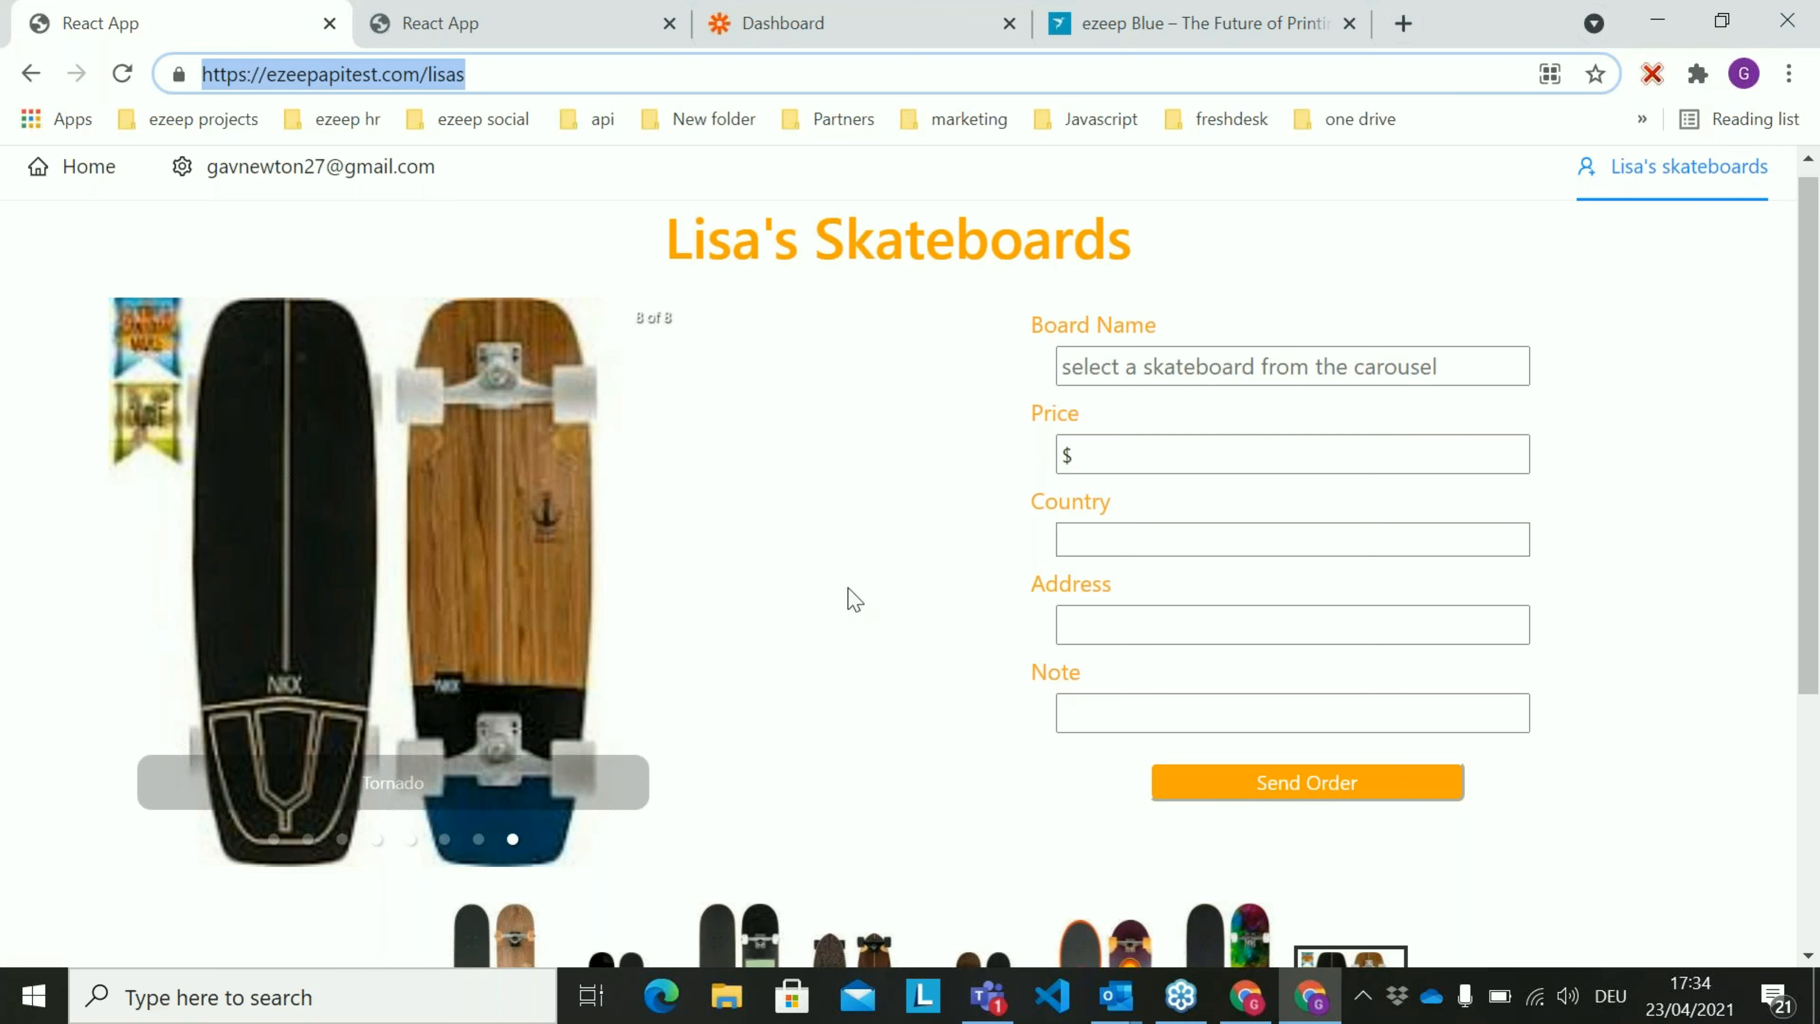
pyautogui.scroll(-2, 802, 581)
pyautogui.scroll(2, 788, 577)
pyautogui.click(1274, 539)
pyautogui.click(989, 548)
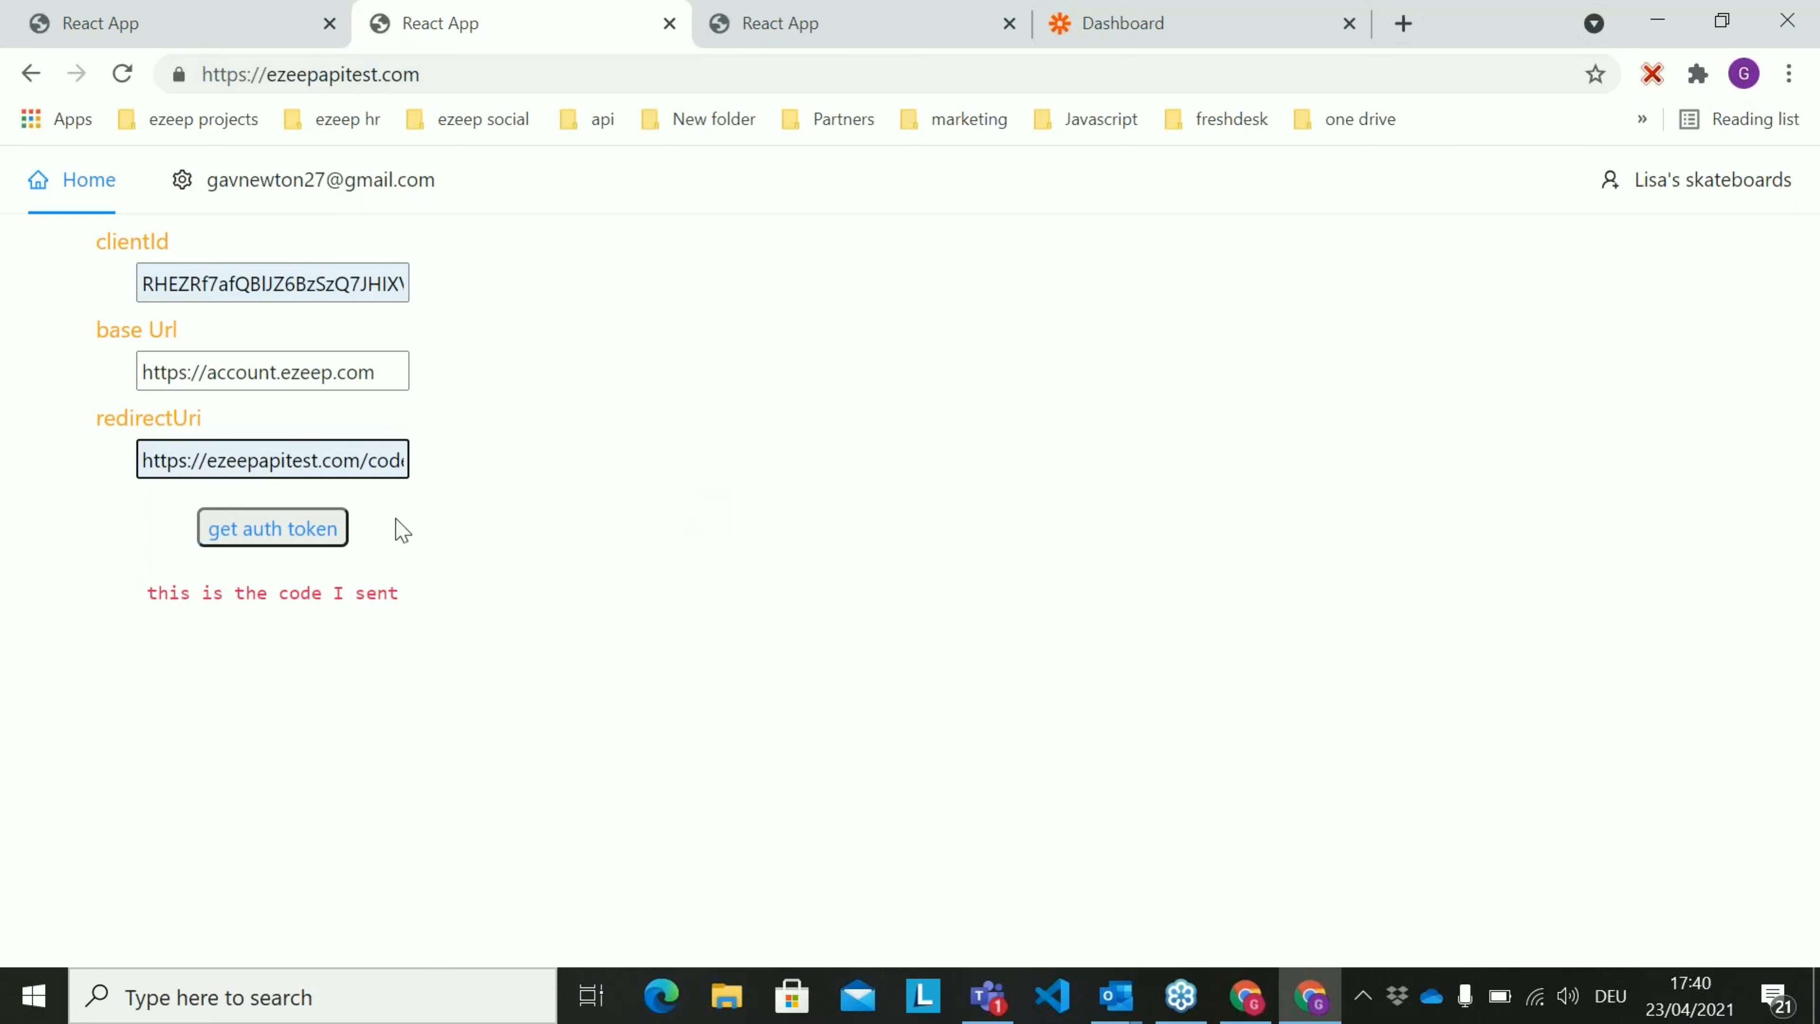
# Request an auth token and sign in to ezeep with the account's e-mail address and password
pyautogui.click(298, 534)
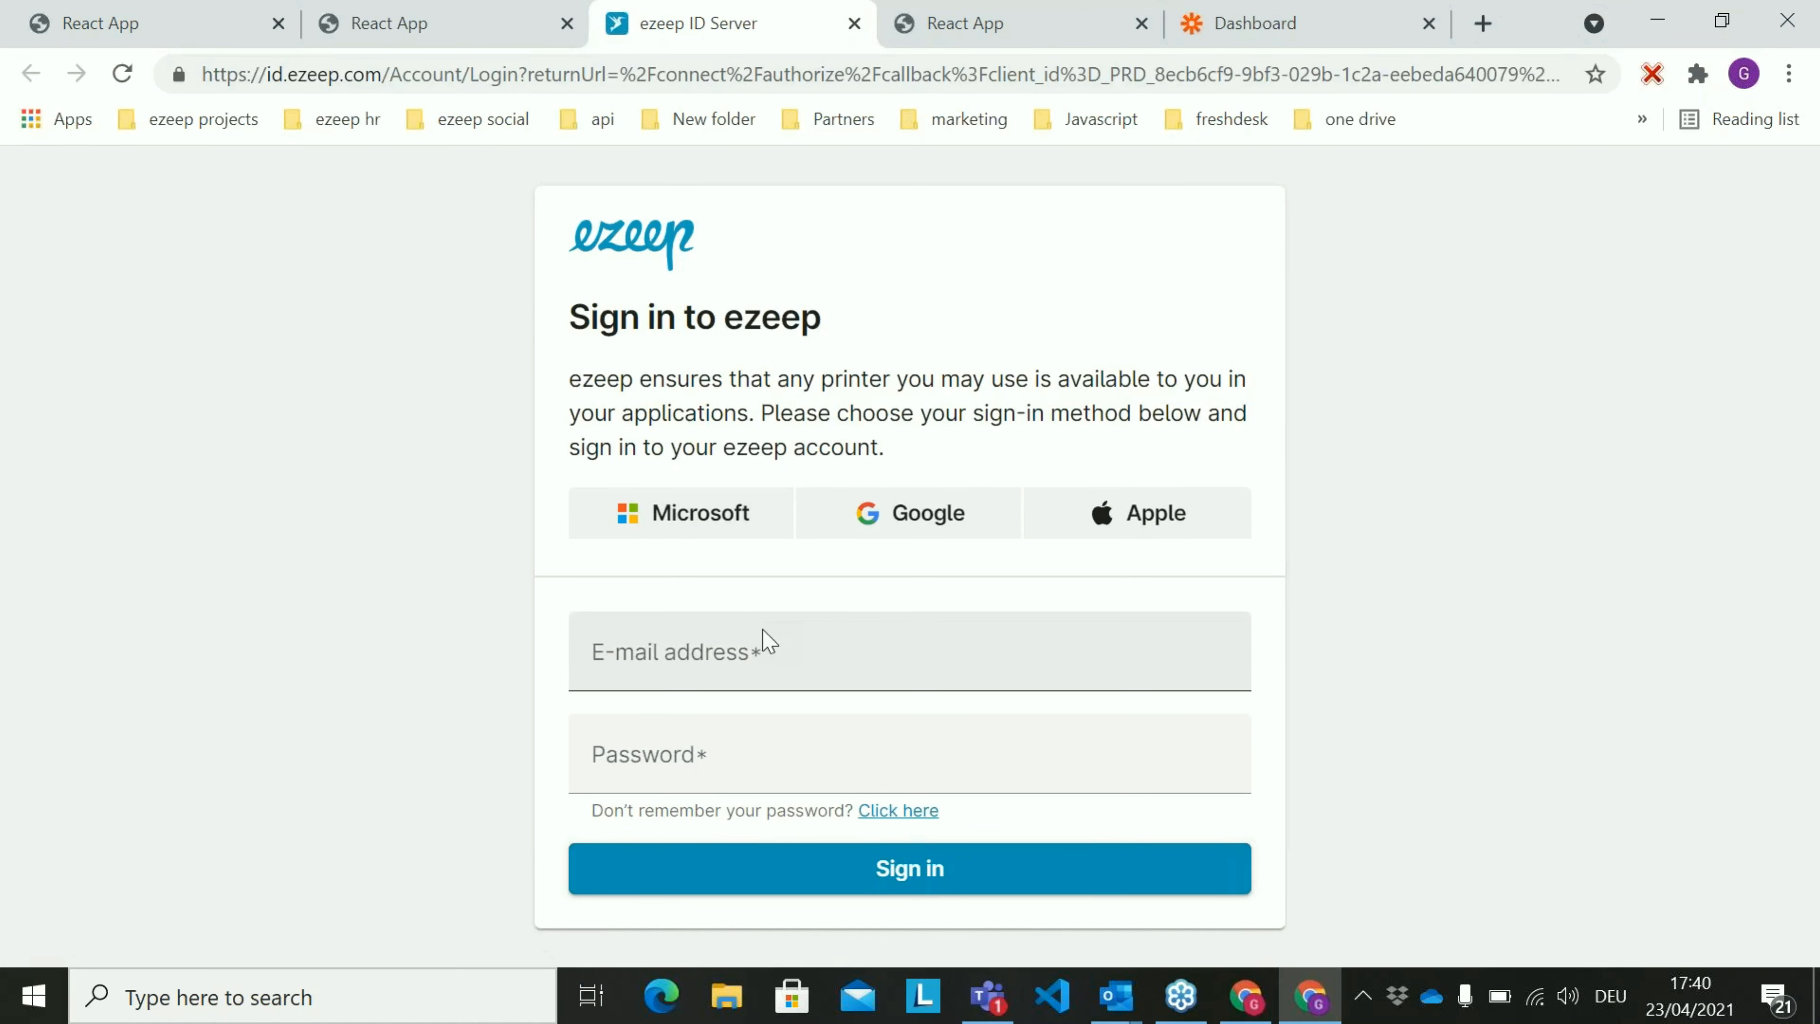
pyautogui.click(779, 650)
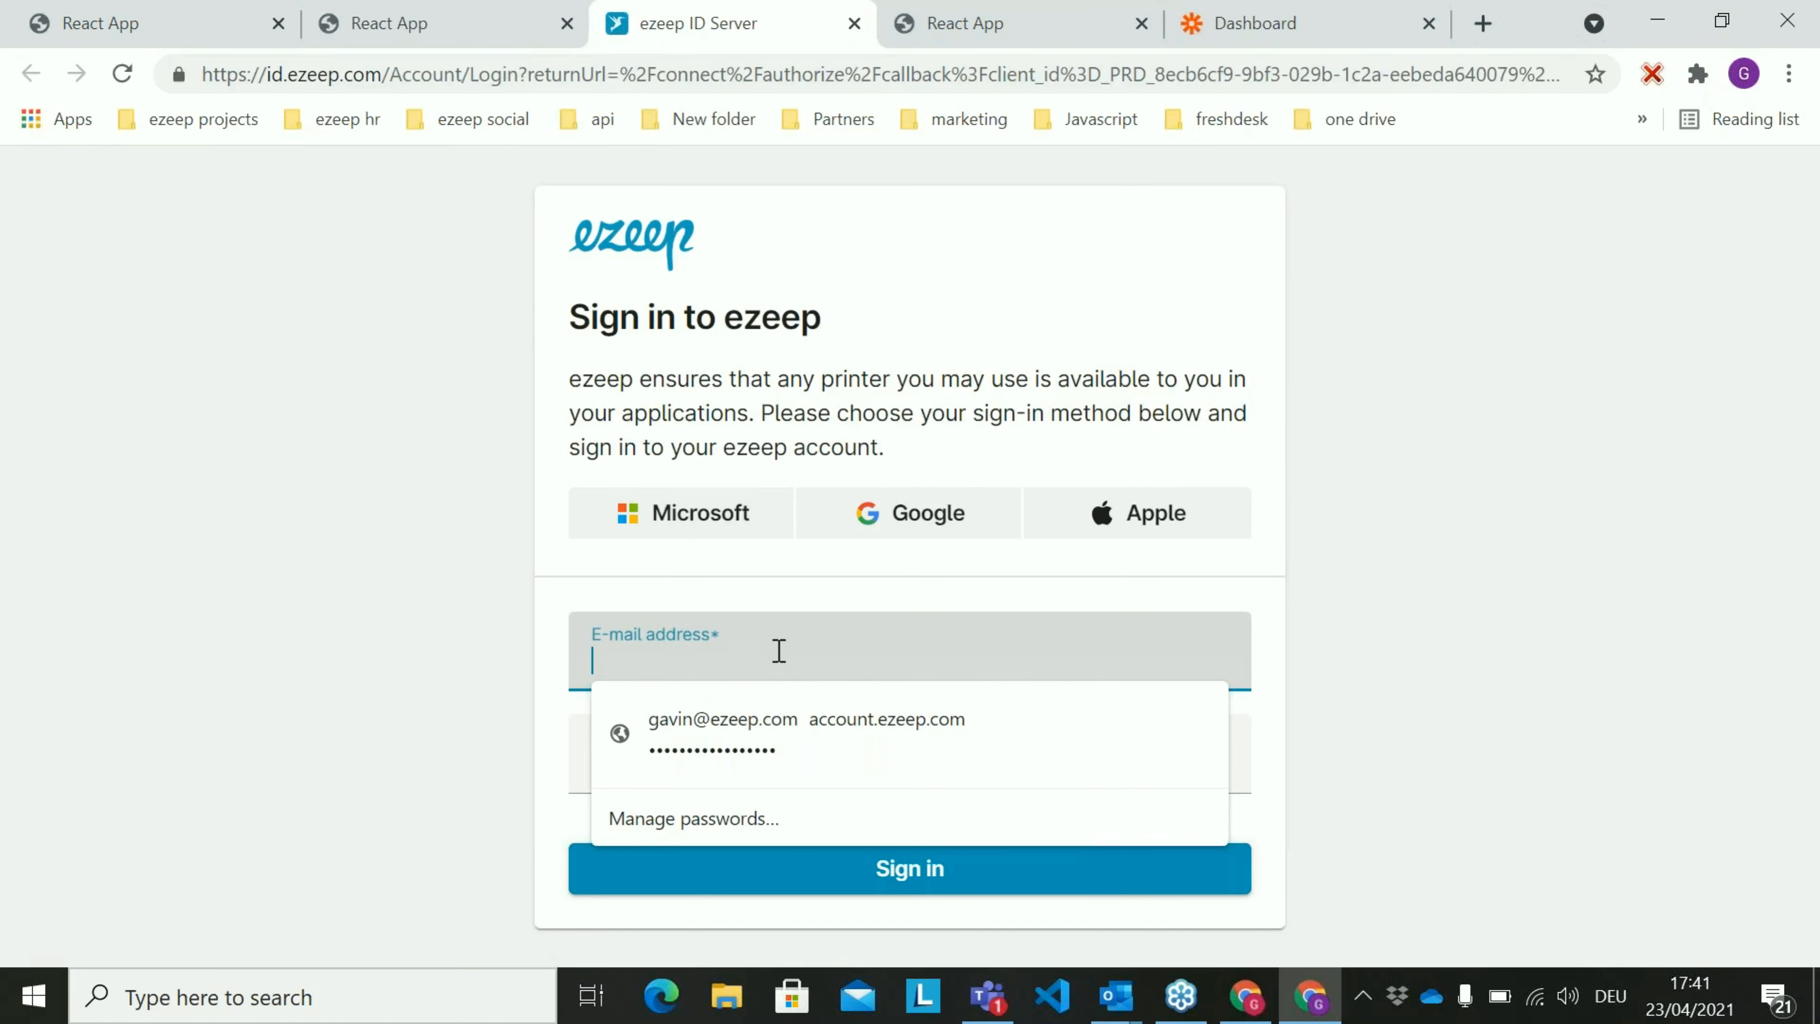
pyautogui.click(959, 735)
pyautogui.click(915, 748)
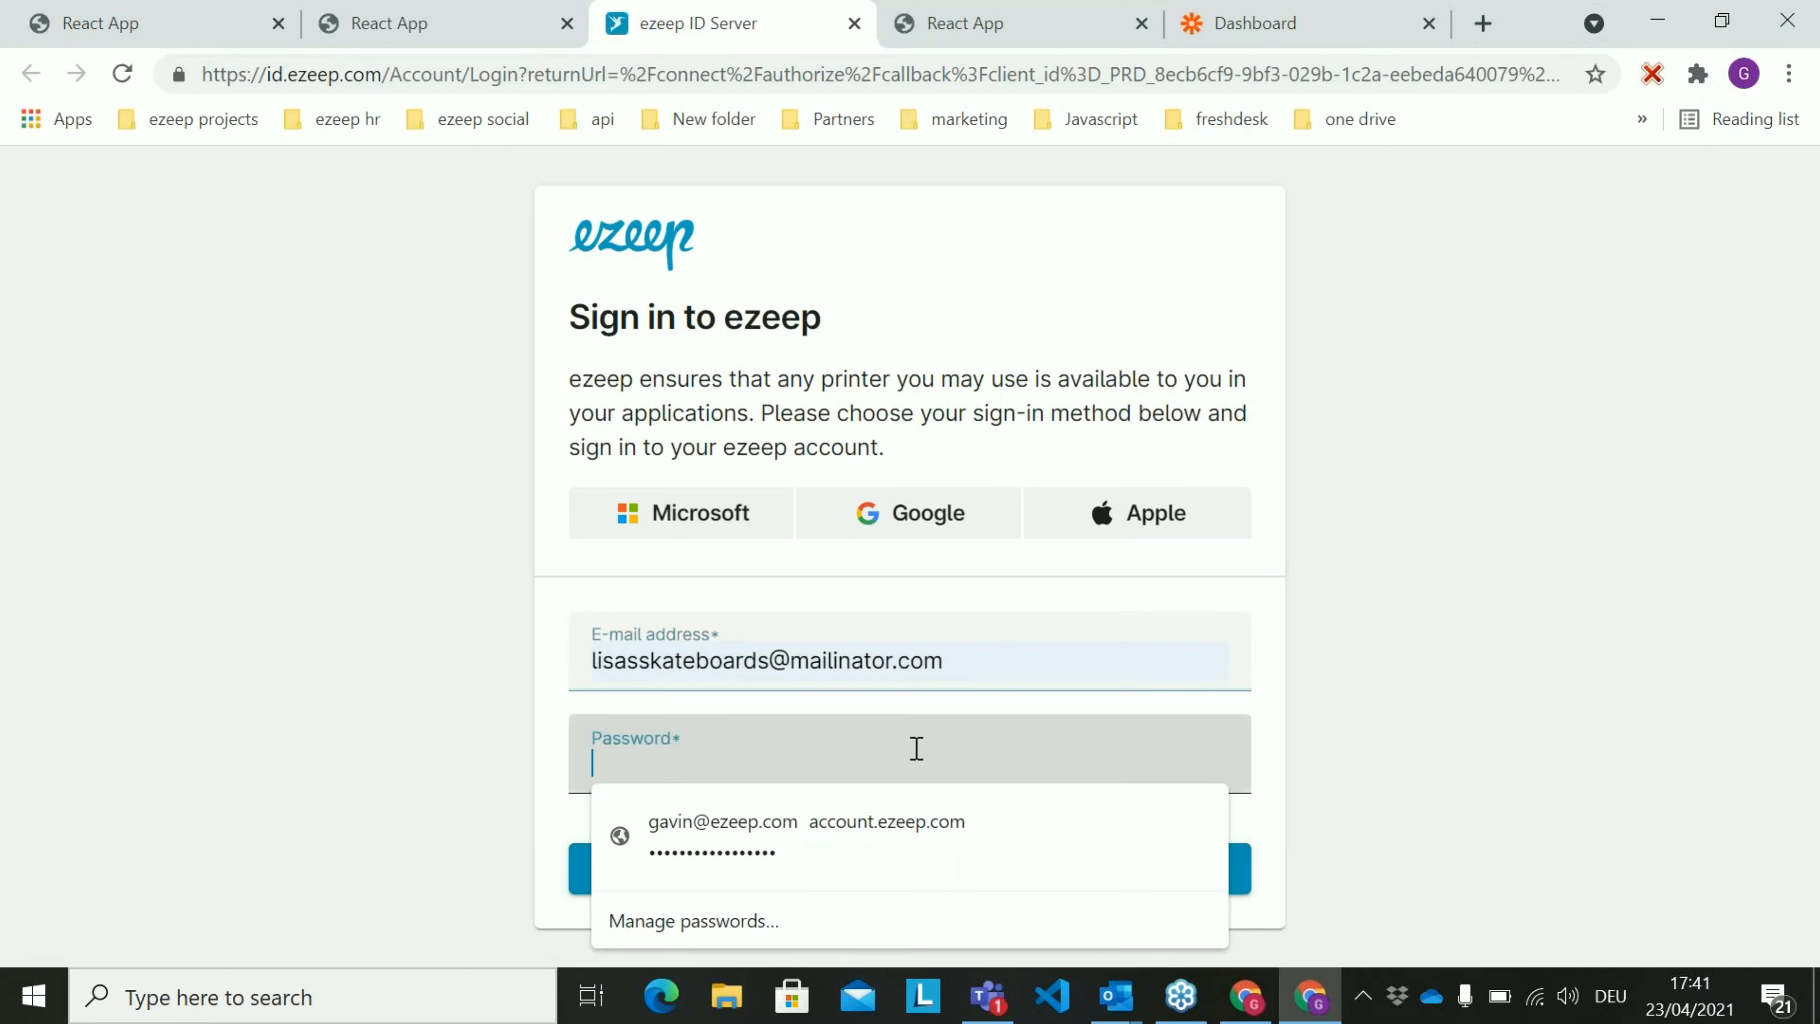
pyautogui.write('•••••••••')
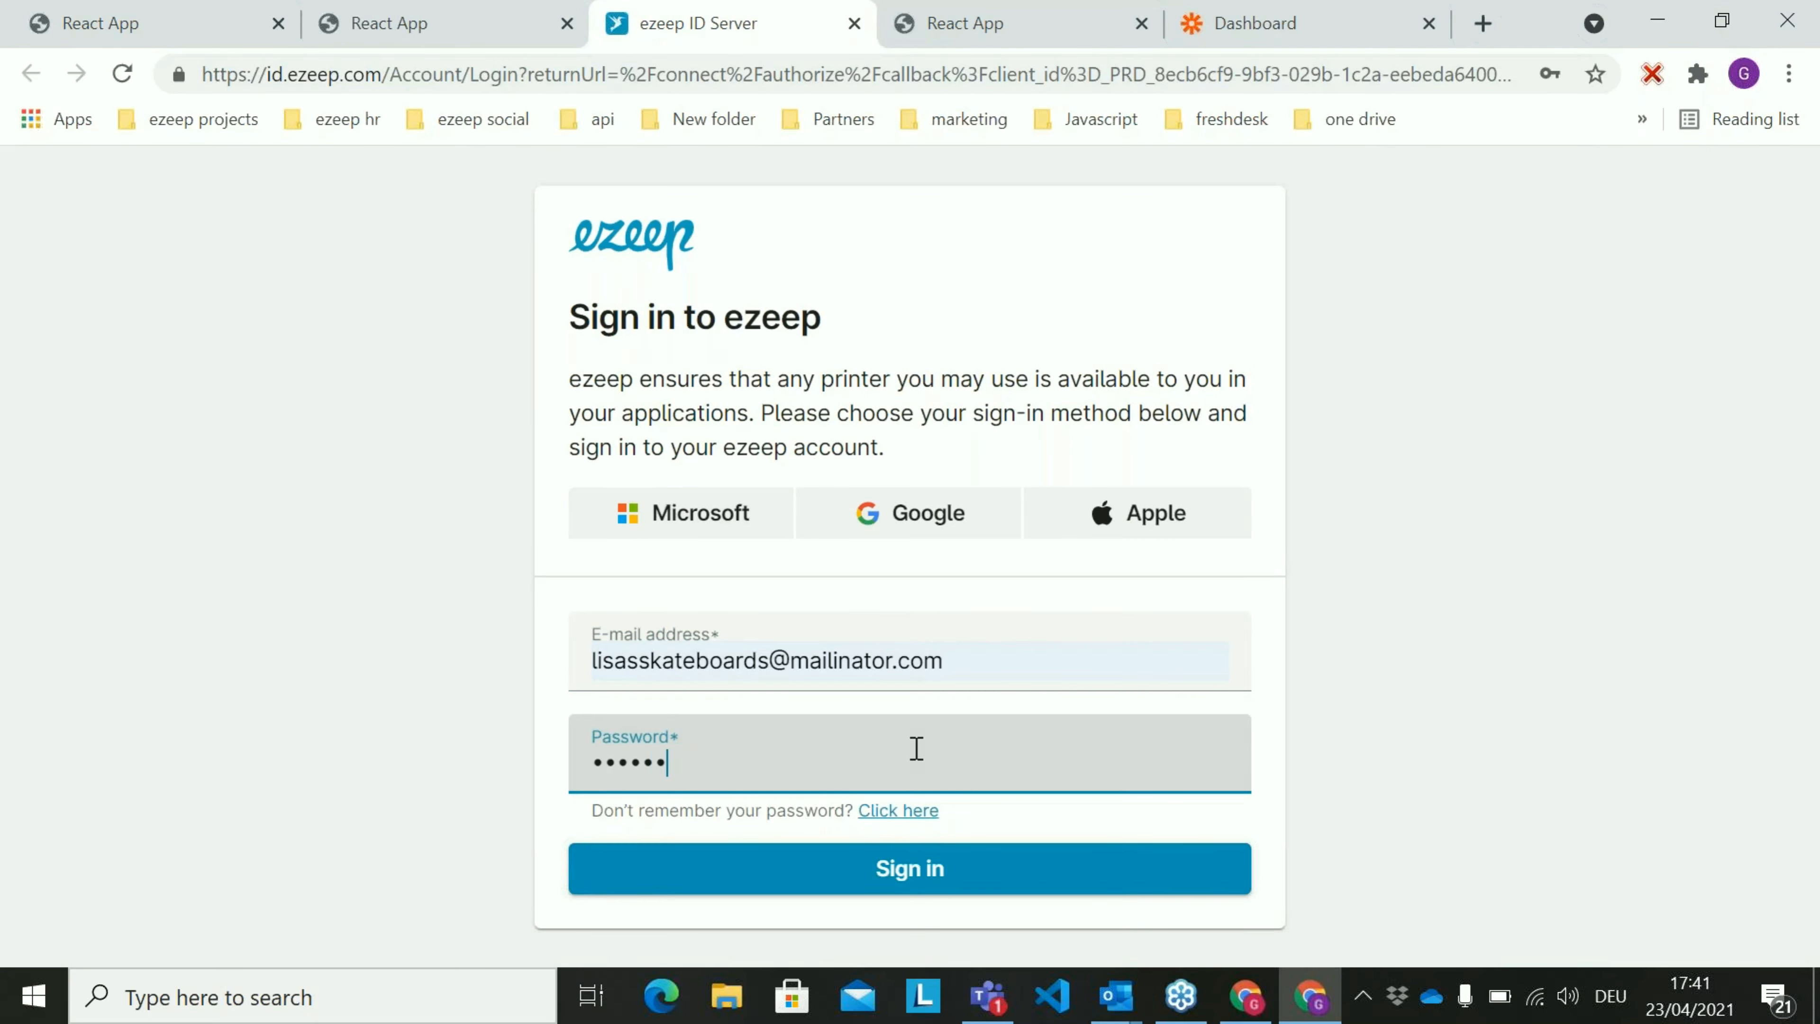
pyautogui.click(996, 880)
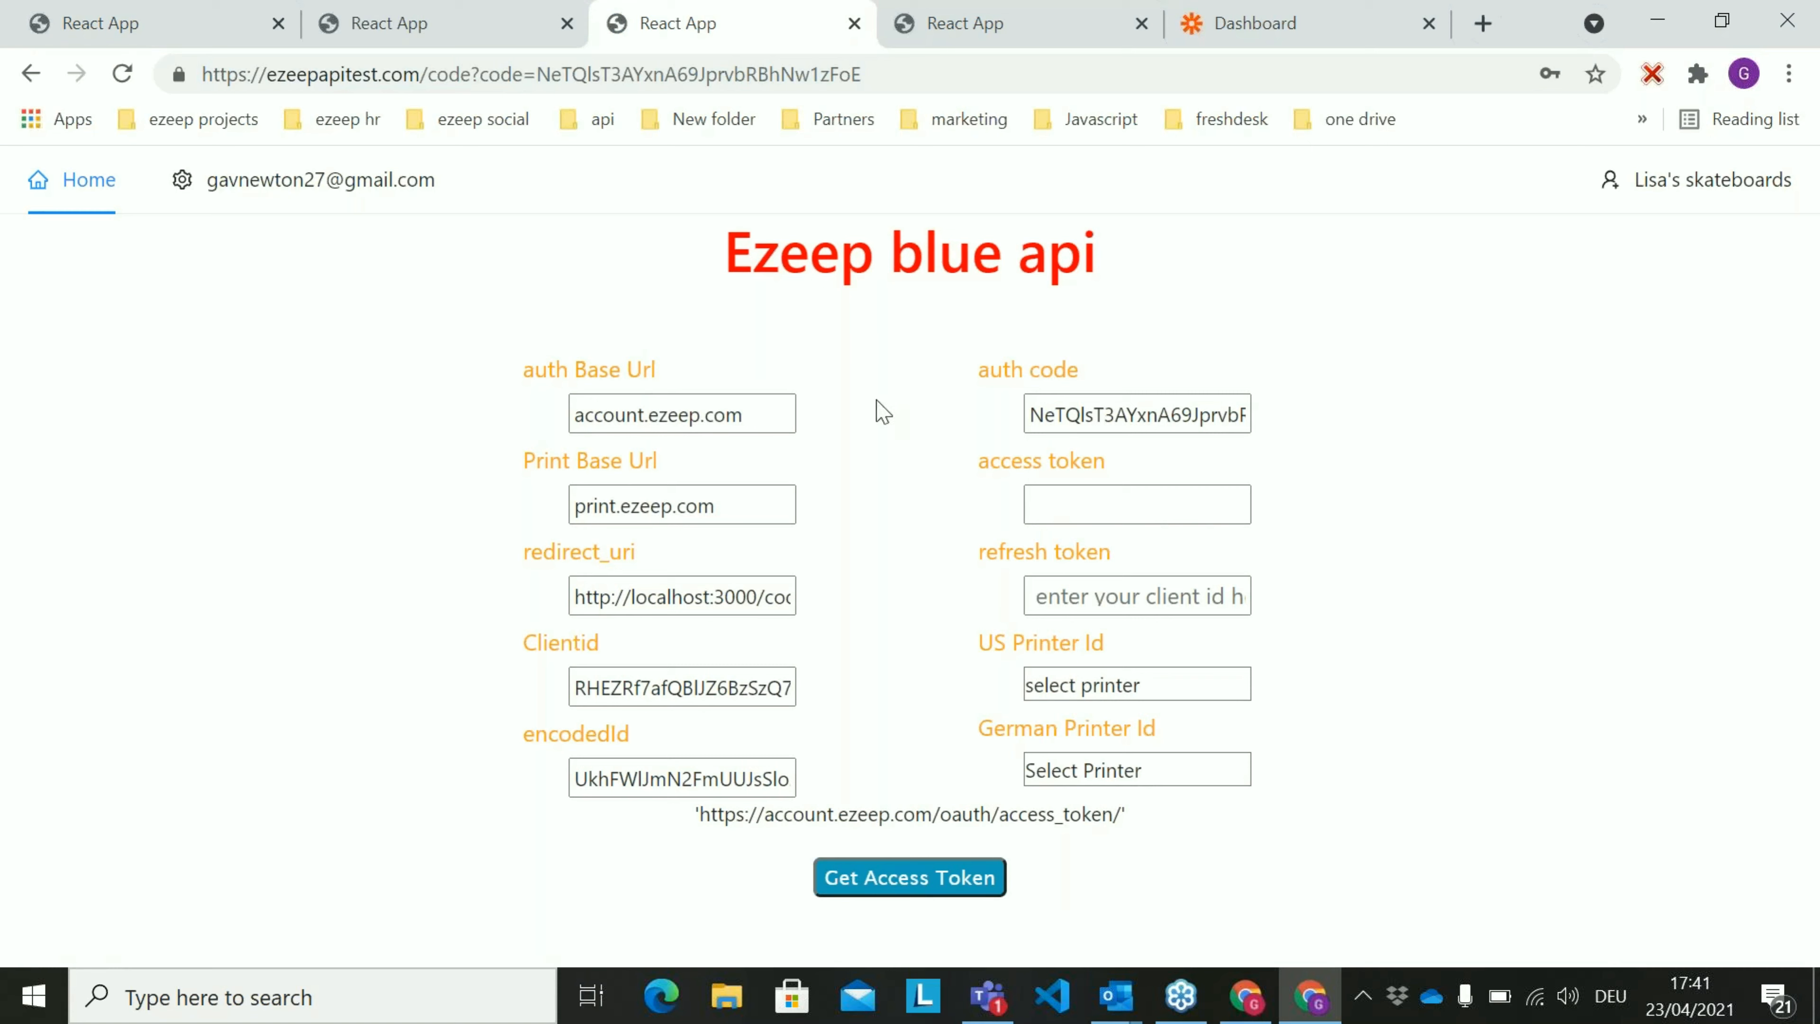
# Check the auth code from the redirect URL, exchange it for an access token, and inspect the token fields
pyautogui.moveTo(880, 71); pyautogui.dragTo(538, 76)
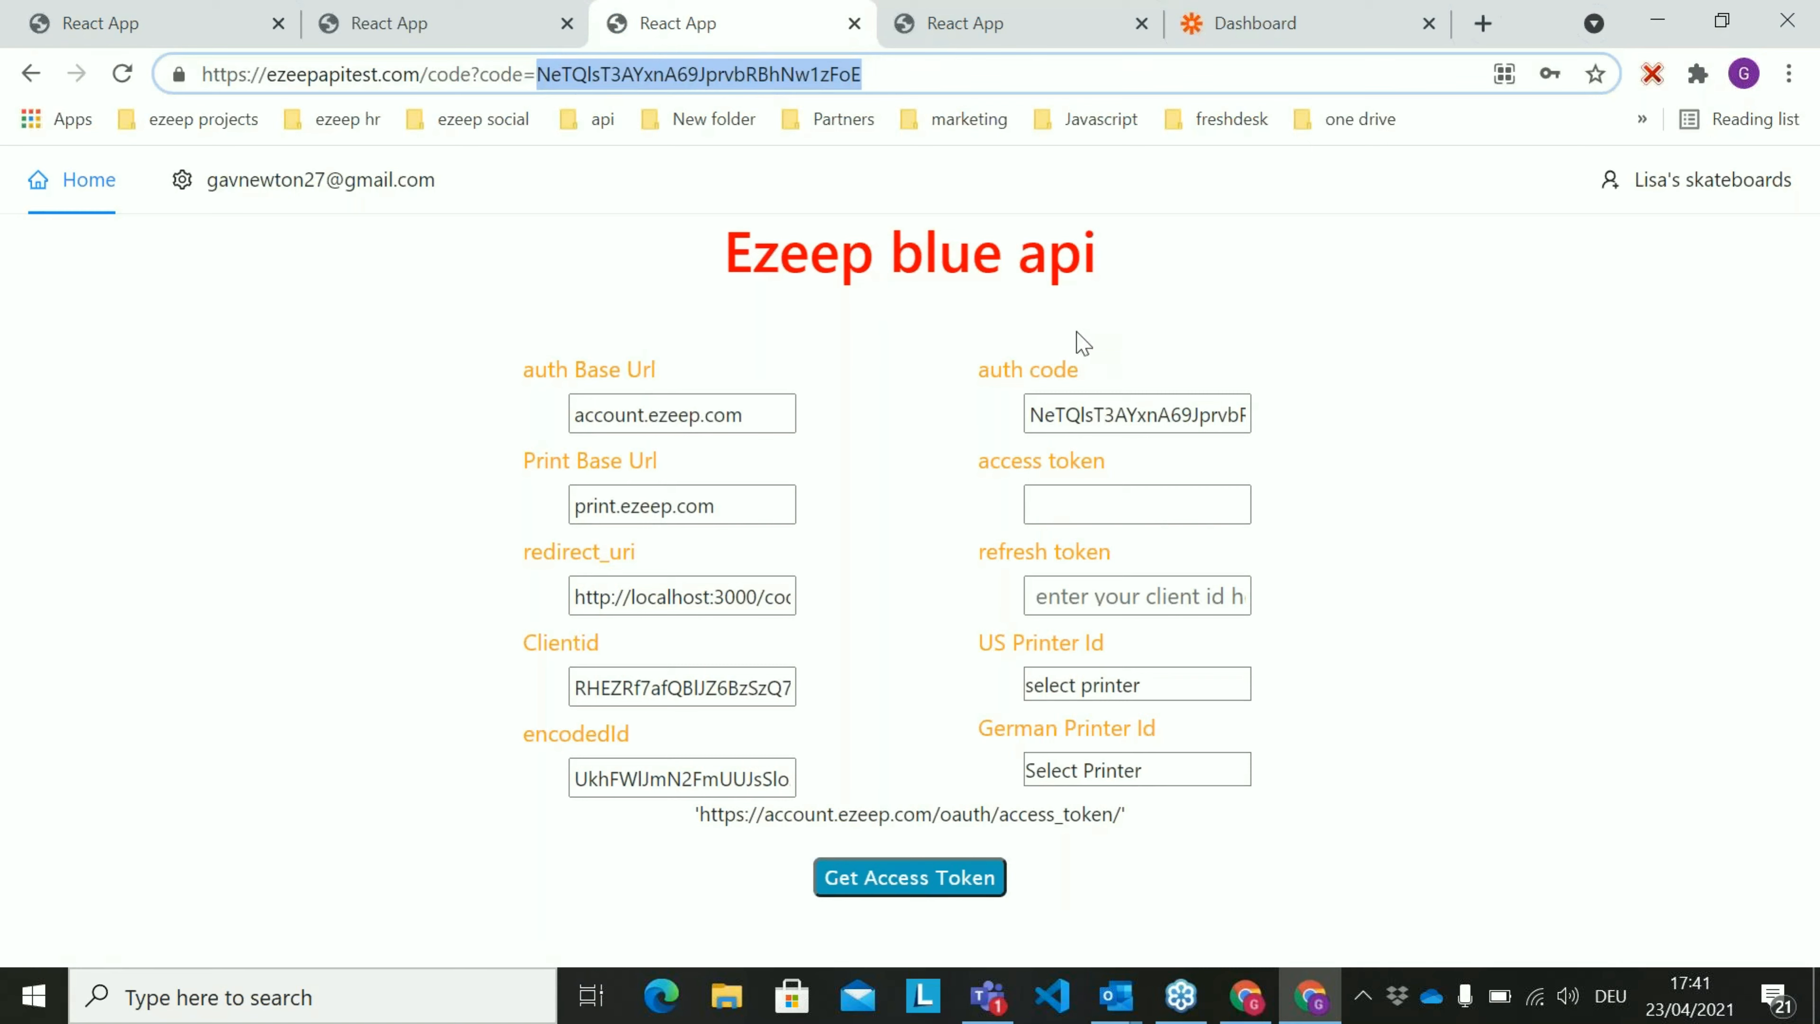
pyautogui.click(1127, 414)
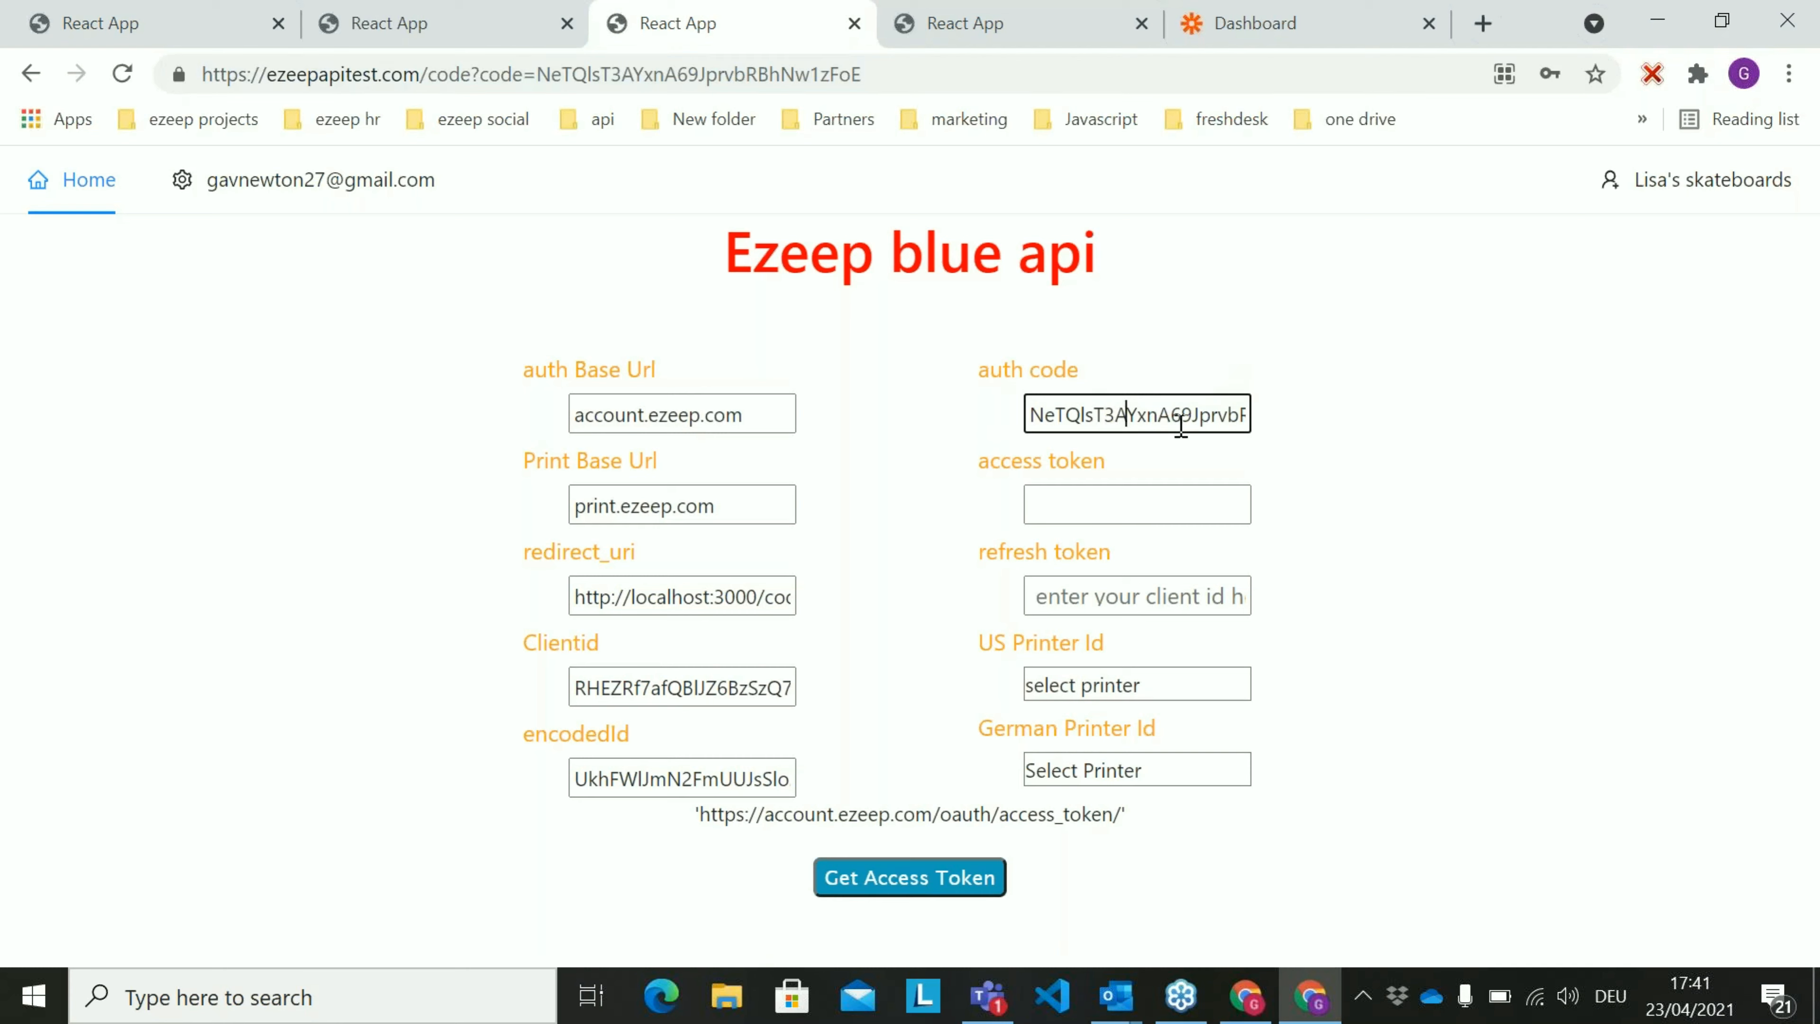
pyautogui.click(929, 884)
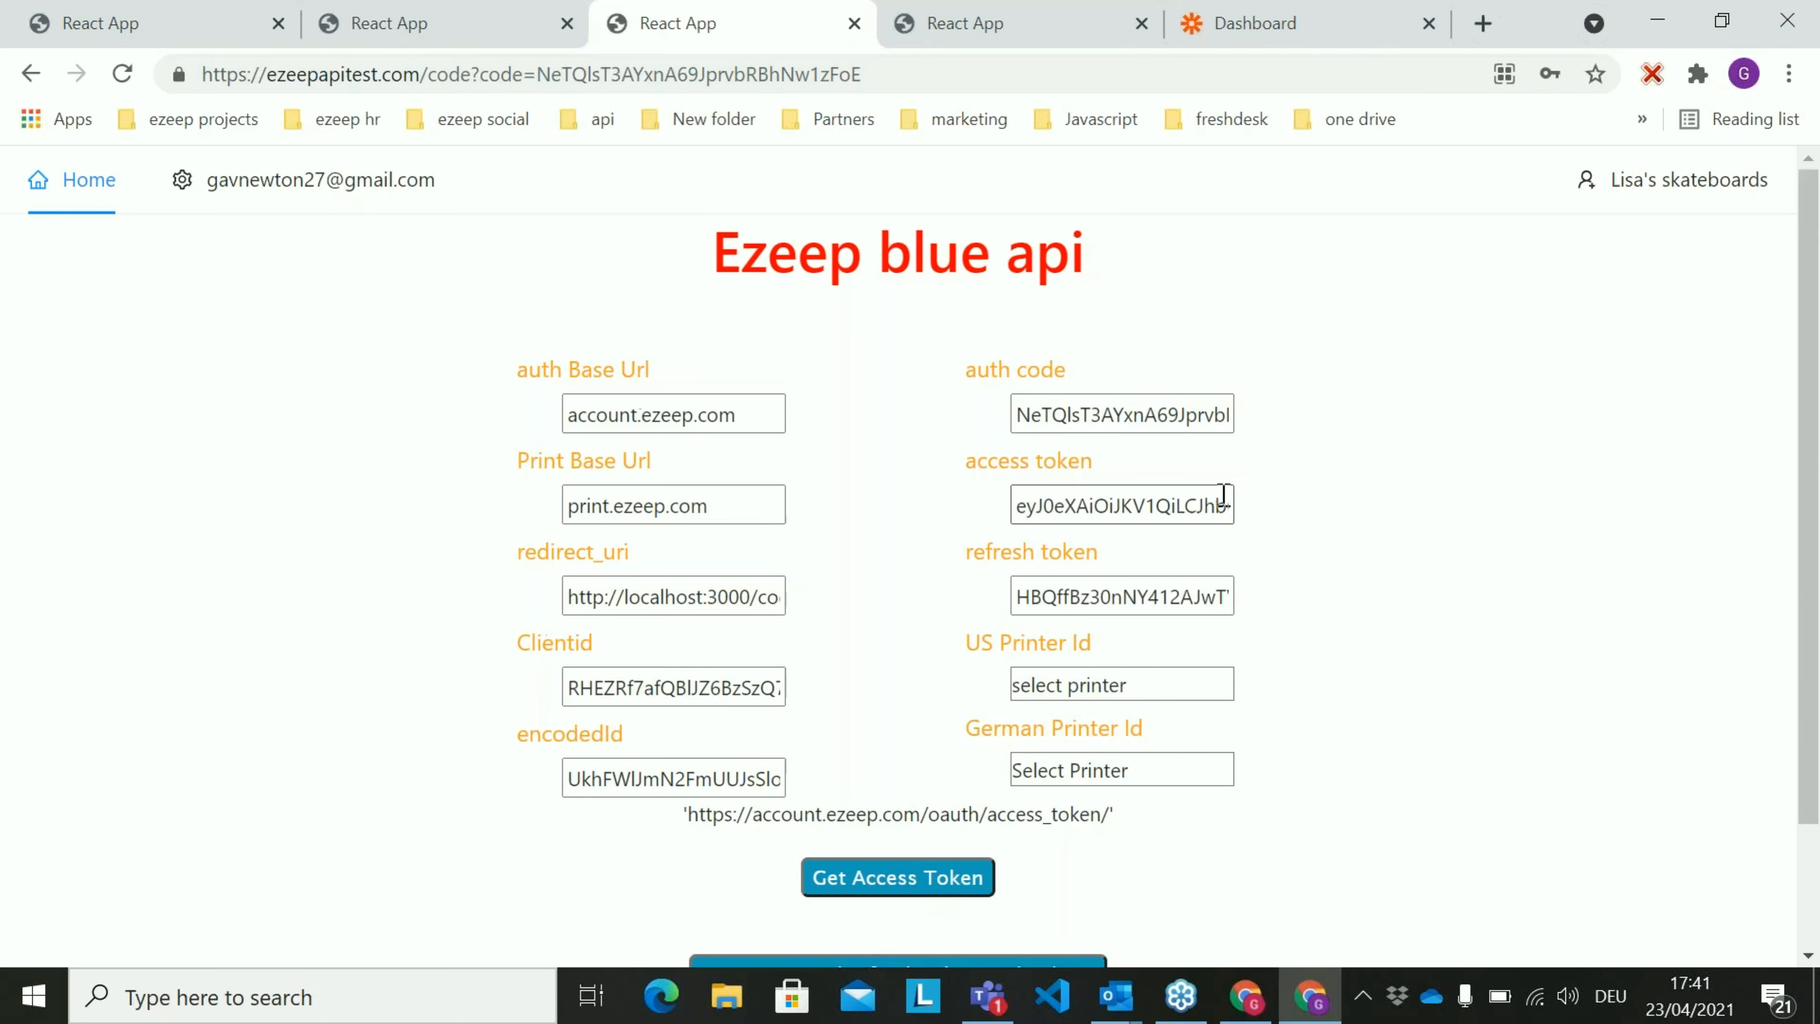
pyautogui.click(1131, 504)
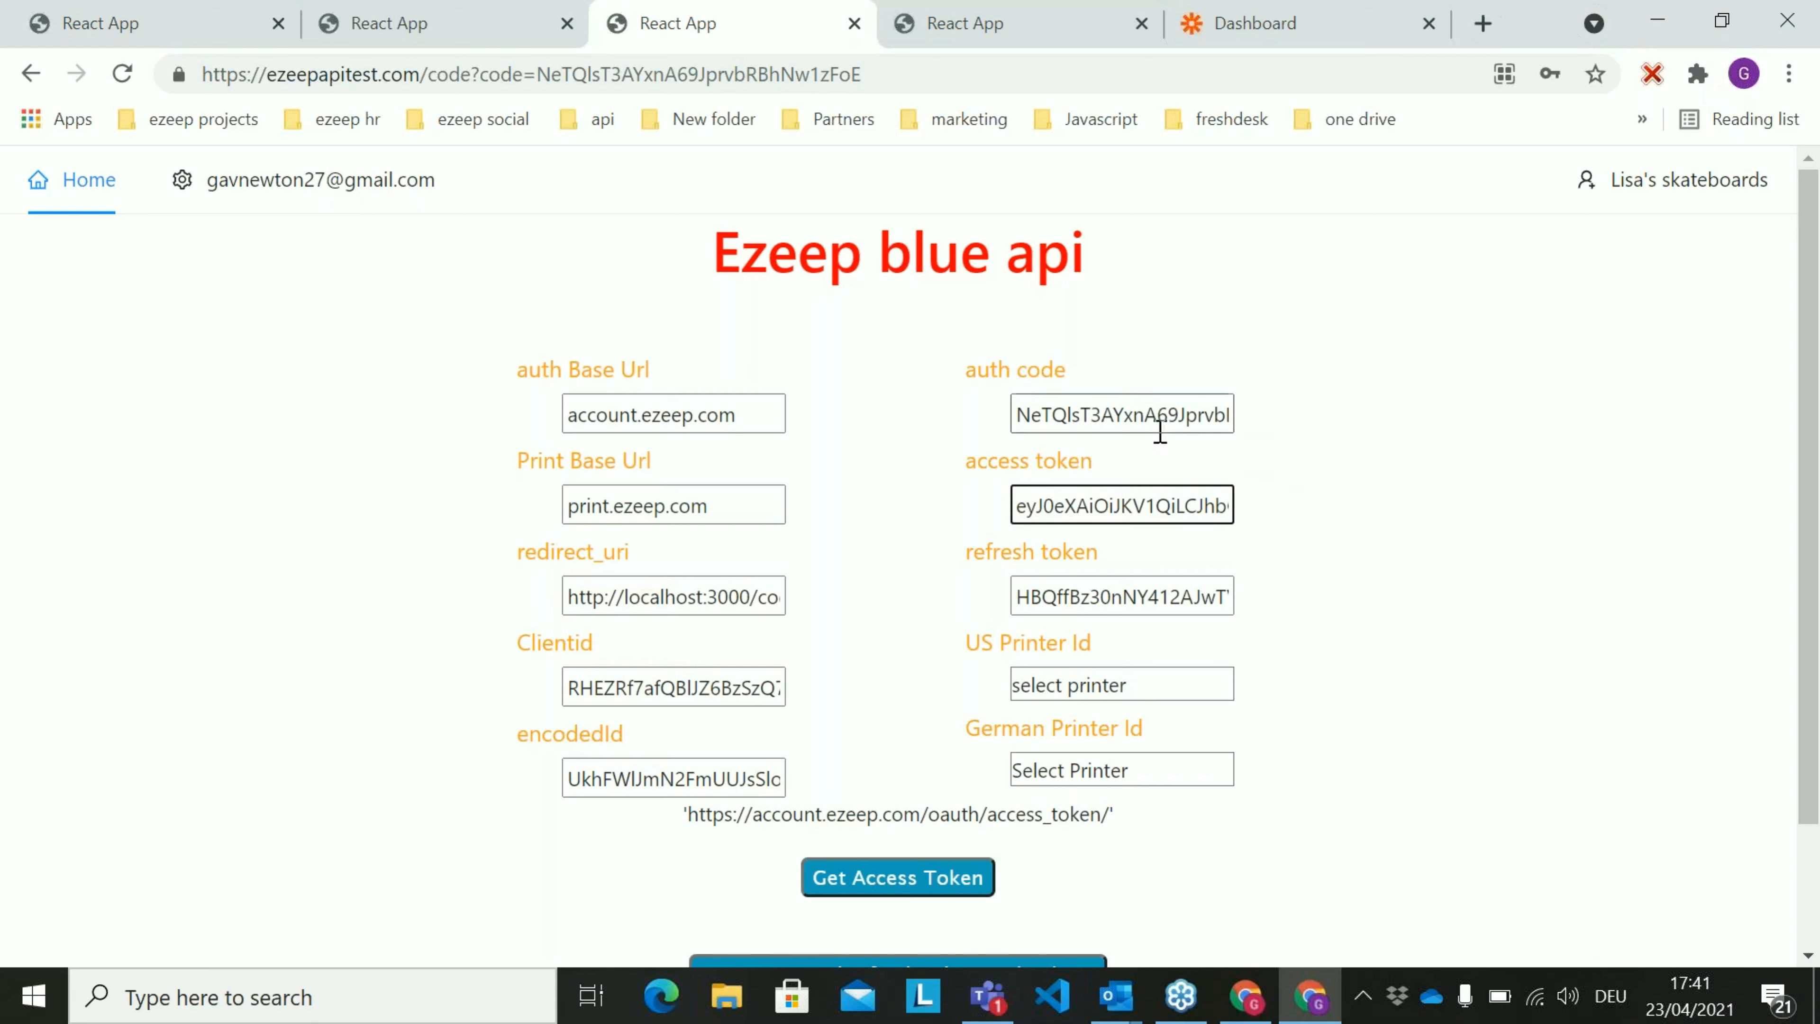
pyautogui.moveTo(1018, 414); pyautogui.dragTo(1170, 414)
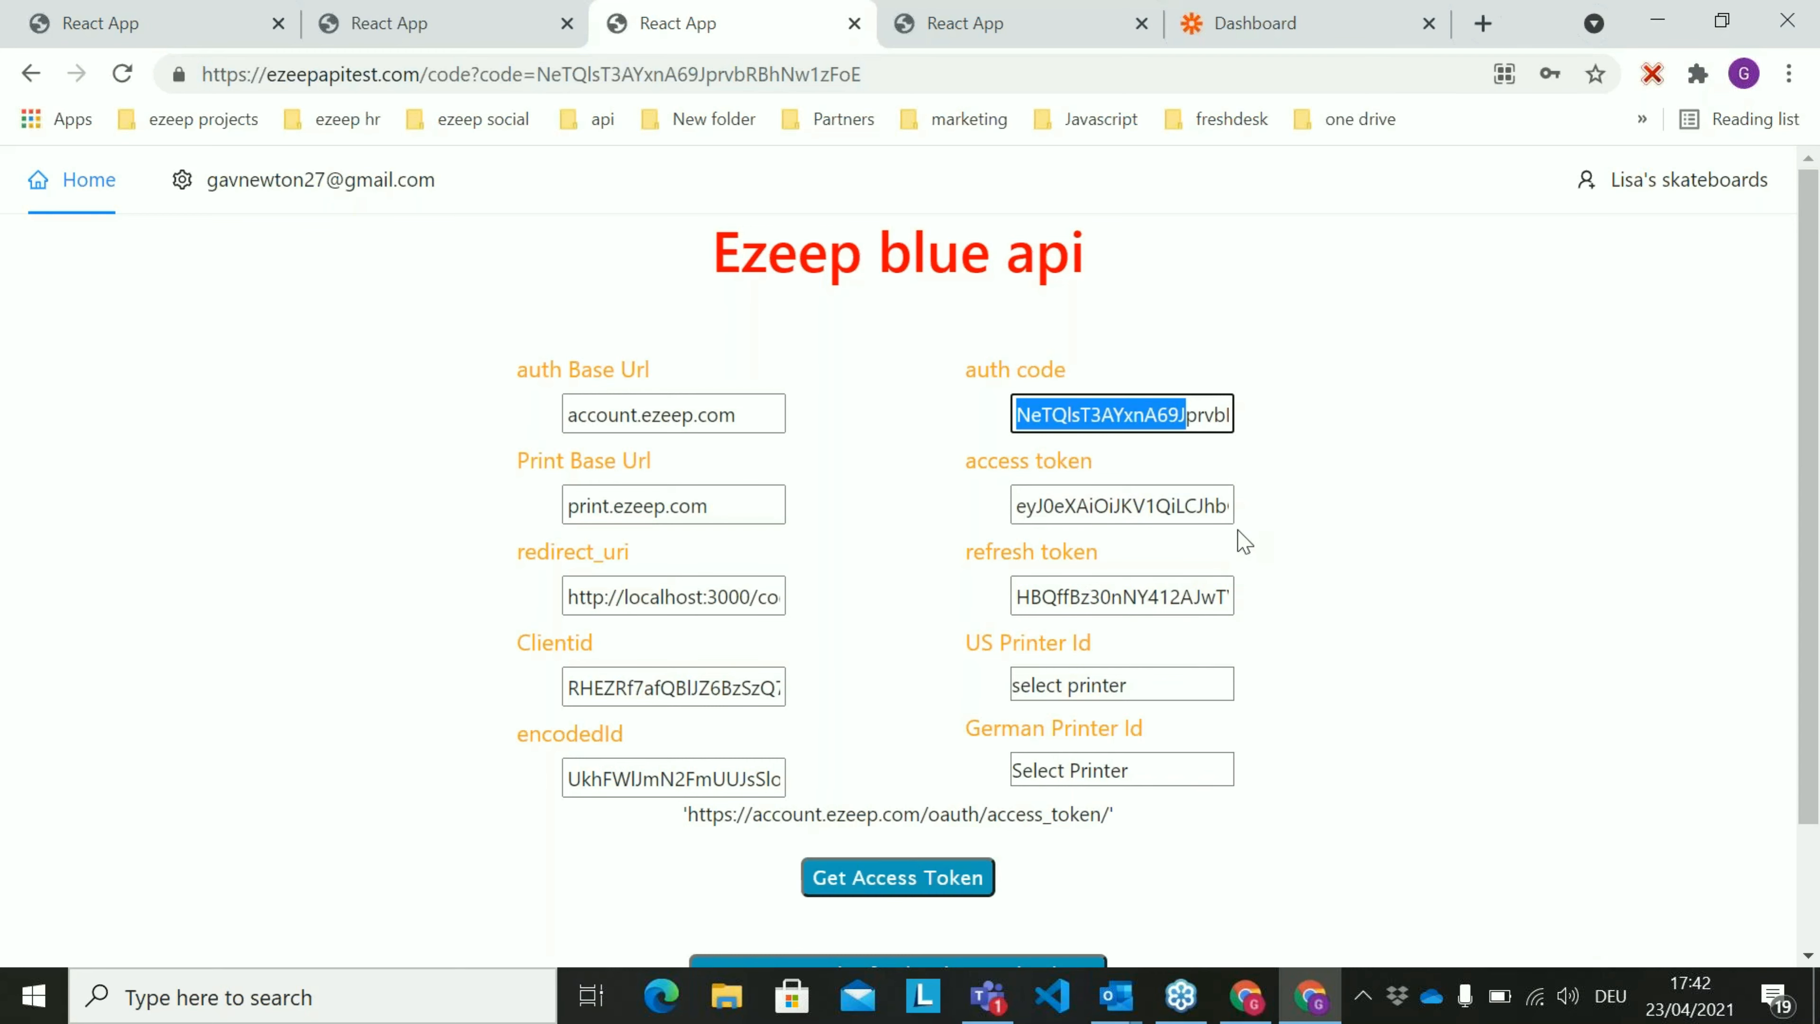
# Fetch the account's printers and review the getPrinters request code and the returned printer list
pyautogui.scroll(-2, 1236, 543)
pyautogui.scroll(2, 1234, 552)
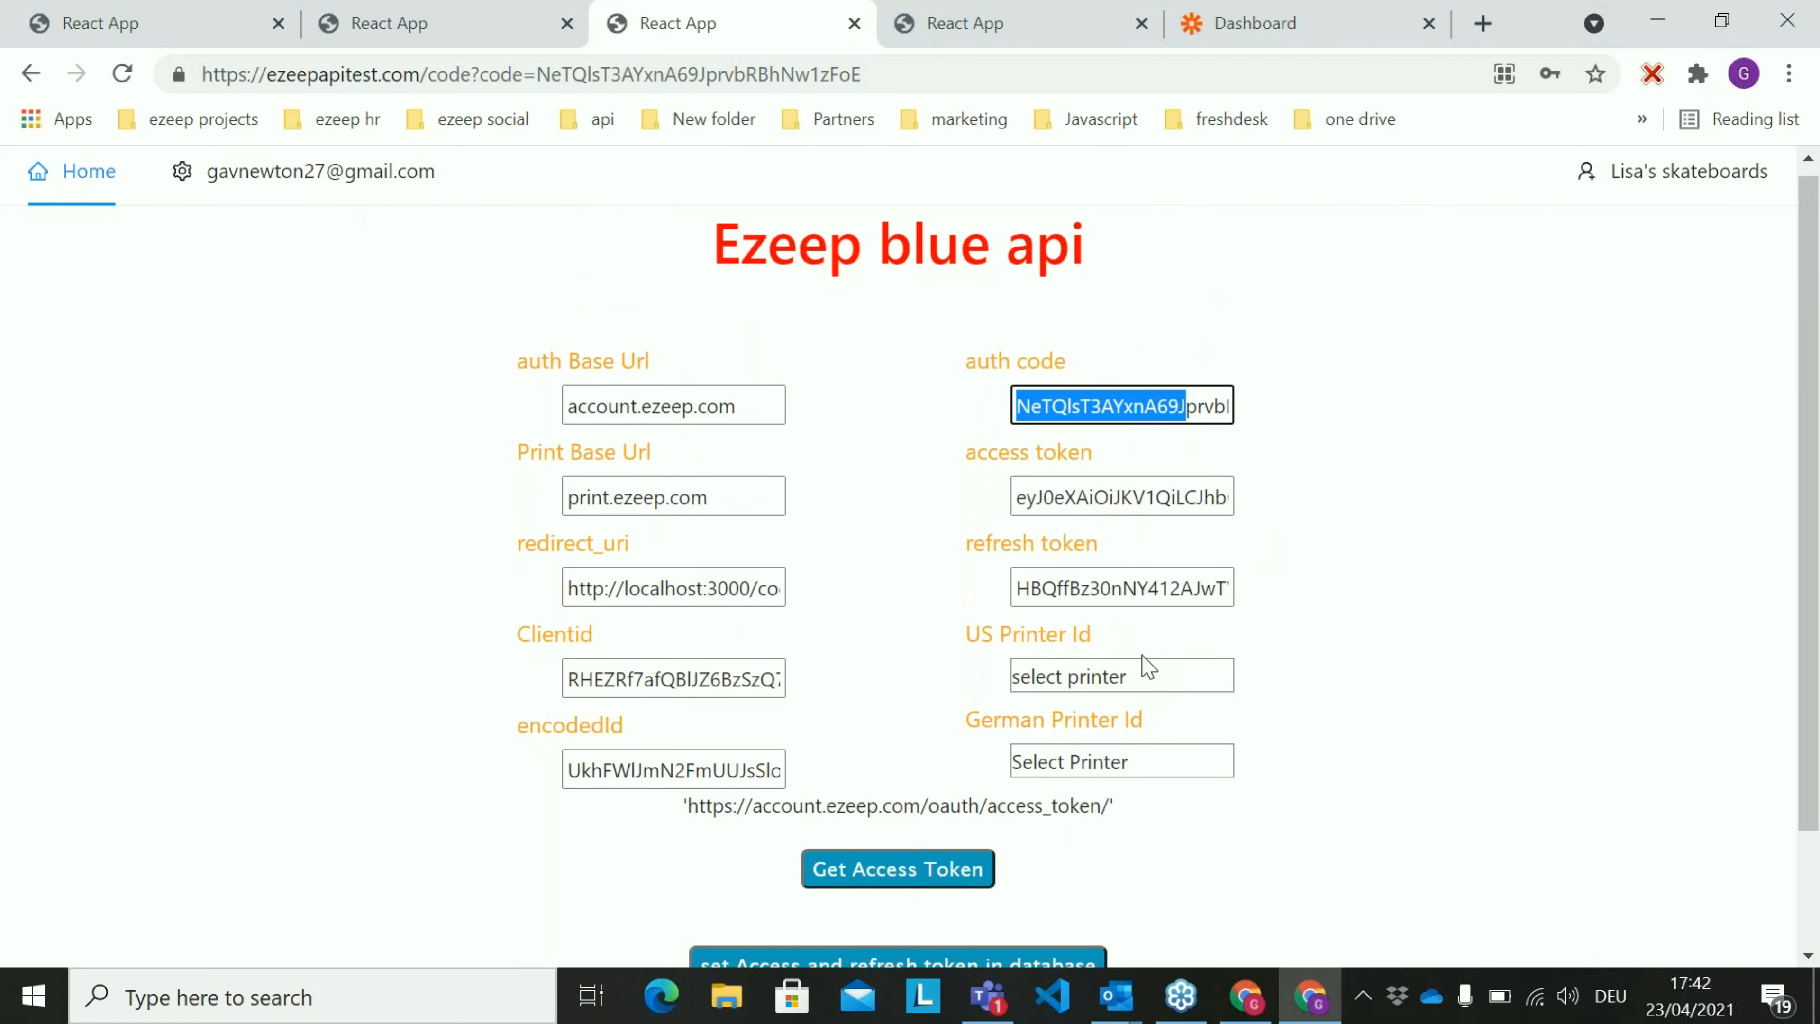
pyautogui.scroll(-2, 1160, 659)
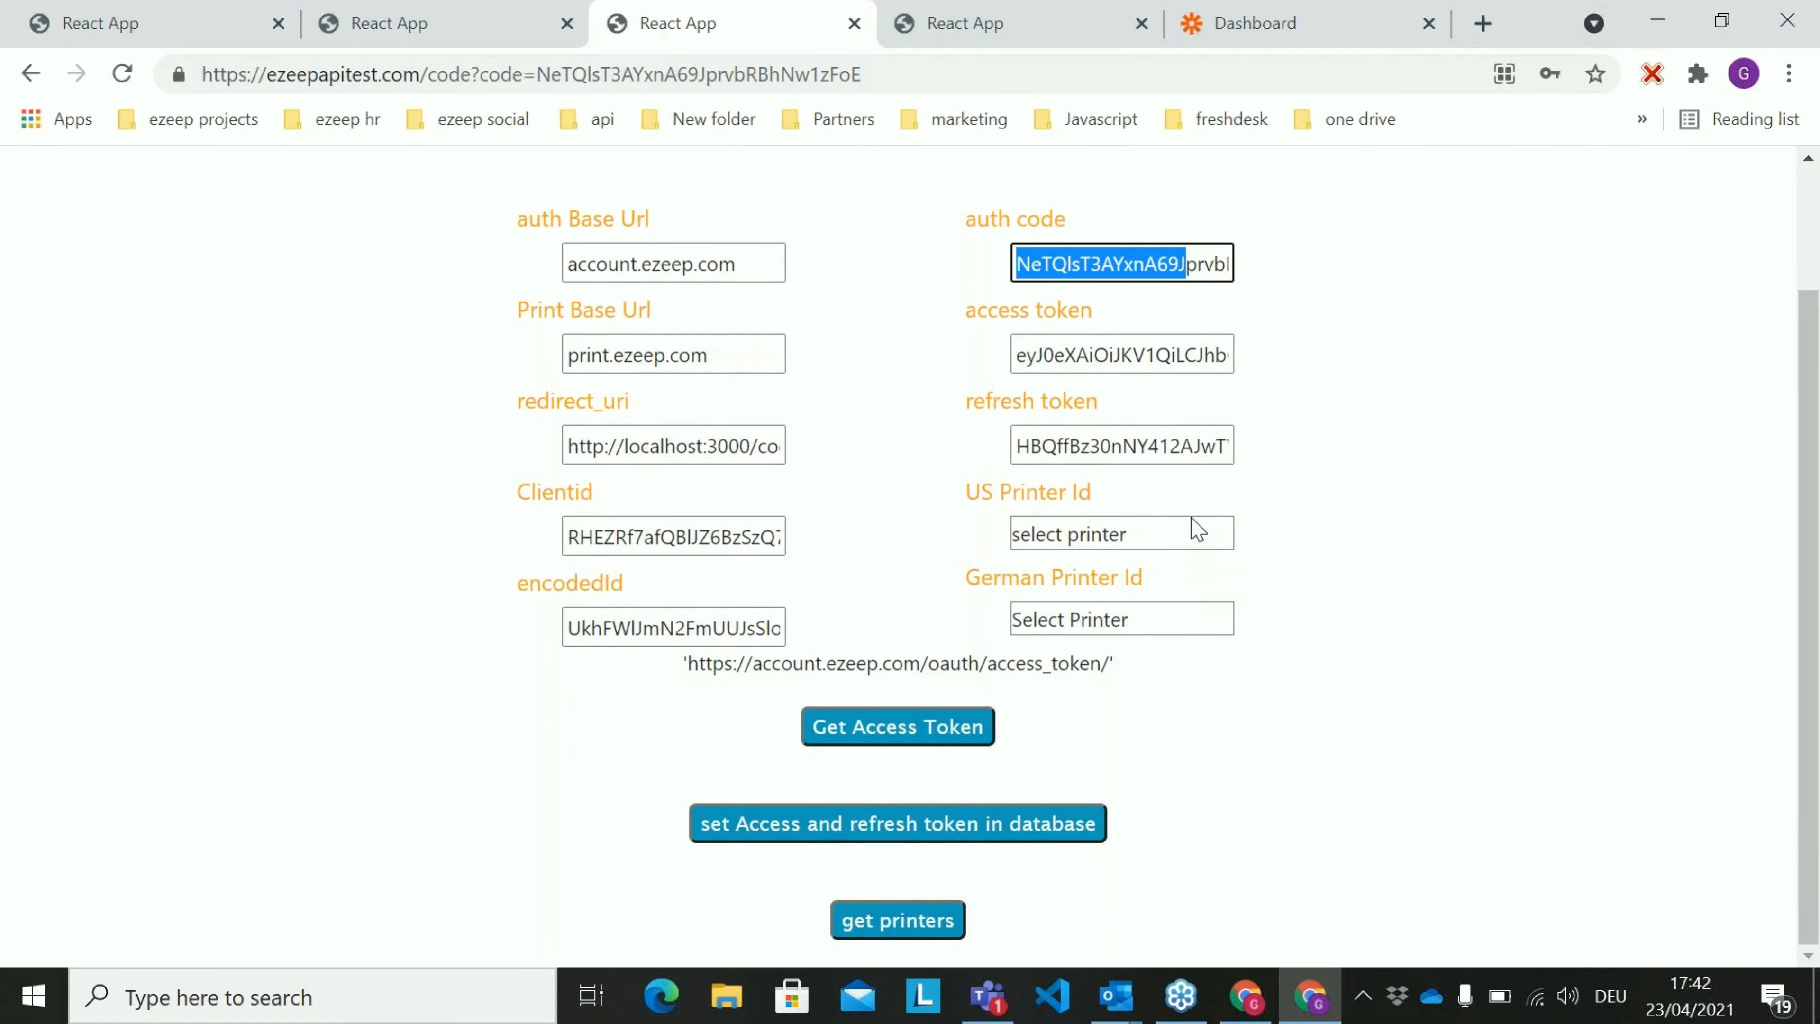
pyautogui.click(907, 926)
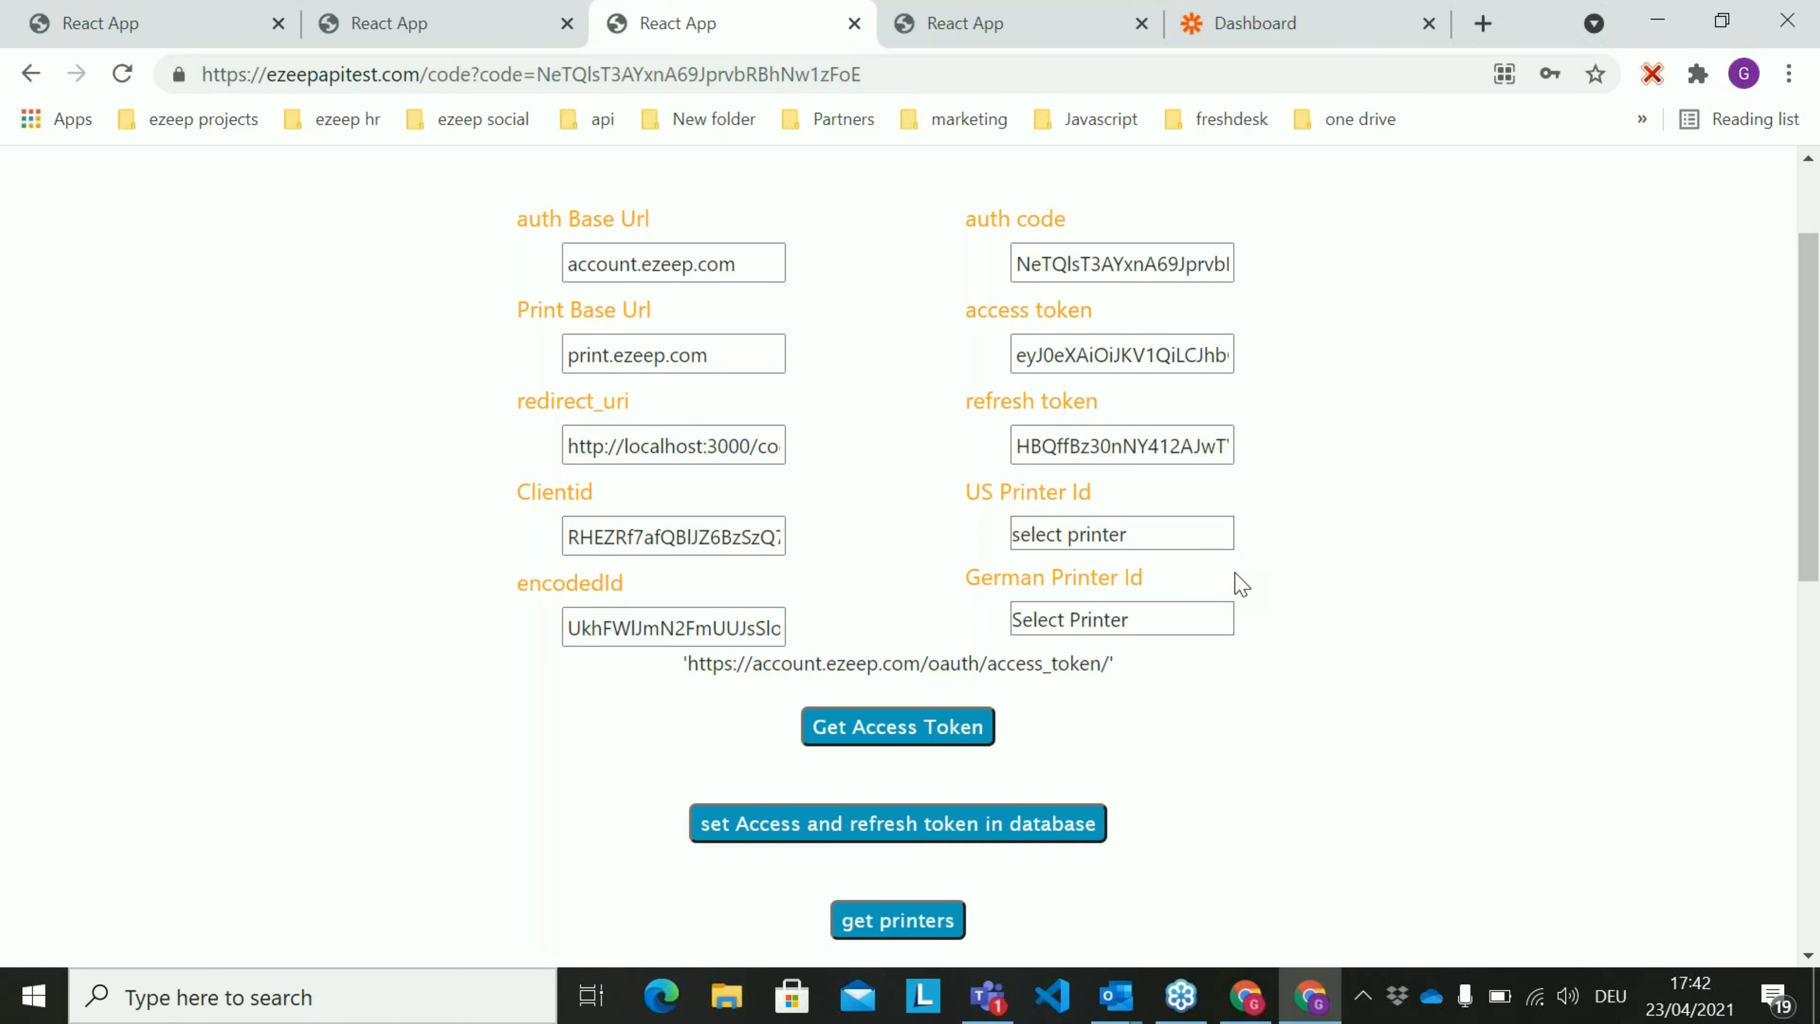
pyautogui.scroll(-10, 1241, 584)
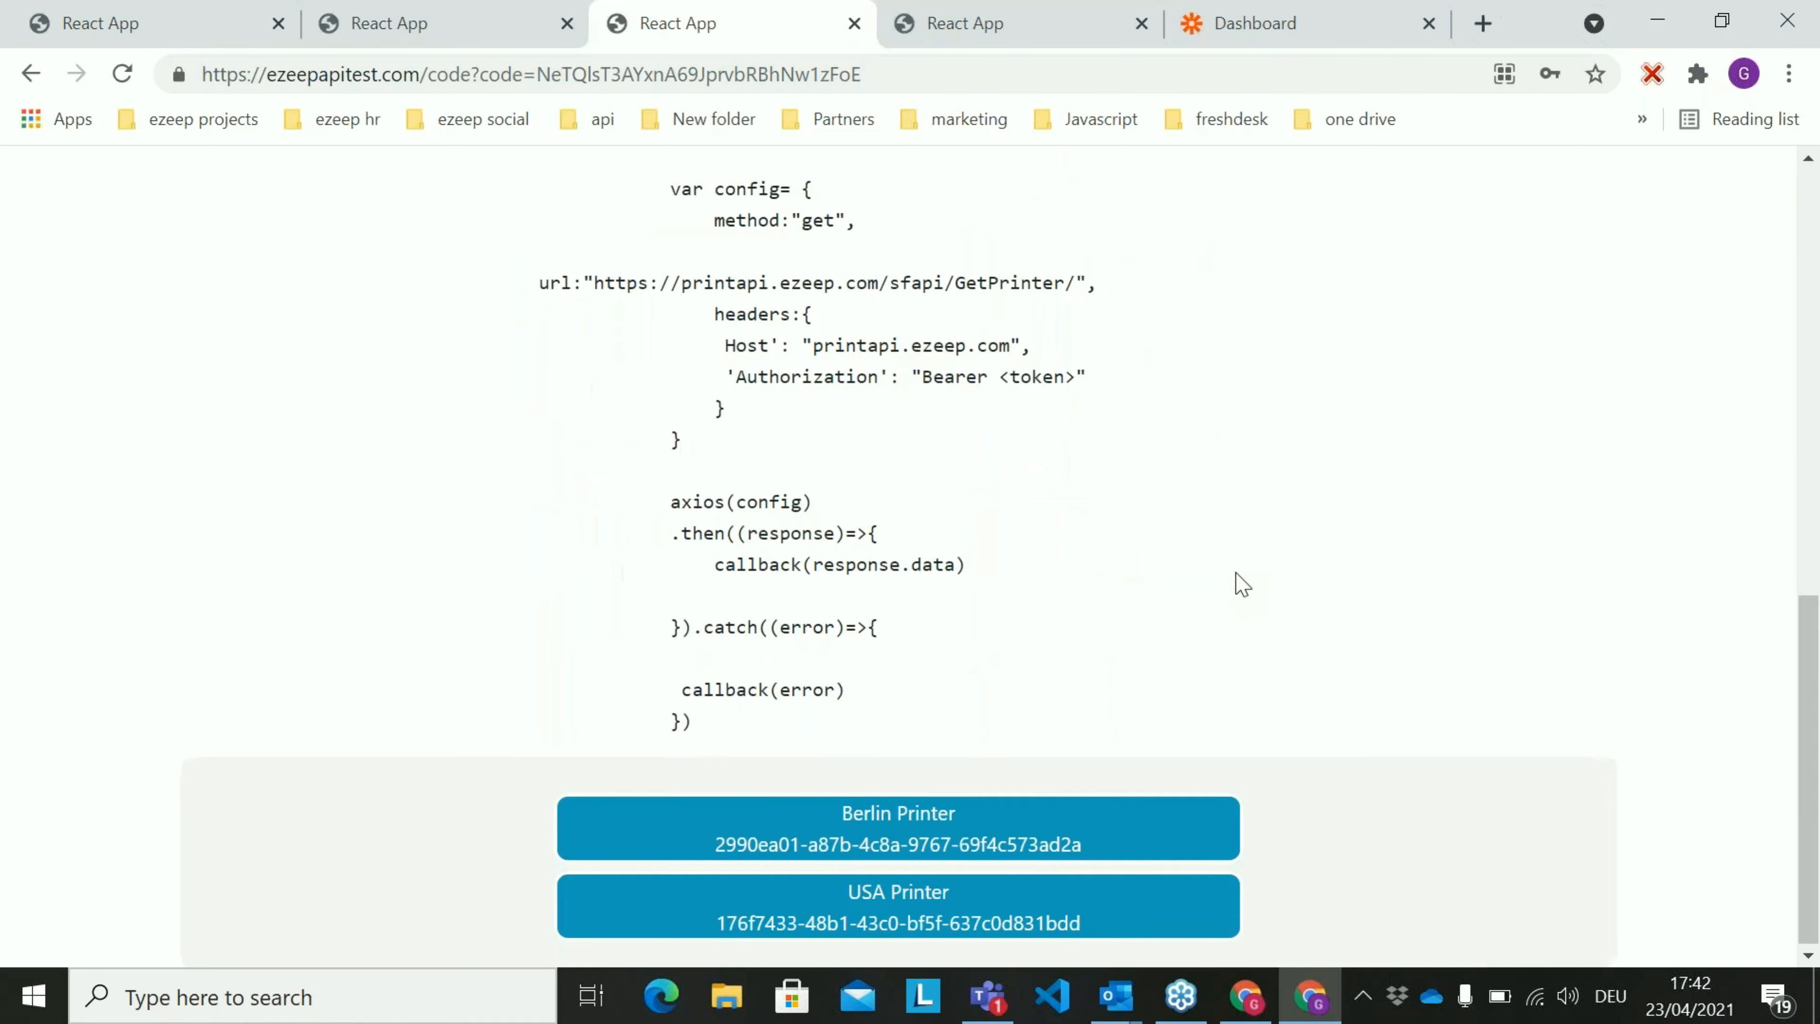
pyautogui.scroll(3, 1247, 582)
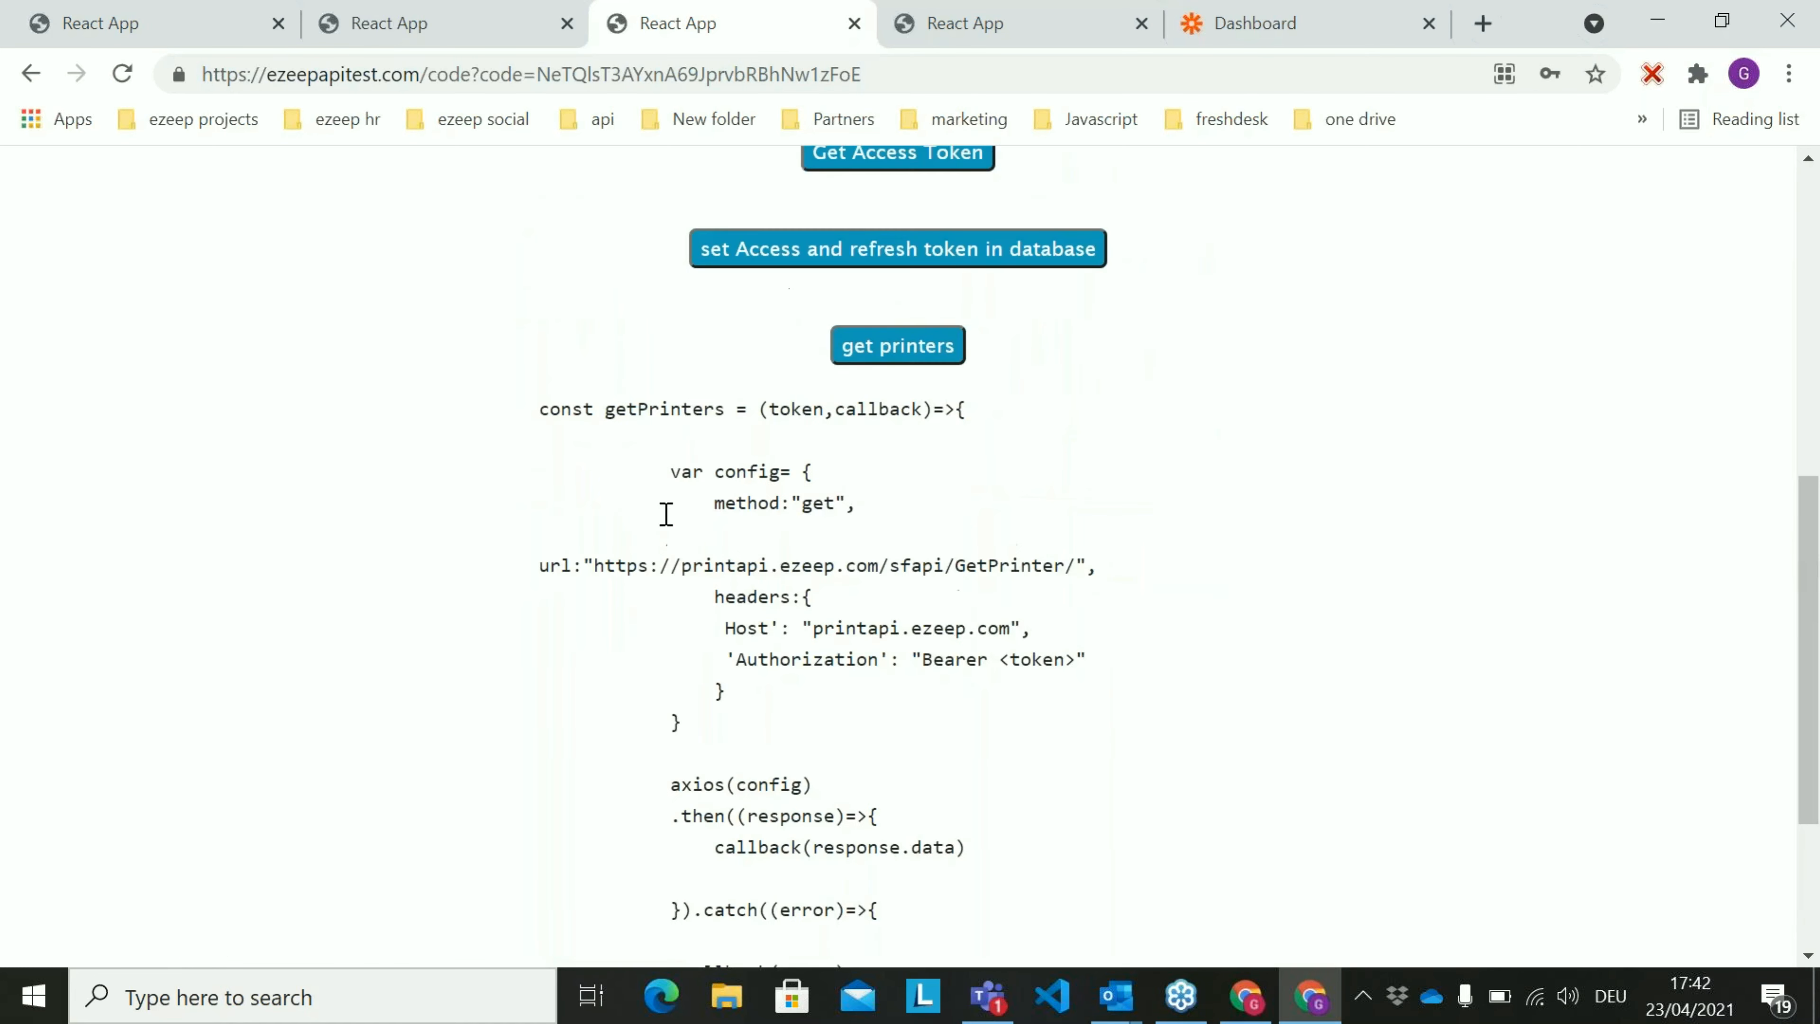
pyautogui.scroll(-3, 1040, 534)
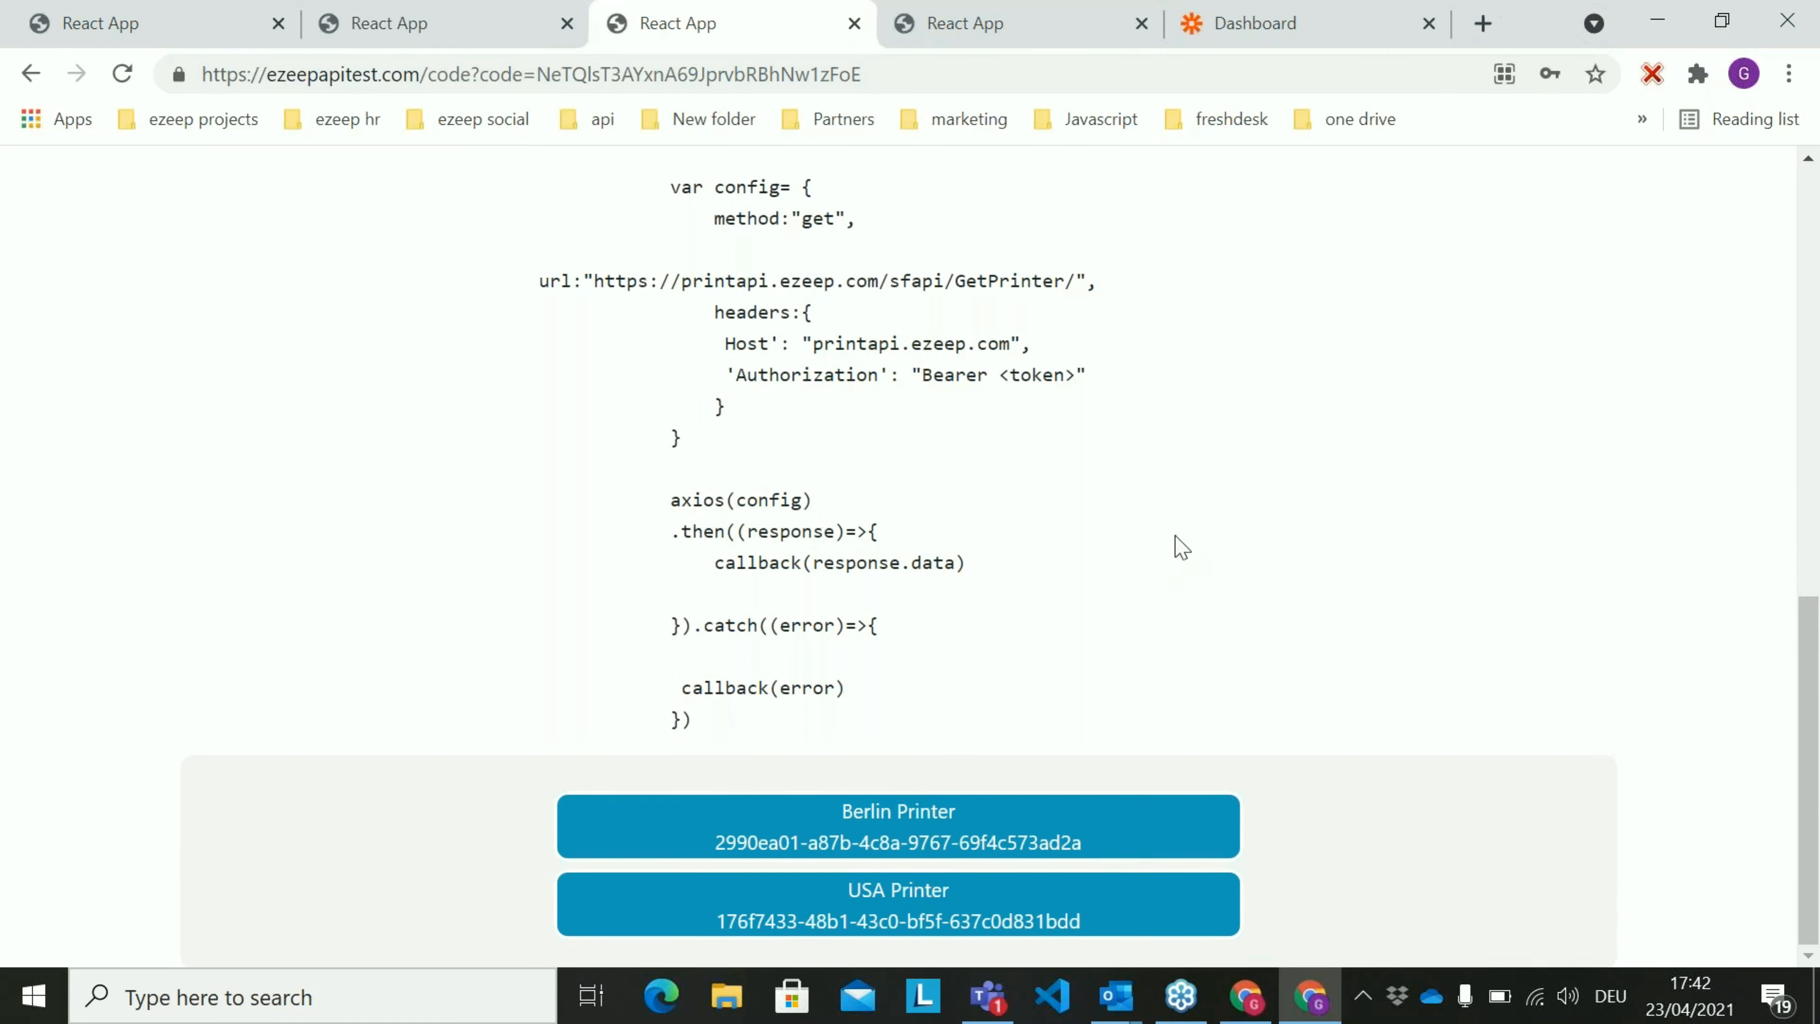
# Assign USA Printer as the US printer and Berlin Printer as the German printer
pyautogui.scroll(8, 1177, 545)
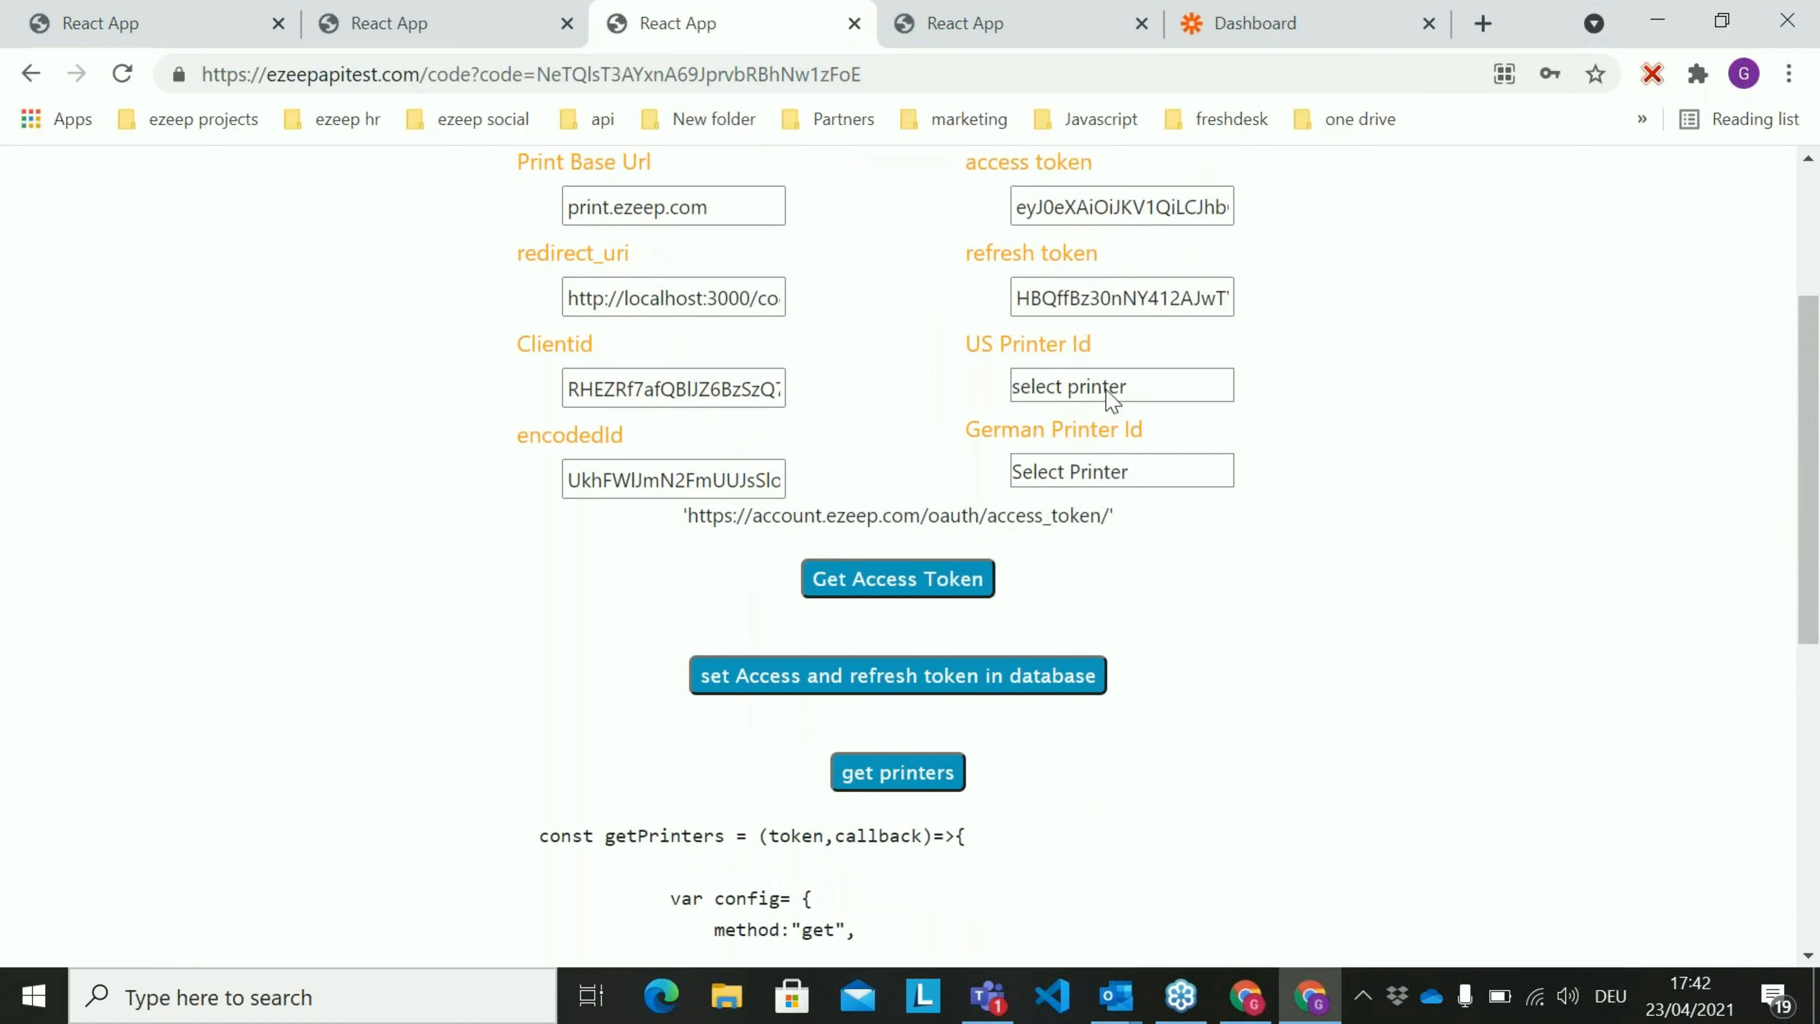
pyautogui.click(1190, 392)
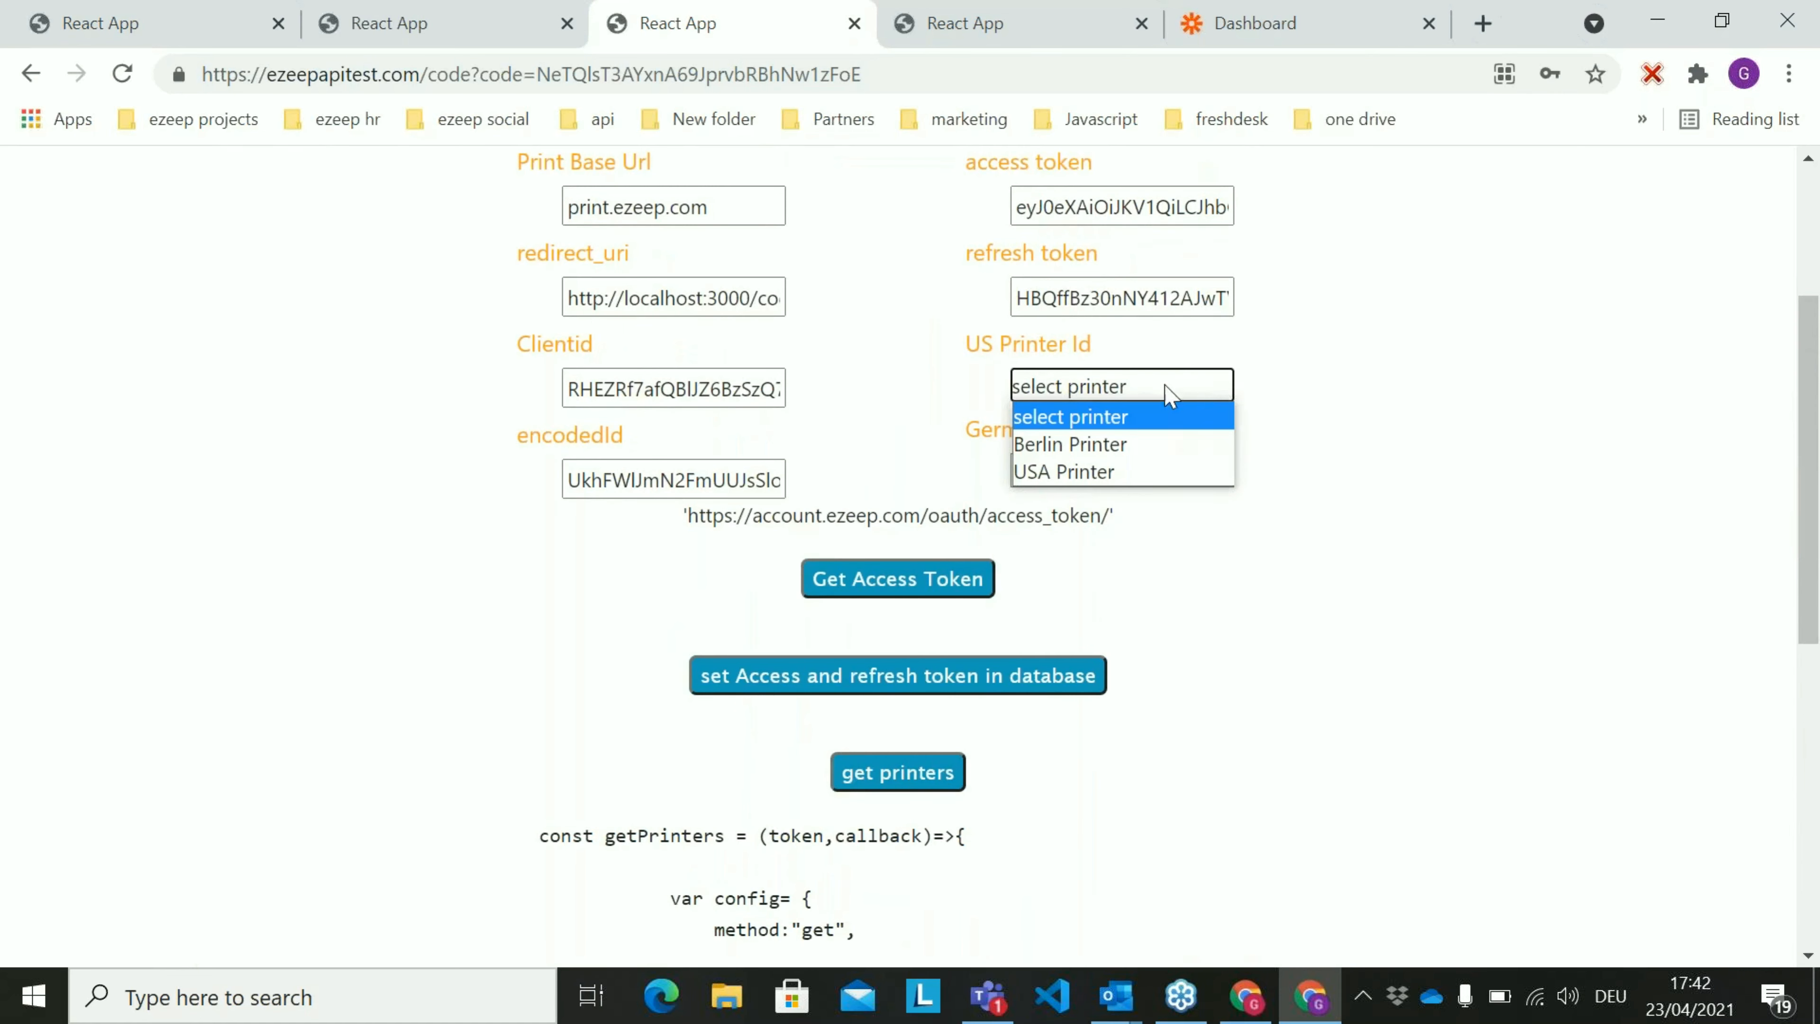
pyautogui.click(1117, 475)
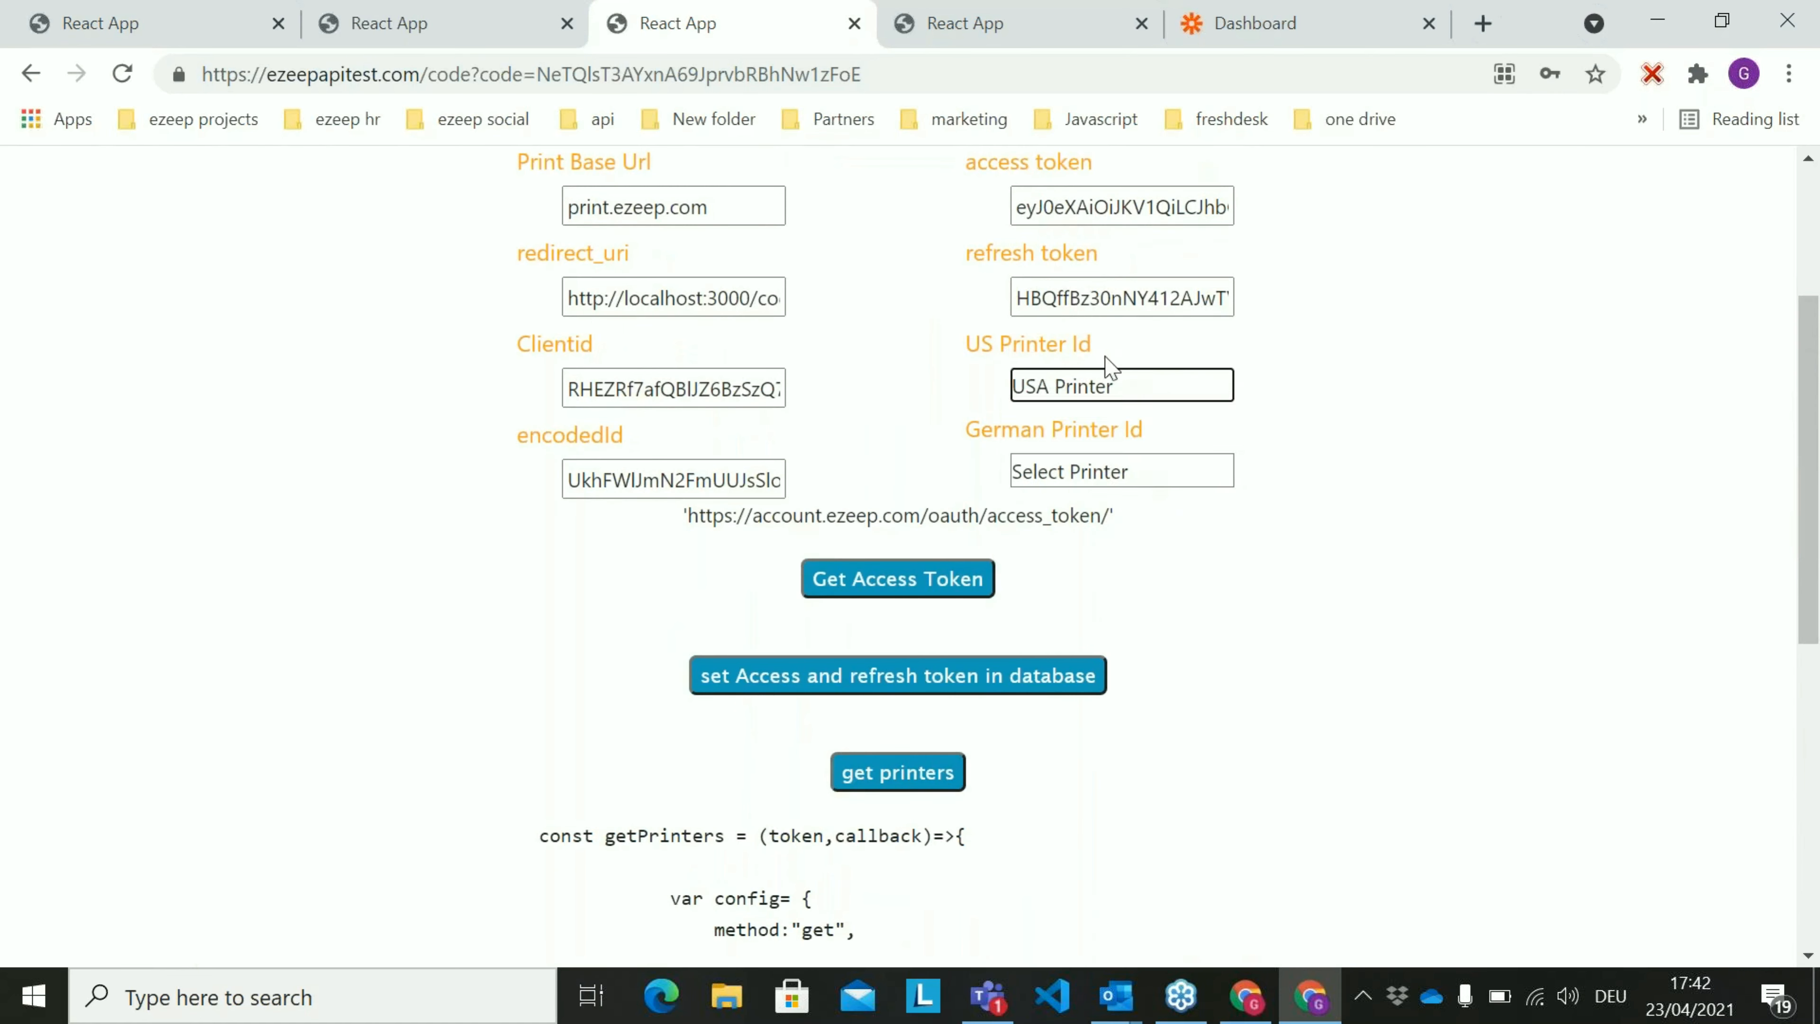
pyautogui.click(1159, 481)
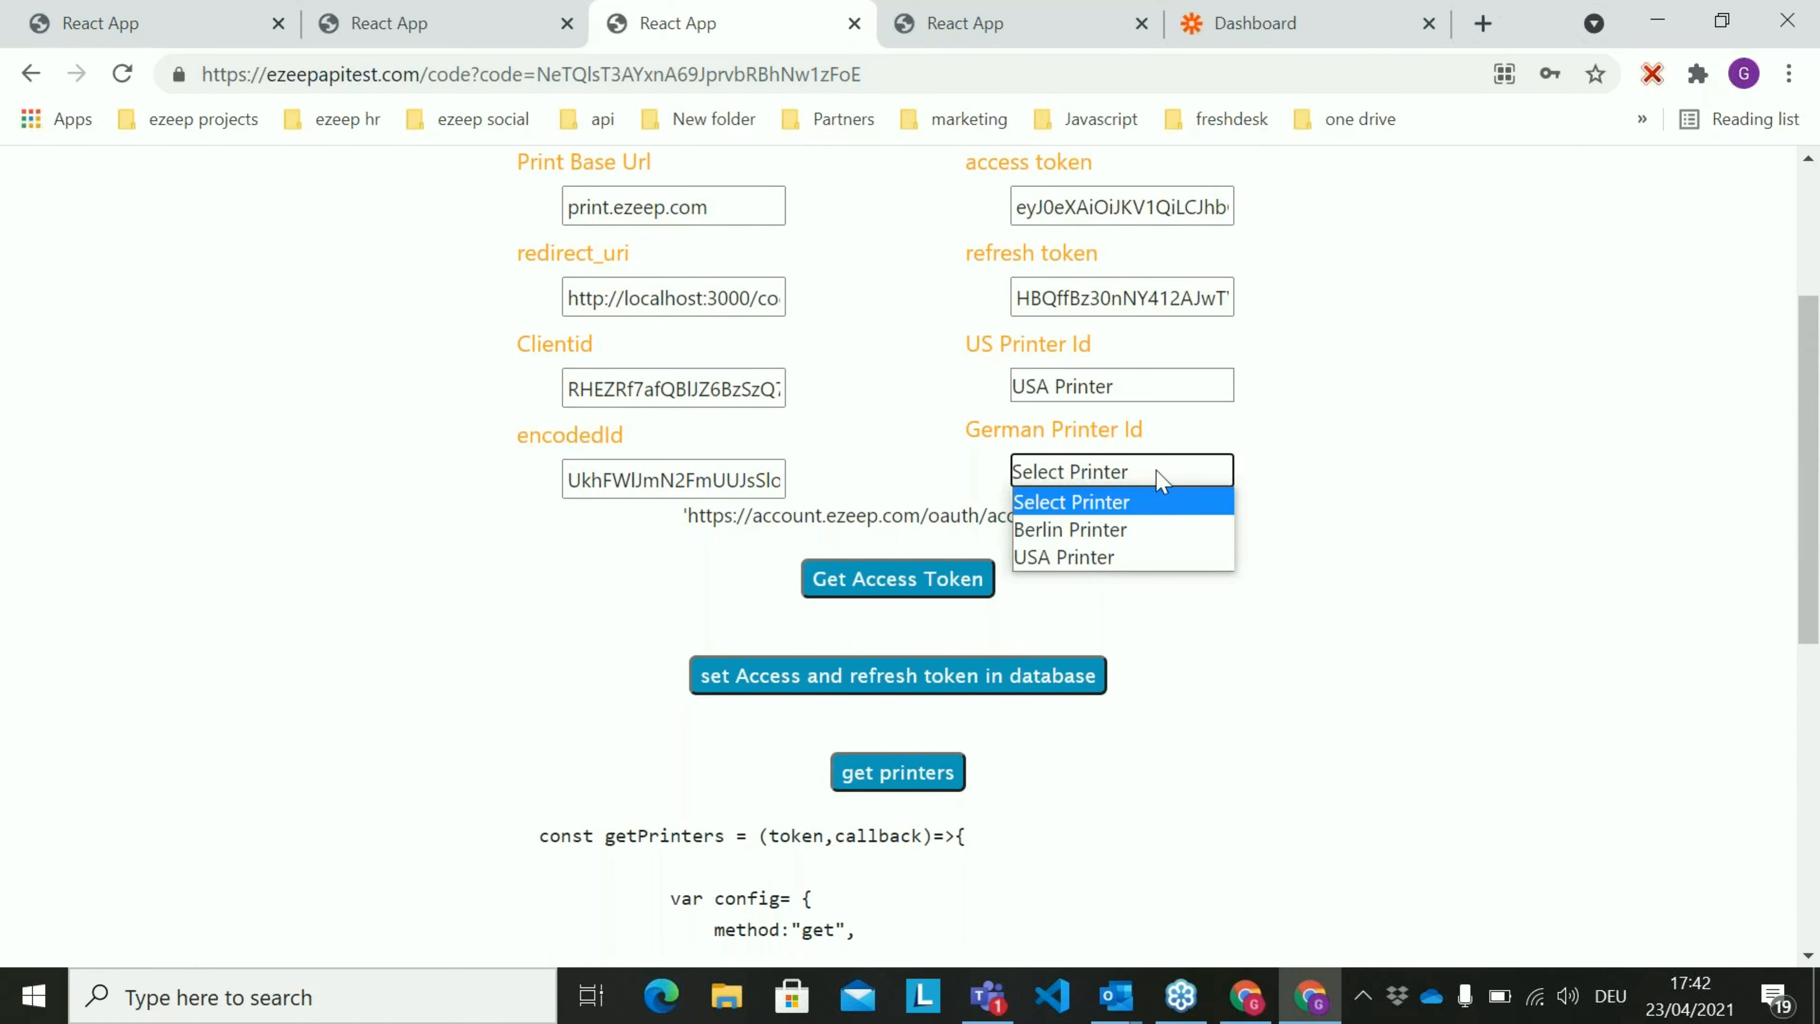
pyautogui.click(1156, 530)
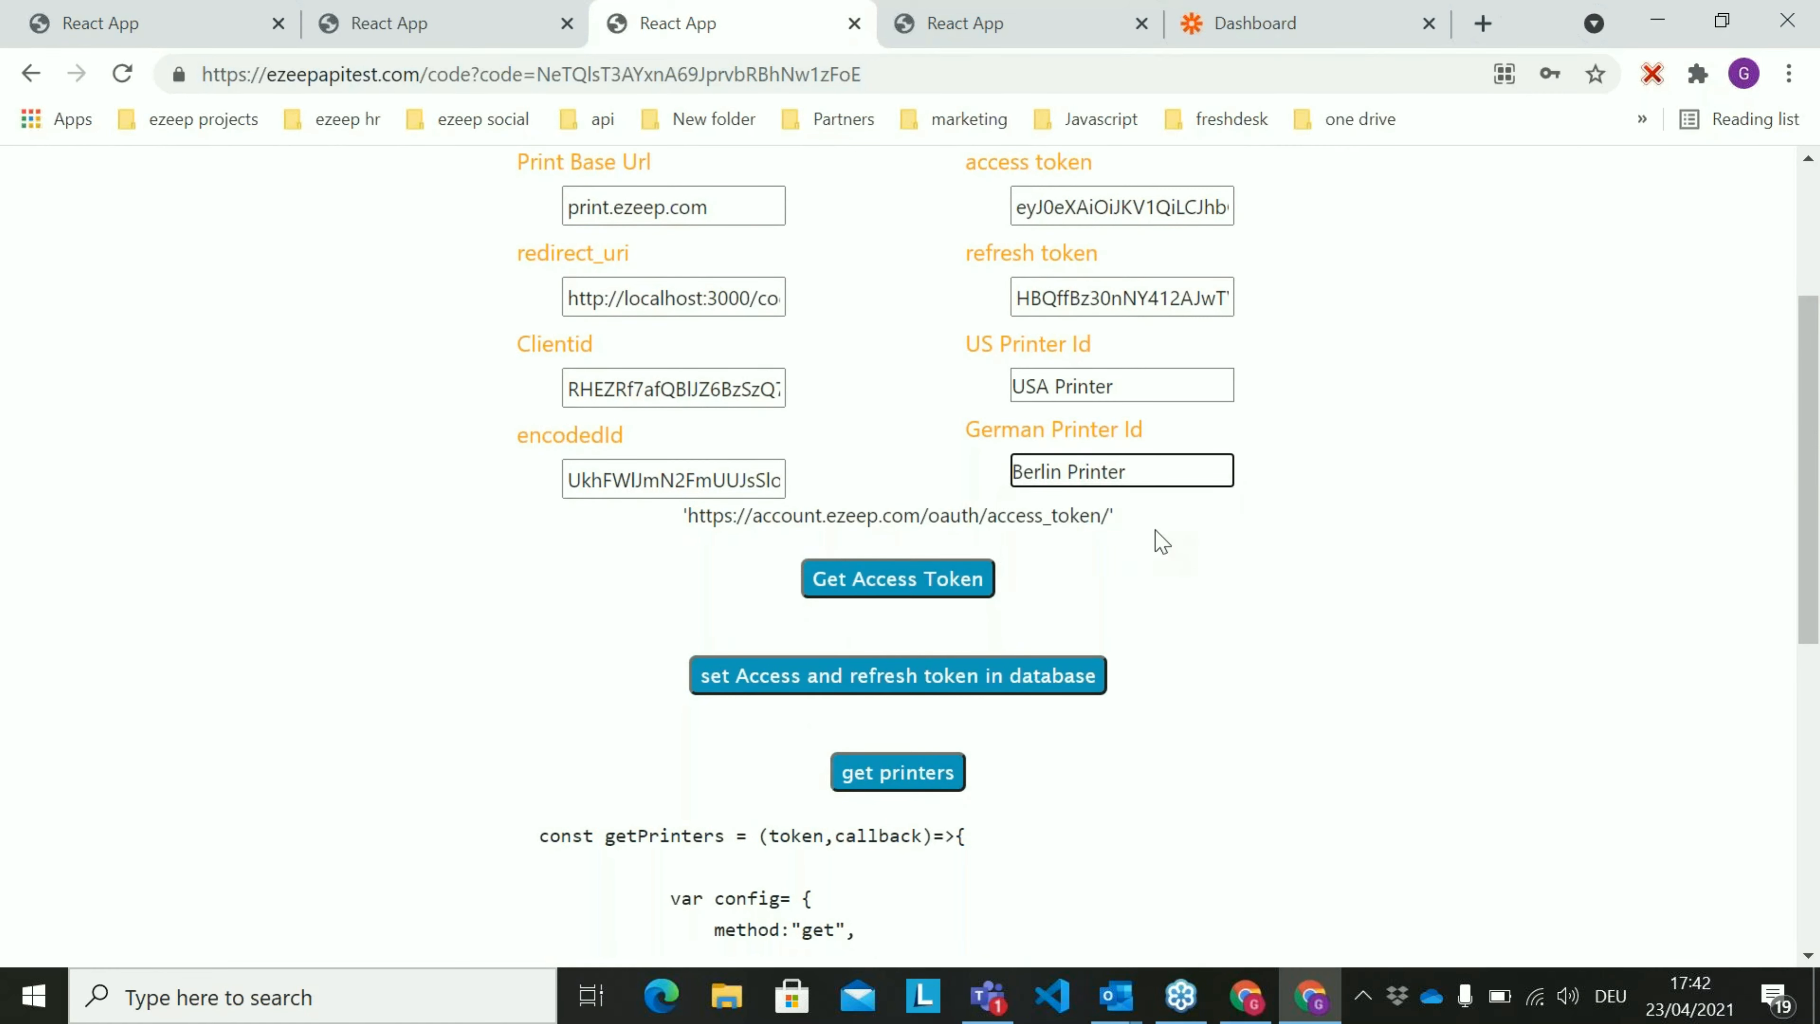
# Store the access and refresh tokens in the database
pyautogui.scroll(1, 1139, 290)
pyautogui.scroll(1, 1147, 545)
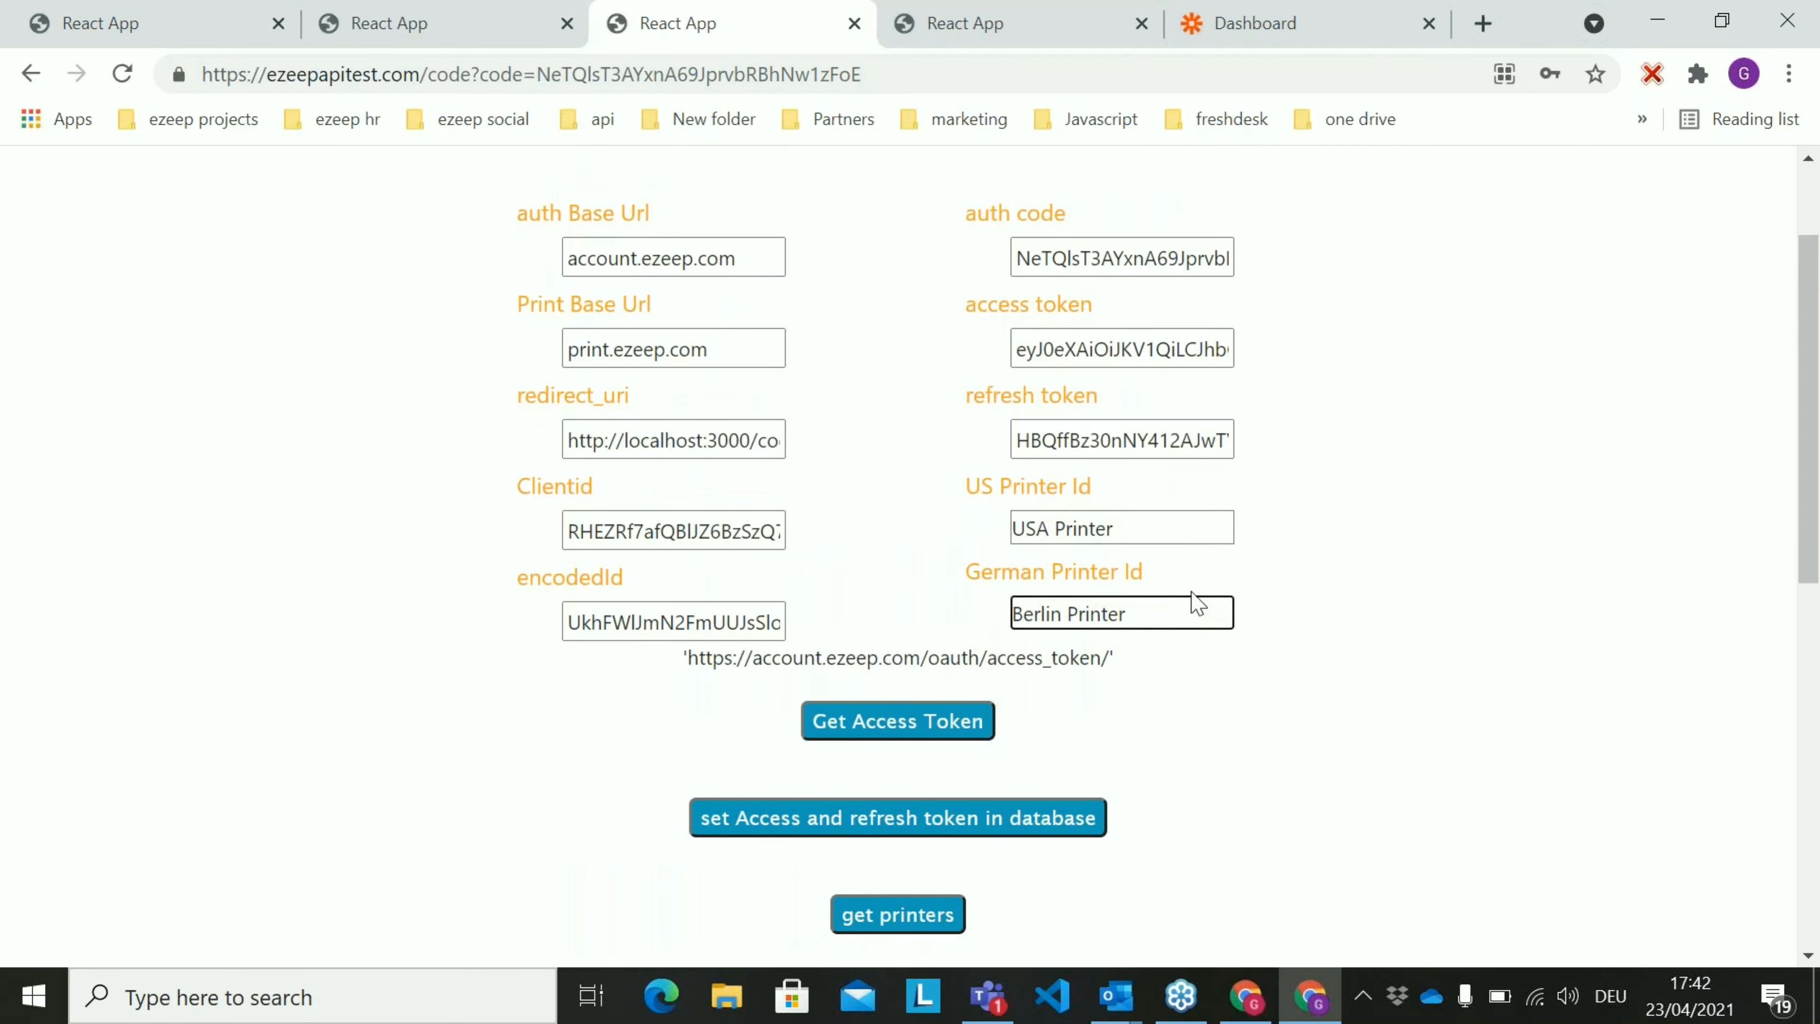
pyautogui.scroll(-3, 1292, 569)
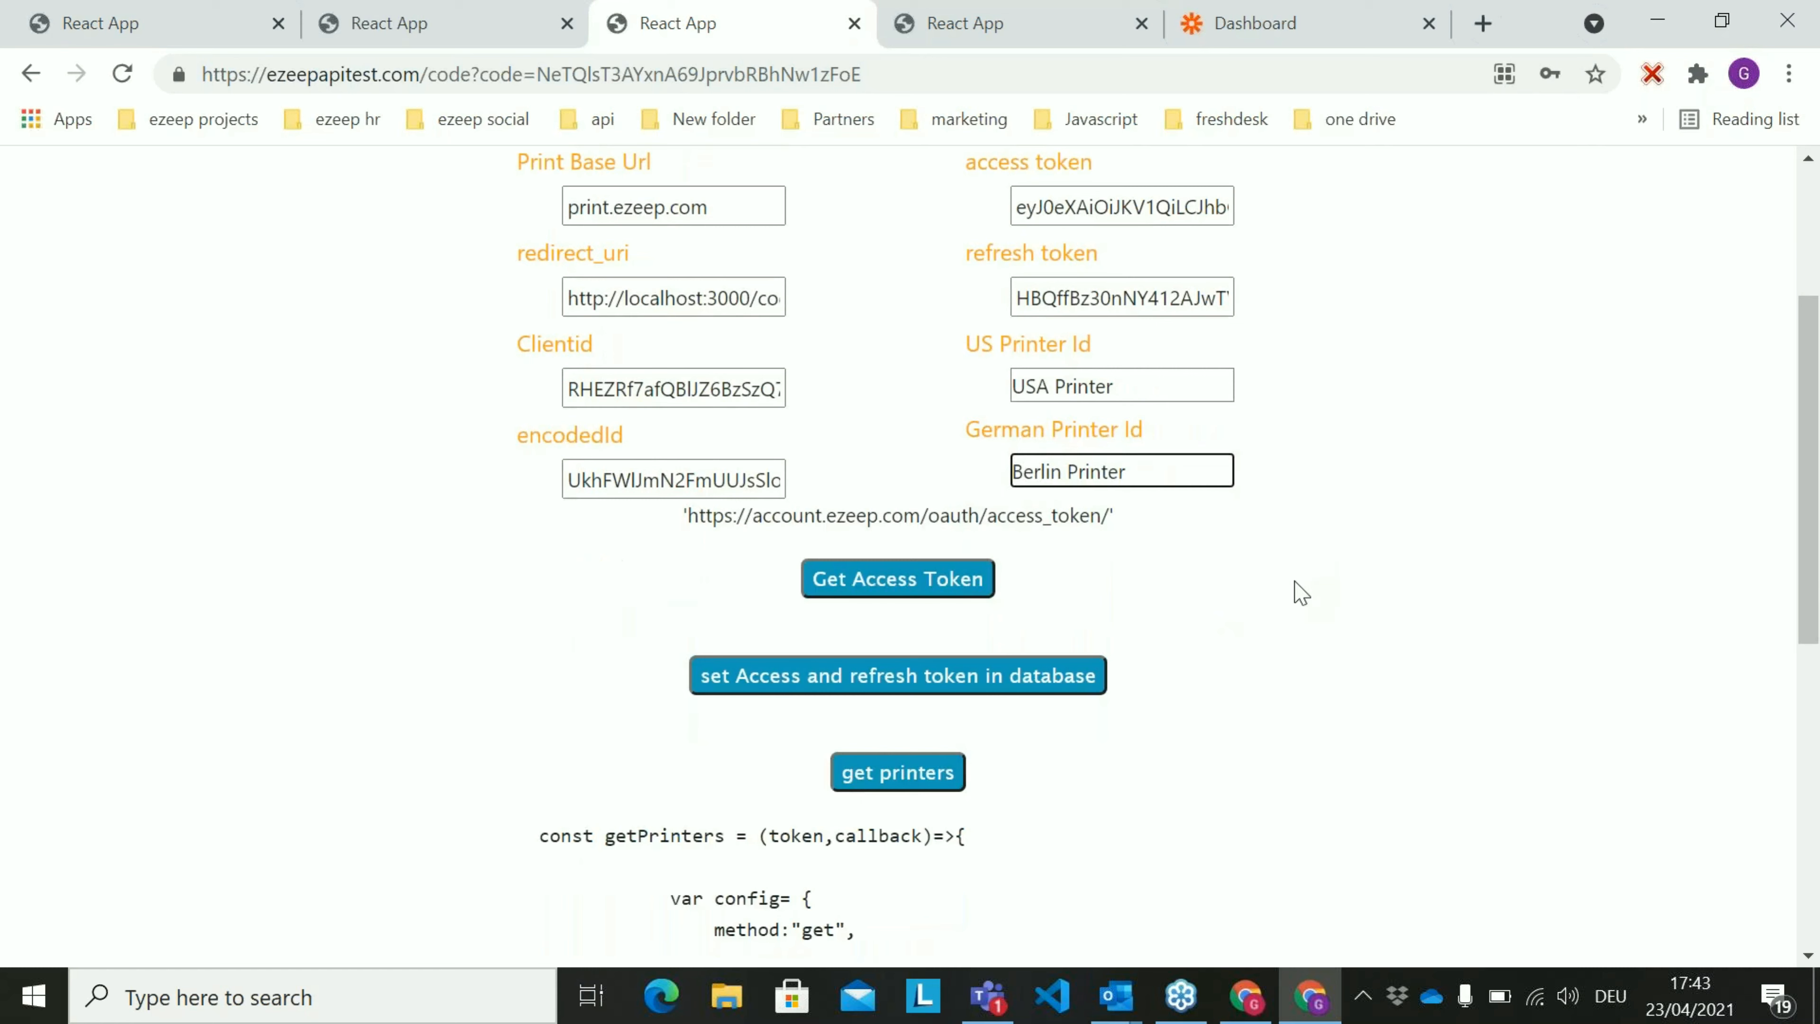
pyautogui.click(930, 681)
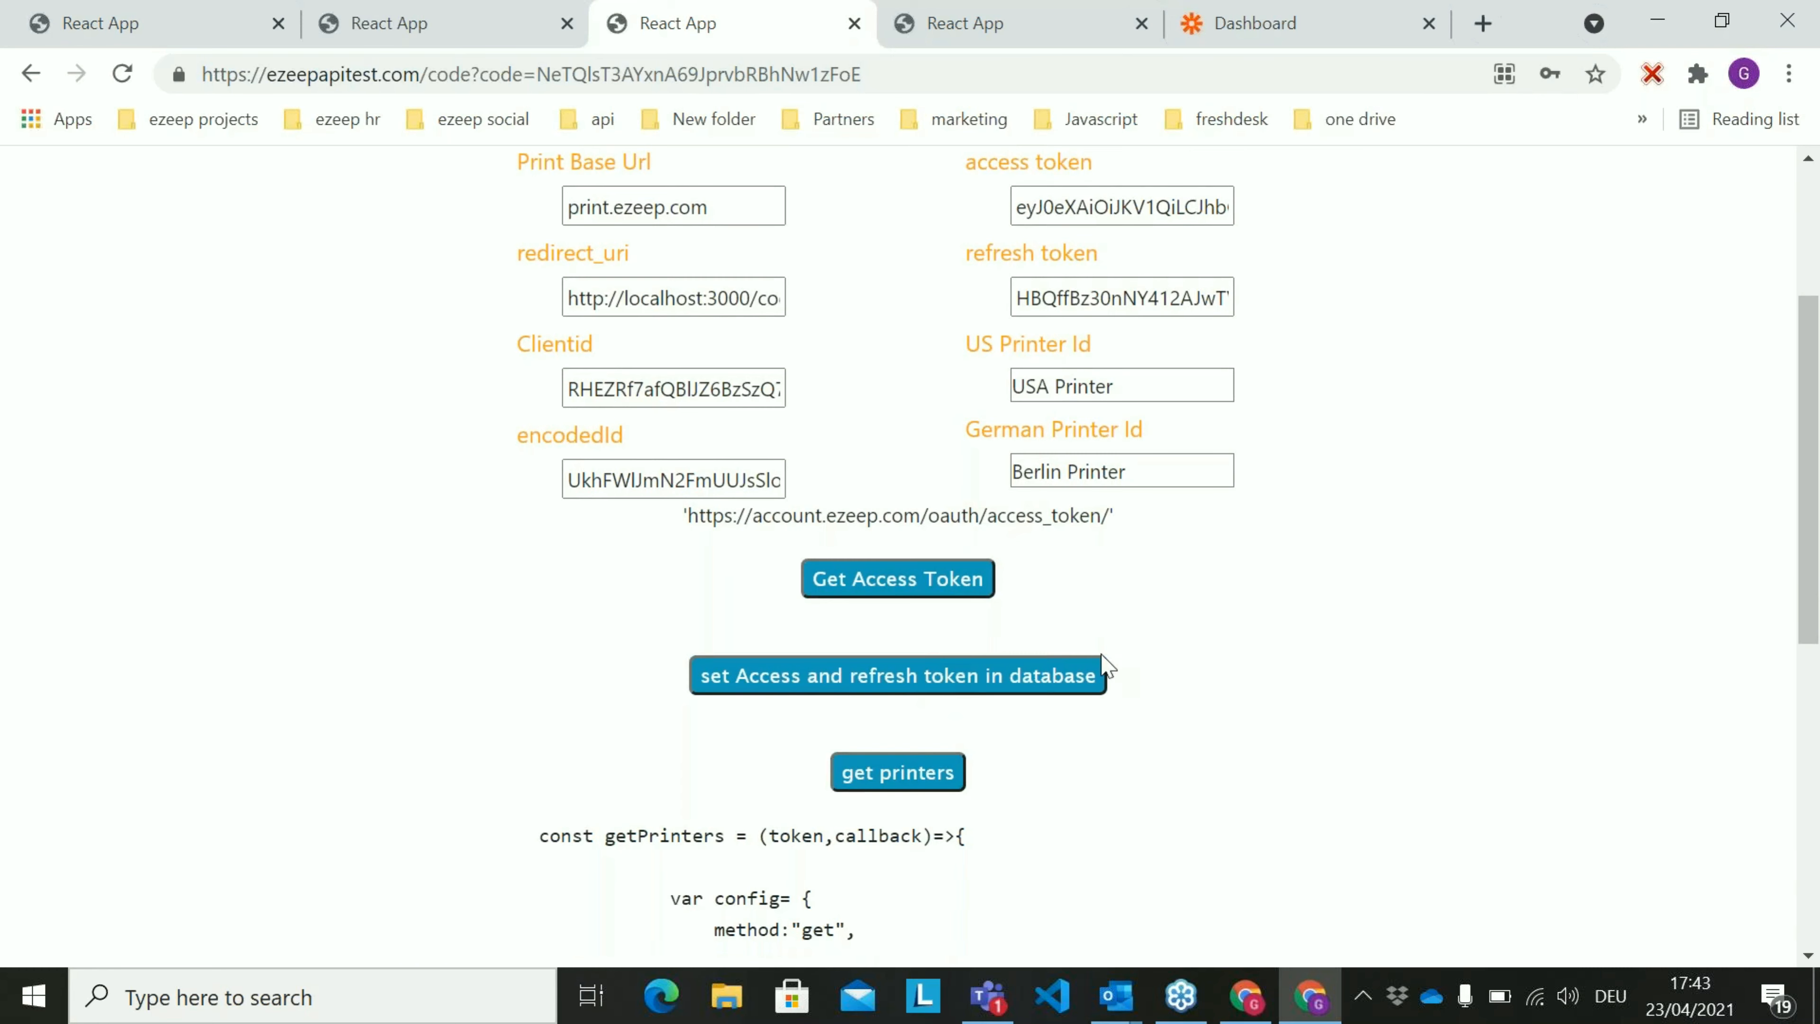
pyautogui.scroll(4, 1297, 589)
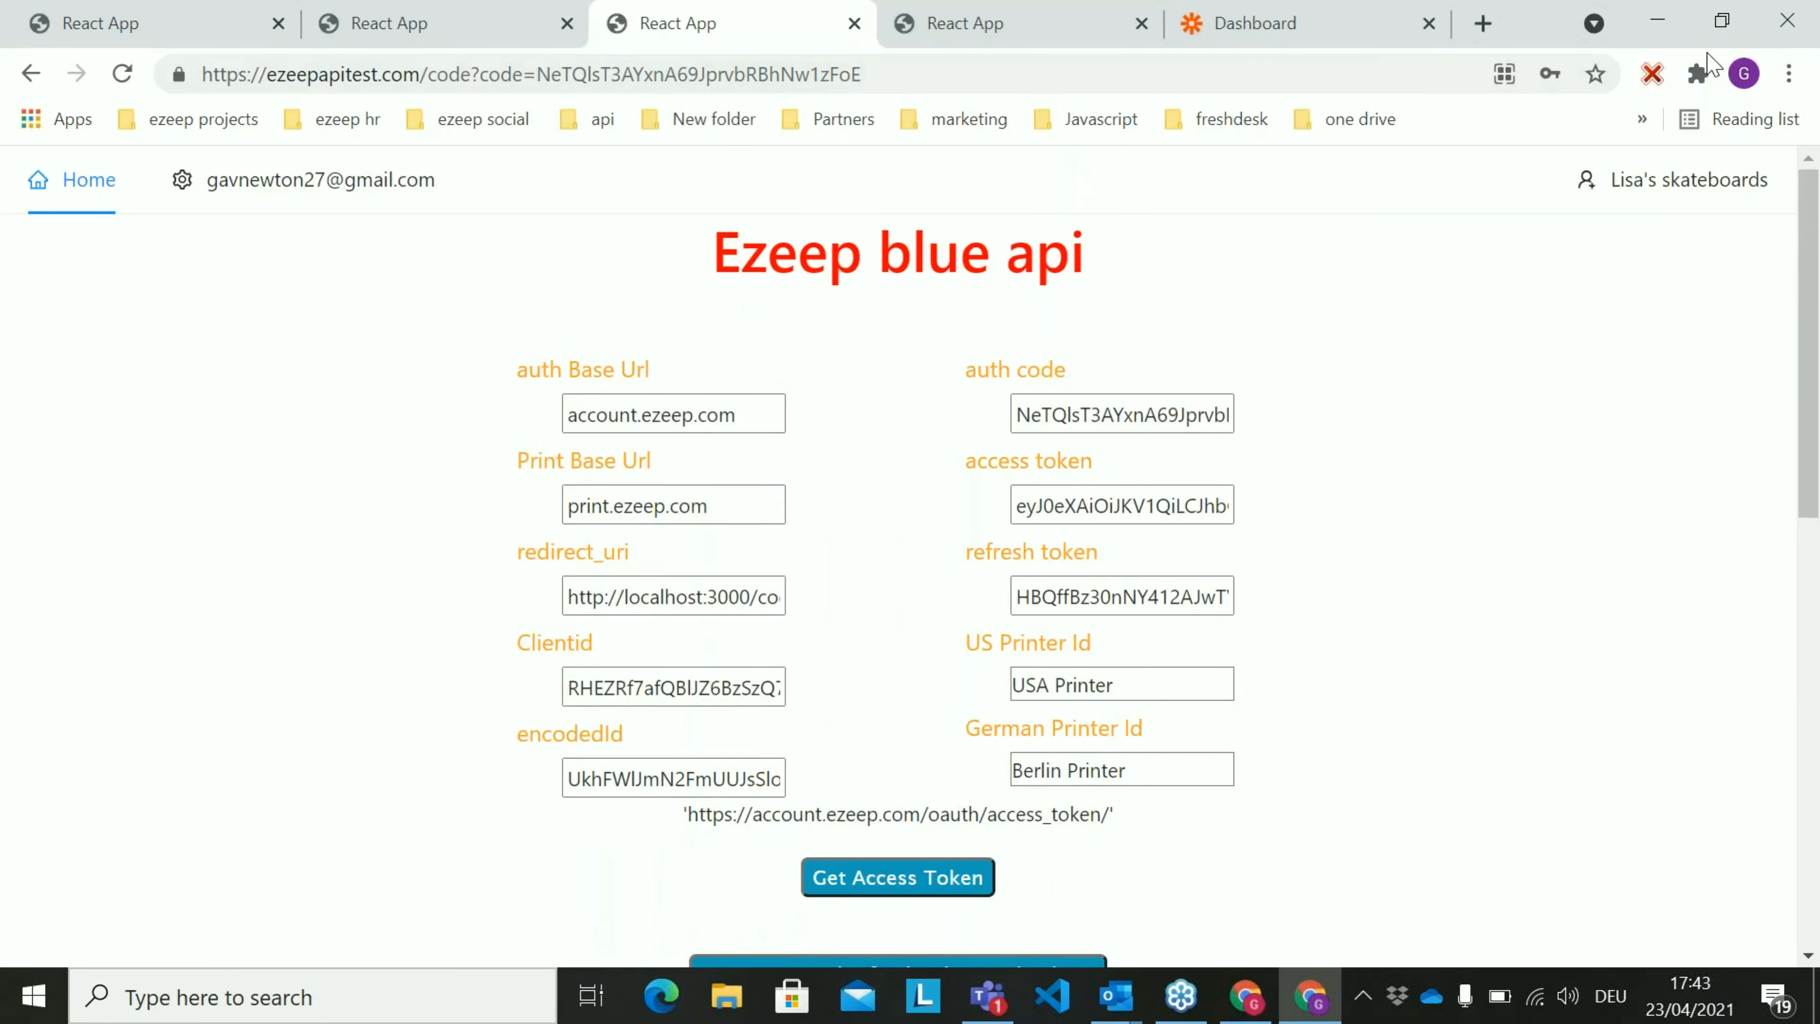
# Return to the Lisa's Skateboards order page
pyautogui.click(1480, 106)
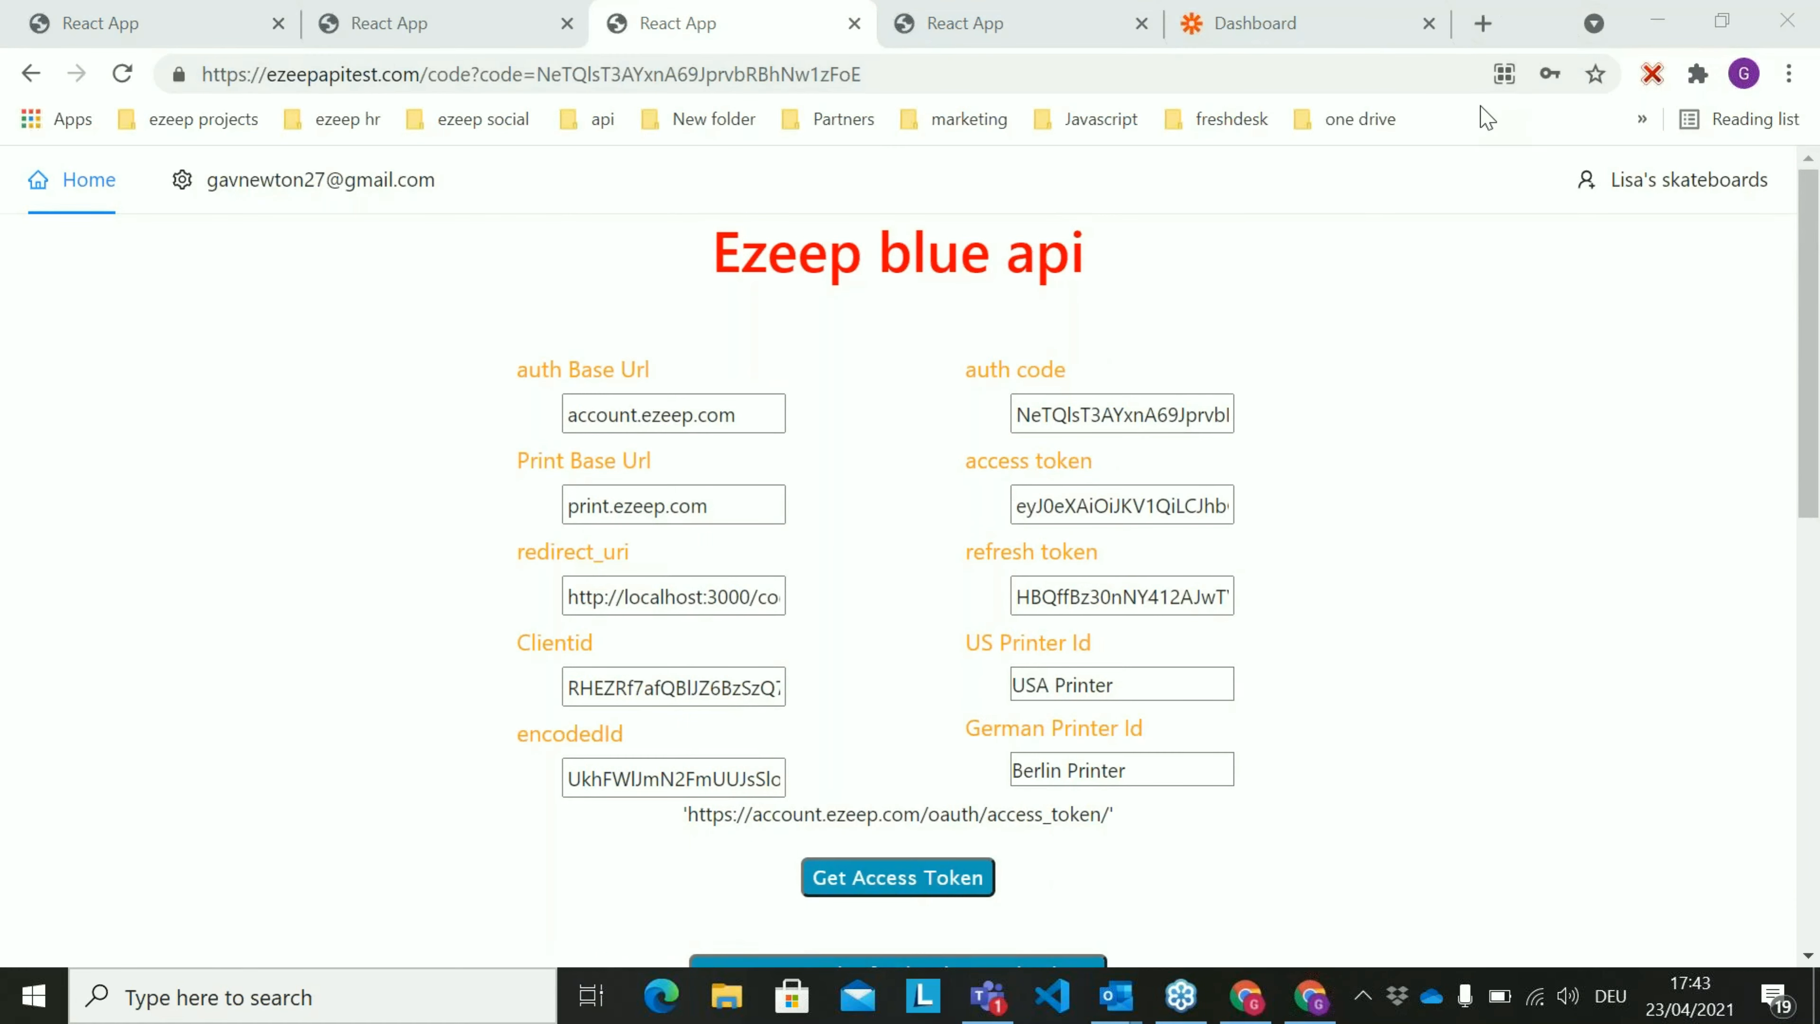
pyautogui.click(157, 33)
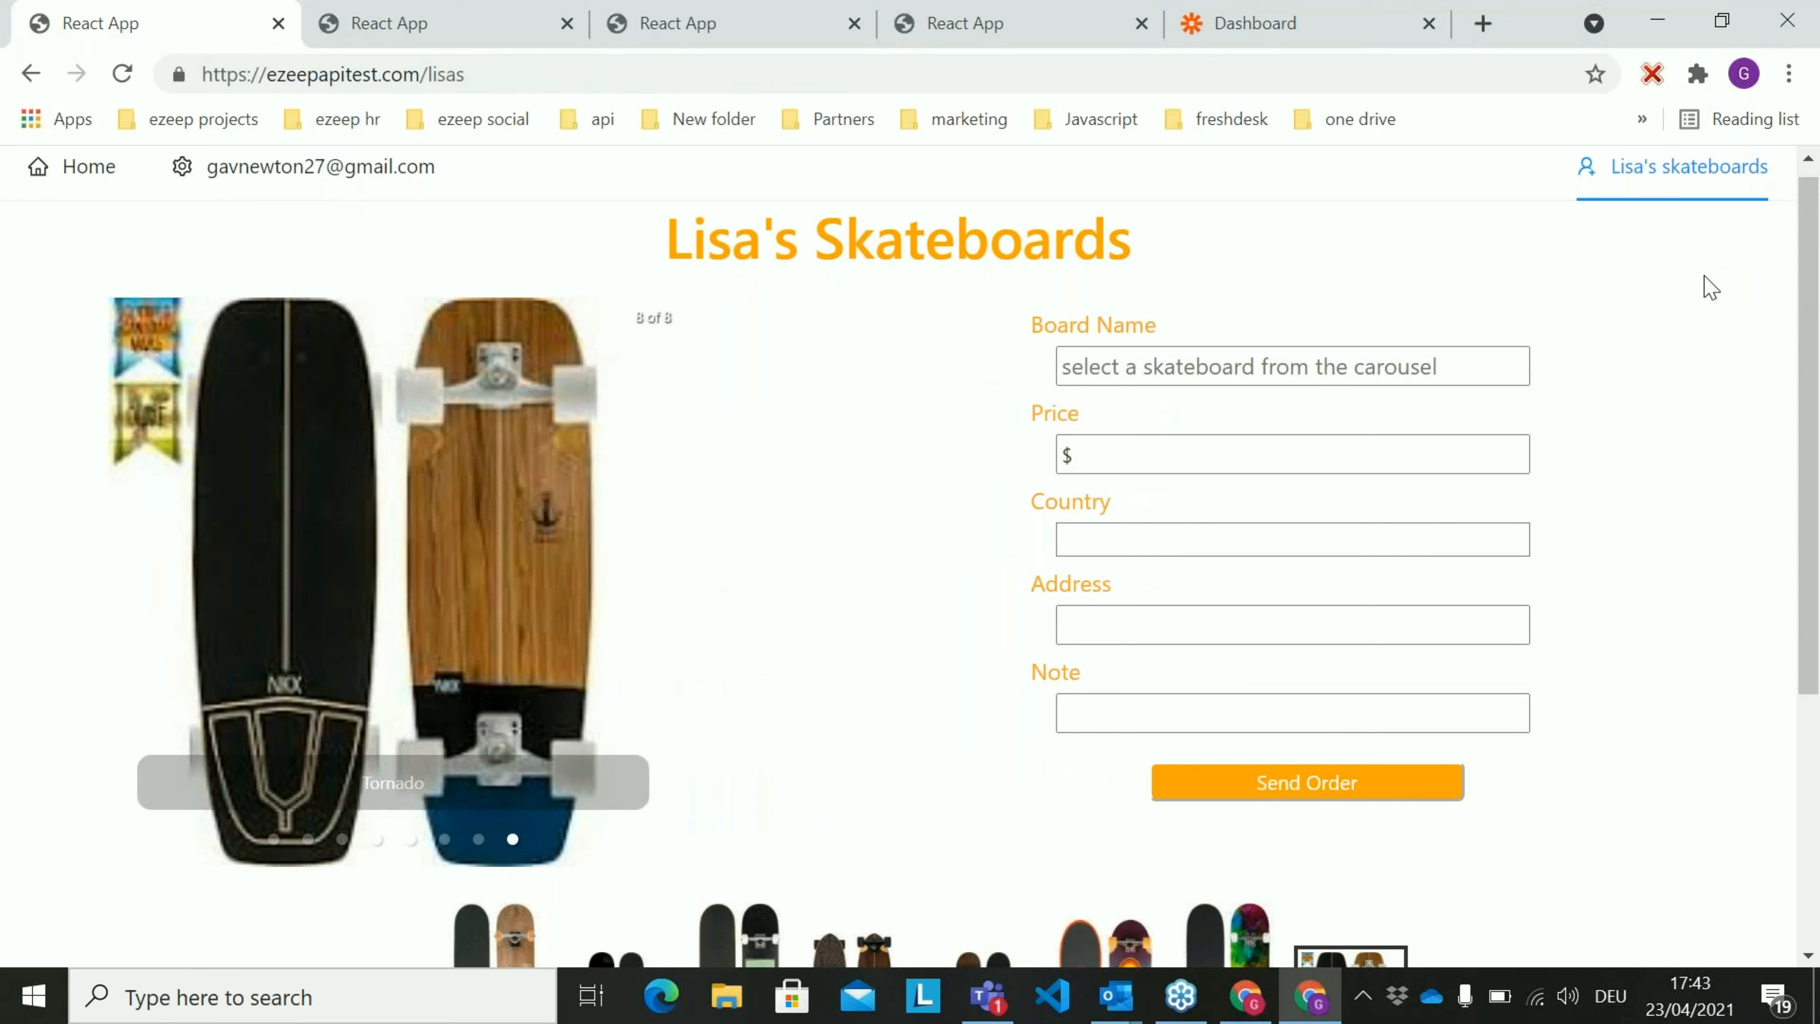
pyautogui.click(1686, 161)
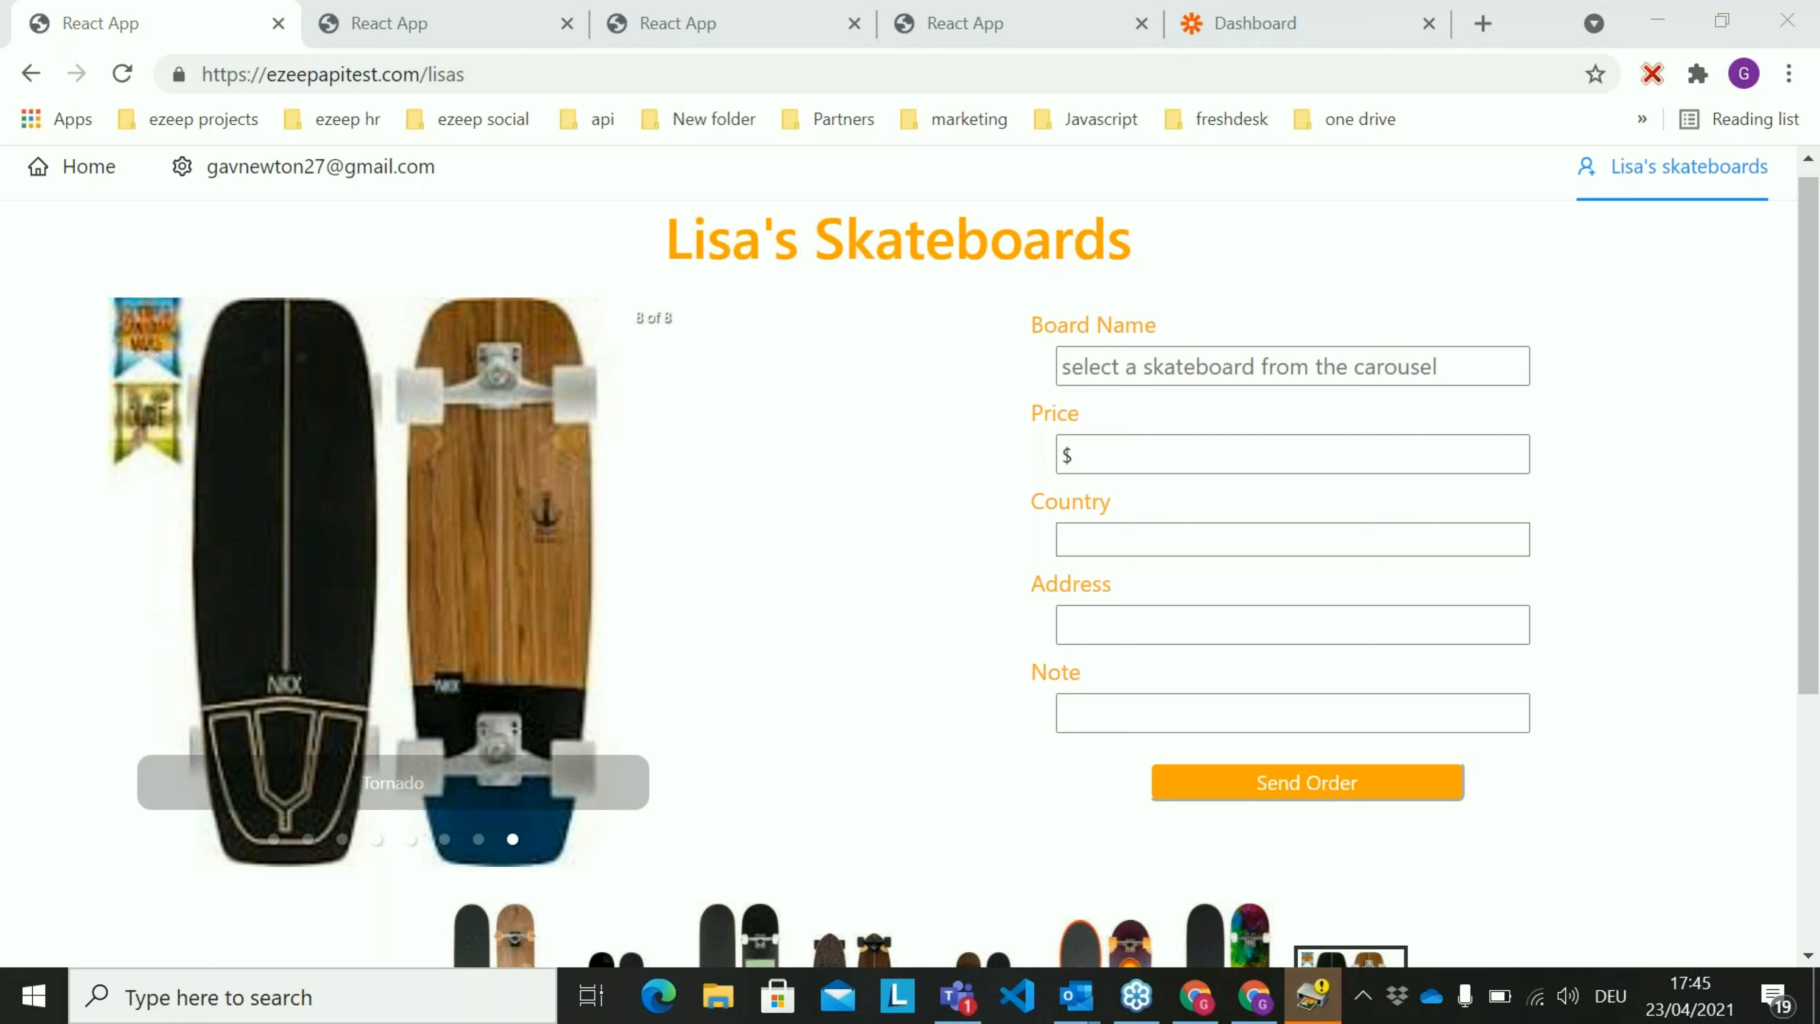
# Switch to Zapier and create a new Zap with Gmail as the trigger app
pyautogui.click(1317, 30)
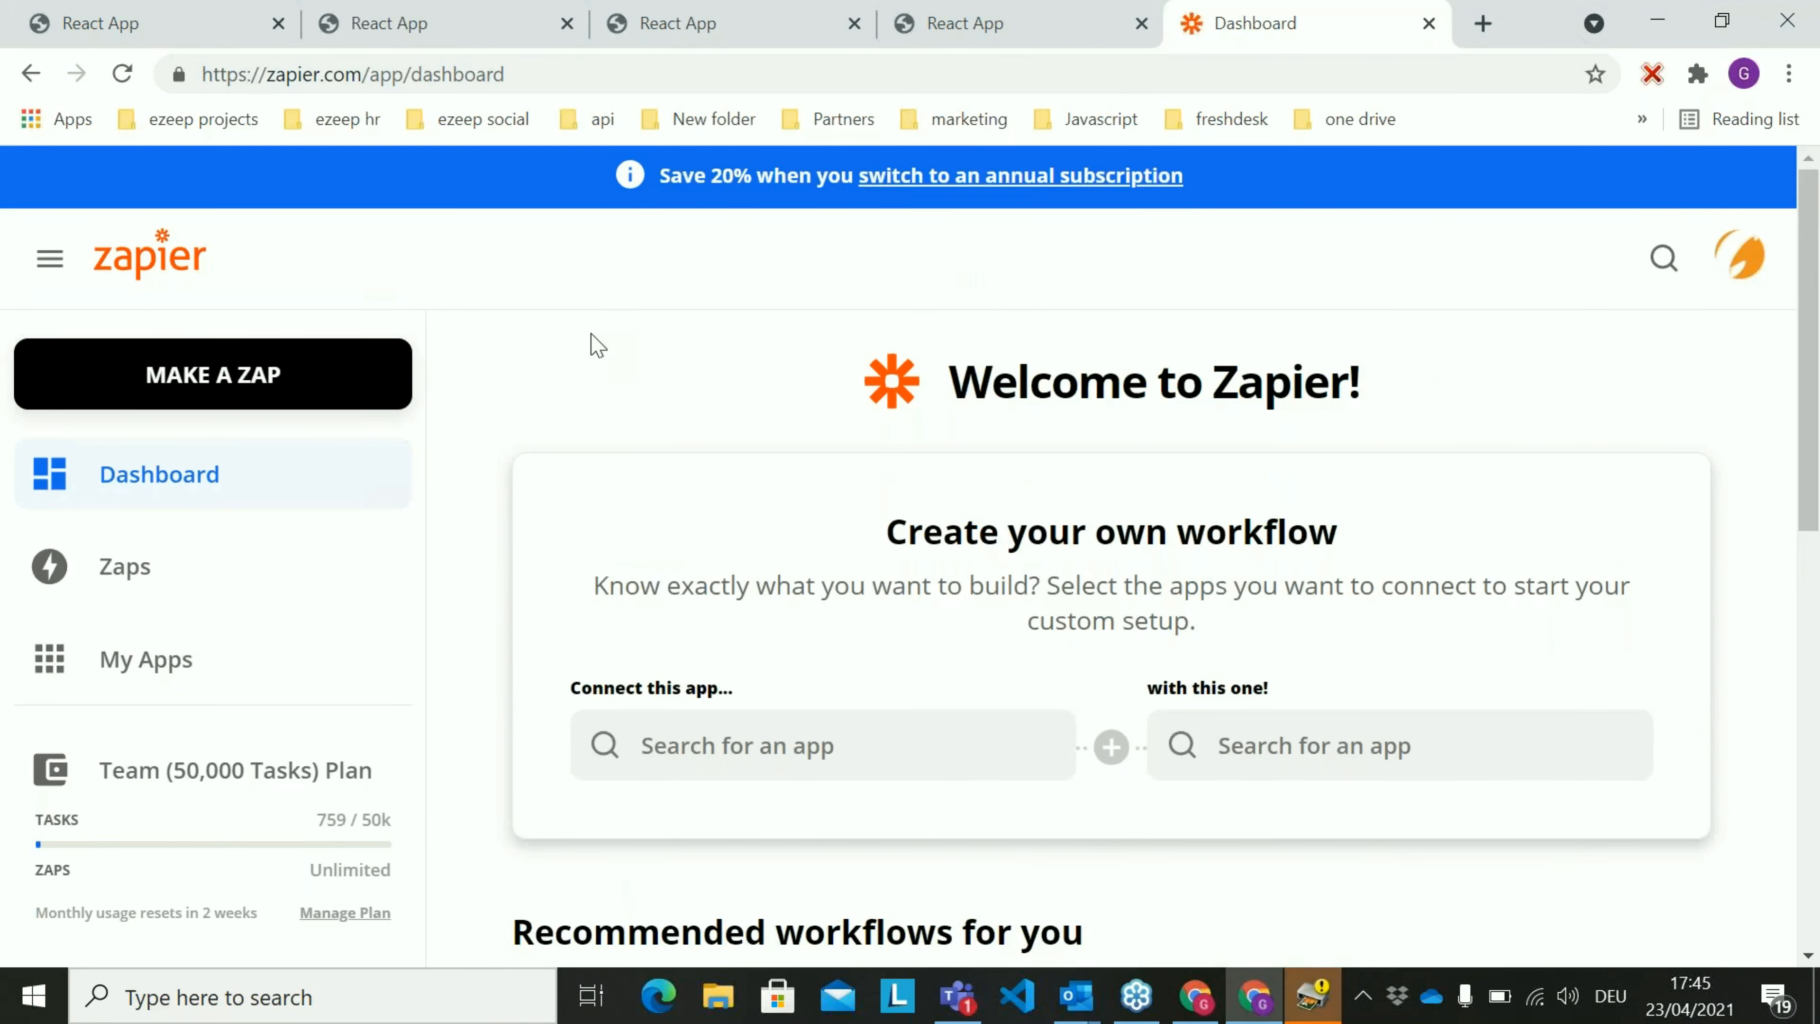
pyautogui.click(297, 373)
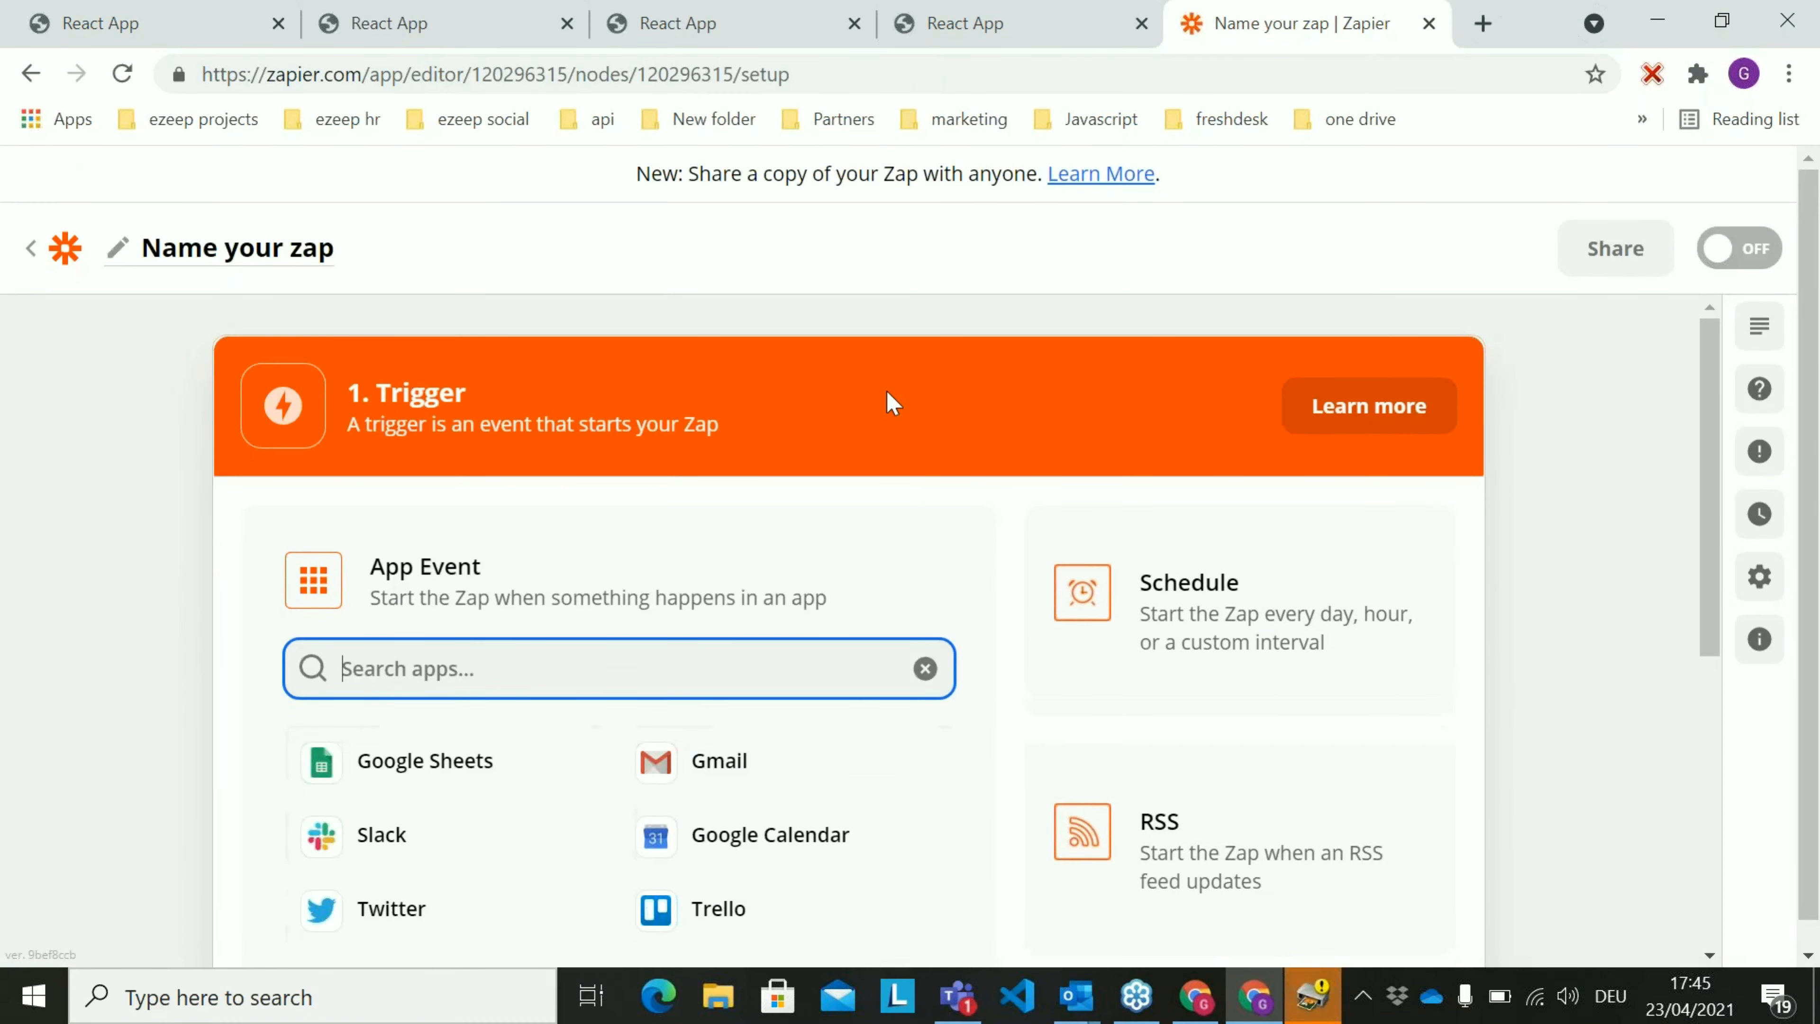
pyautogui.scroll(-4, 898, 431)
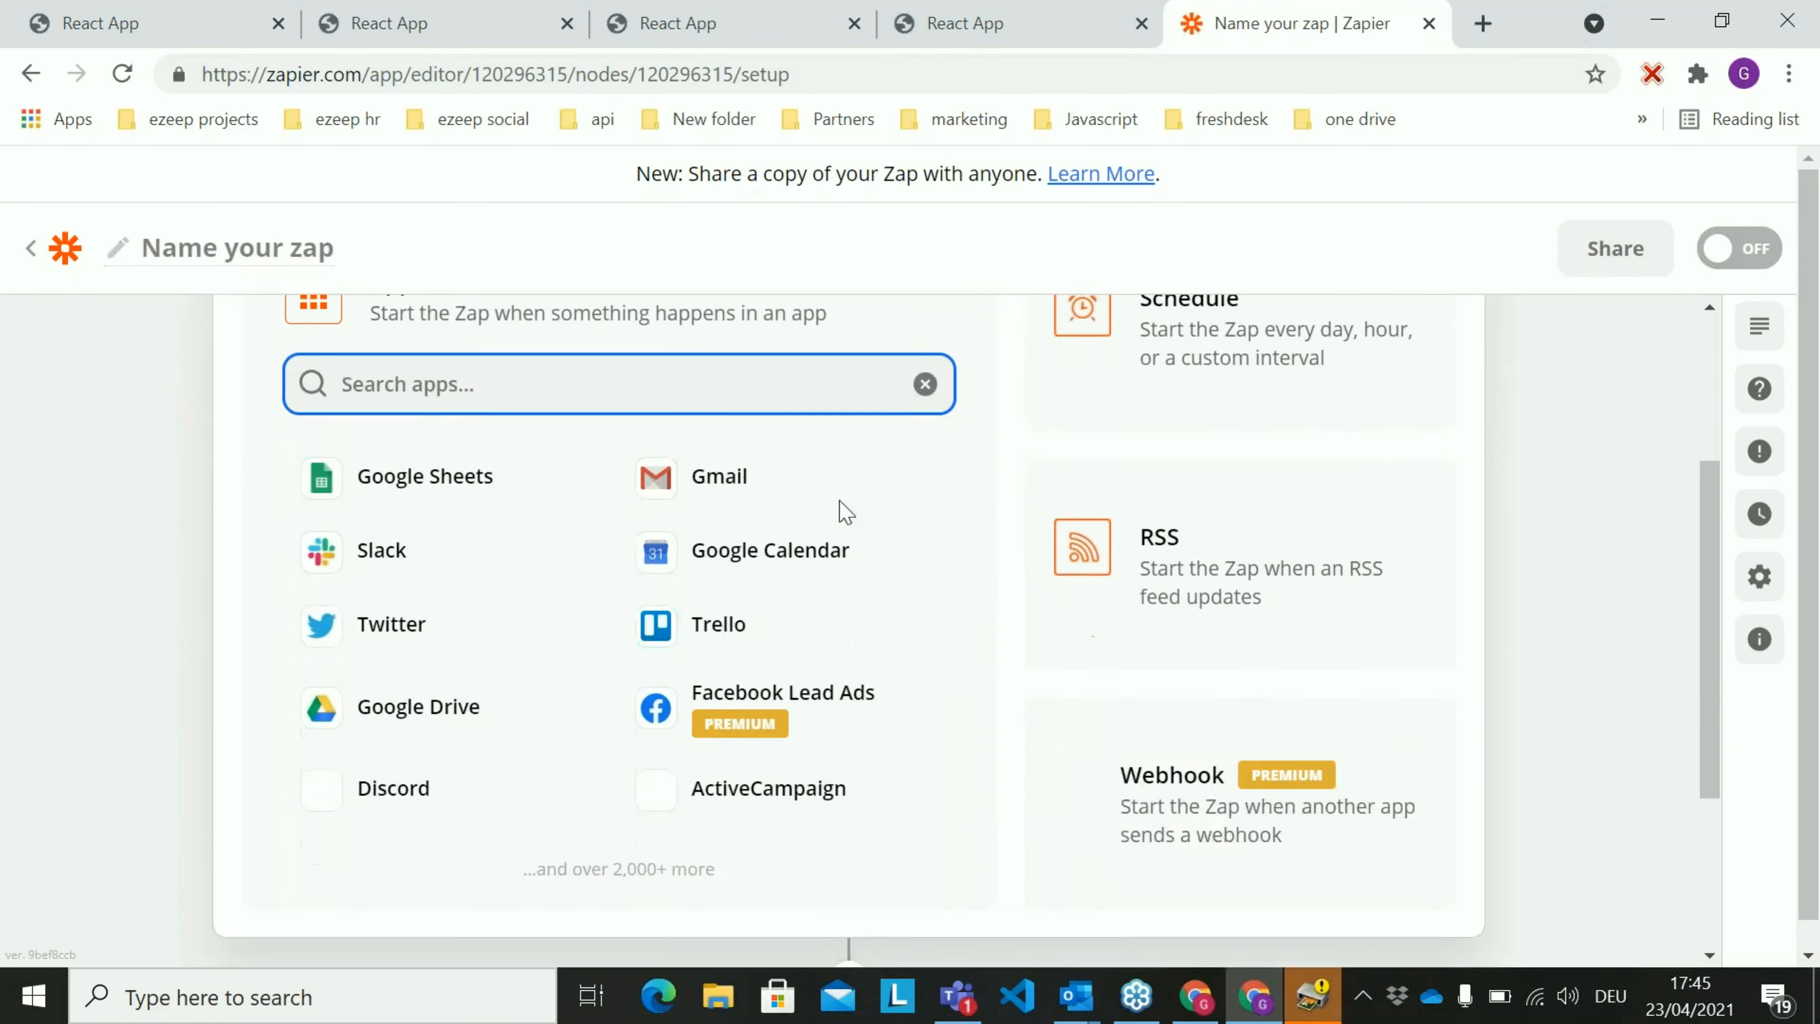
pyautogui.click(745, 455)
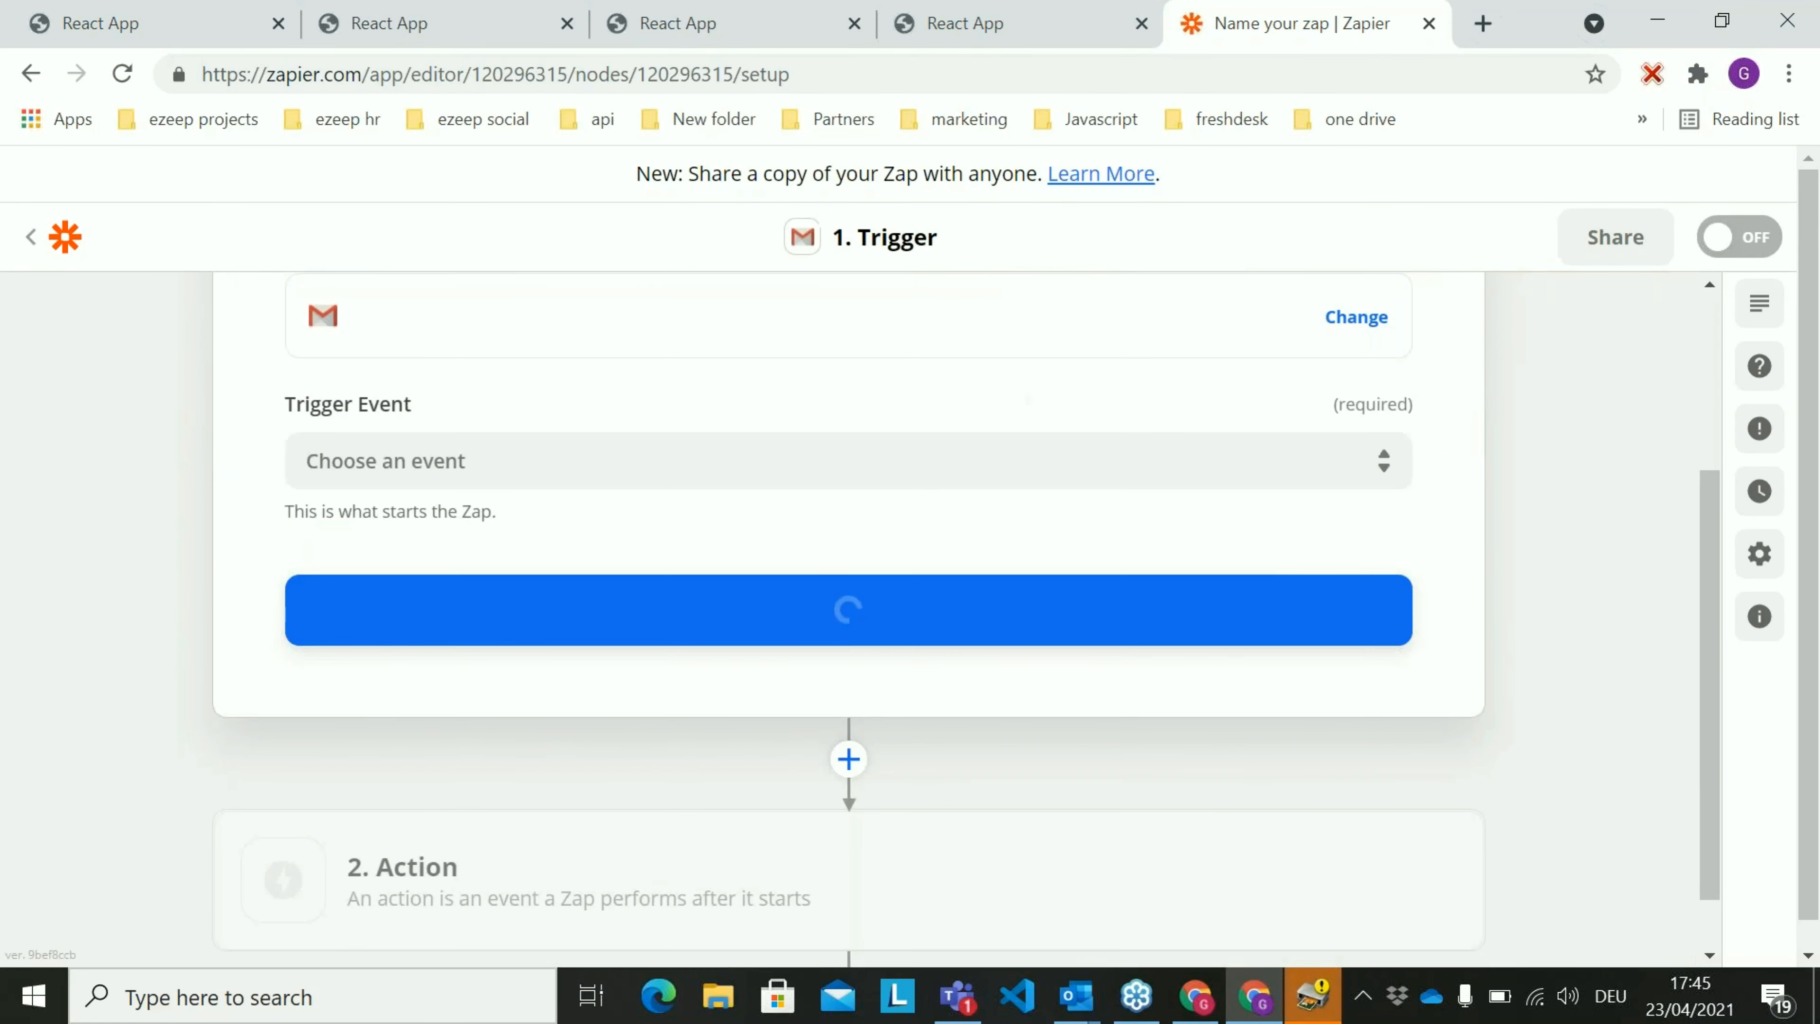
# Set the Gmail trigger event to New Attachment and continue to the account selection
pyautogui.click(865, 456)
pyautogui.scroll(-1, 788, 716)
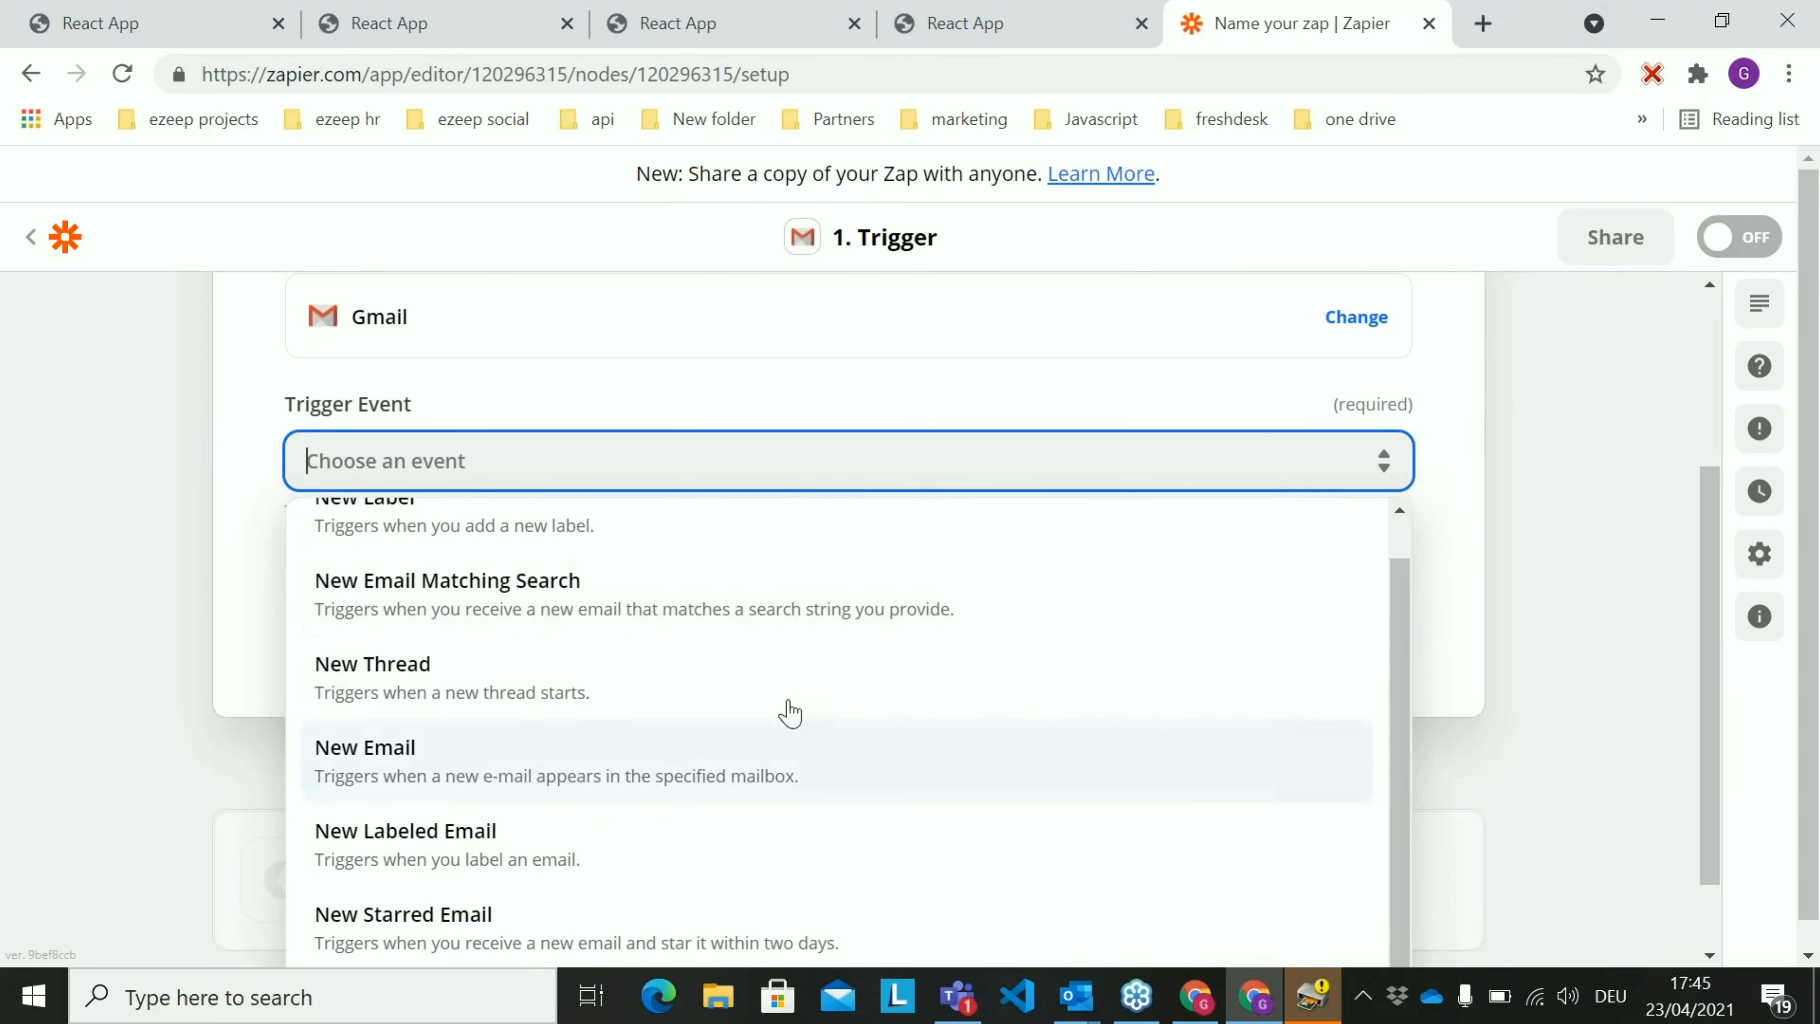
pyautogui.scroll(-1, 804, 674)
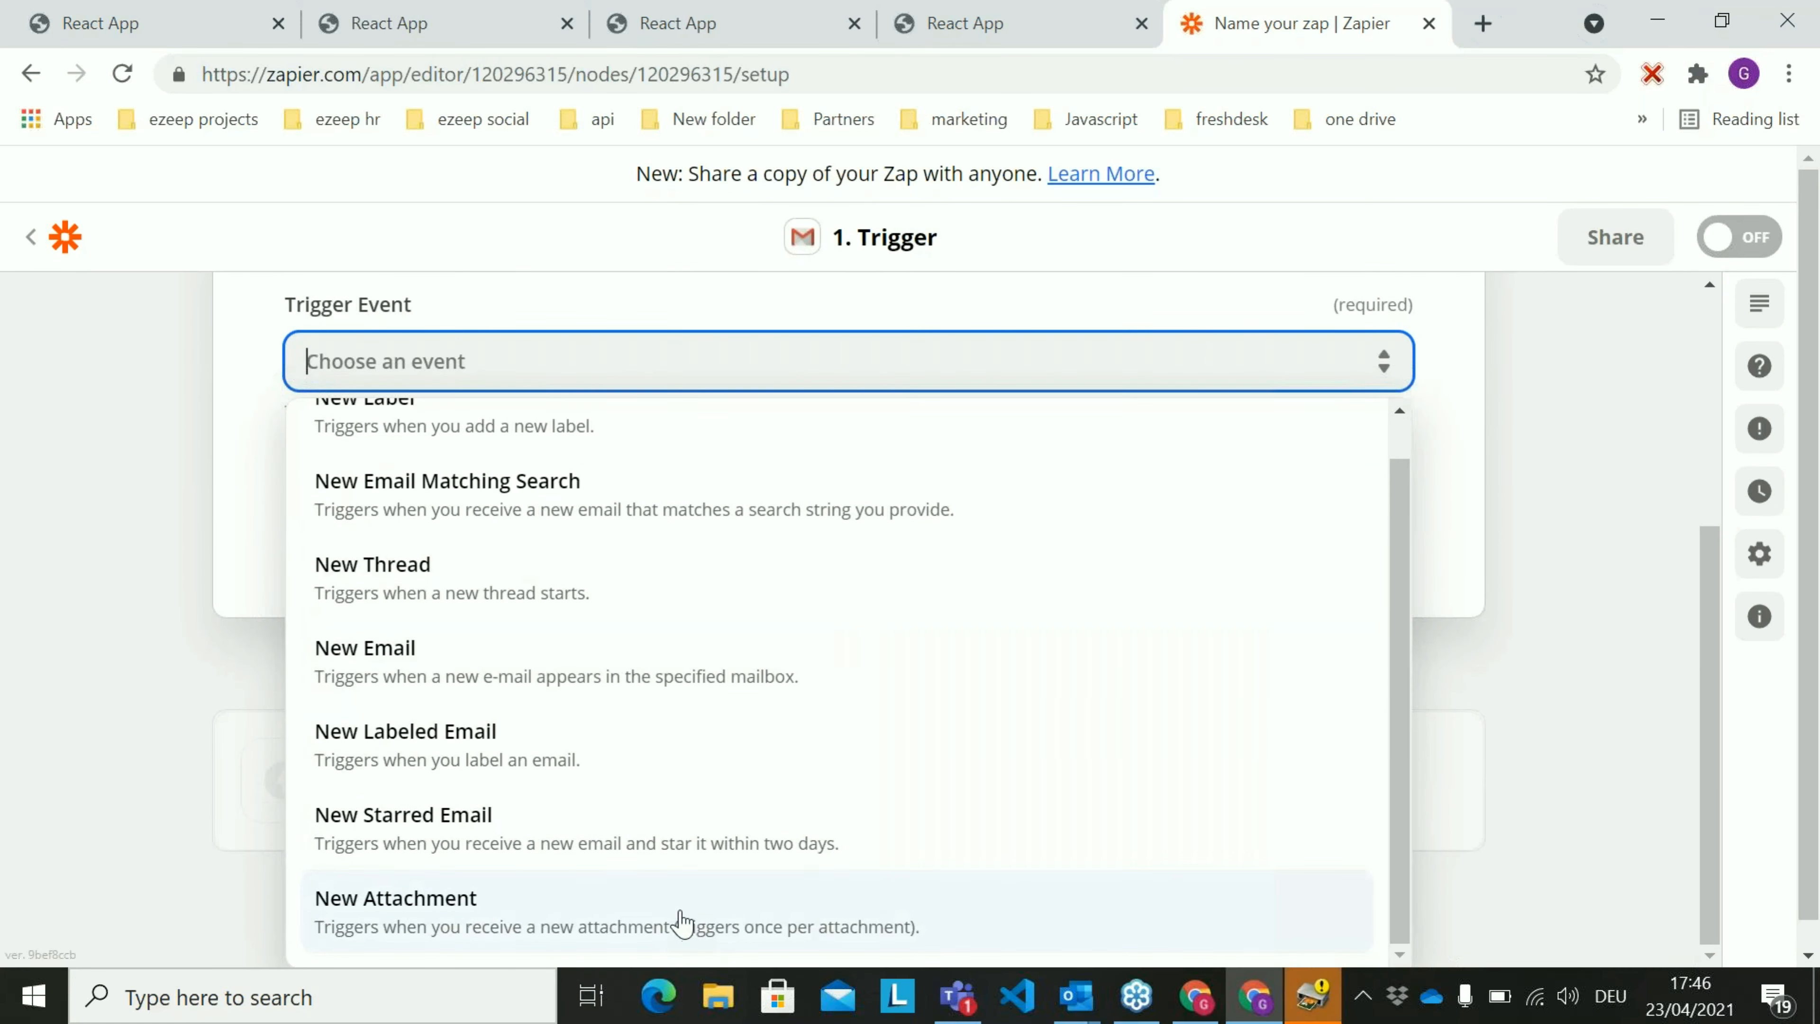
pyautogui.click(679, 925)
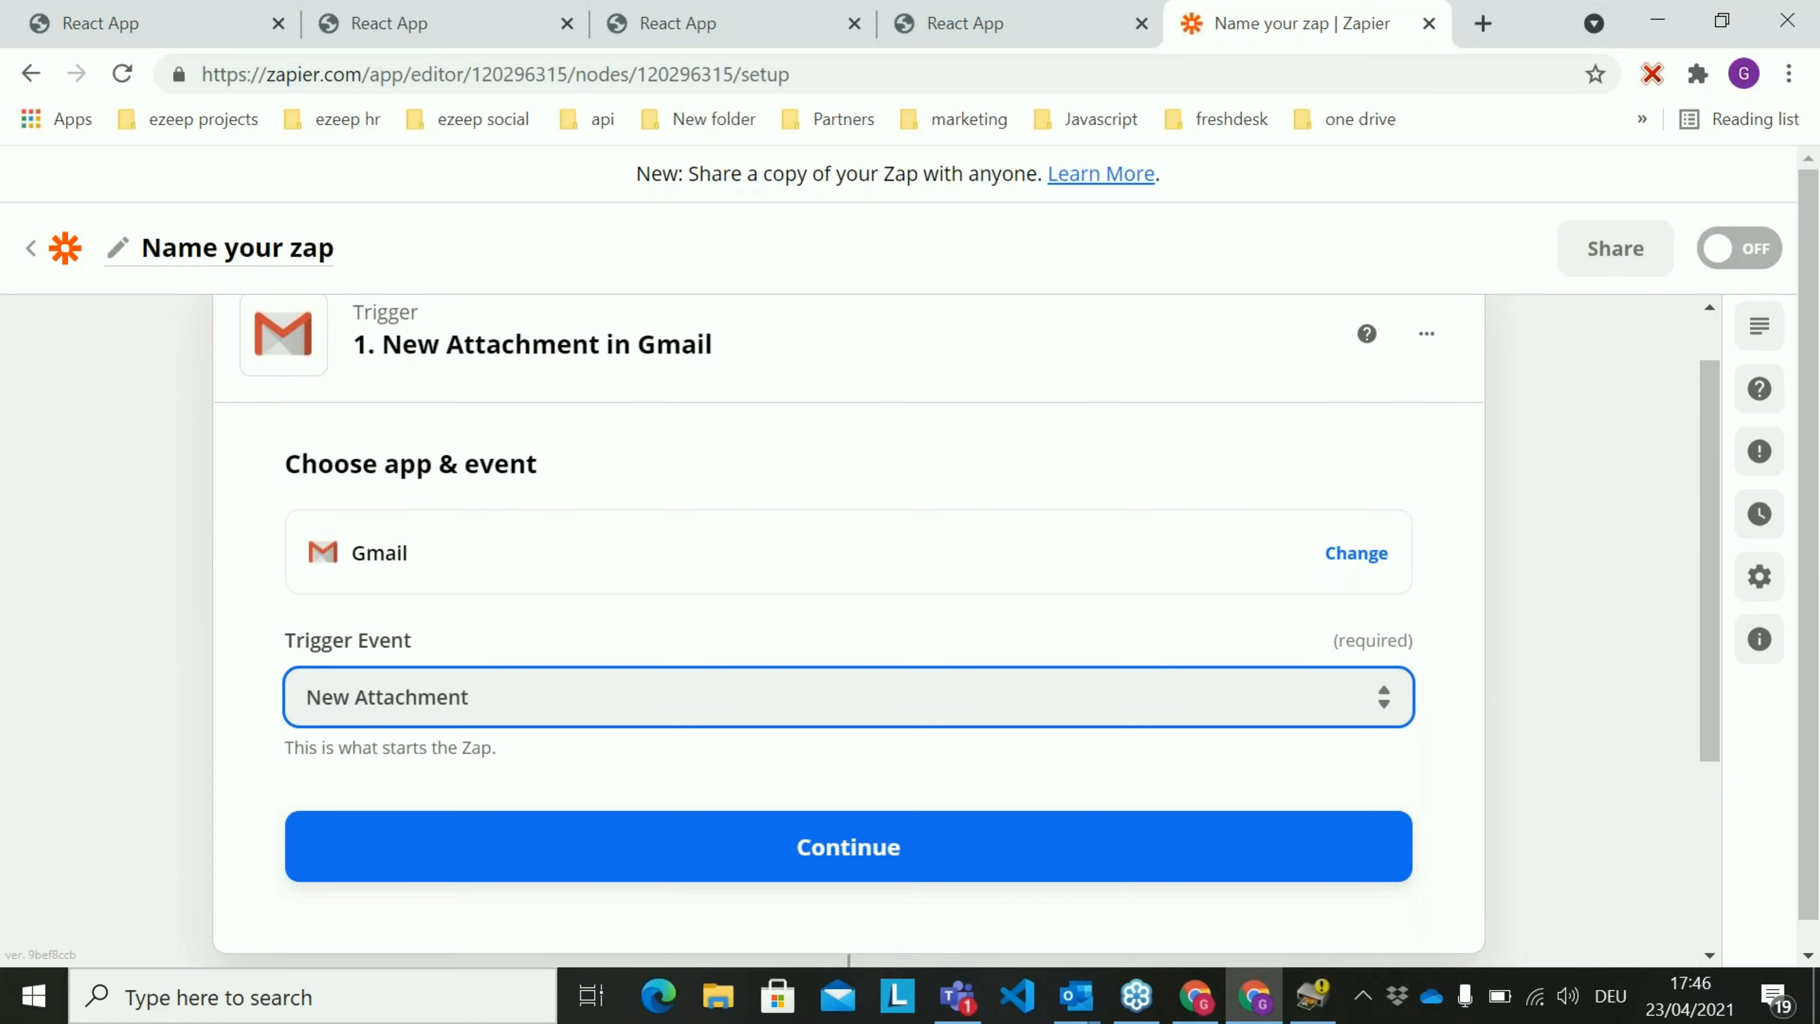
pyautogui.click(995, 865)
# Select the connected Gmail account for the trigger and continue to the trigger setup
pyautogui.click(921, 656)
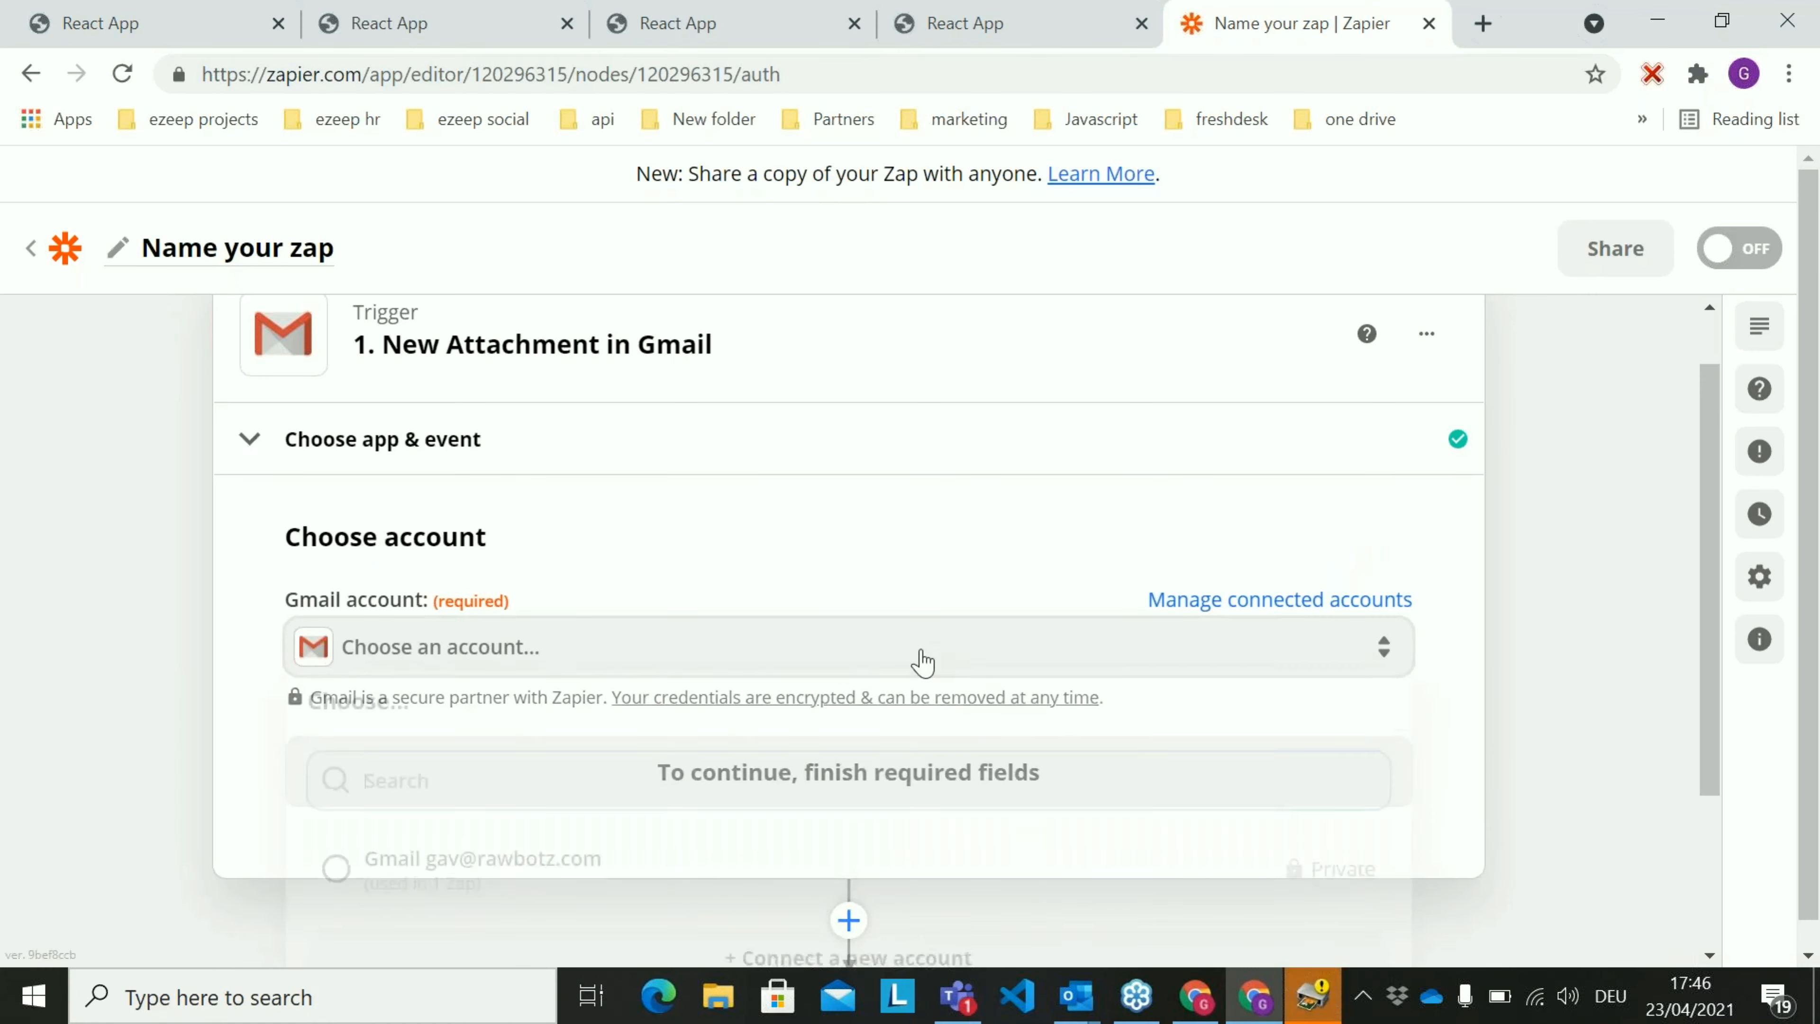
pyautogui.click(673, 885)
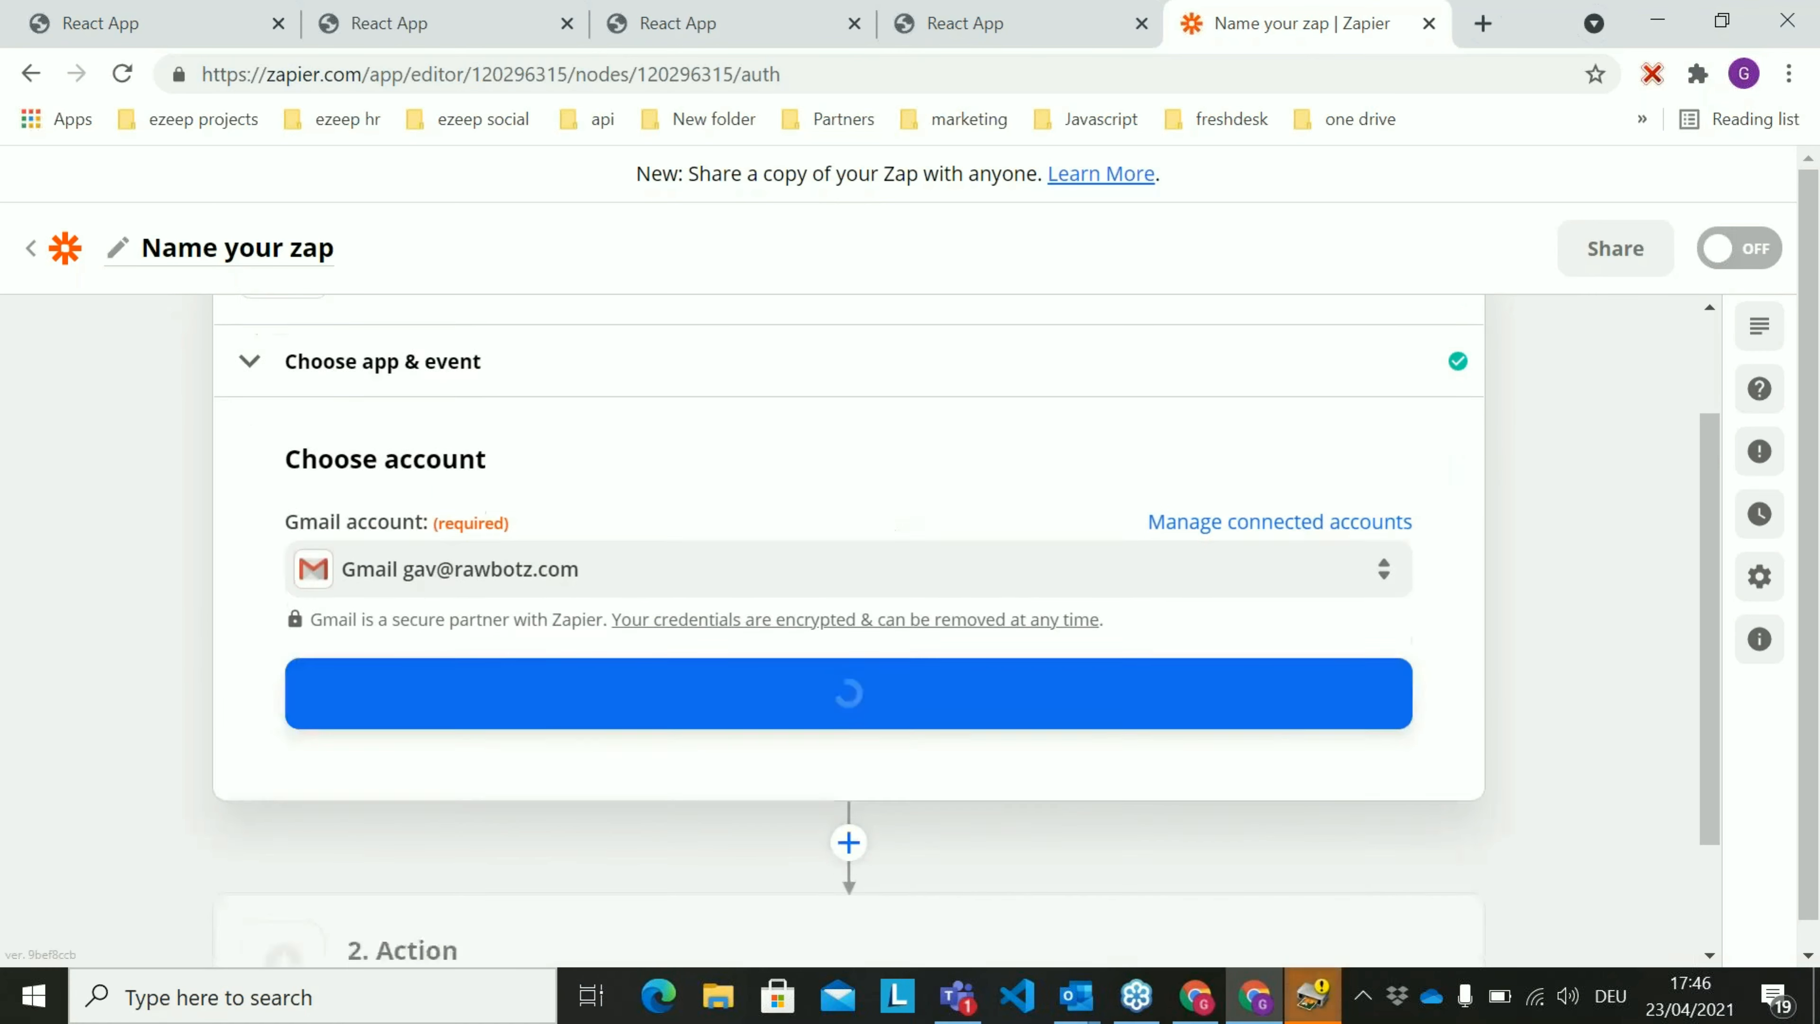
pyautogui.click(959, 647)
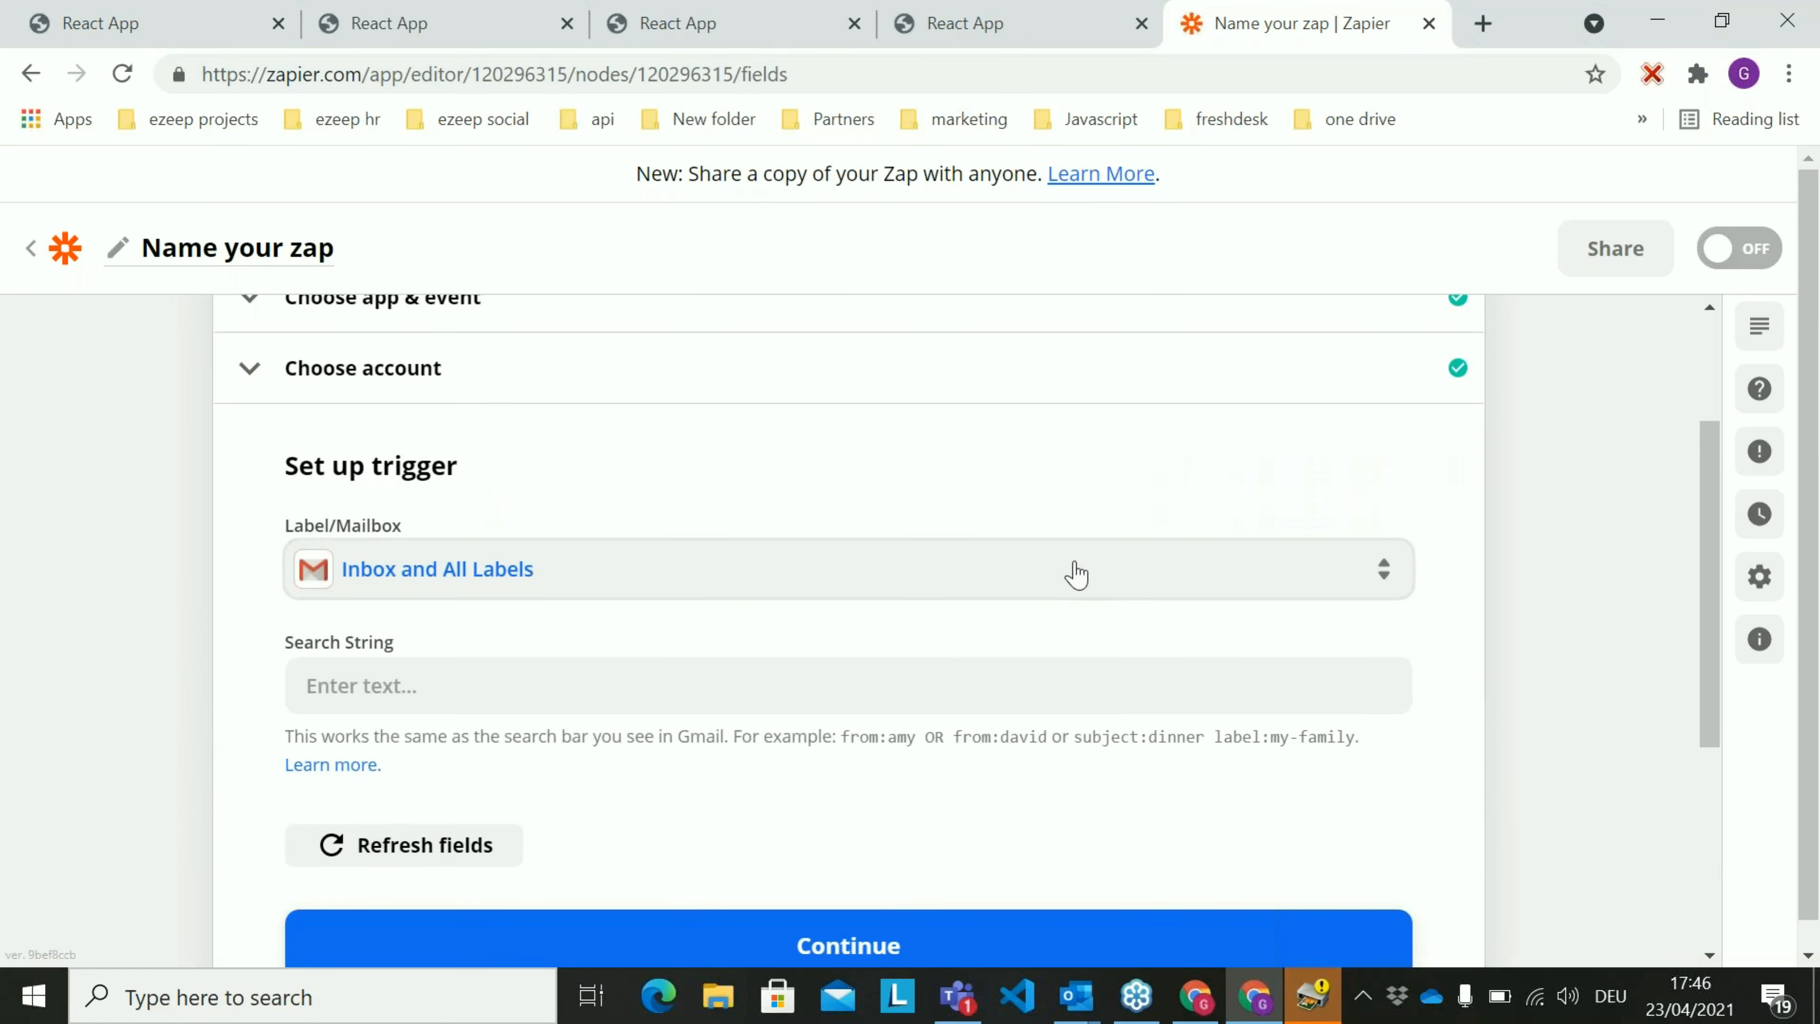
# Set the trigger's label/mailbox to Lisas skateboards, leave the search string empty, and continue
pyautogui.click(1076, 574)
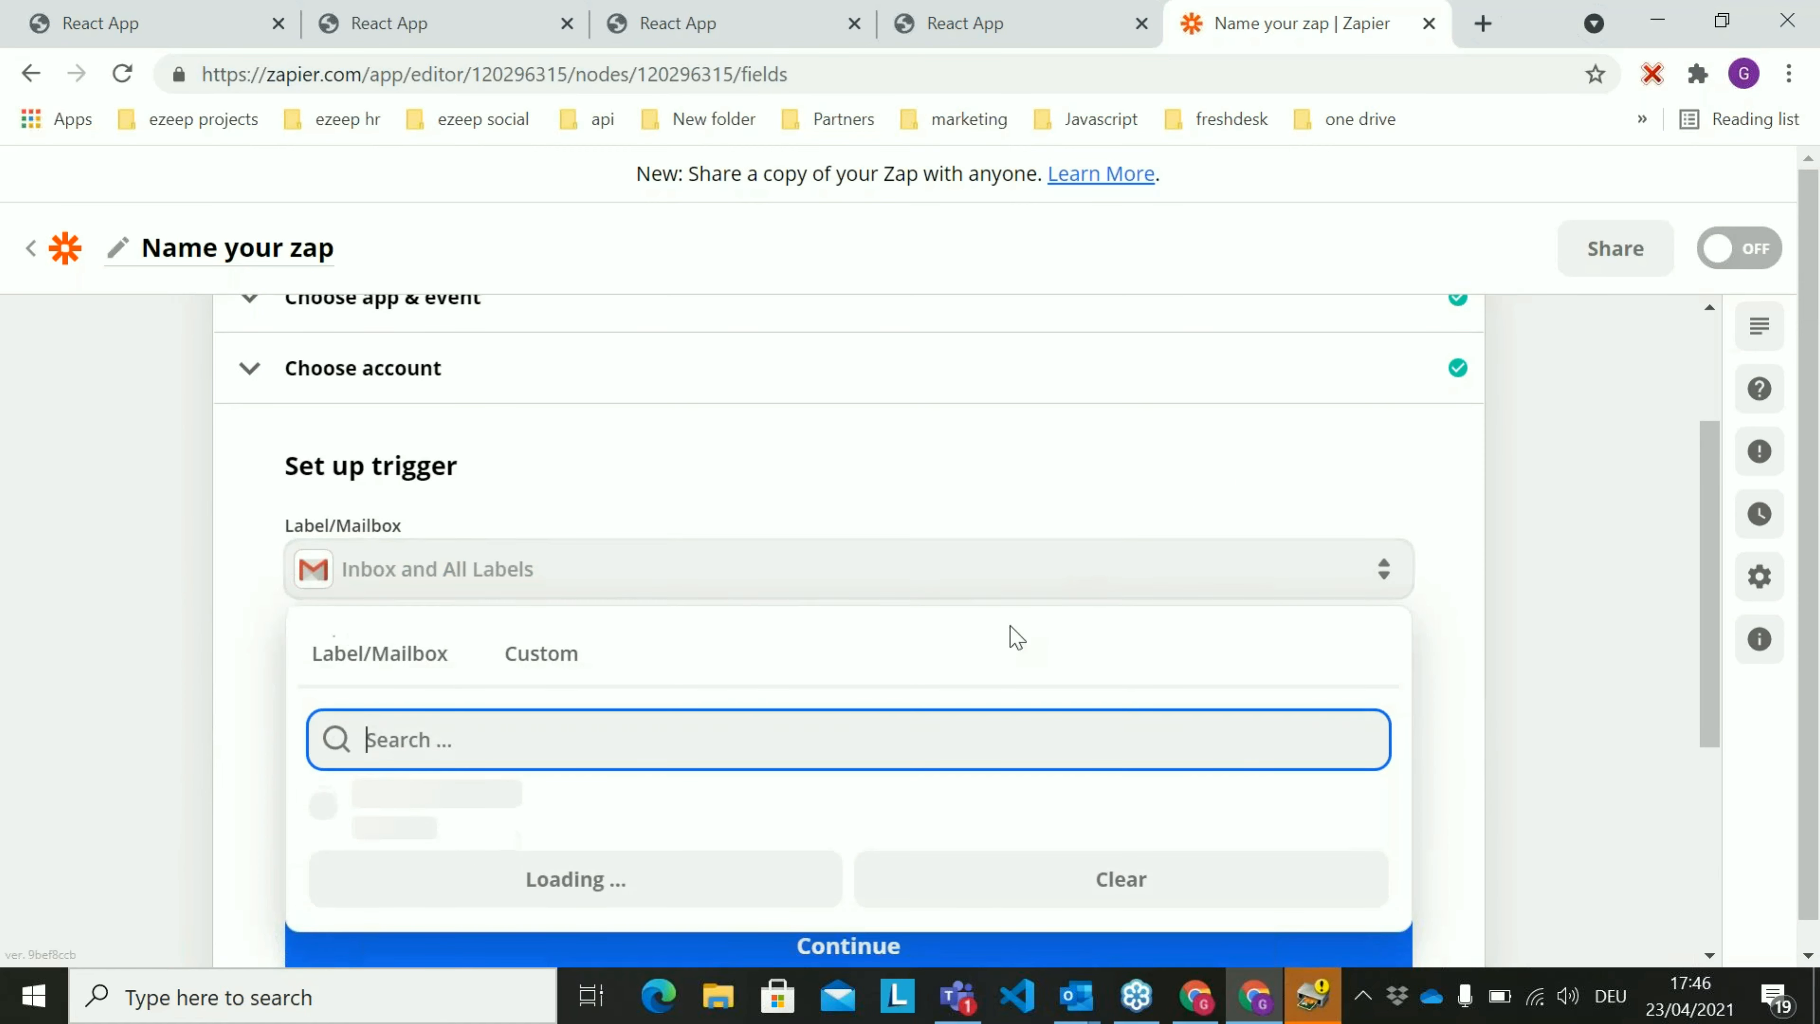
pyautogui.scroll(-8, 991, 797)
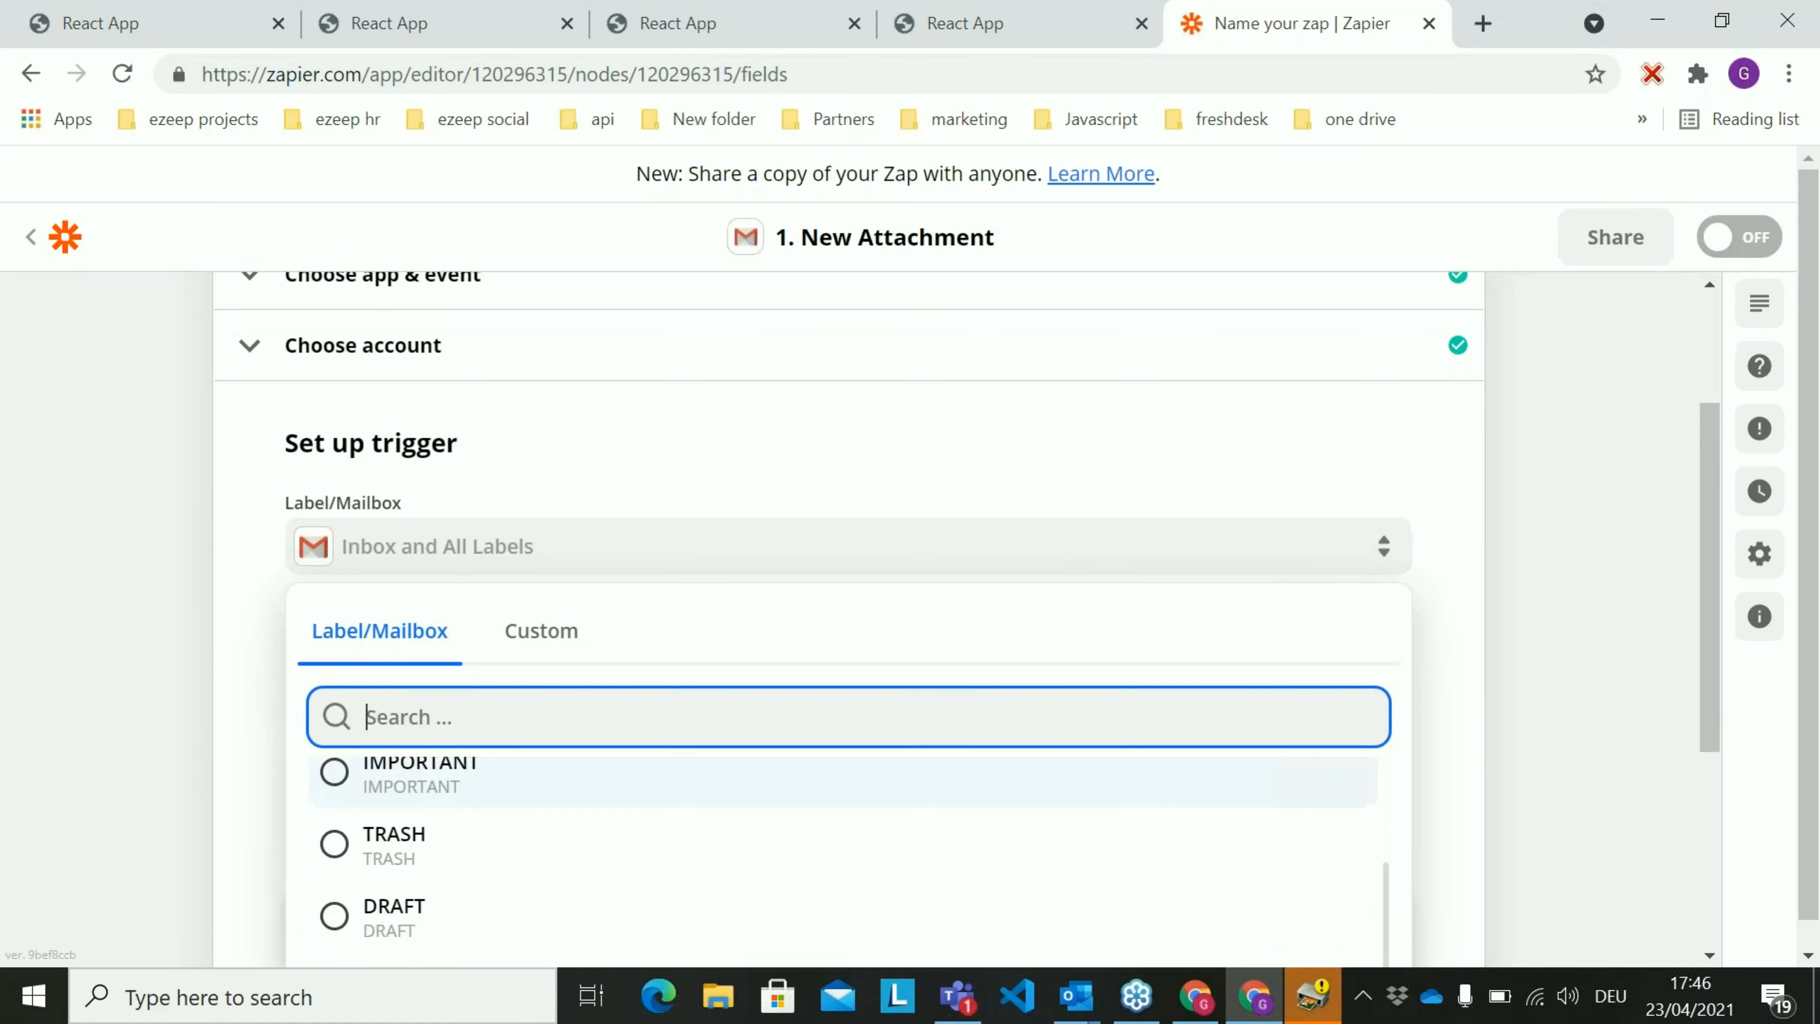
pyautogui.scroll(-6, 1024, 602)
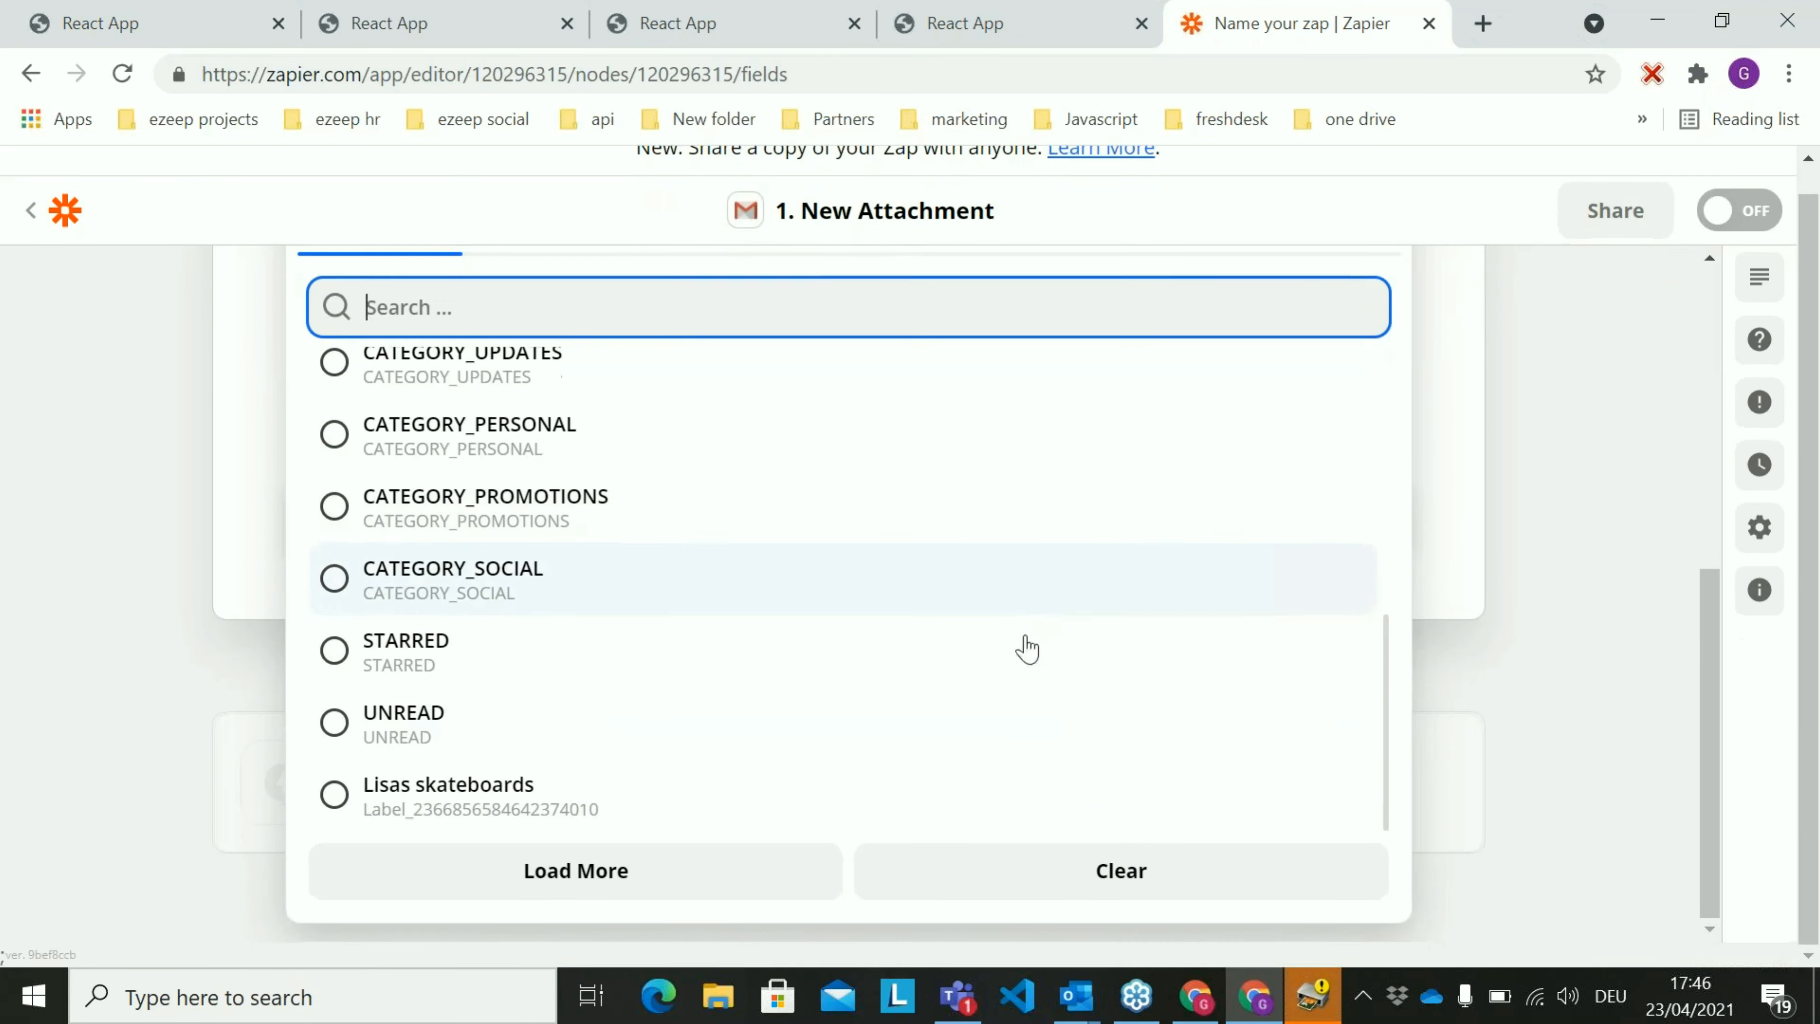
pyautogui.click(914, 790)
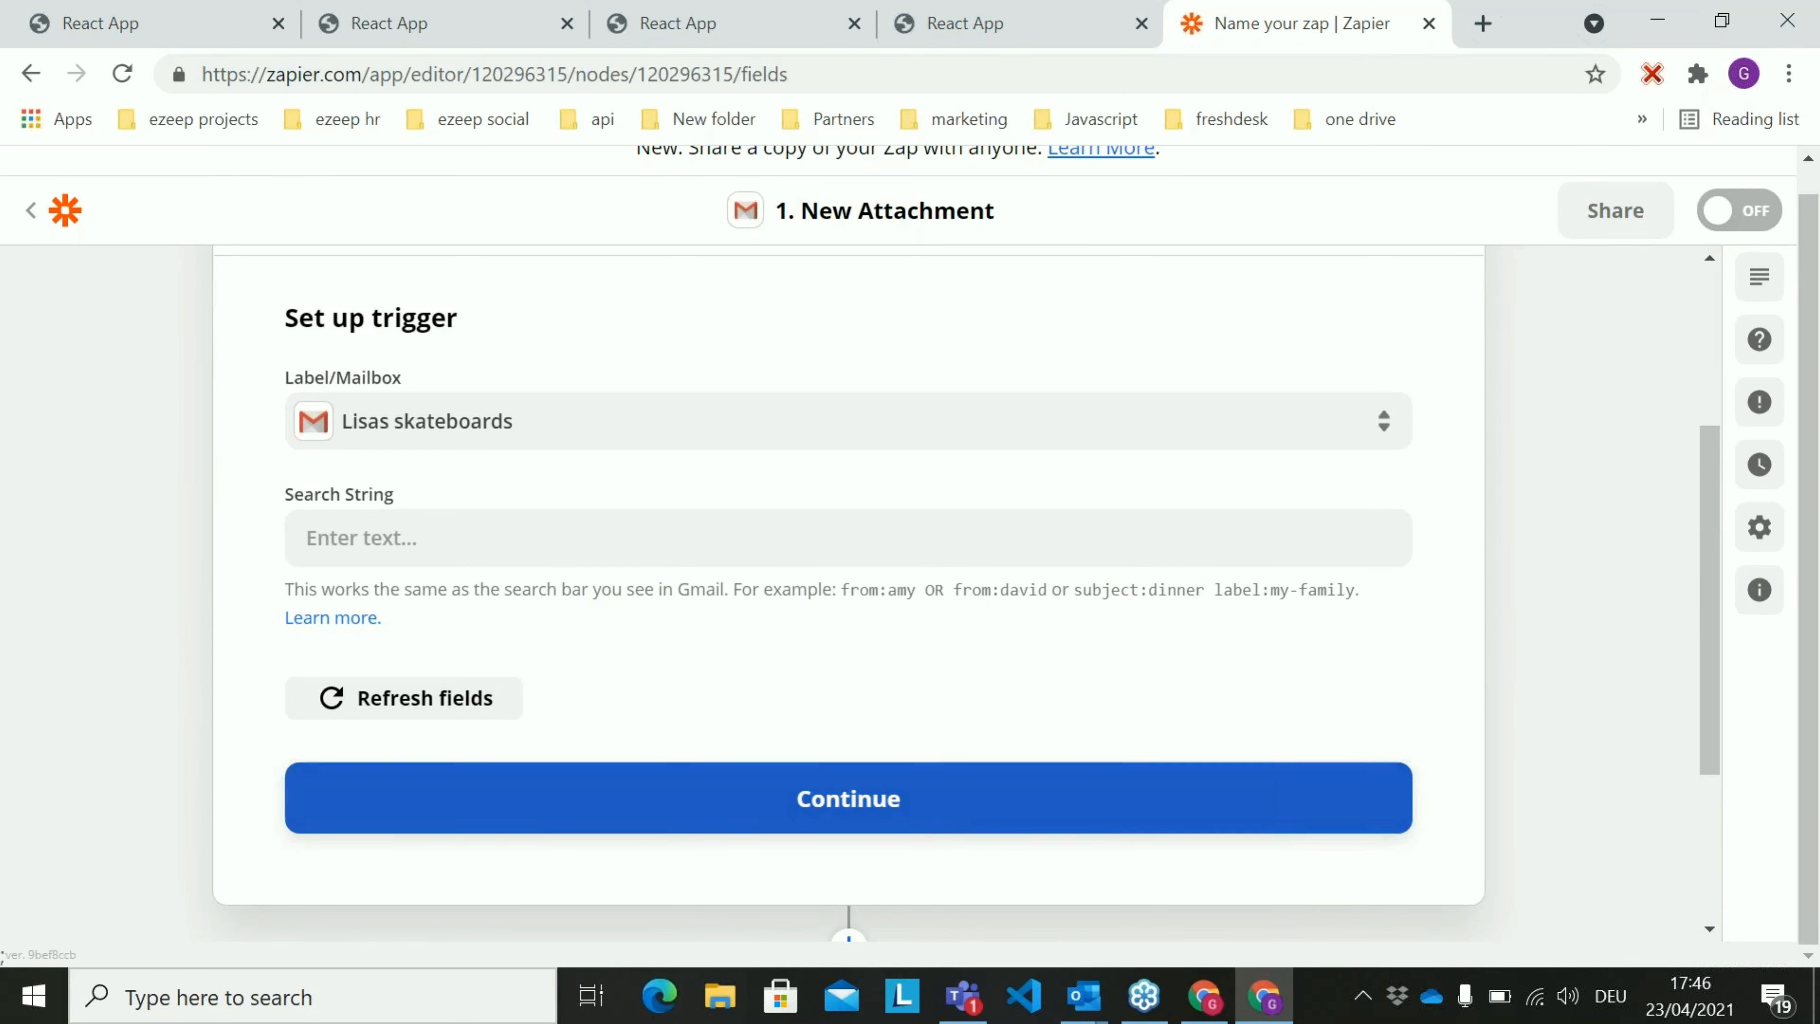
pyautogui.click(932, 797)
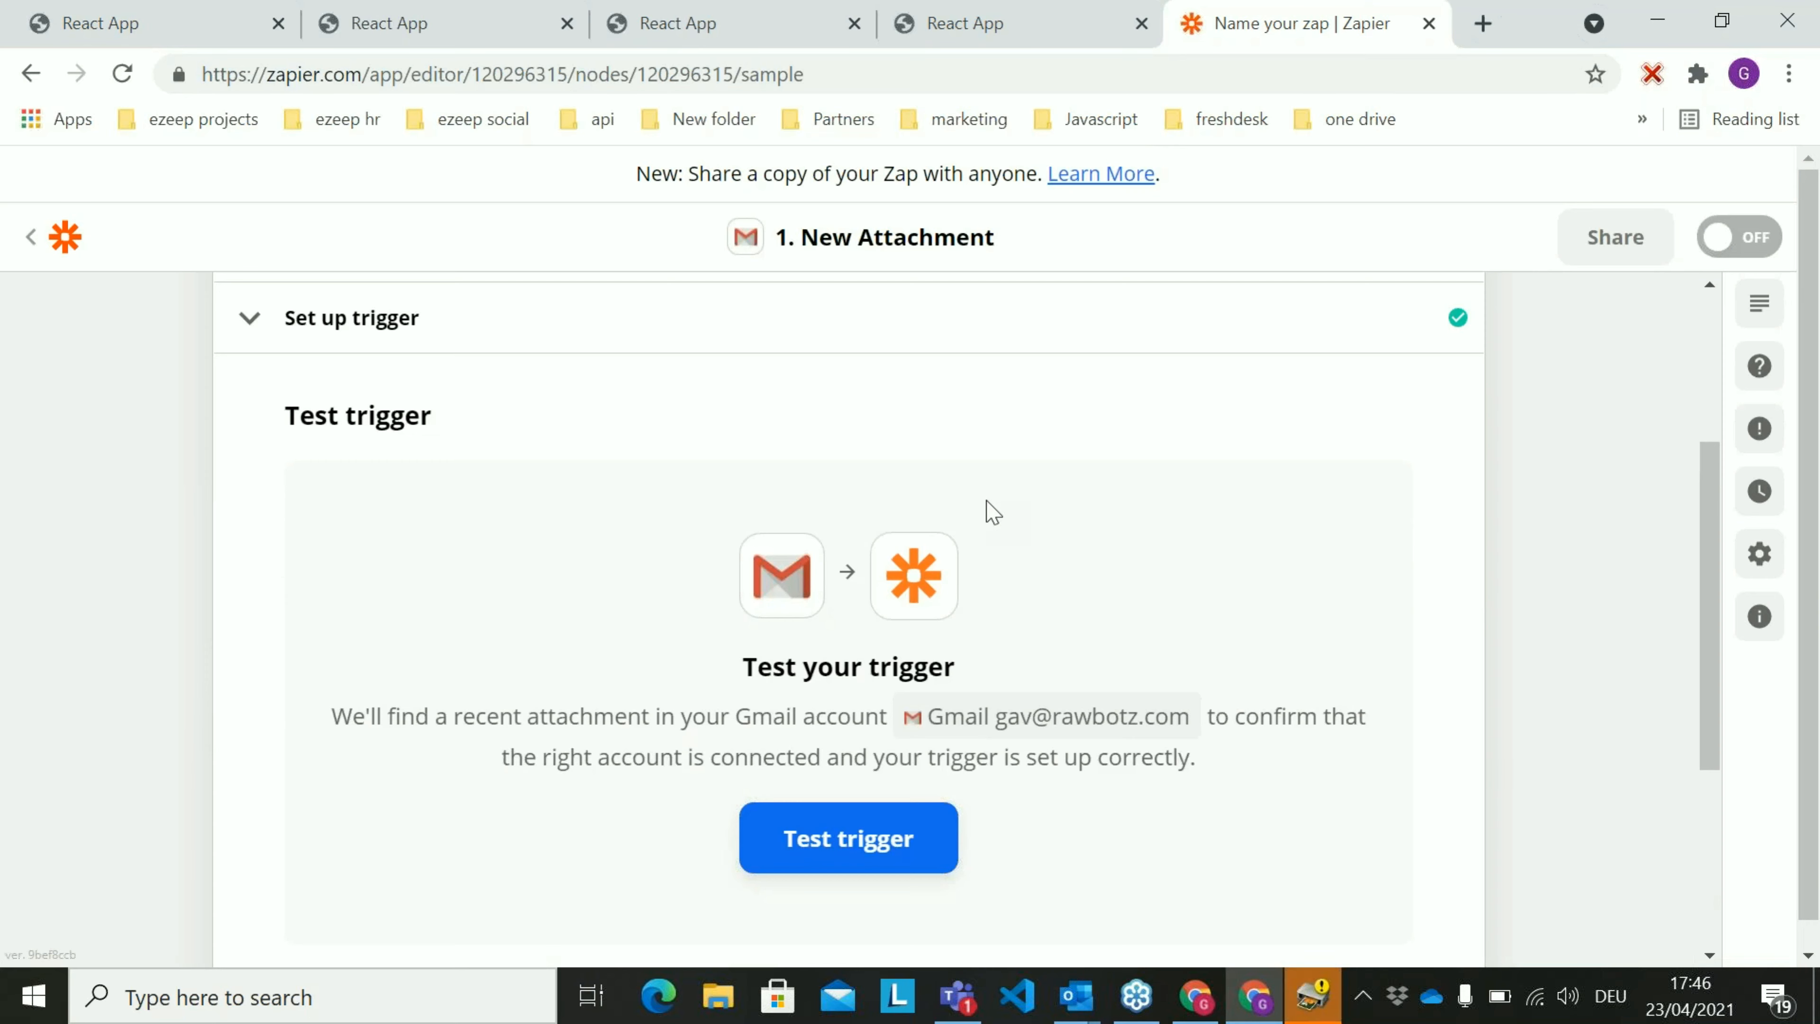
# Test the New Attachment trigger, review the sample attachment data, and continue to the action setup
pyautogui.scroll(-1, 986, 506)
pyautogui.click(893, 705)
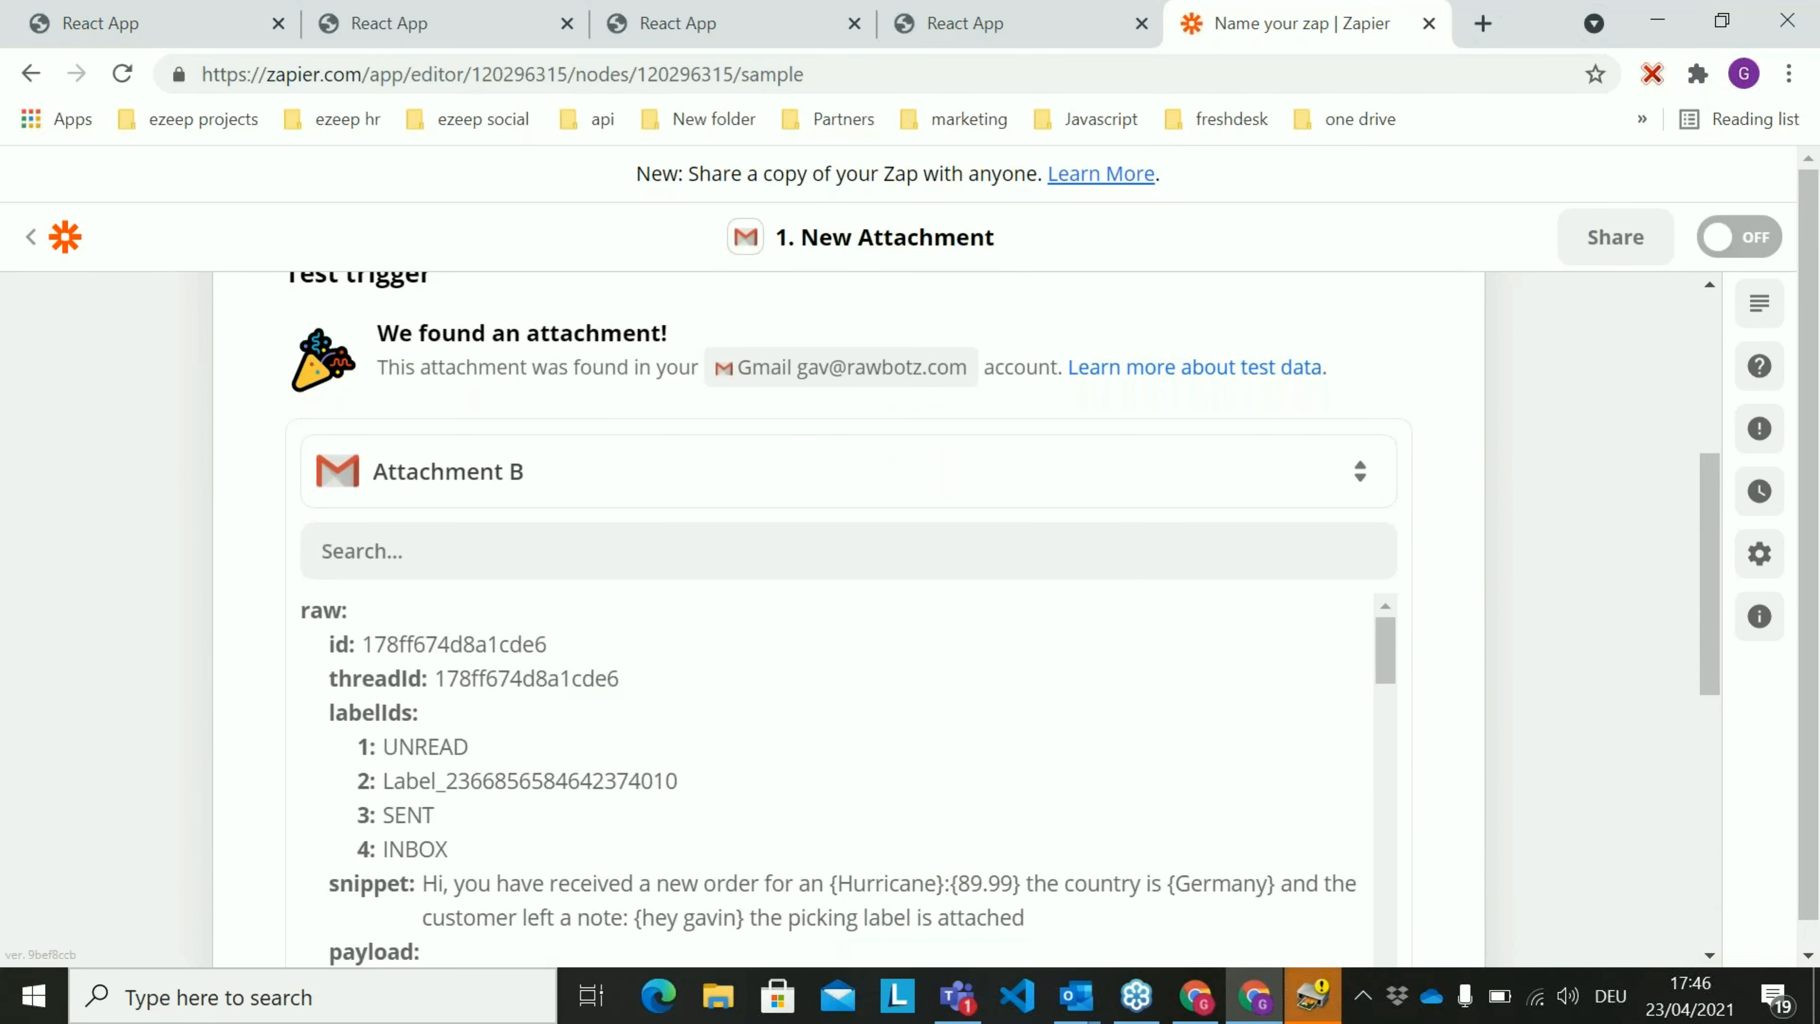
pyautogui.scroll(-2, 960, 712)
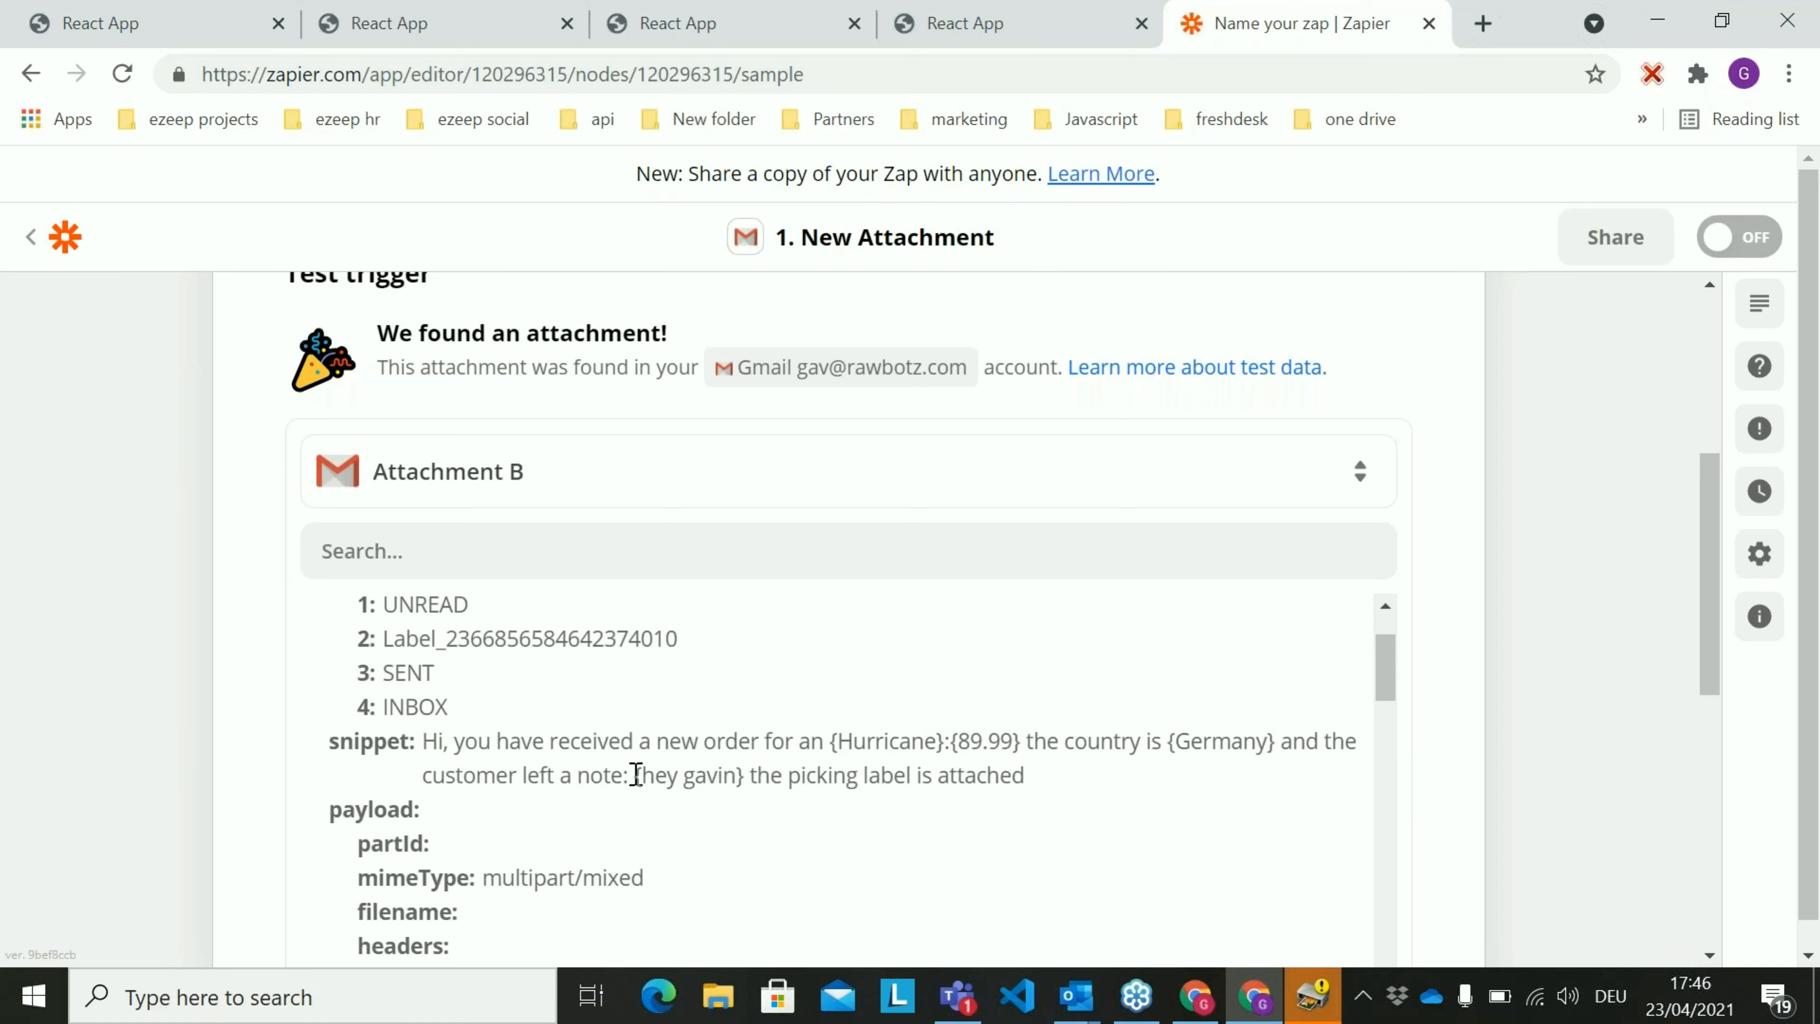
pyautogui.scroll(-8, 1611, 826)
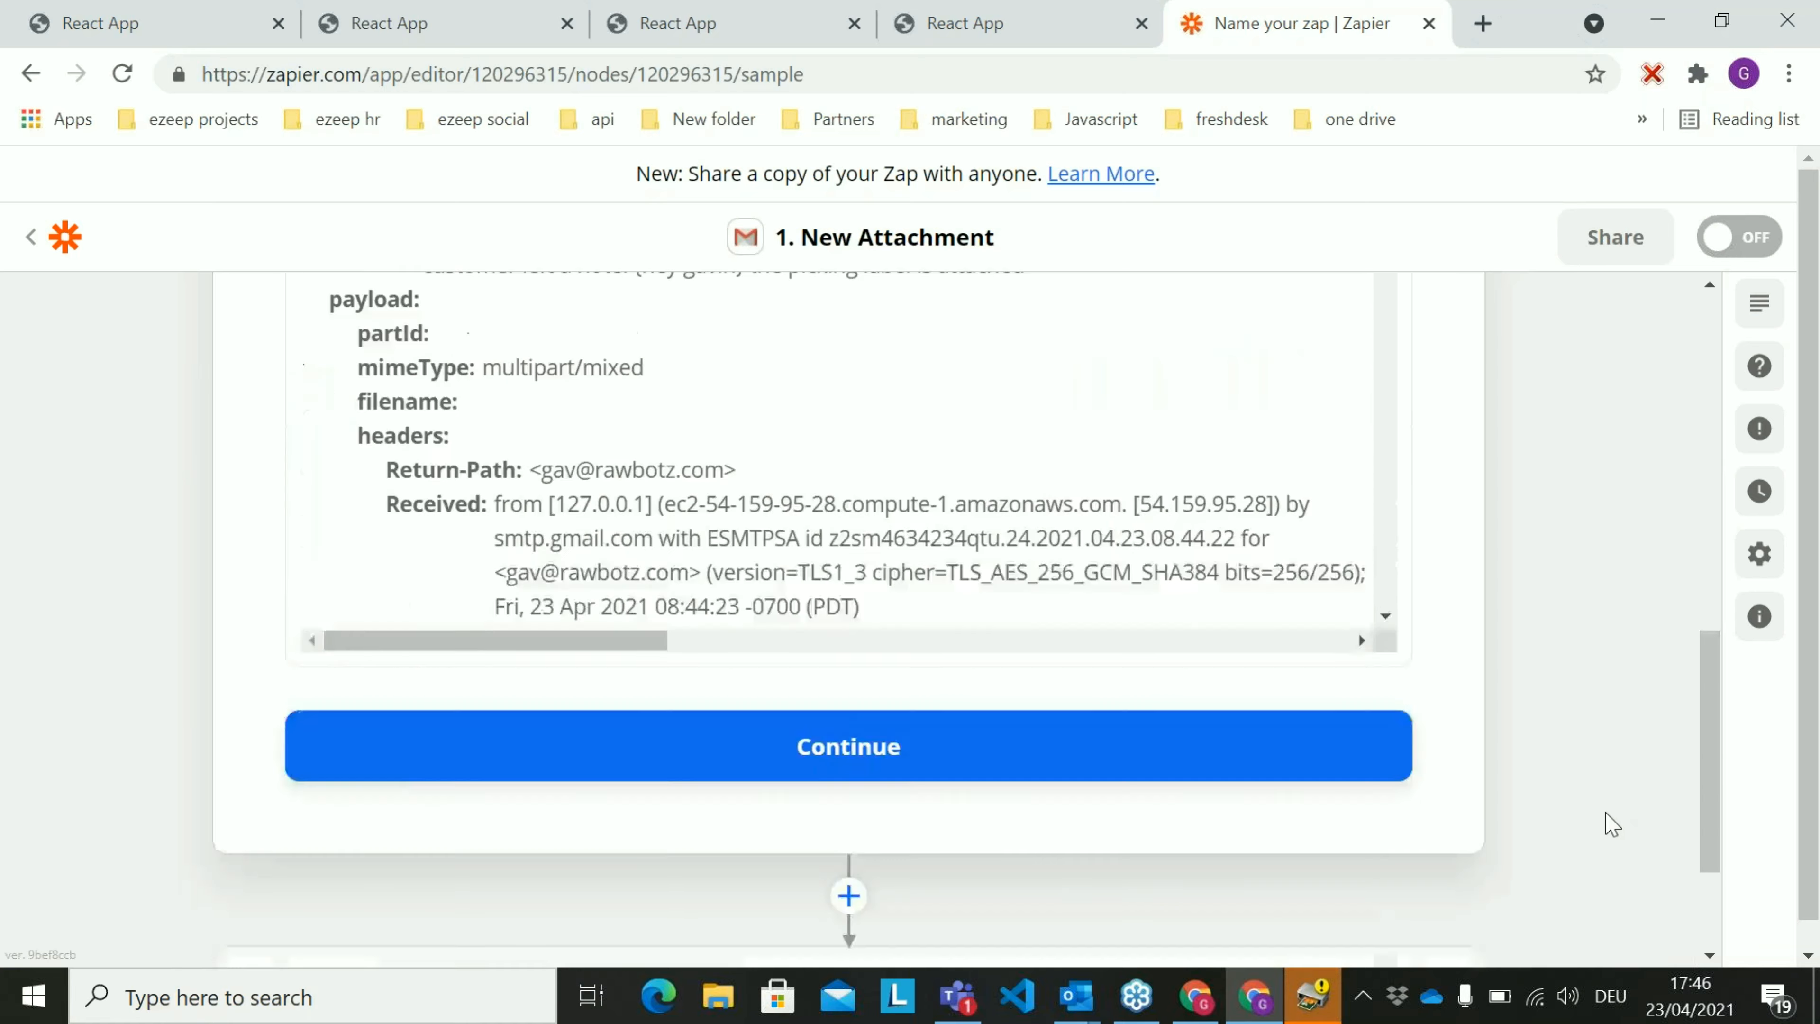
pyautogui.scroll(2, 911, 697)
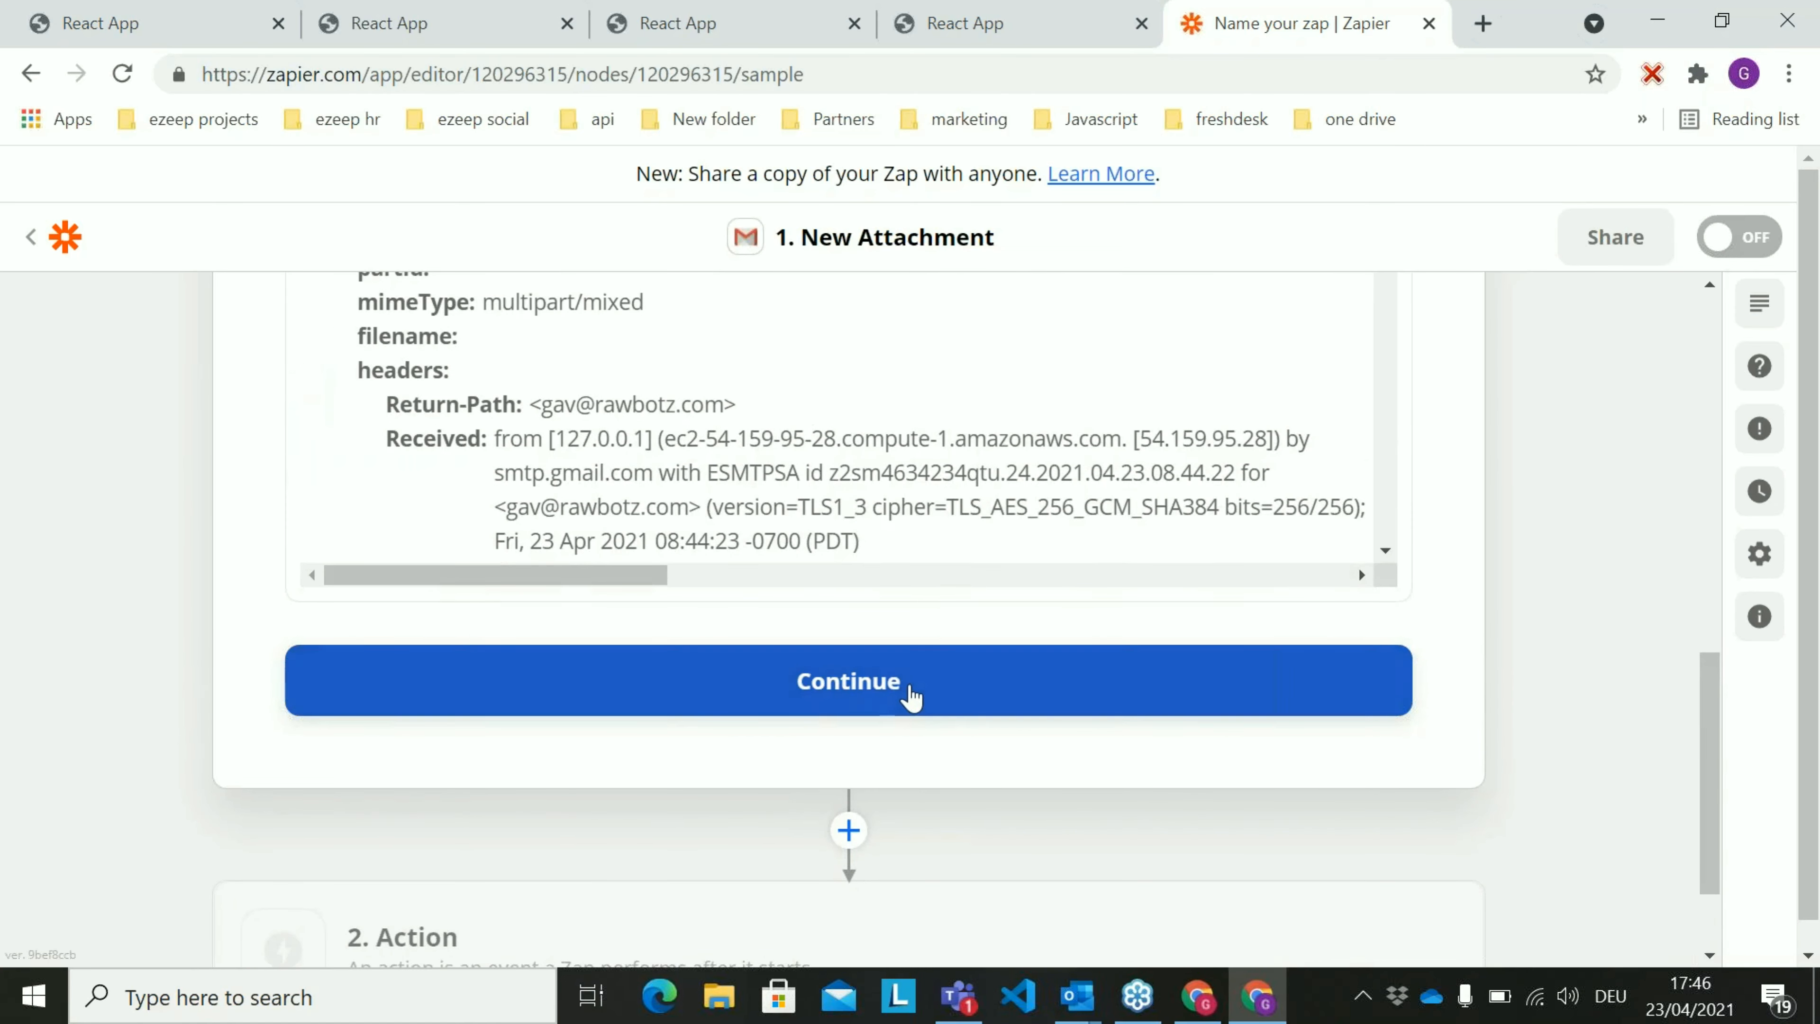
pyautogui.click(911, 697)
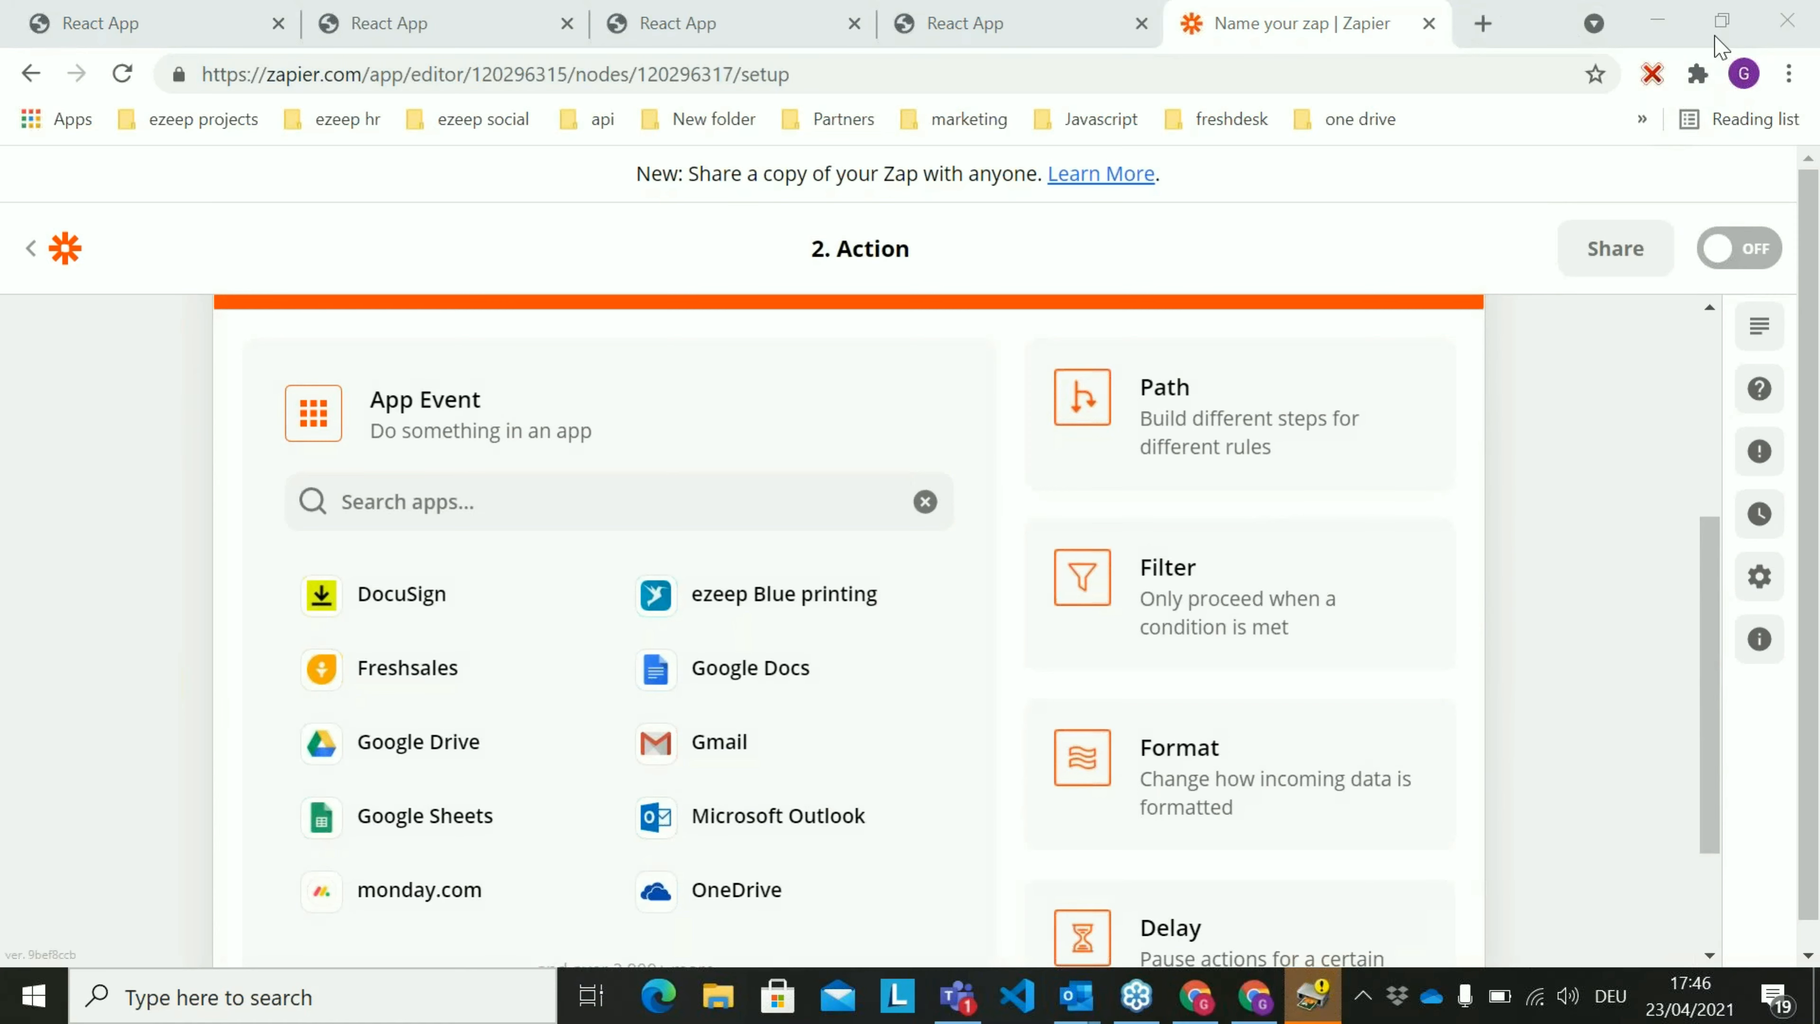
# Add a Path as the Zap's second step to build different steps for different rules
pyautogui.scroll(2, 886, 528)
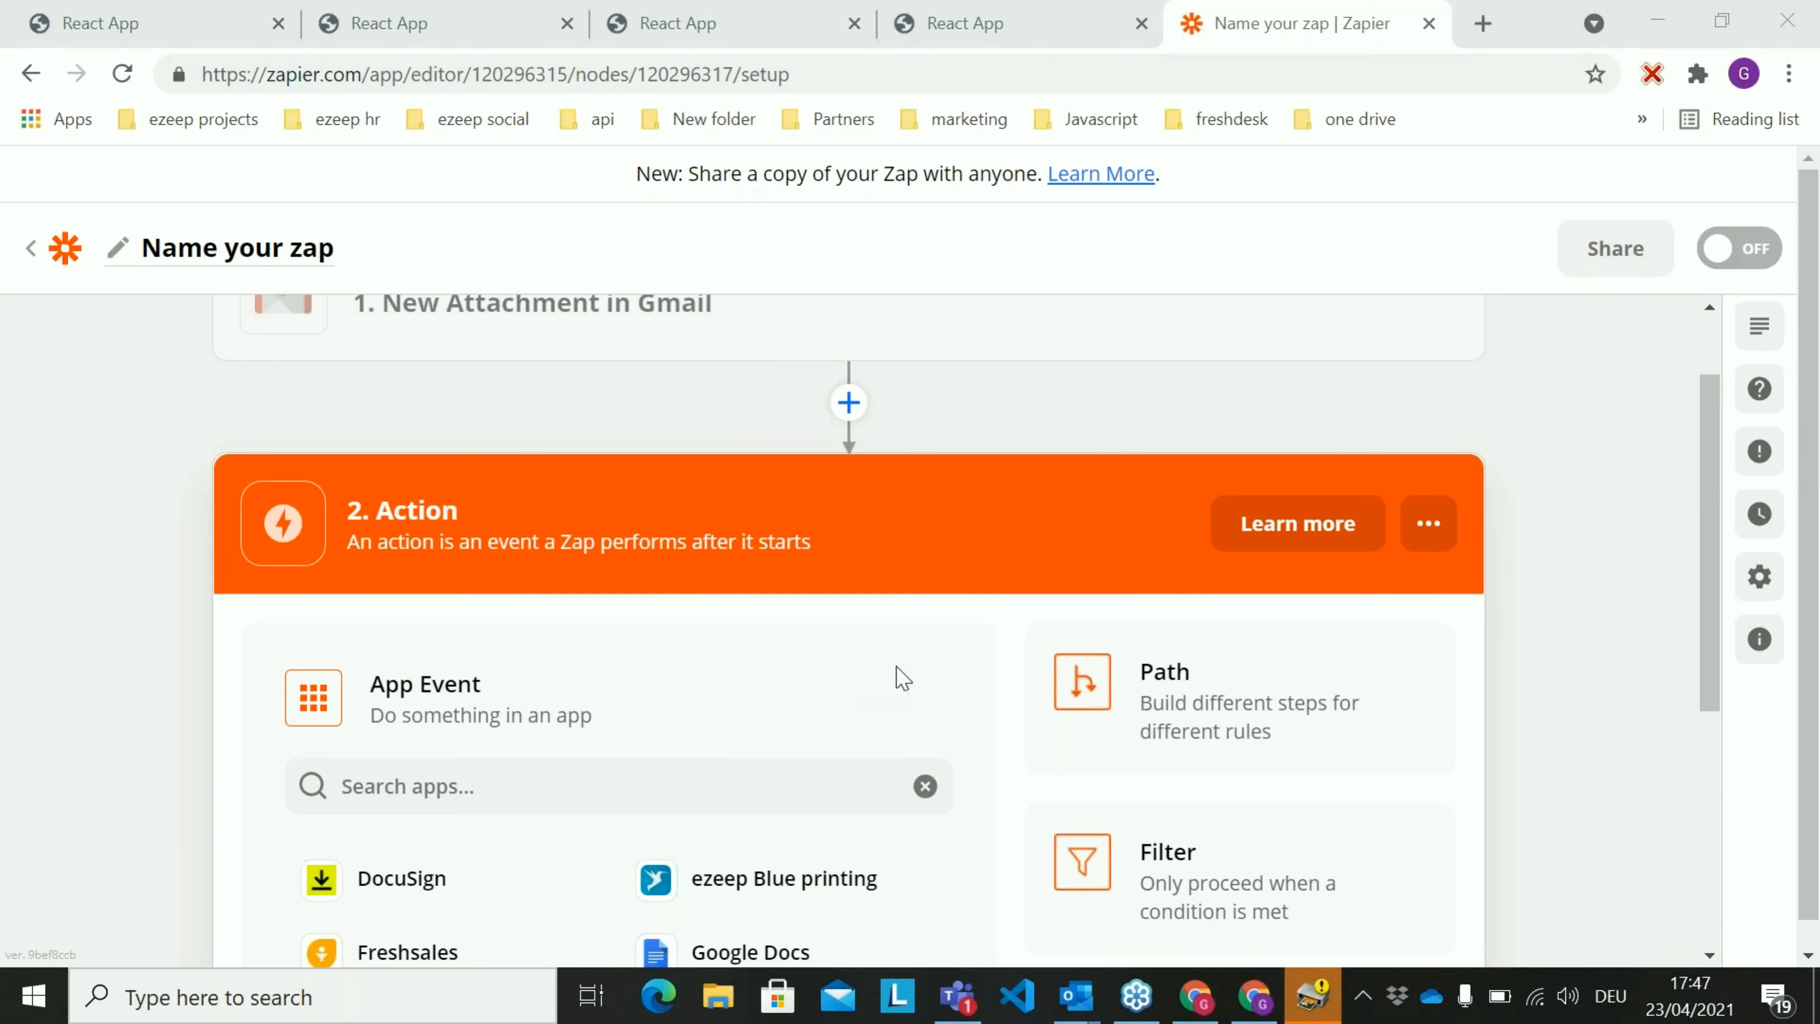
pyautogui.scroll(-2, 943, 652)
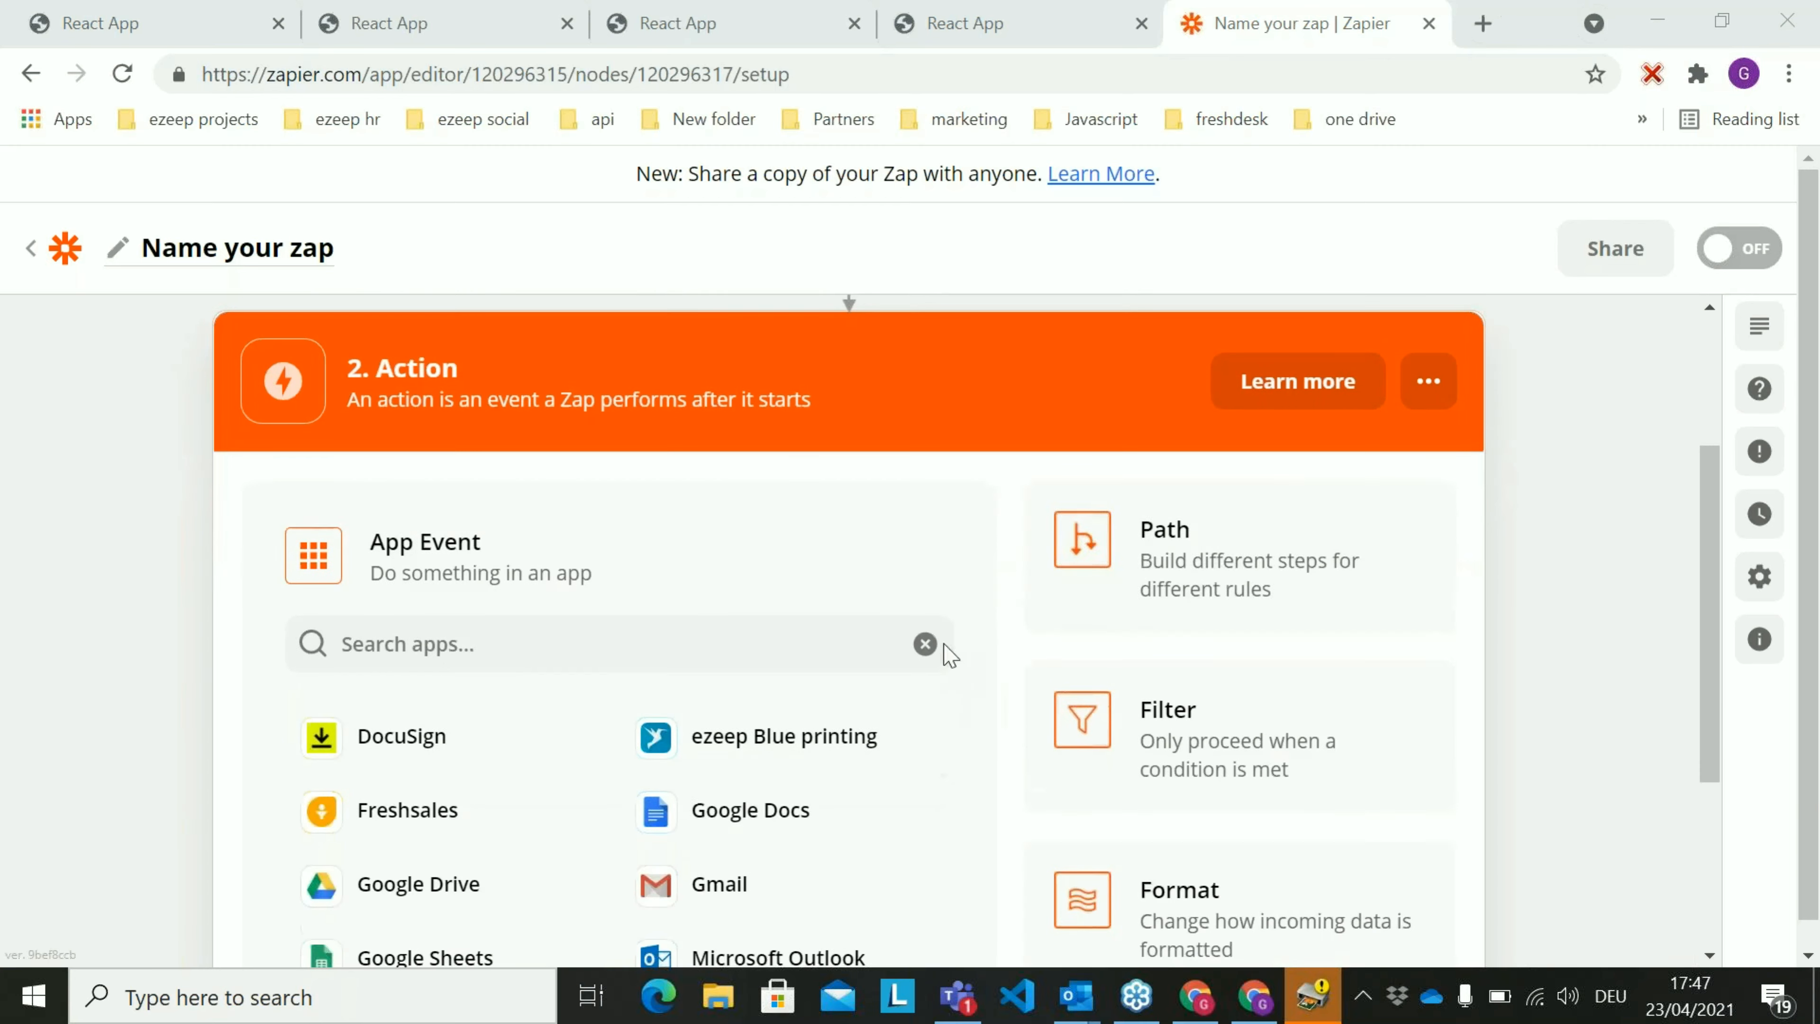
pyautogui.click(1211, 567)
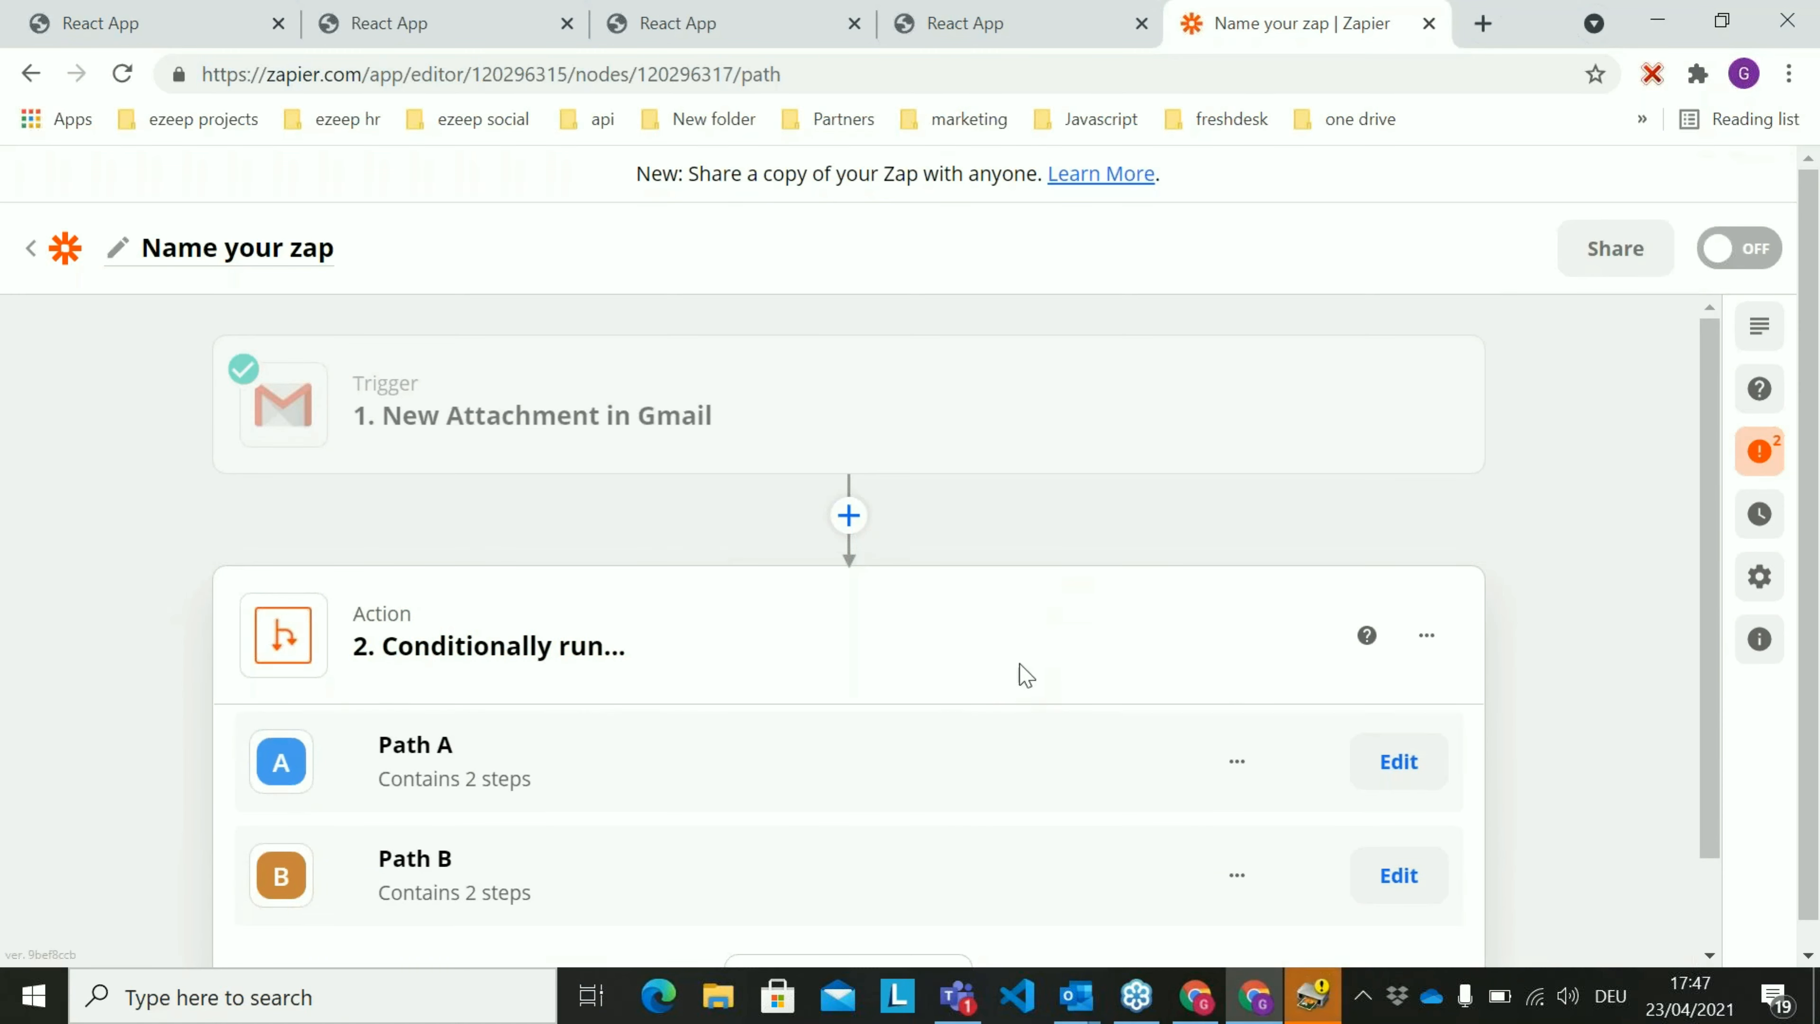
# Delete Path B from the conditional action and confirm the deletion
pyautogui.scroll(-1, 1063, 645)
pyautogui.scroll(-3, 1068, 654)
pyautogui.click(1238, 769)
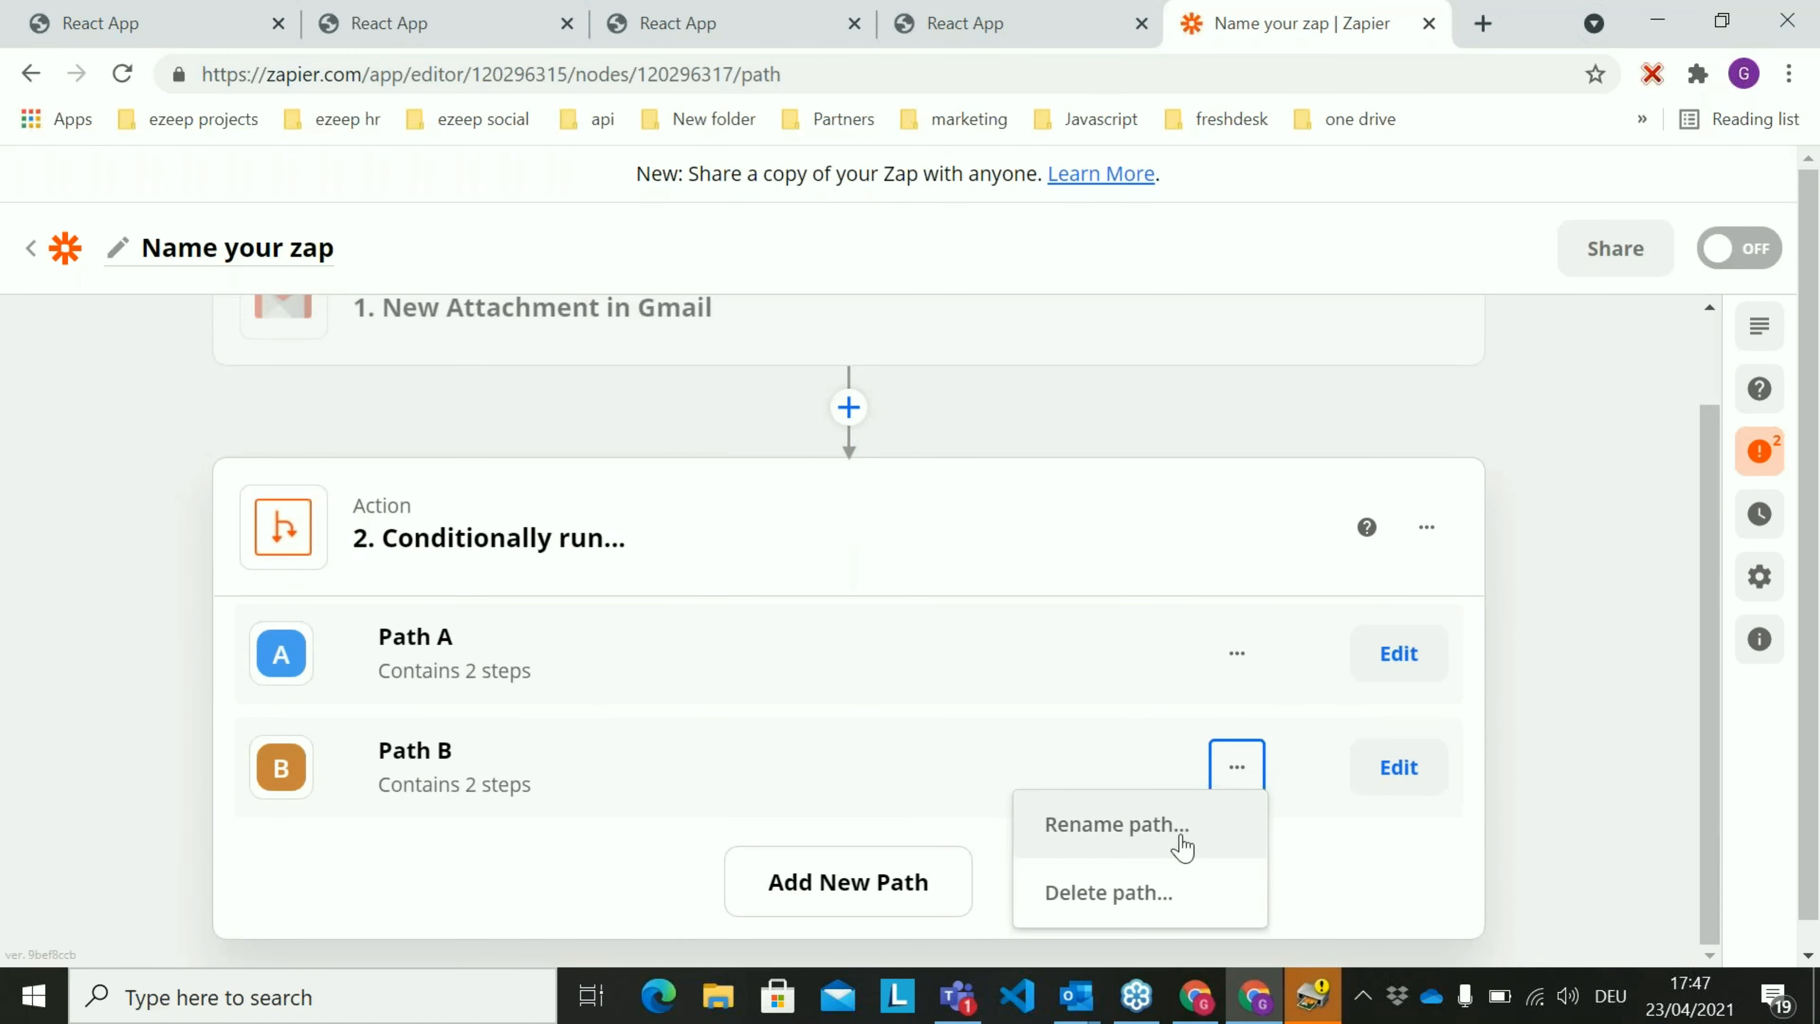
pyautogui.click(1149, 896)
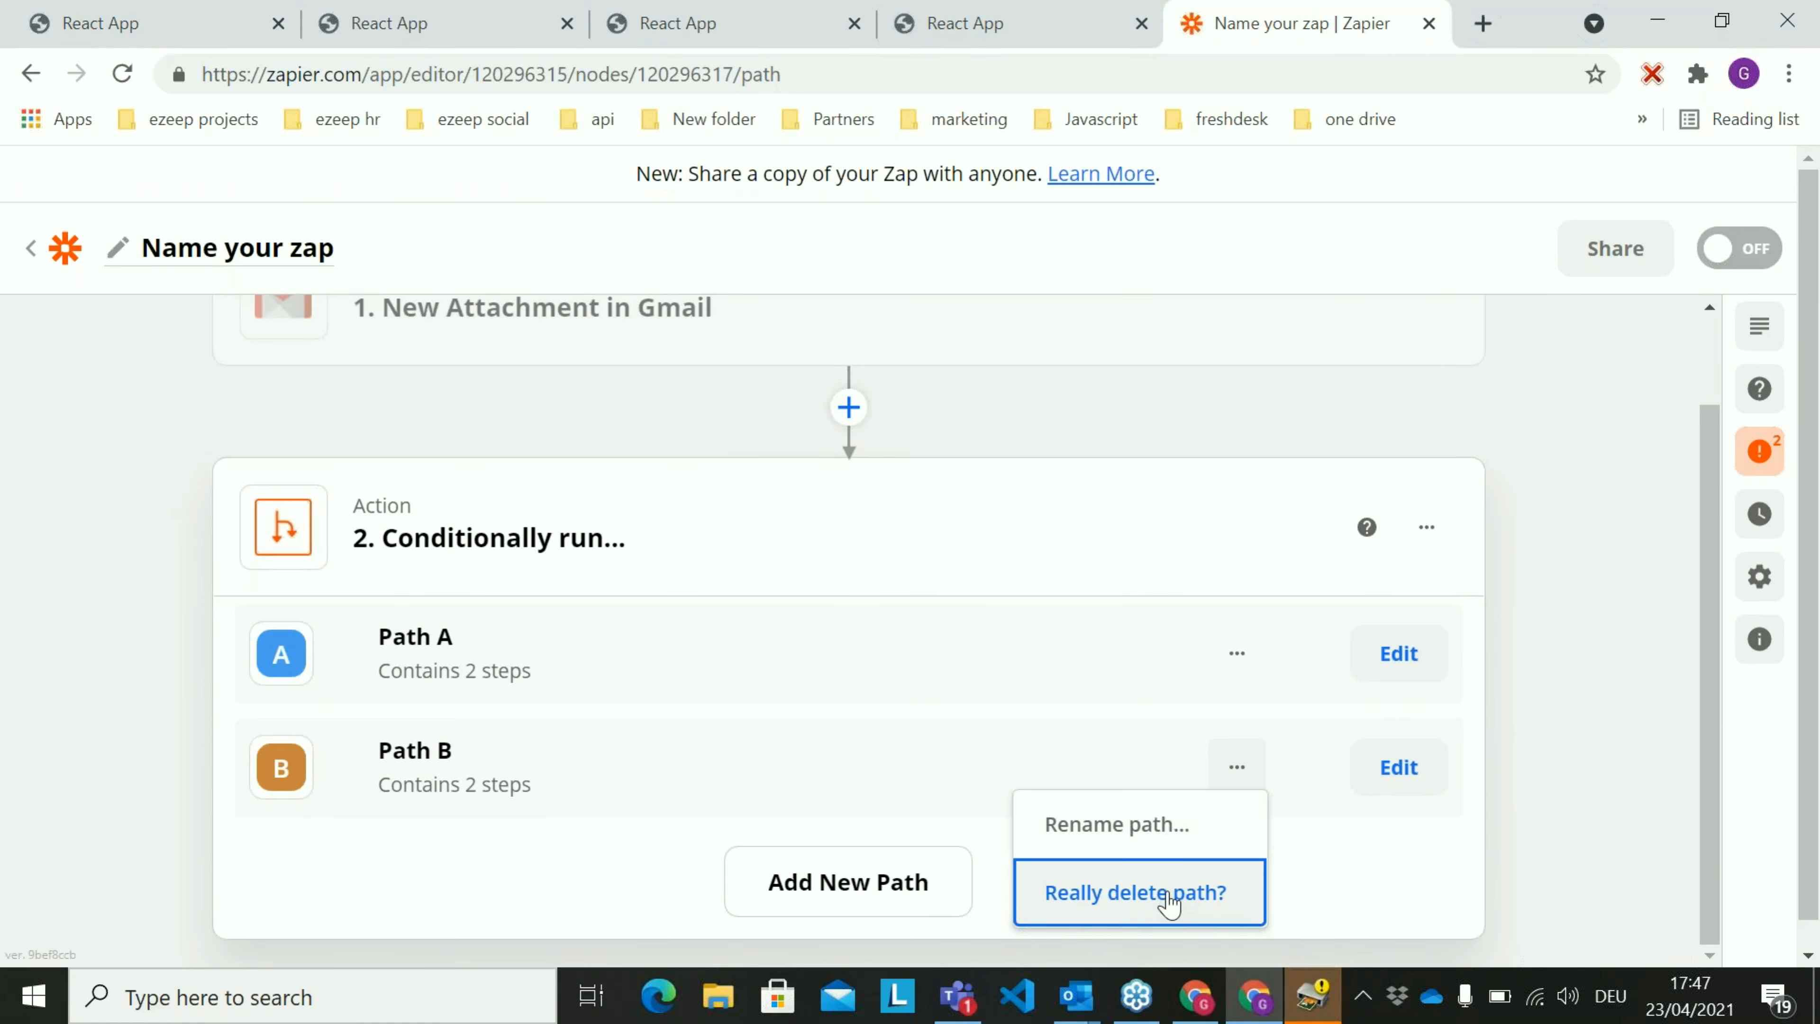
pyautogui.click(1169, 902)
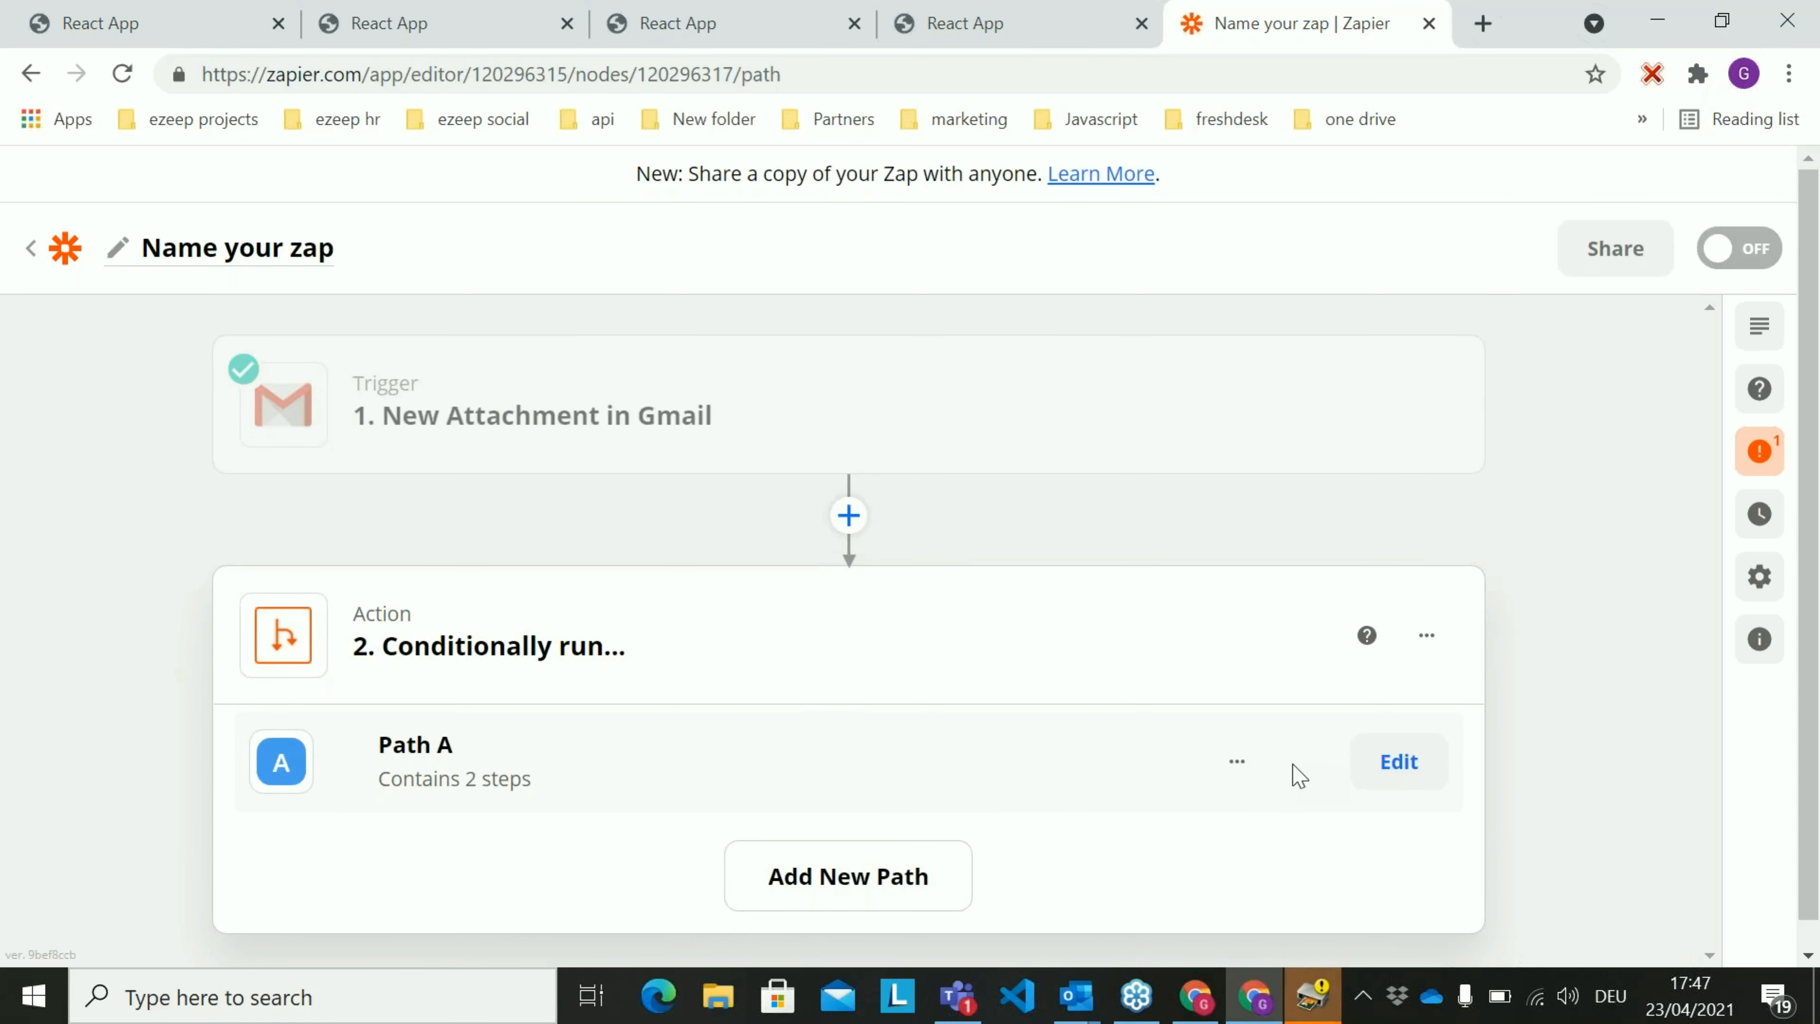
# Open Path A for editing, rename it "Lisas skateboards Germany", and continue to its rules
pyautogui.click(1399, 761)
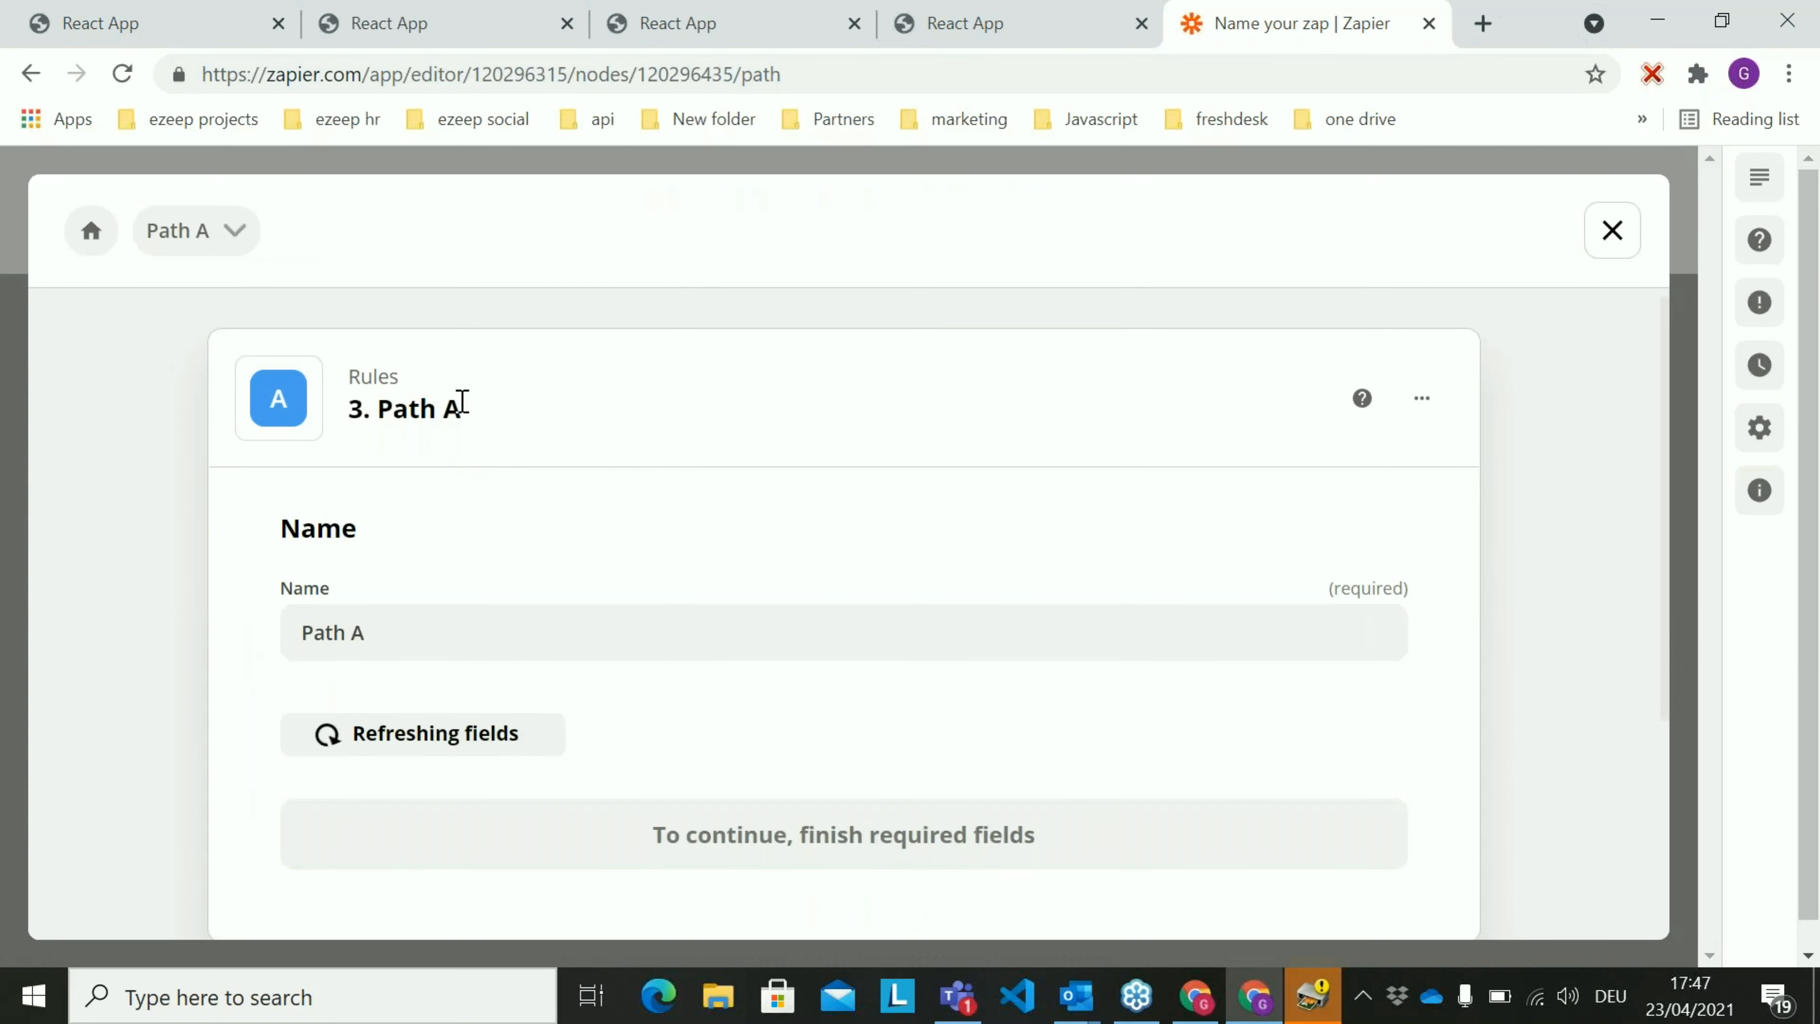
pyautogui.click(397, 631)
pyautogui.press('BackSpace')
pyautogui.press('BackSpace')
pyautogui.press('BackSpace')
pyautogui.press('BackSpace')
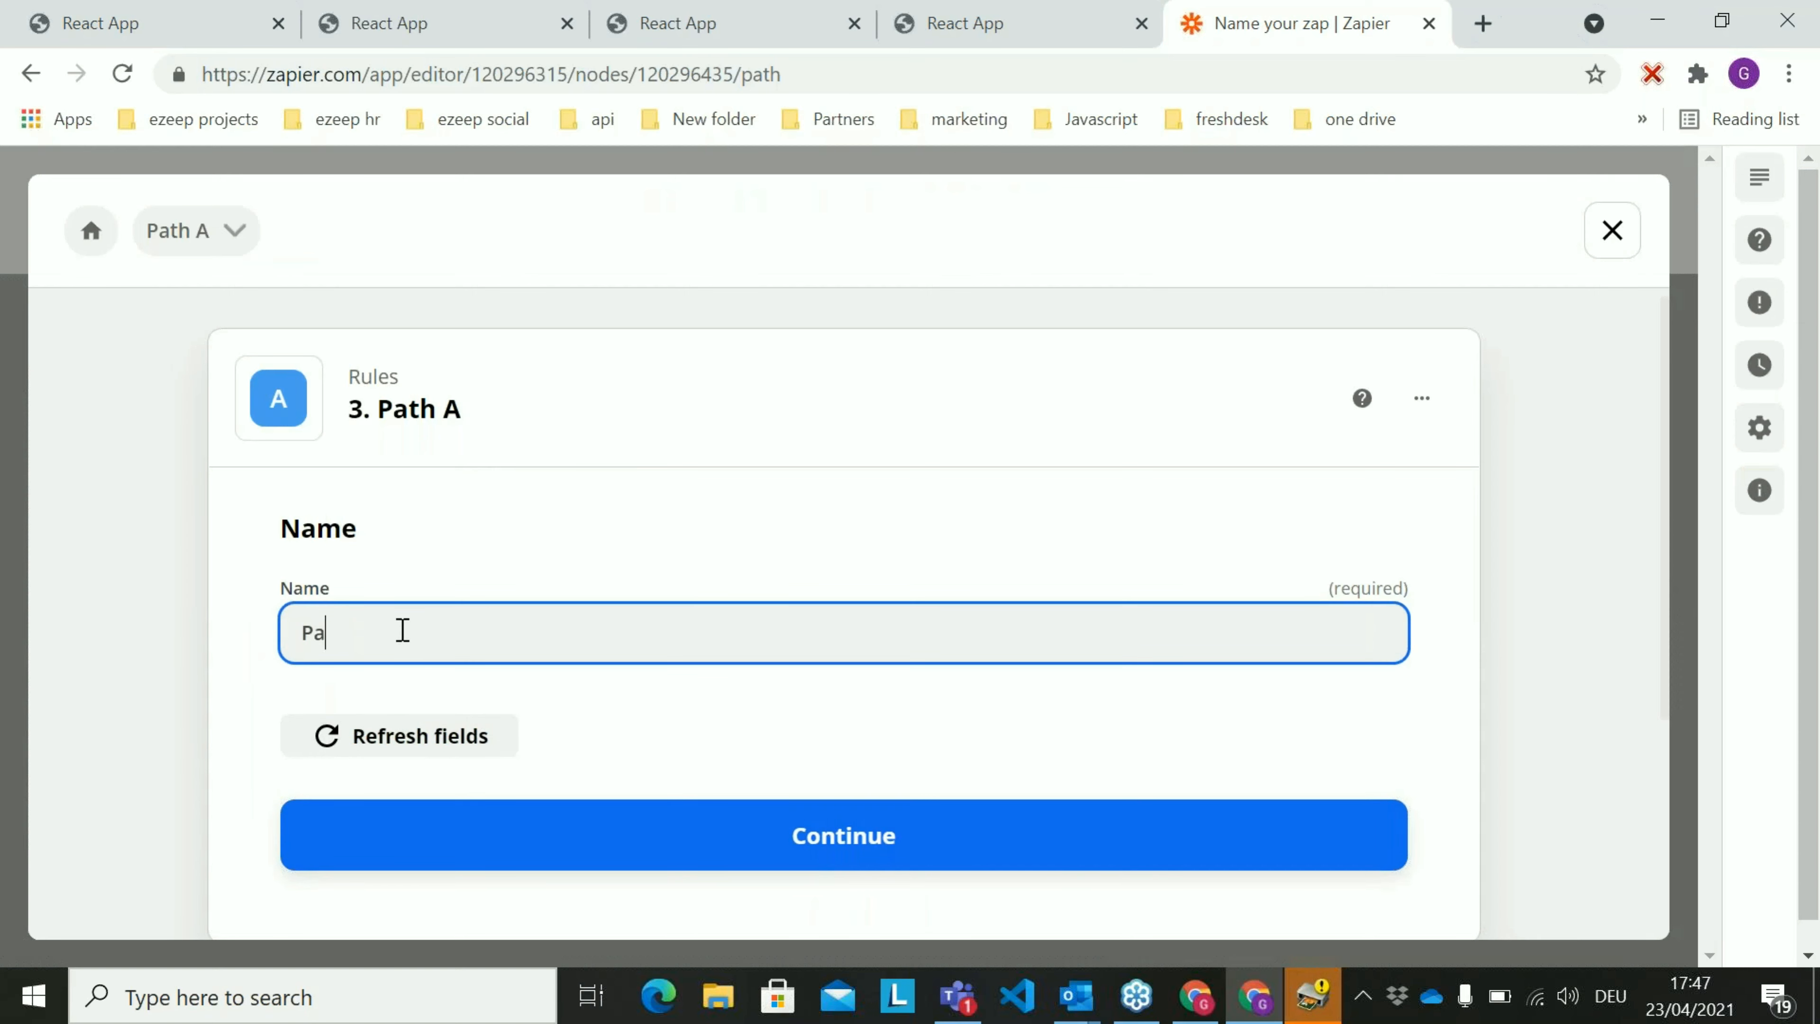
pyautogui.write('Lisas')
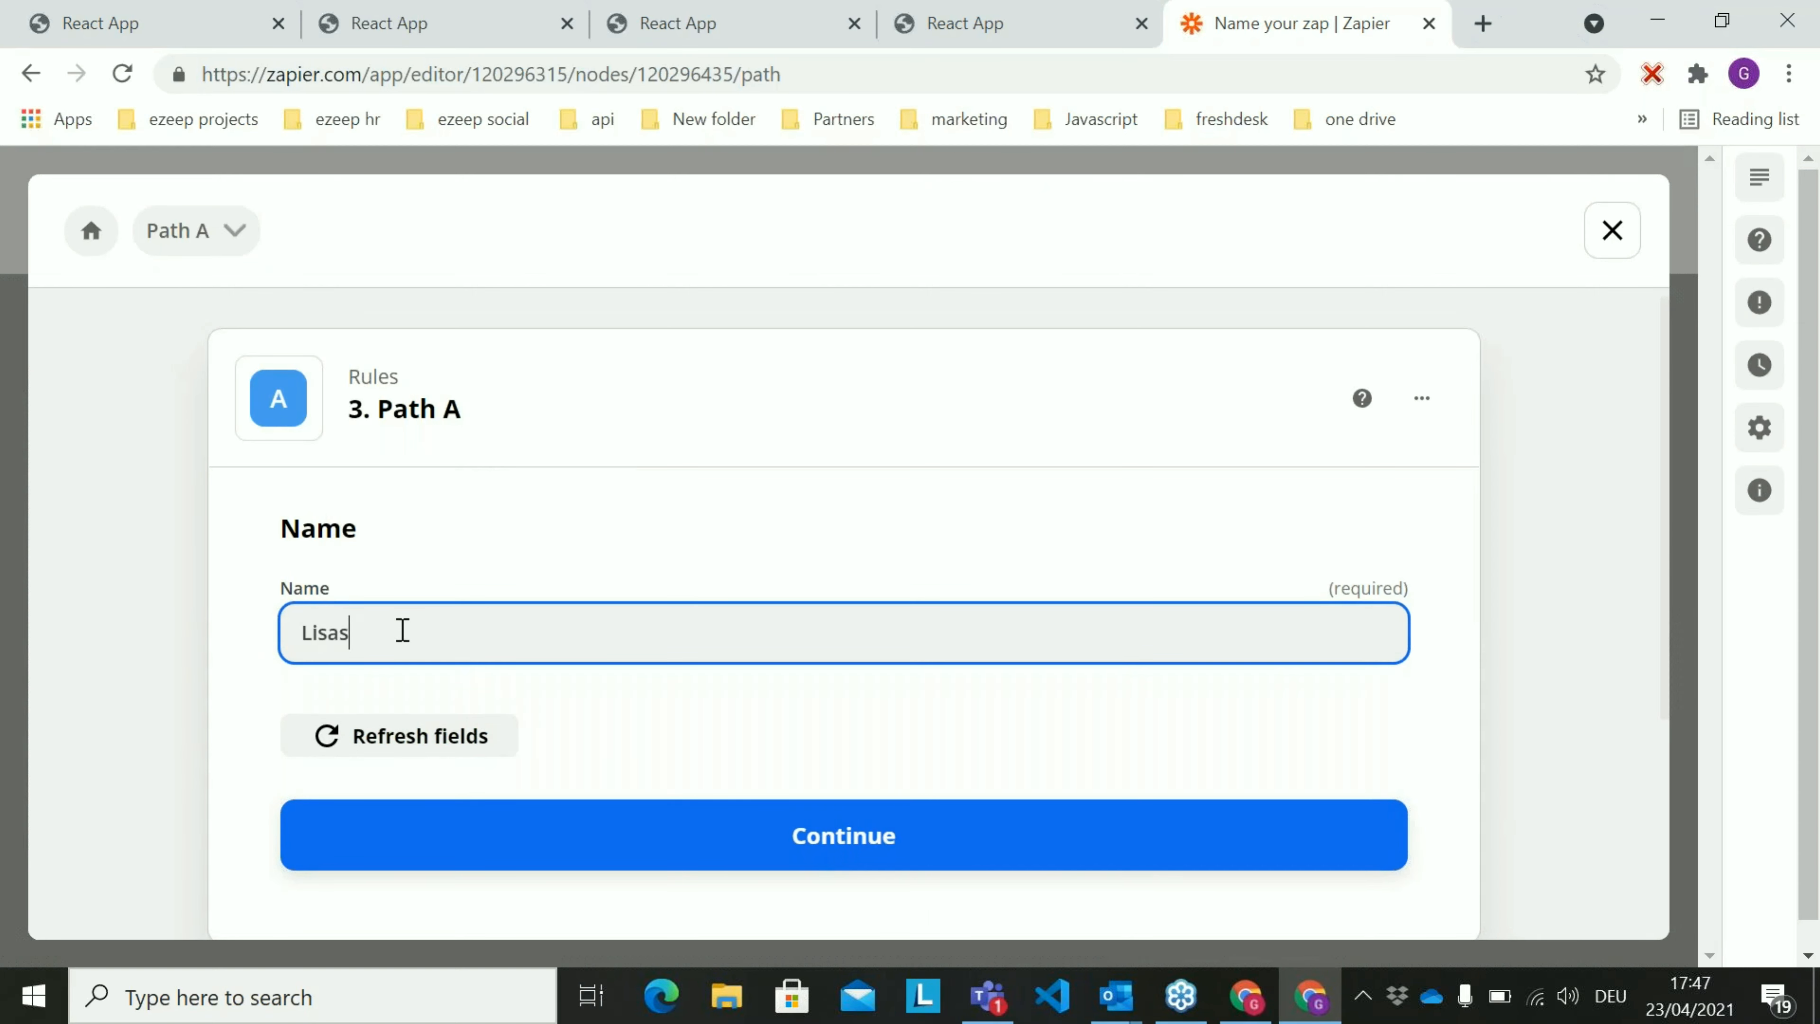
pyautogui.write(' skatebo')
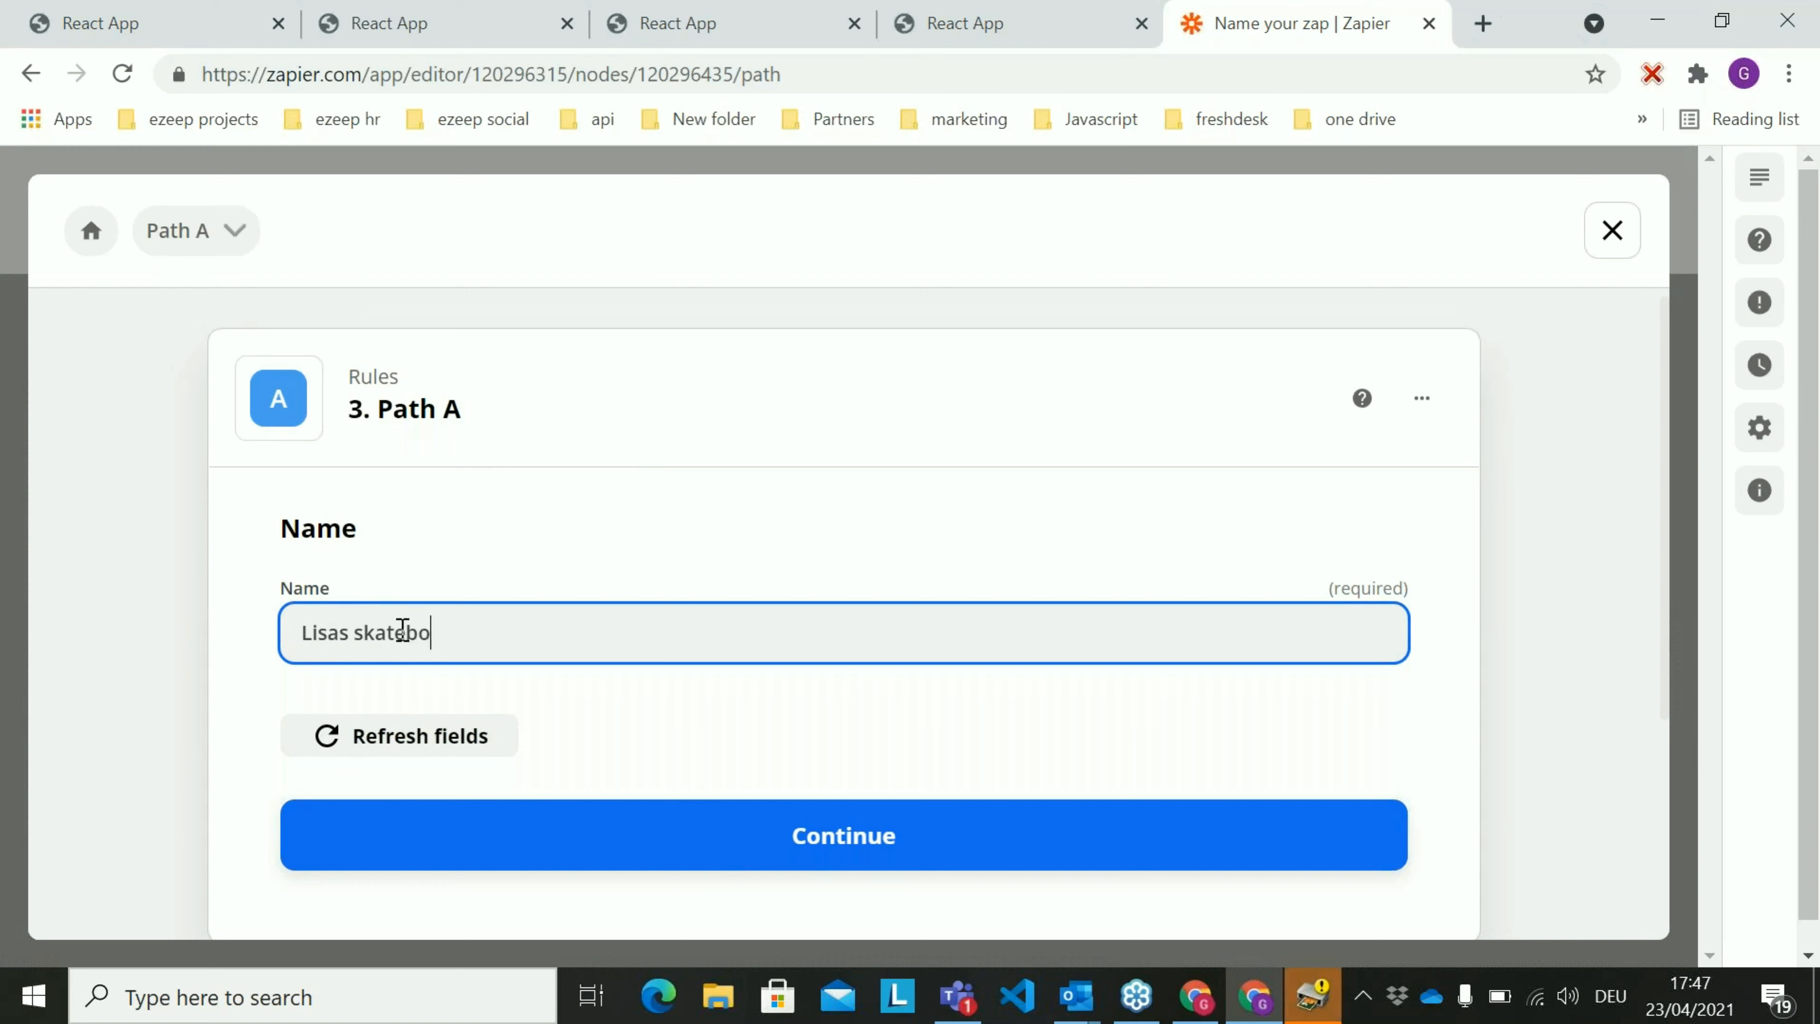
pyautogui.write('ards Germany')
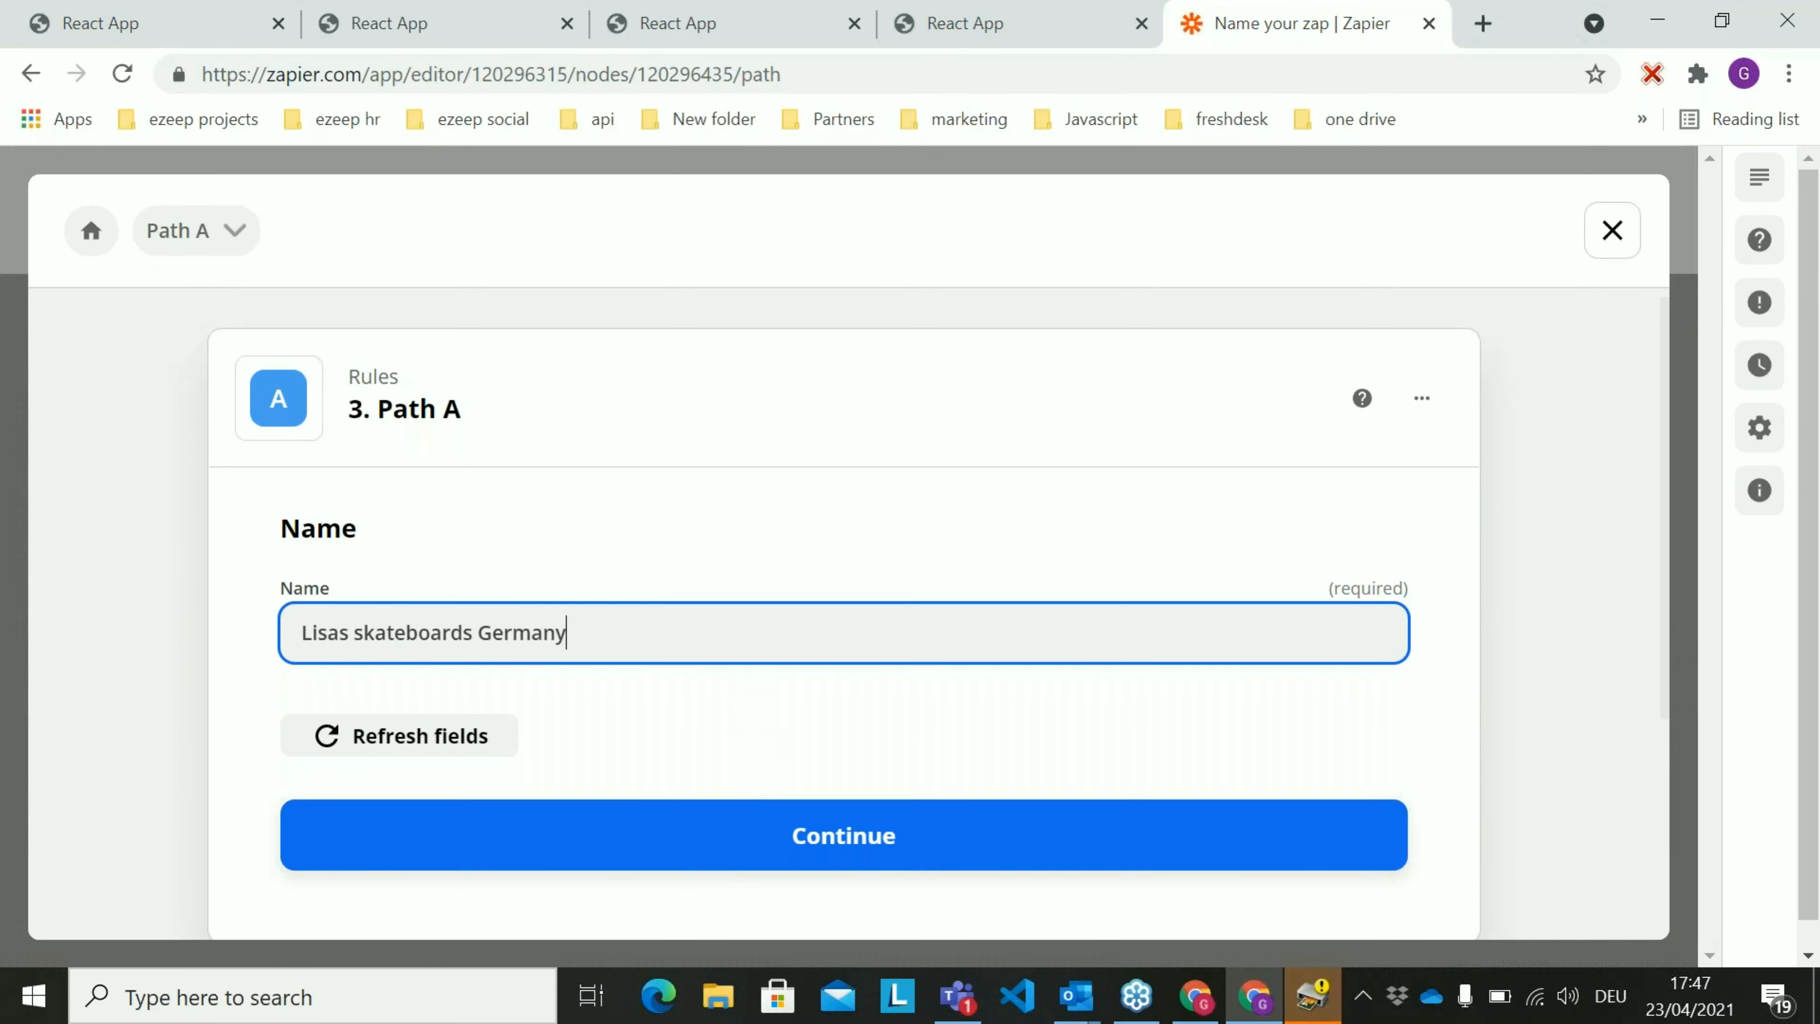
pyautogui.click(779, 844)
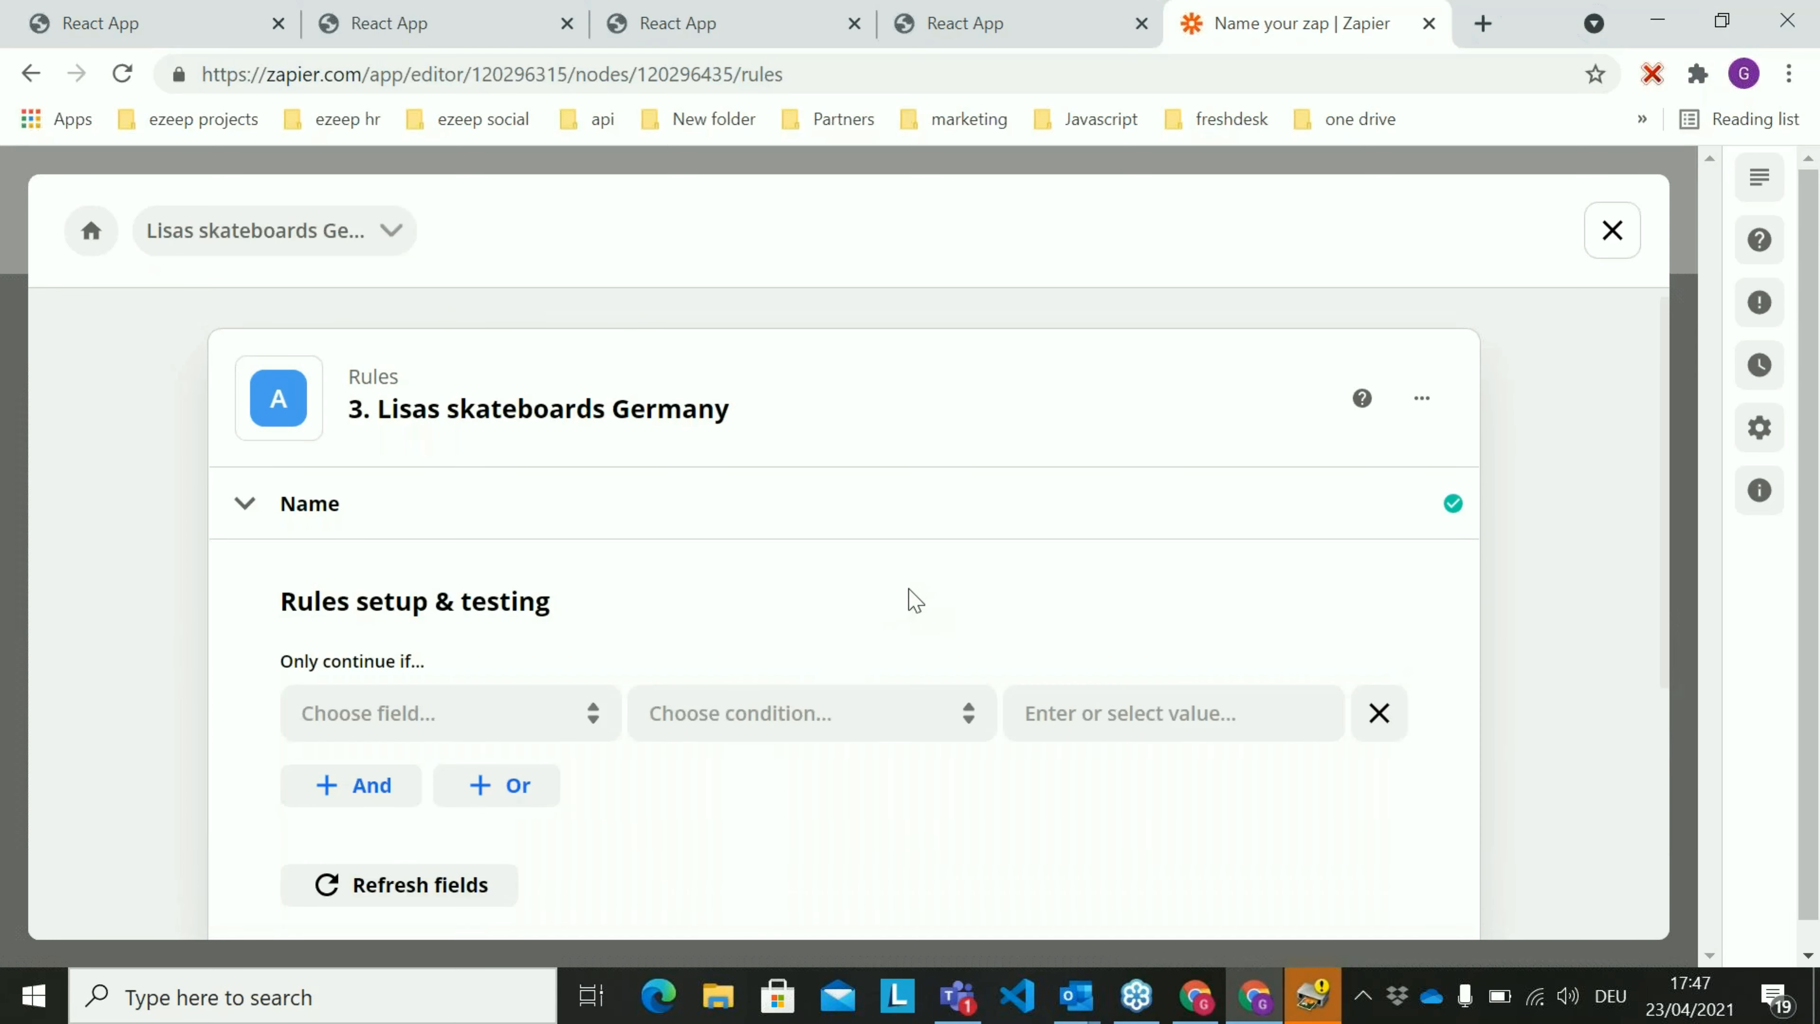
# Choose the Gmail attachment's Subject as the field for the path's "Only continue if" rule
pyautogui.scroll(-1, 909, 591)
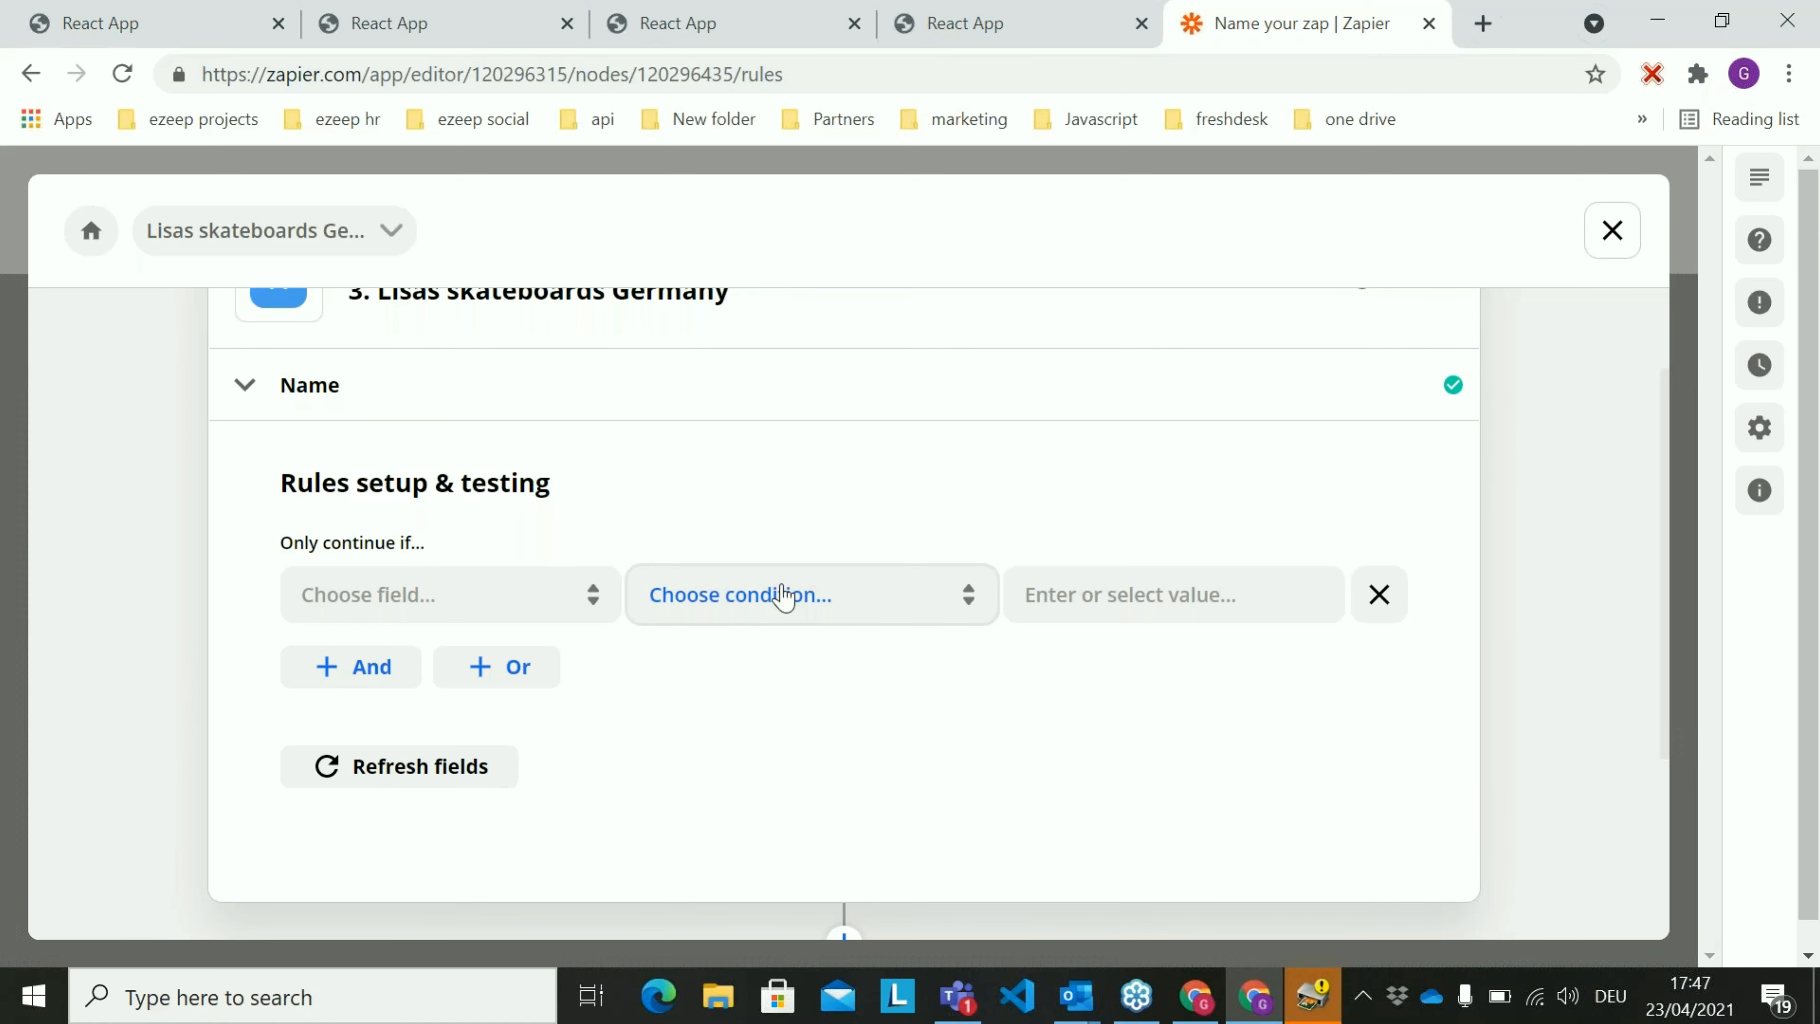
pyautogui.click(446, 596)
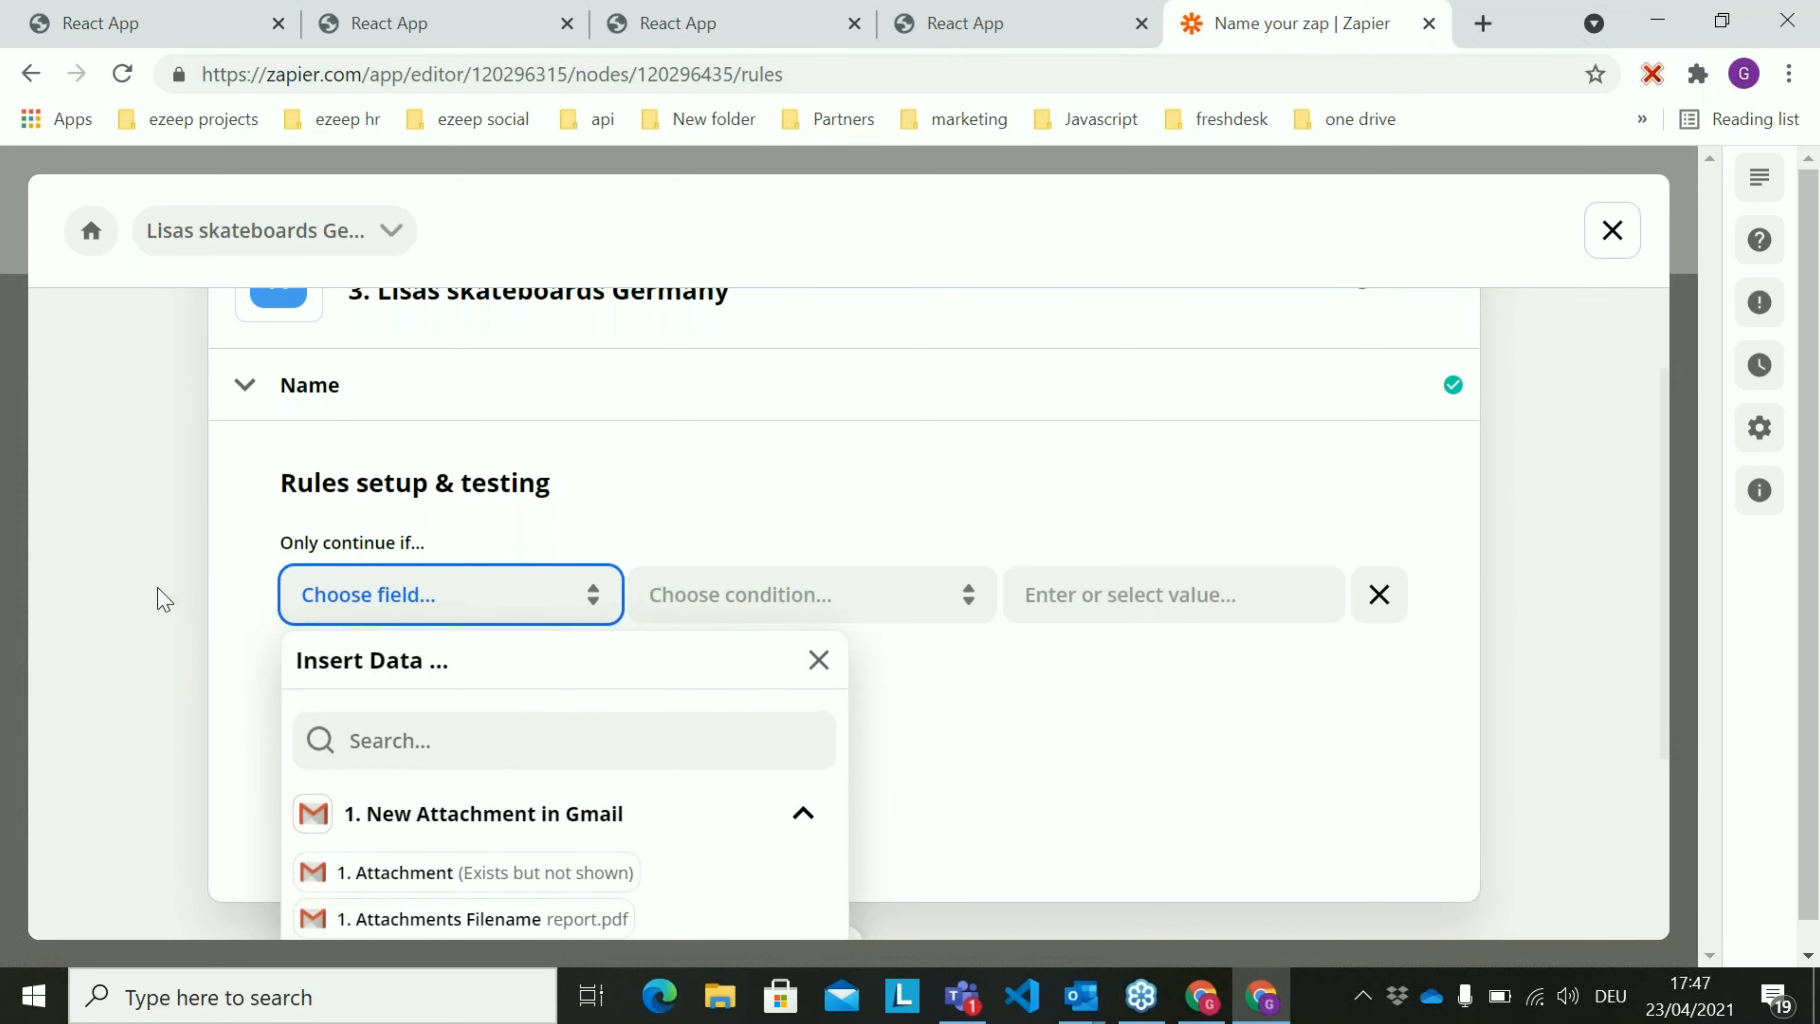
pyautogui.click(437, 743)
pyautogui.scroll(-2, 589, 596)
pyautogui.scroll(-2, 430, 723)
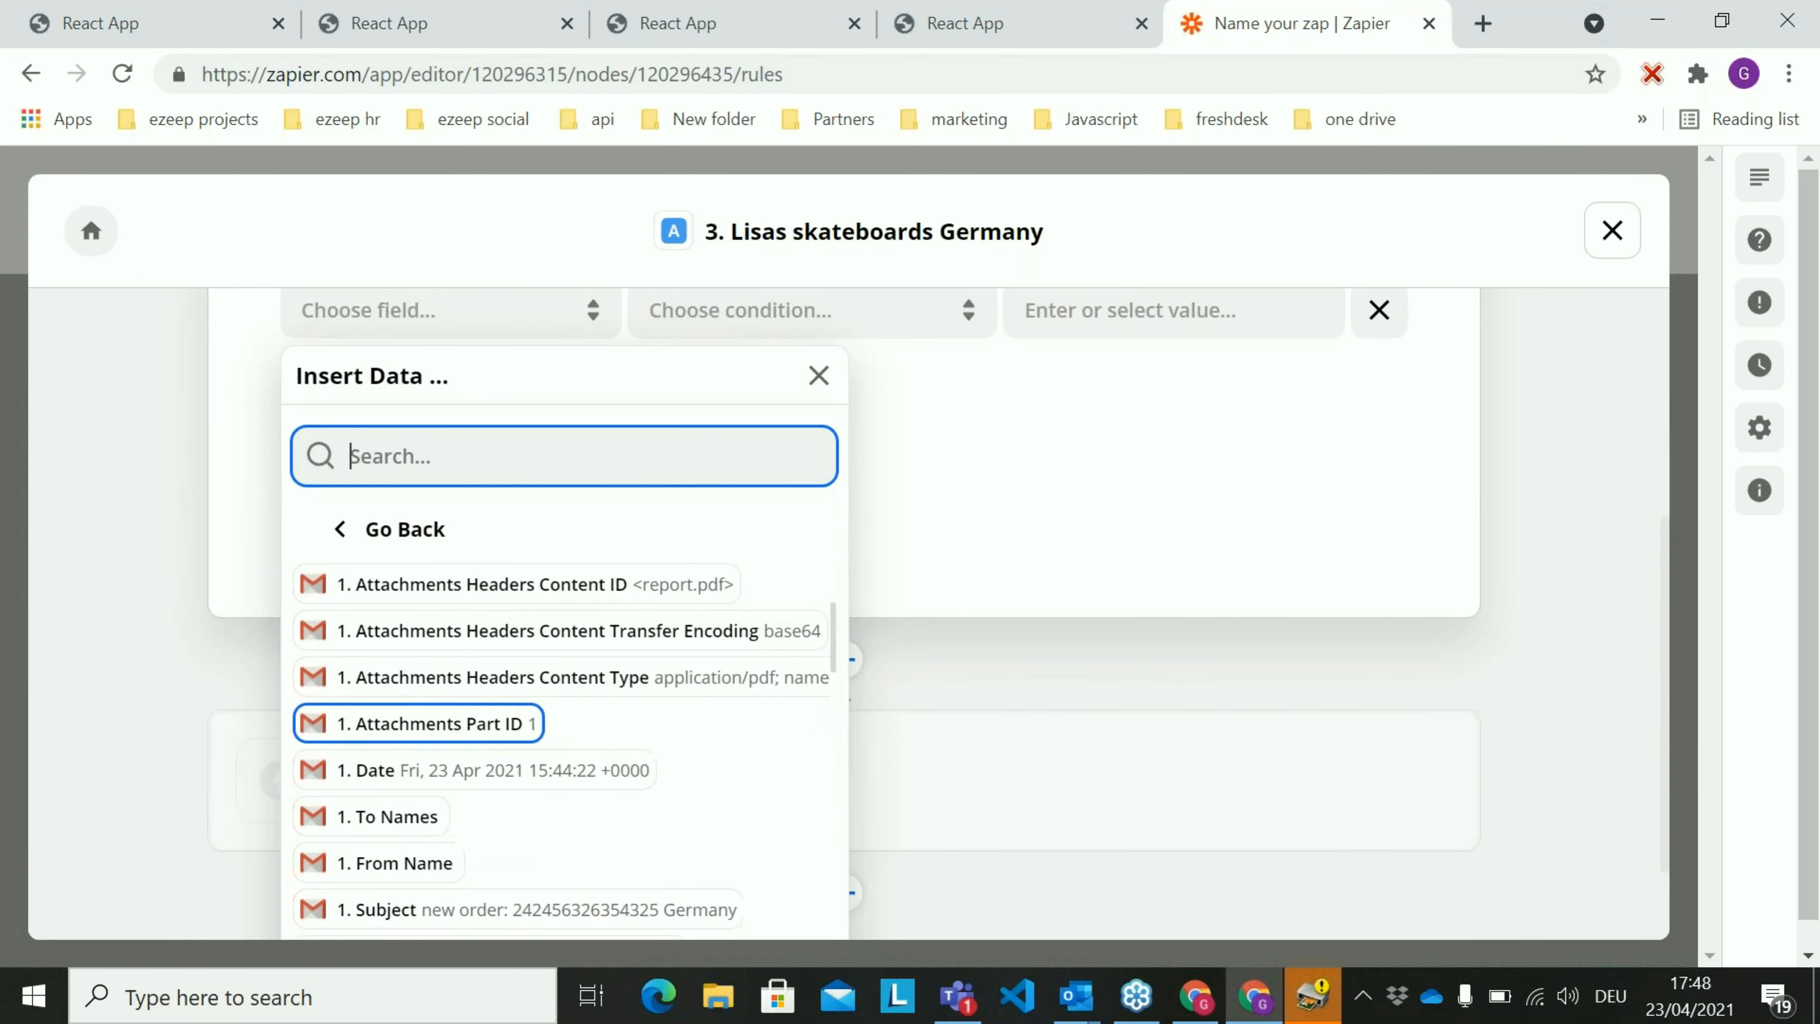
pyautogui.scroll(-2, 560, 748)
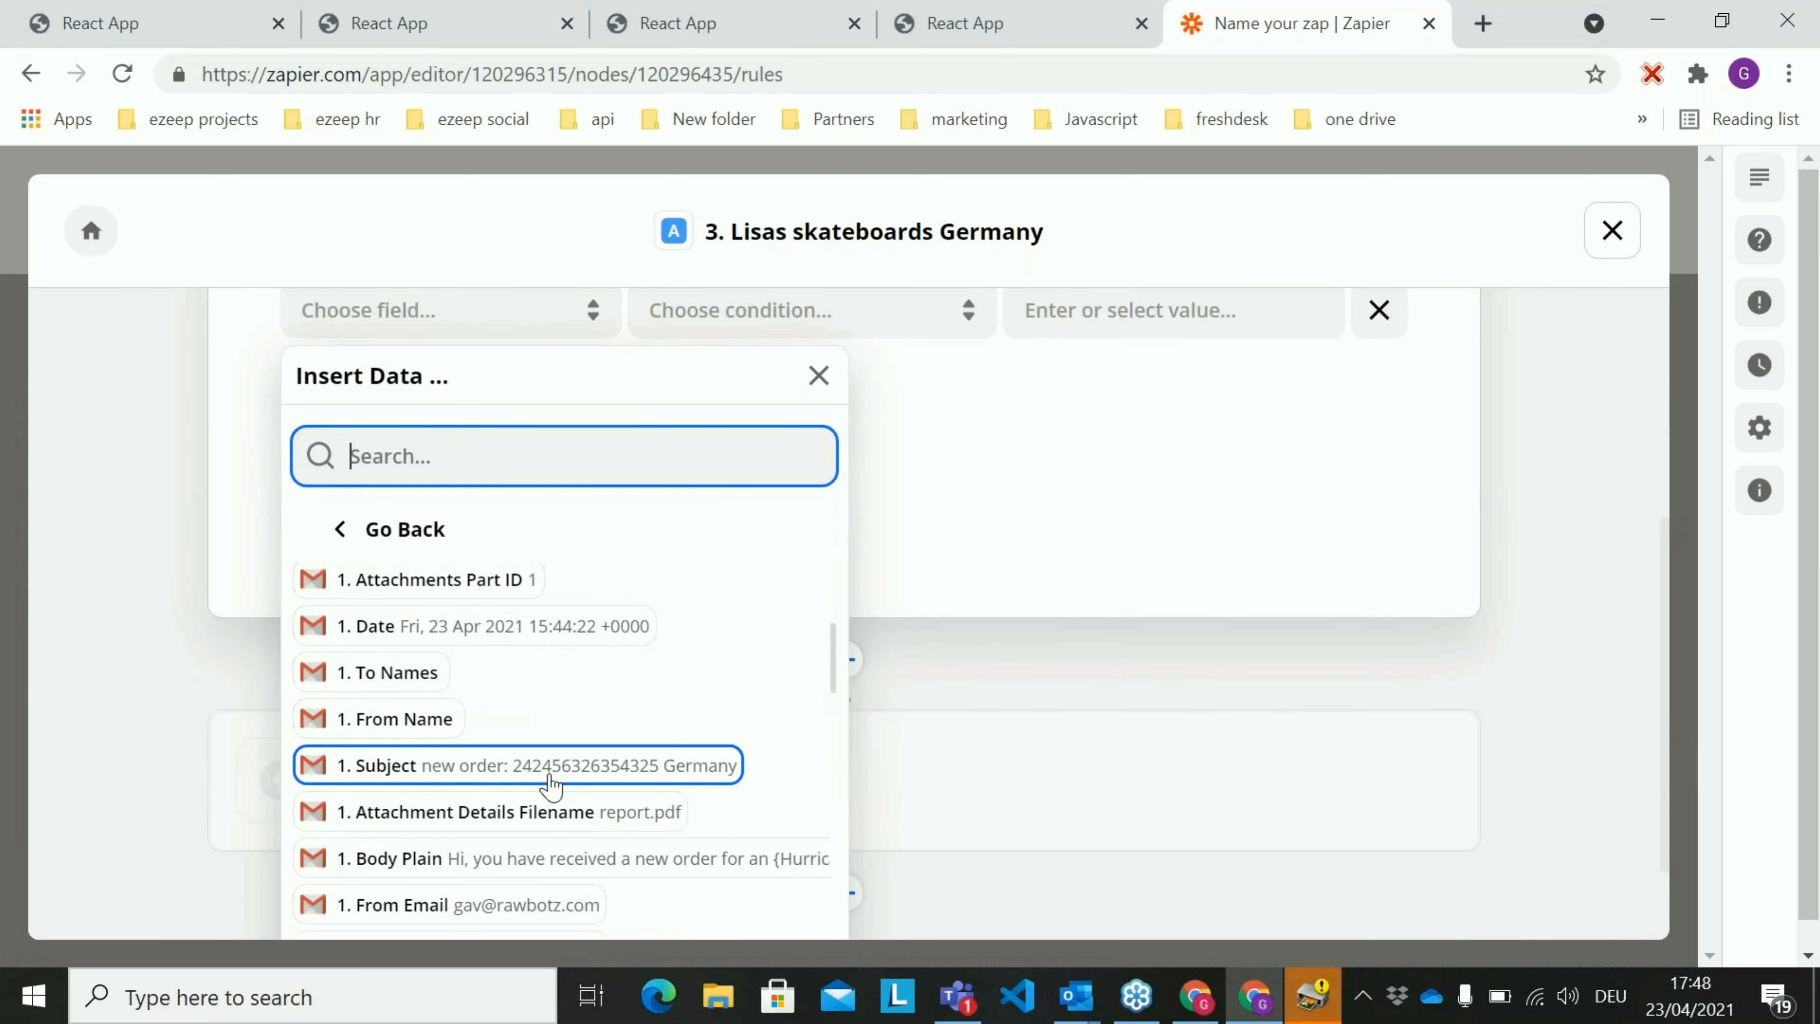
pyautogui.click(679, 778)
# Complete the path's rule so the Subject must match the condition "(Text) Contains" with the value "Germany"
pyautogui.scroll(3, 918, 459)
pyautogui.click(906, 598)
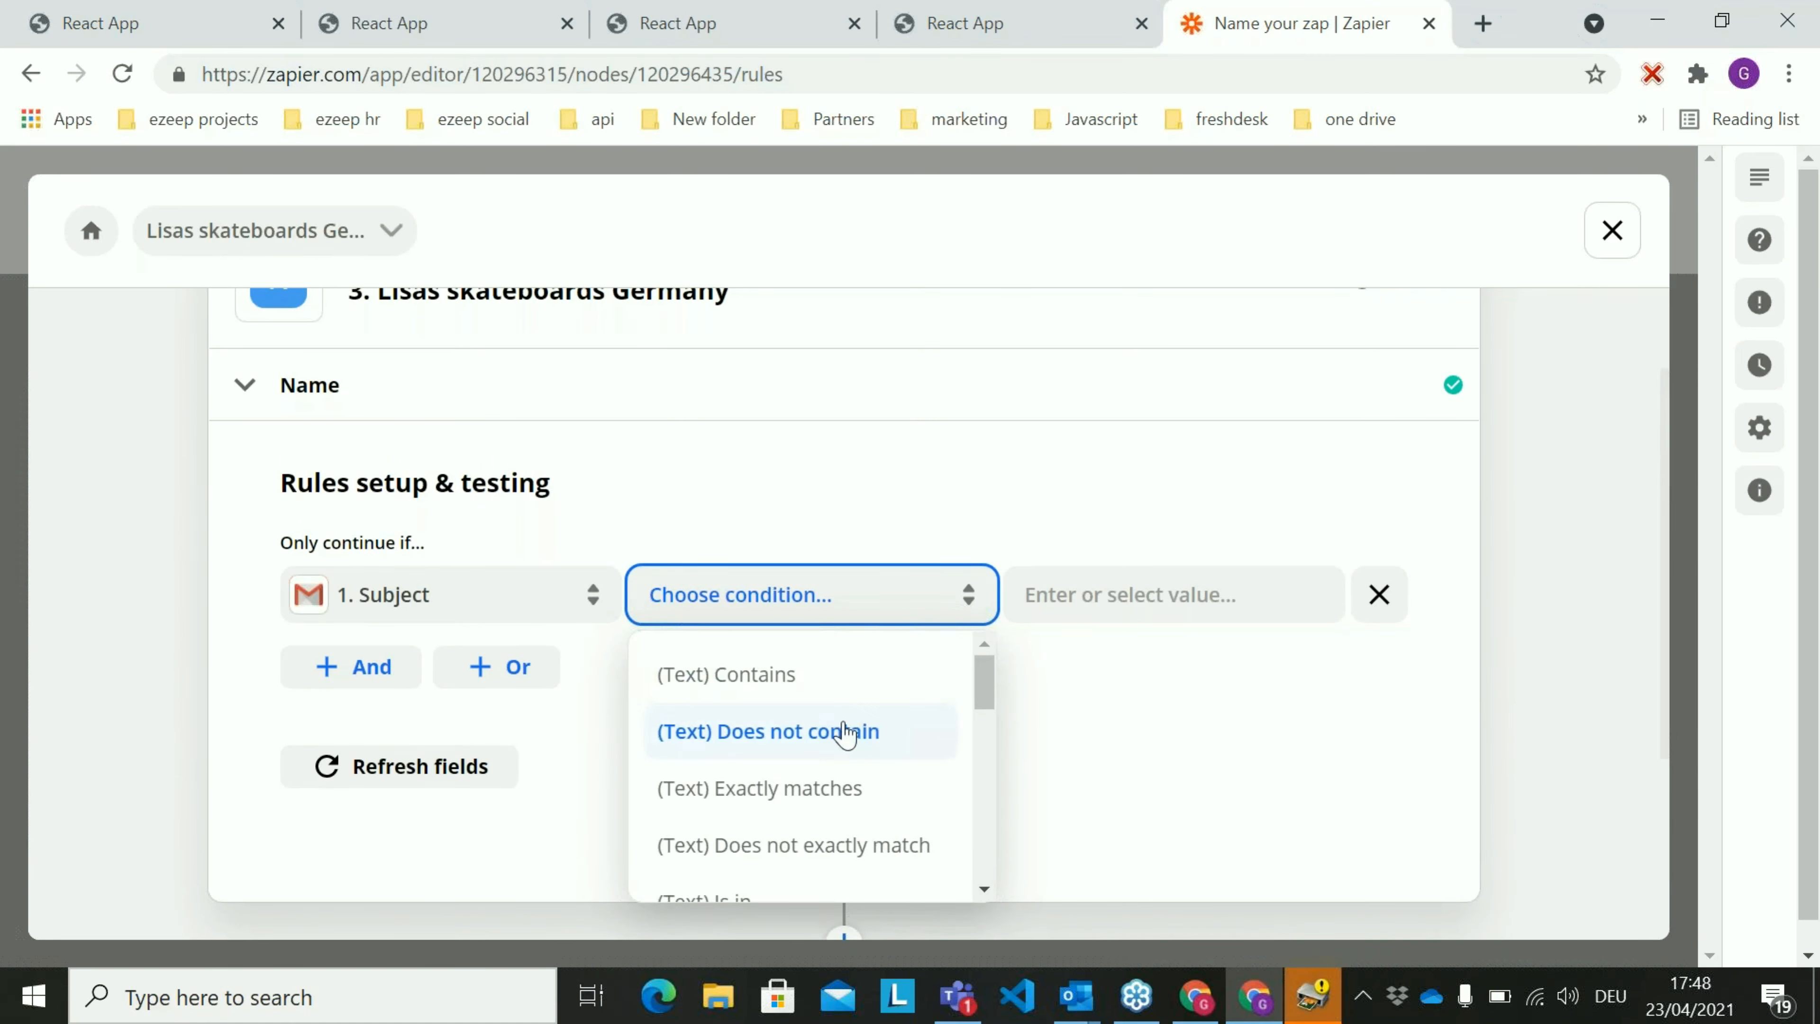
pyautogui.click(813, 676)
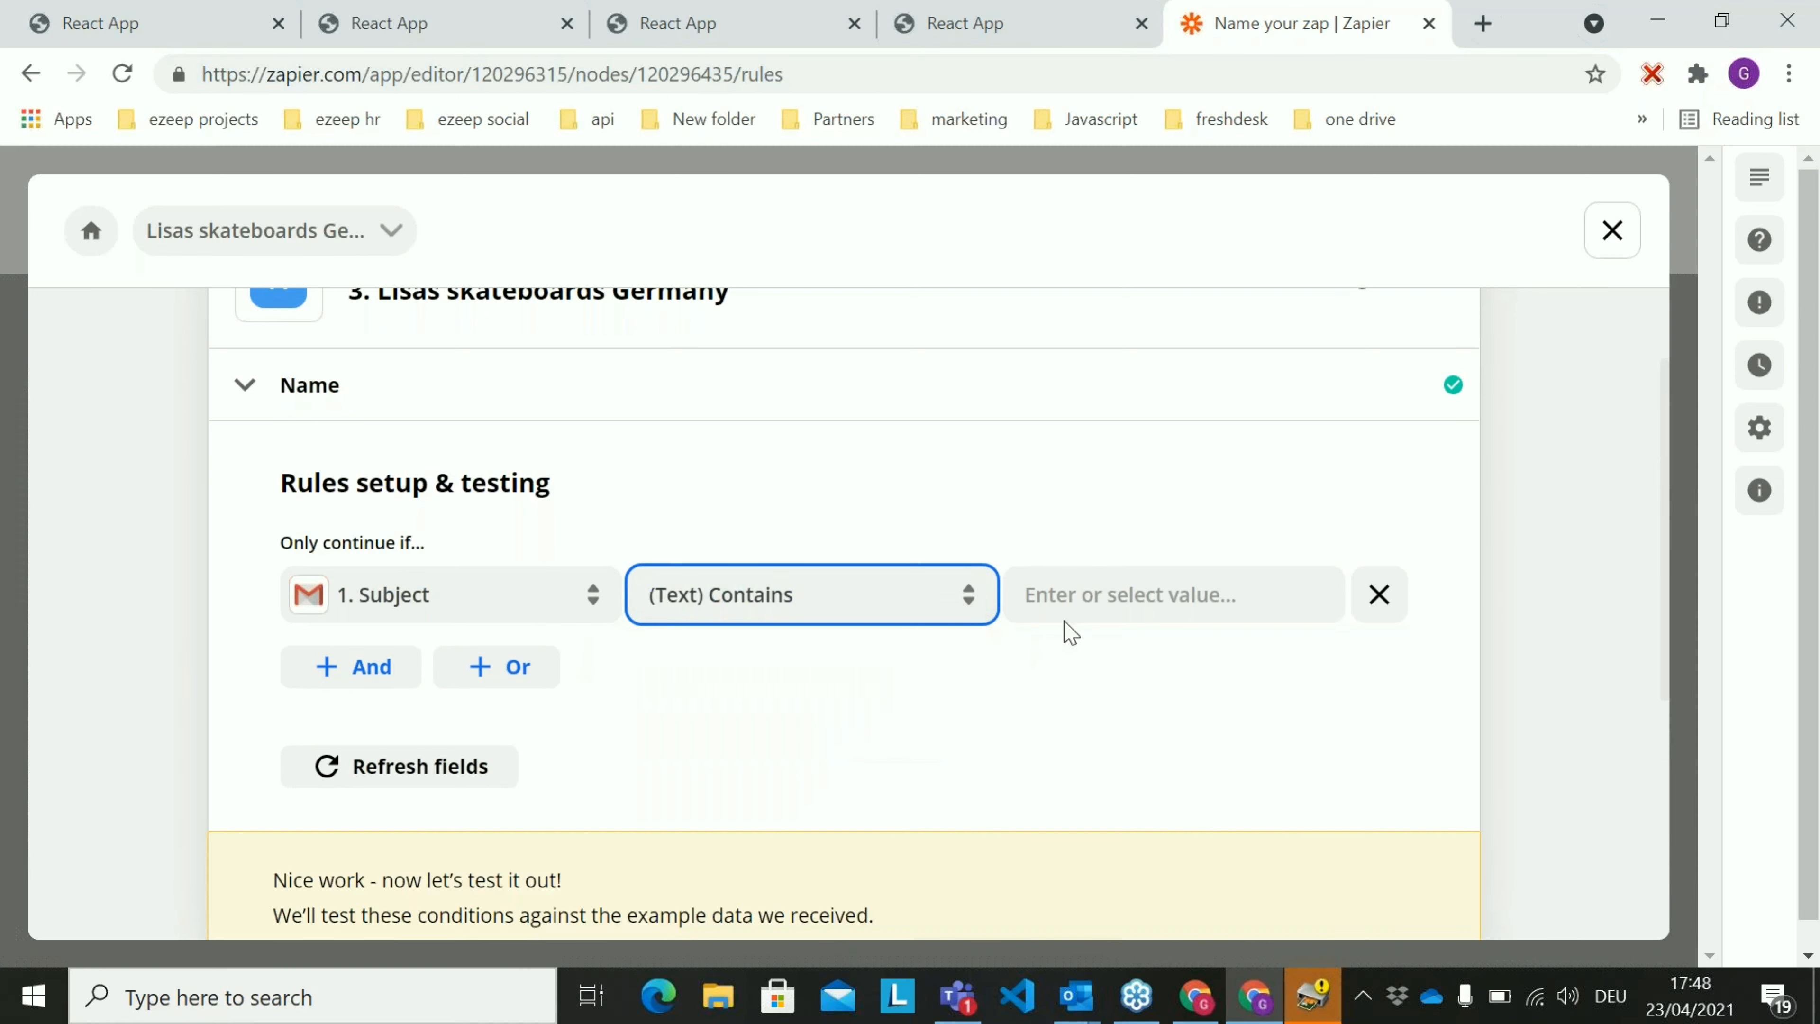
pyautogui.click(1092, 585)
pyautogui.write('Ger')
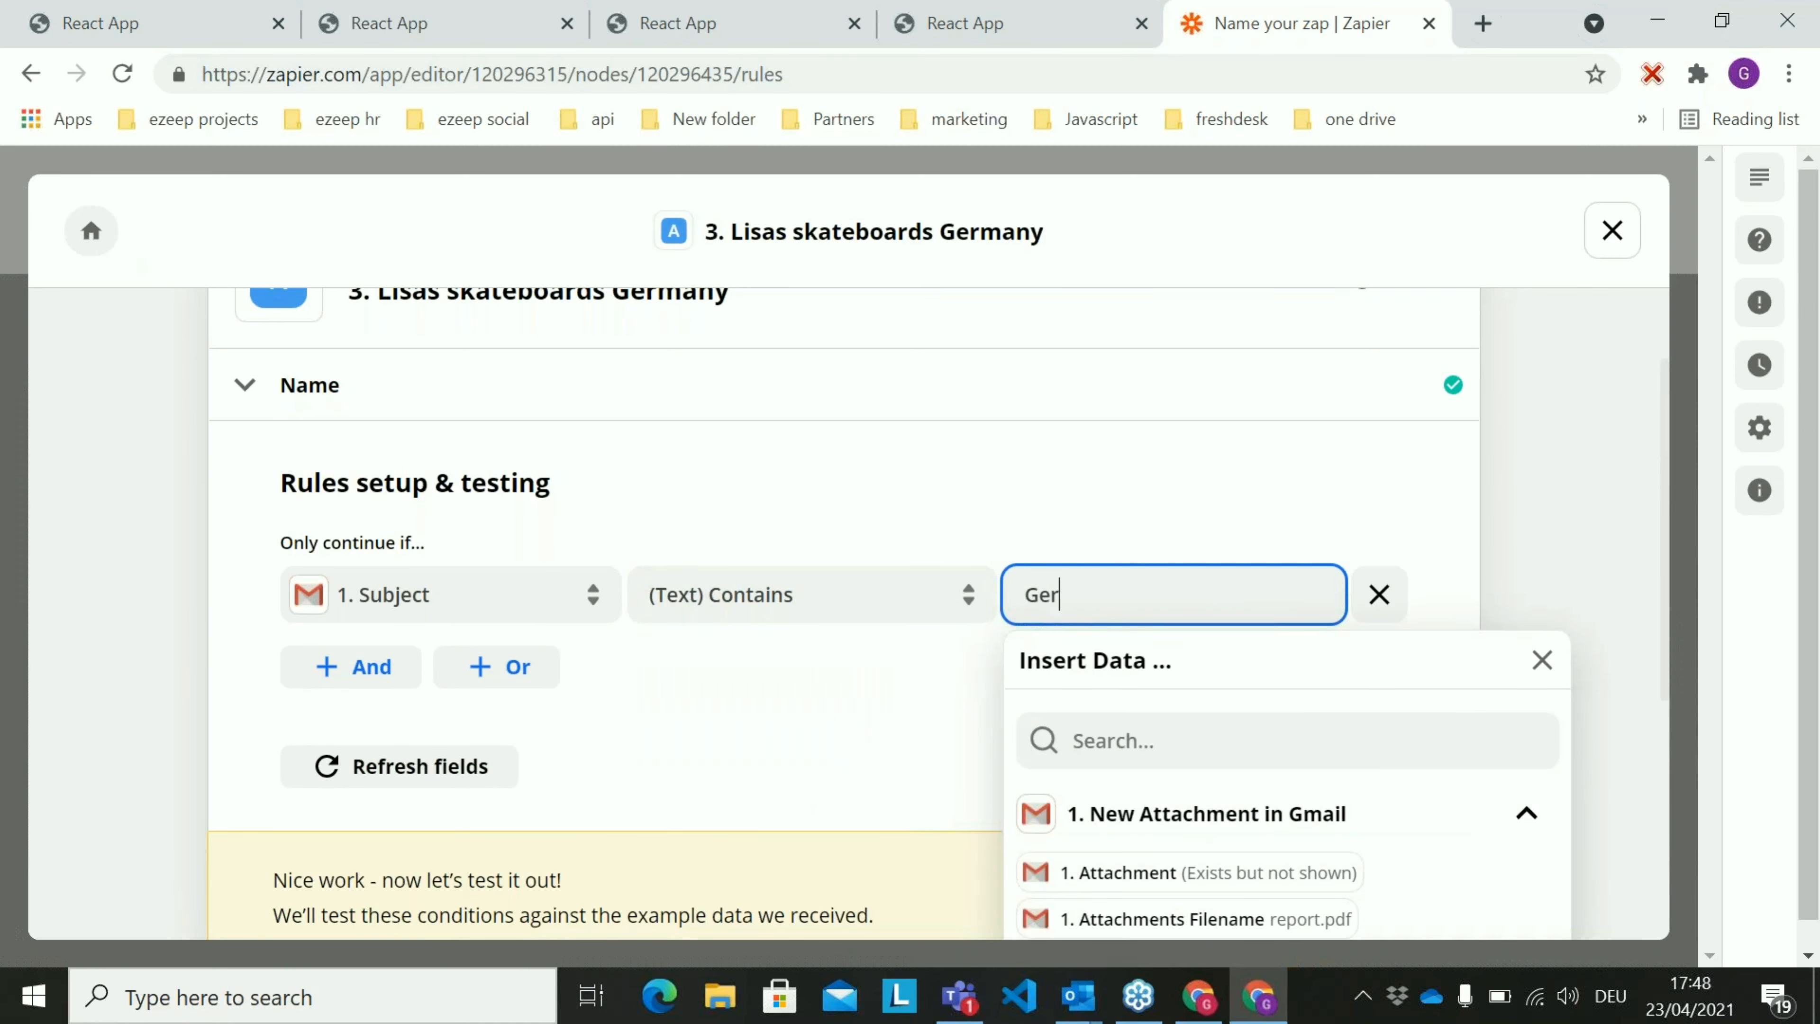
pyautogui.write('many')
pyautogui.click(1195, 509)
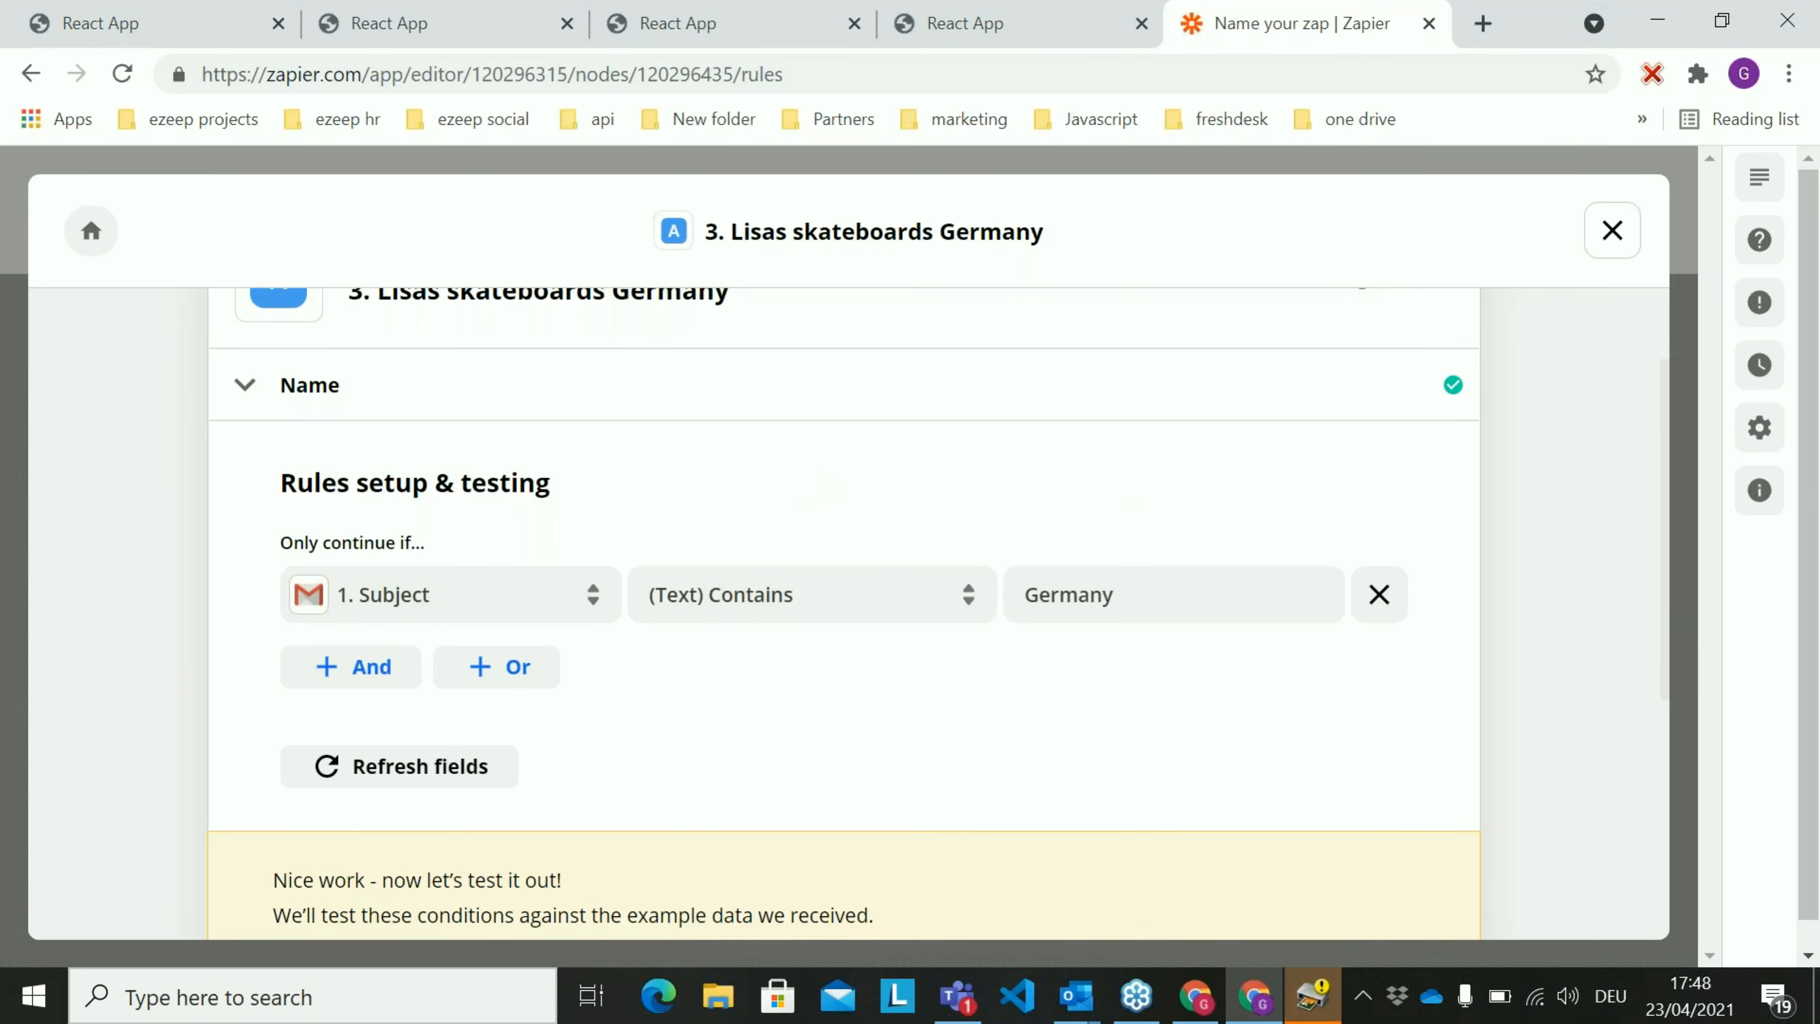
# Continue from the Germany rule to test its condition against the example data received from Gmail
pyautogui.scroll(-4, 824, 502)
pyautogui.scroll(2, 946, 509)
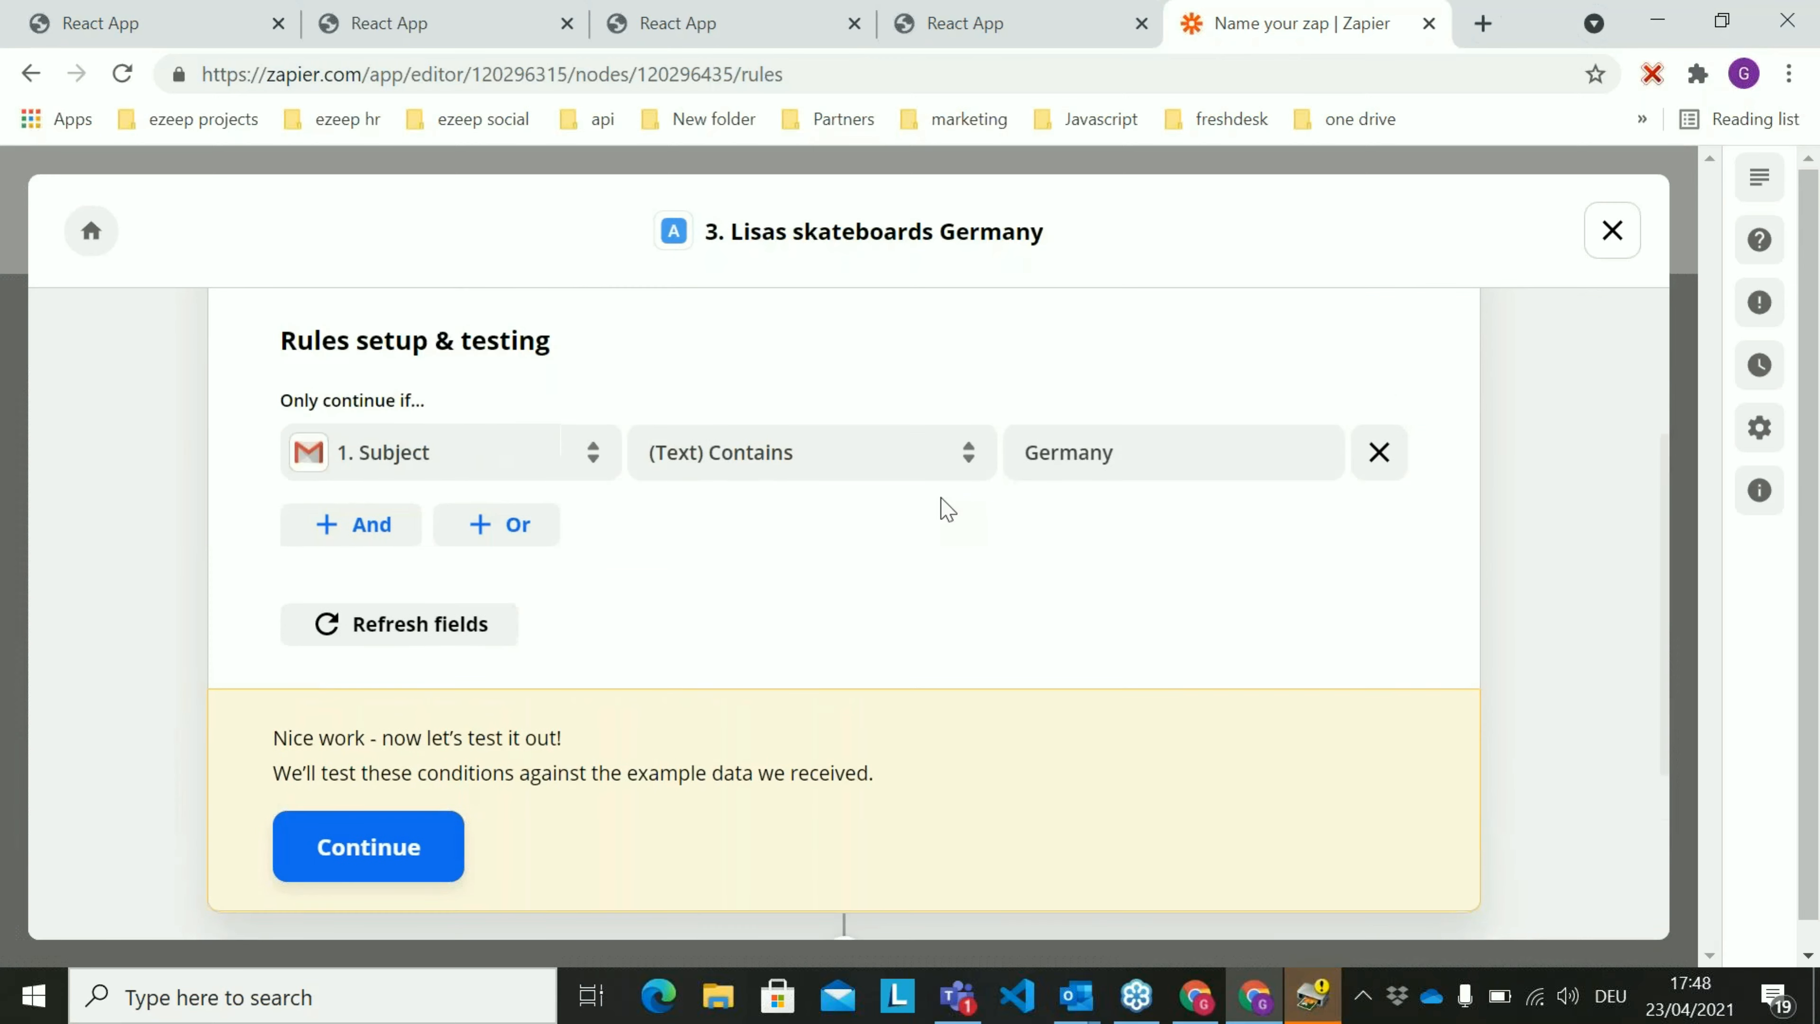
pyautogui.scroll(-2, 859, 537)
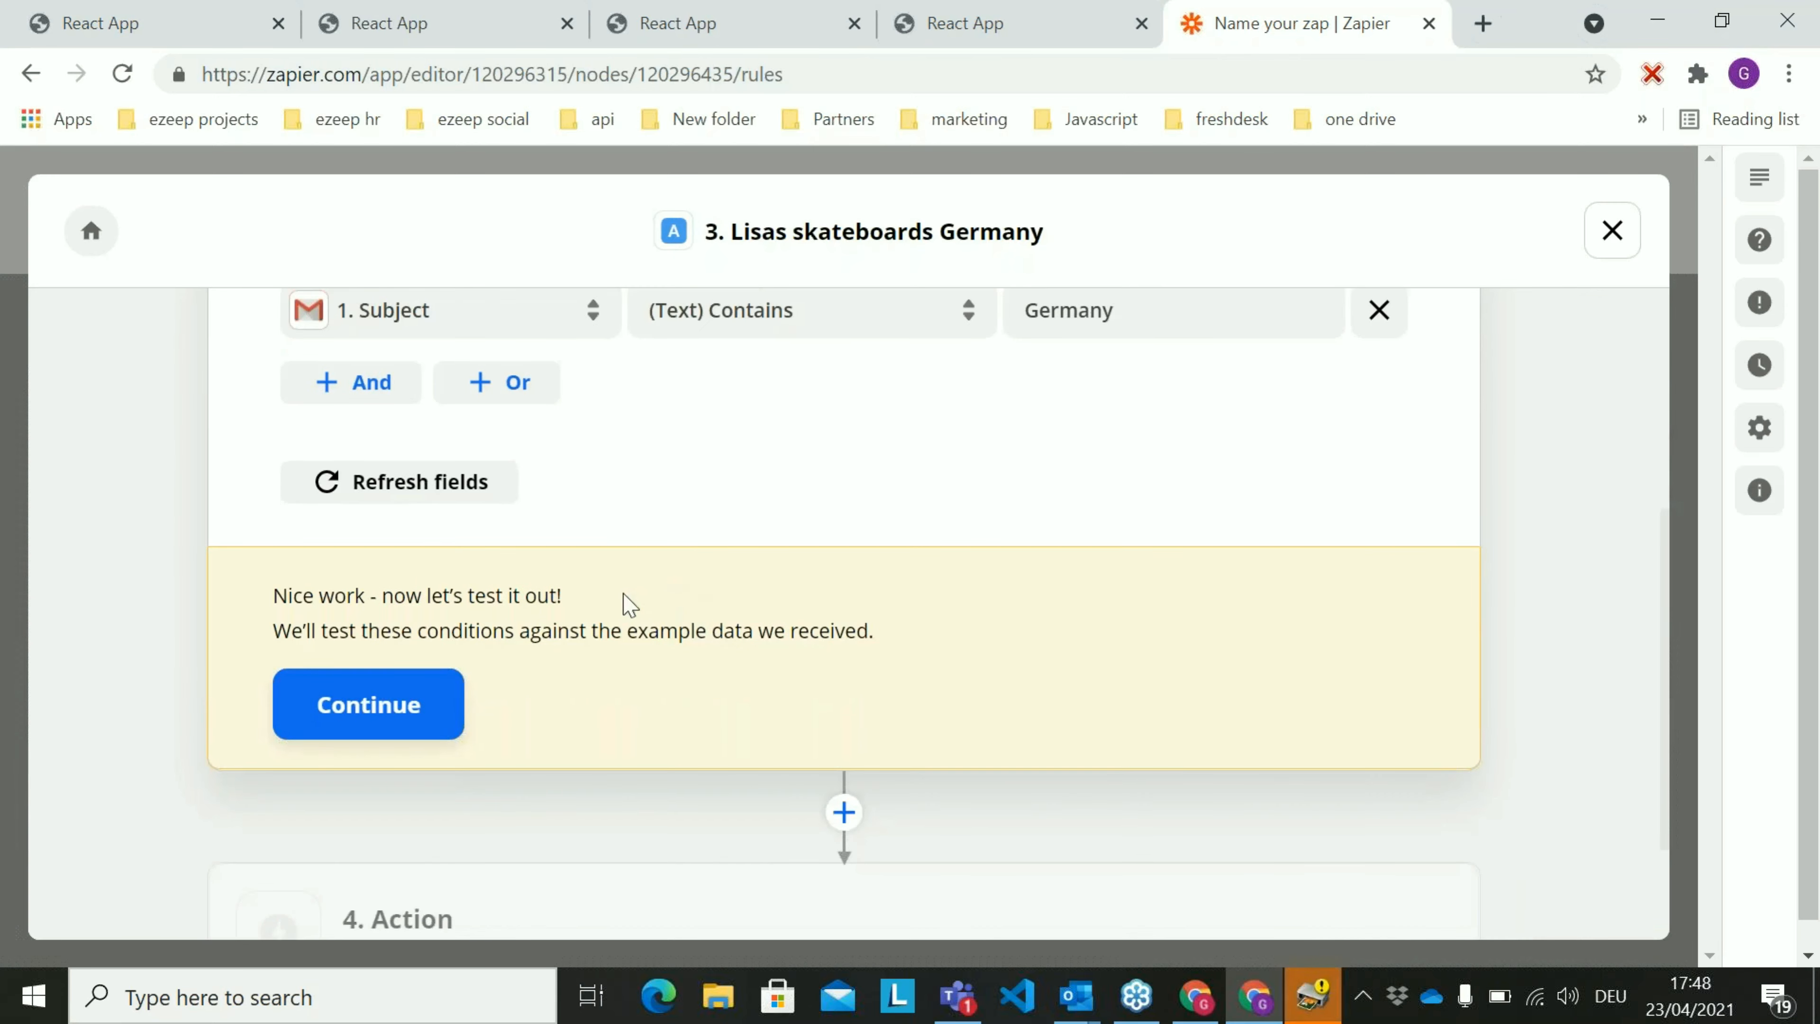
pyautogui.click(431, 698)
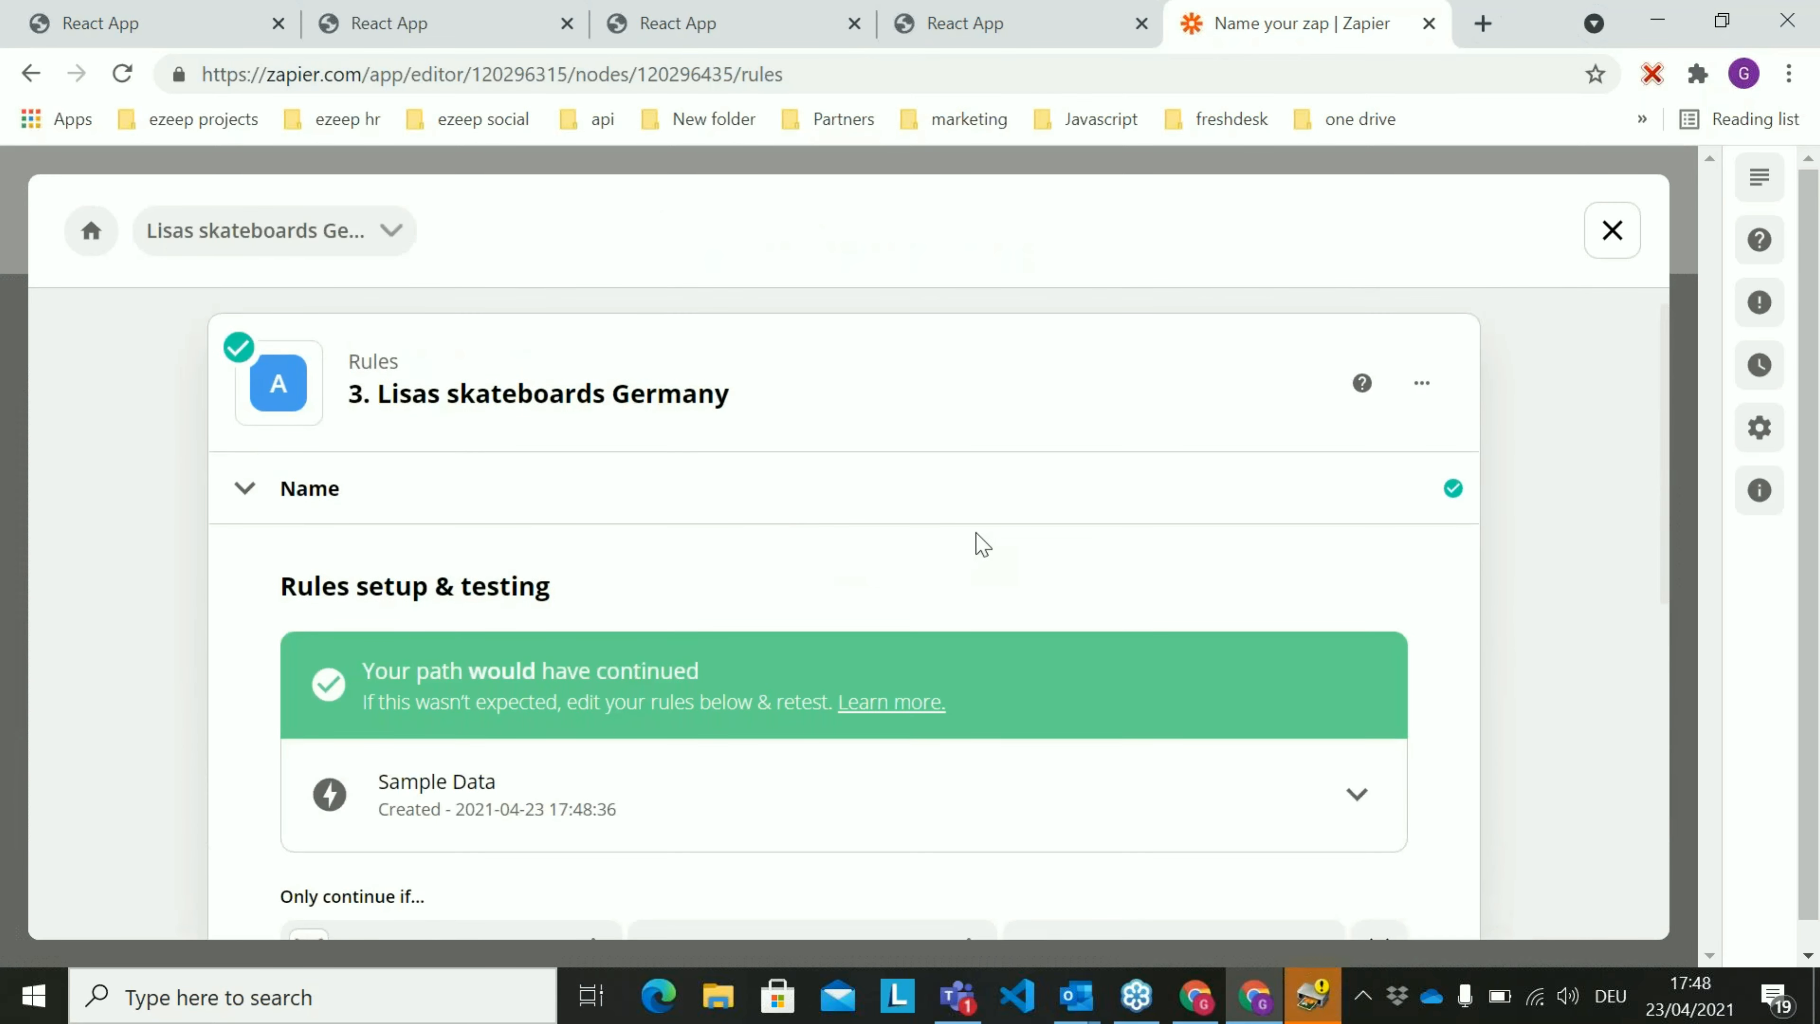
# Examine the rule's test result together with the Subject condition listed beneath it
pyautogui.scroll(-2, 982, 545)
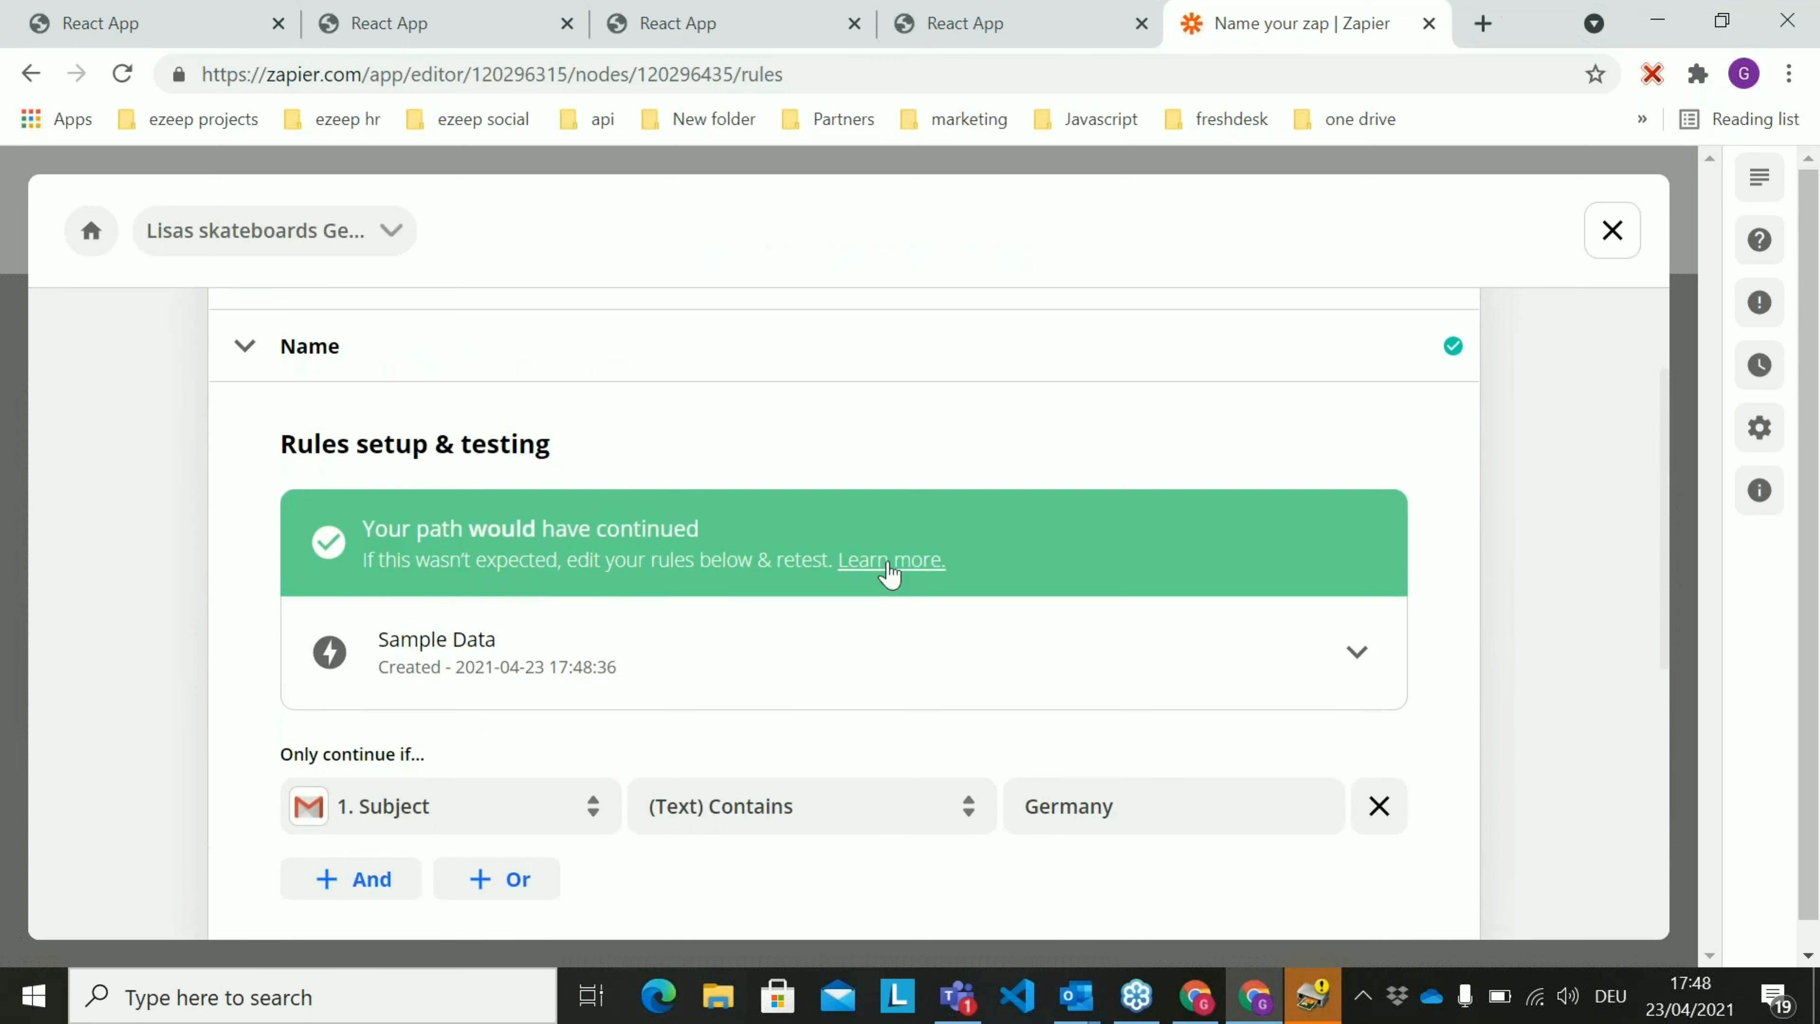
pyautogui.click(1130, 795)
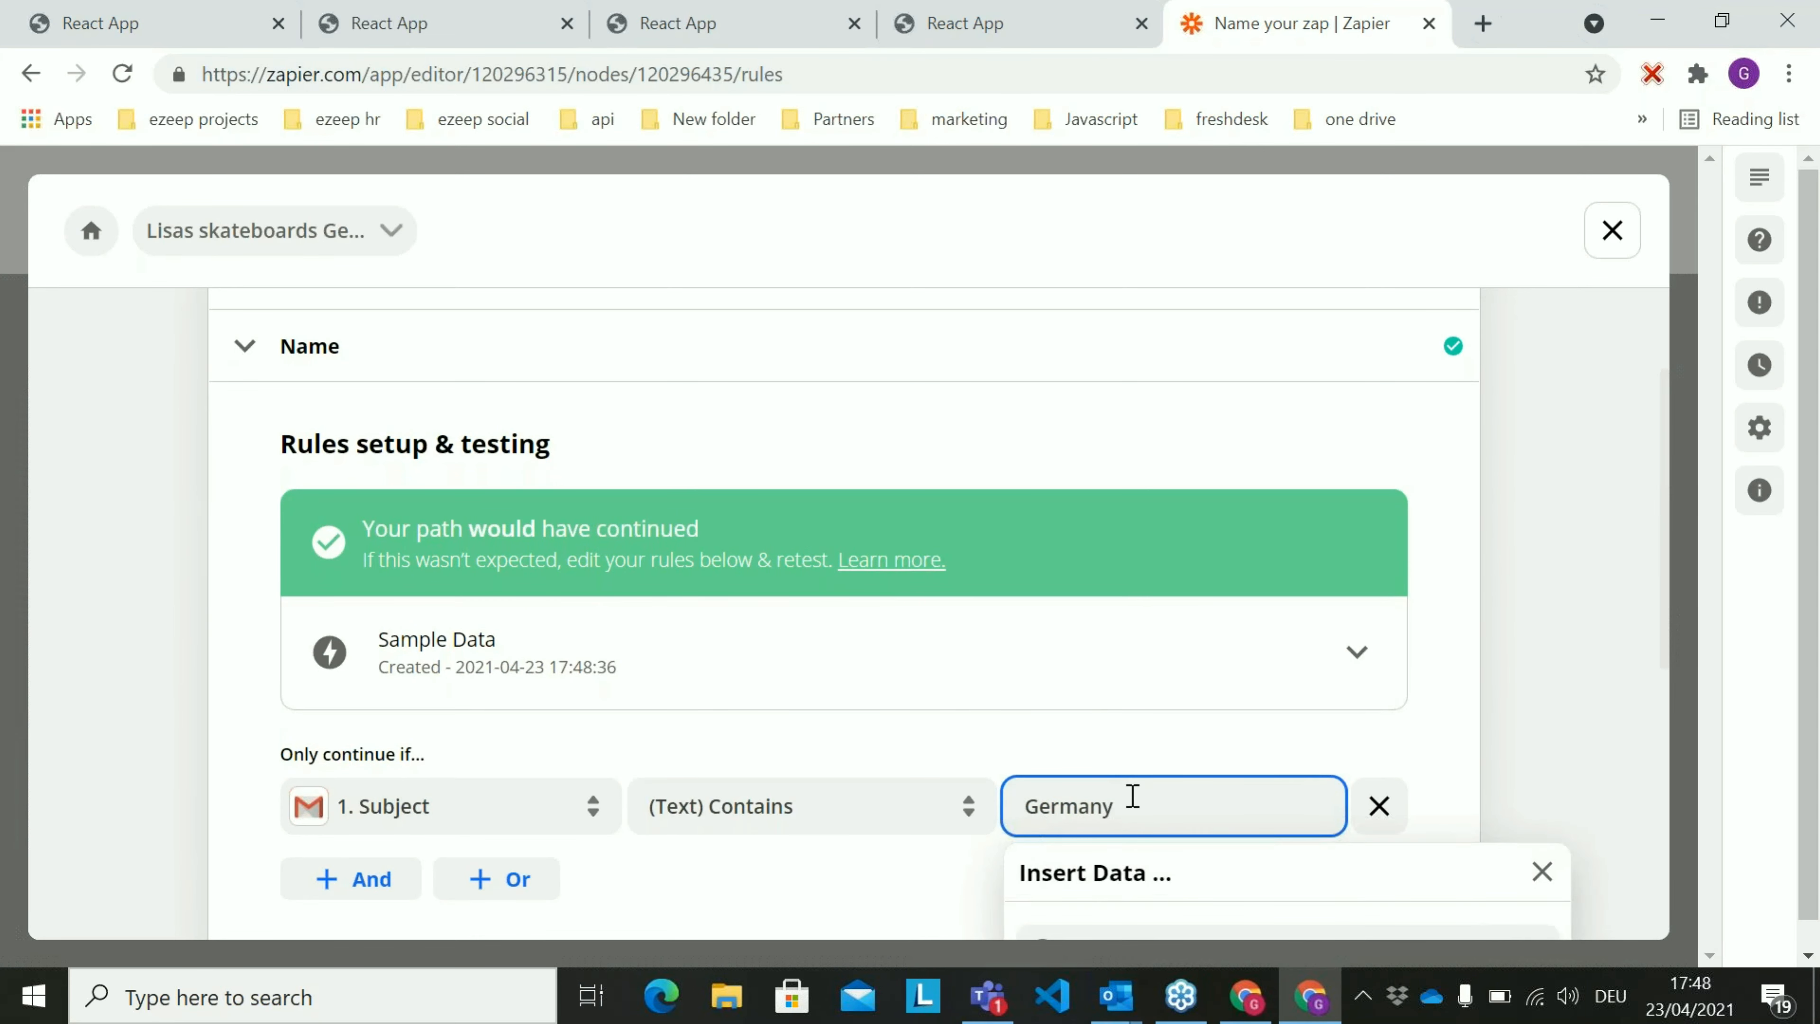
pyautogui.scroll(-6, 1141, 796)
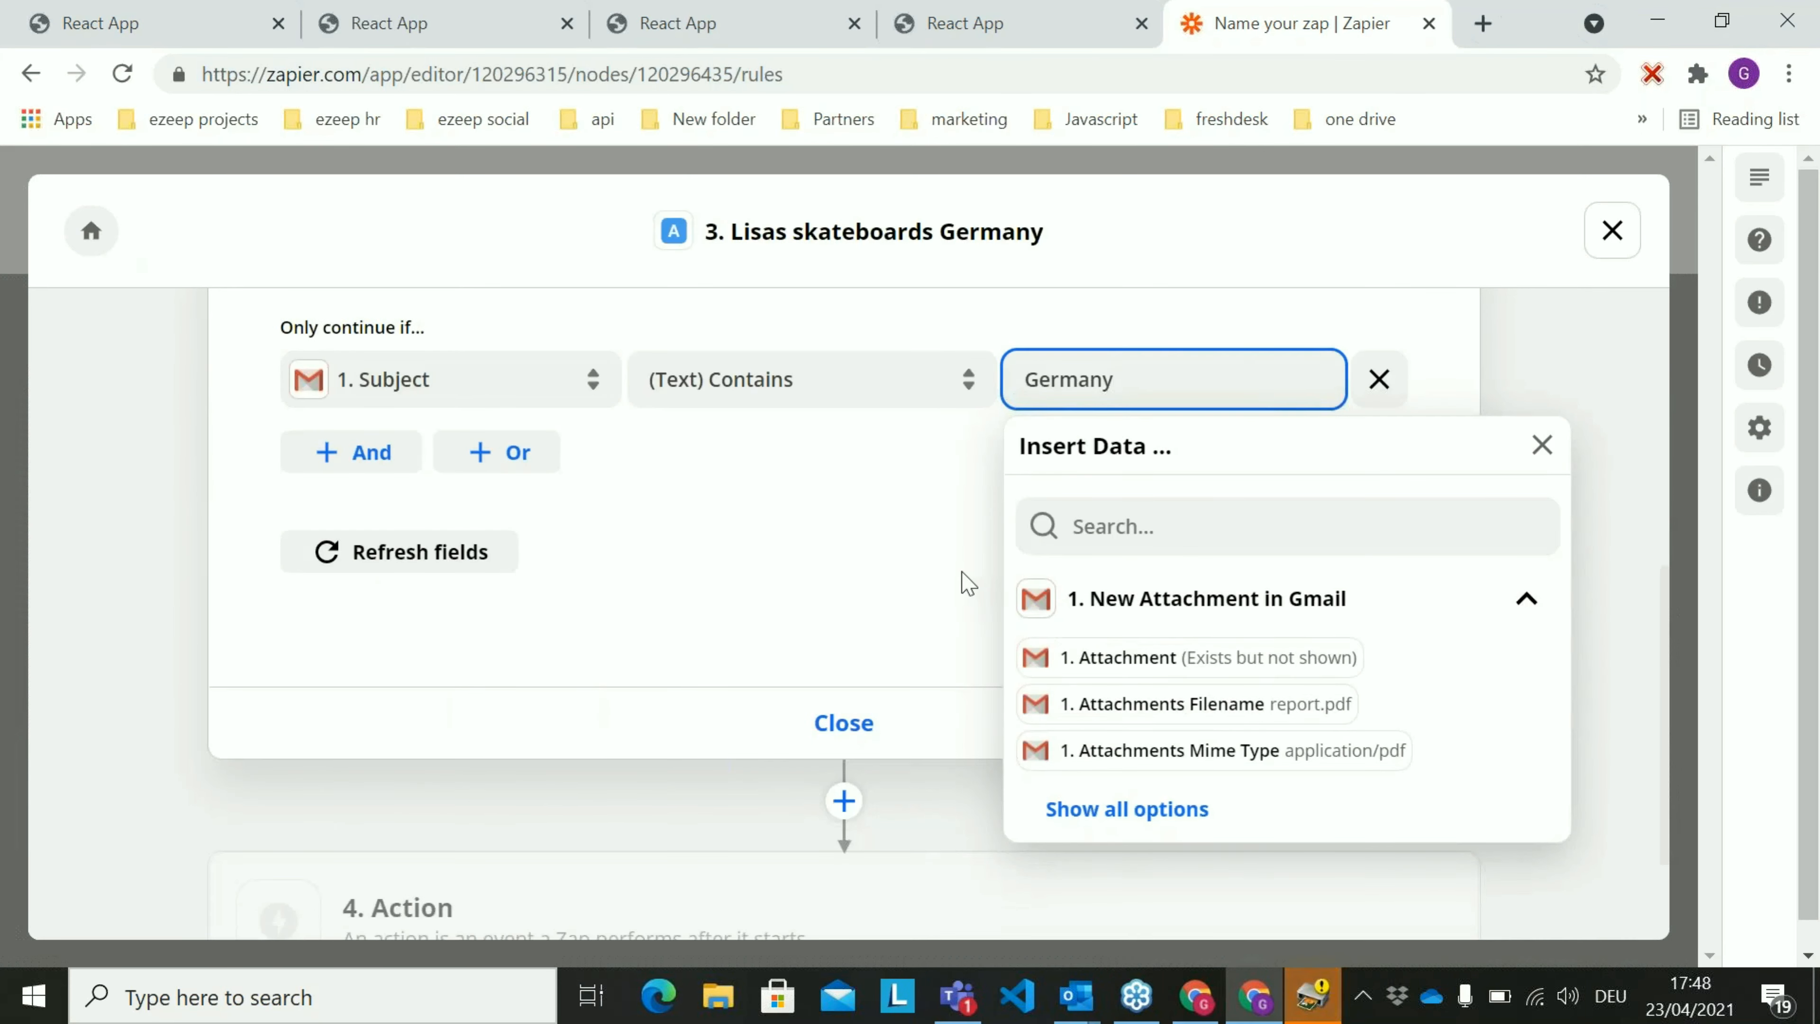
pyautogui.scroll(4, 967, 582)
pyautogui.scroll(-3, 965, 582)
pyautogui.scroll(7, 963, 581)
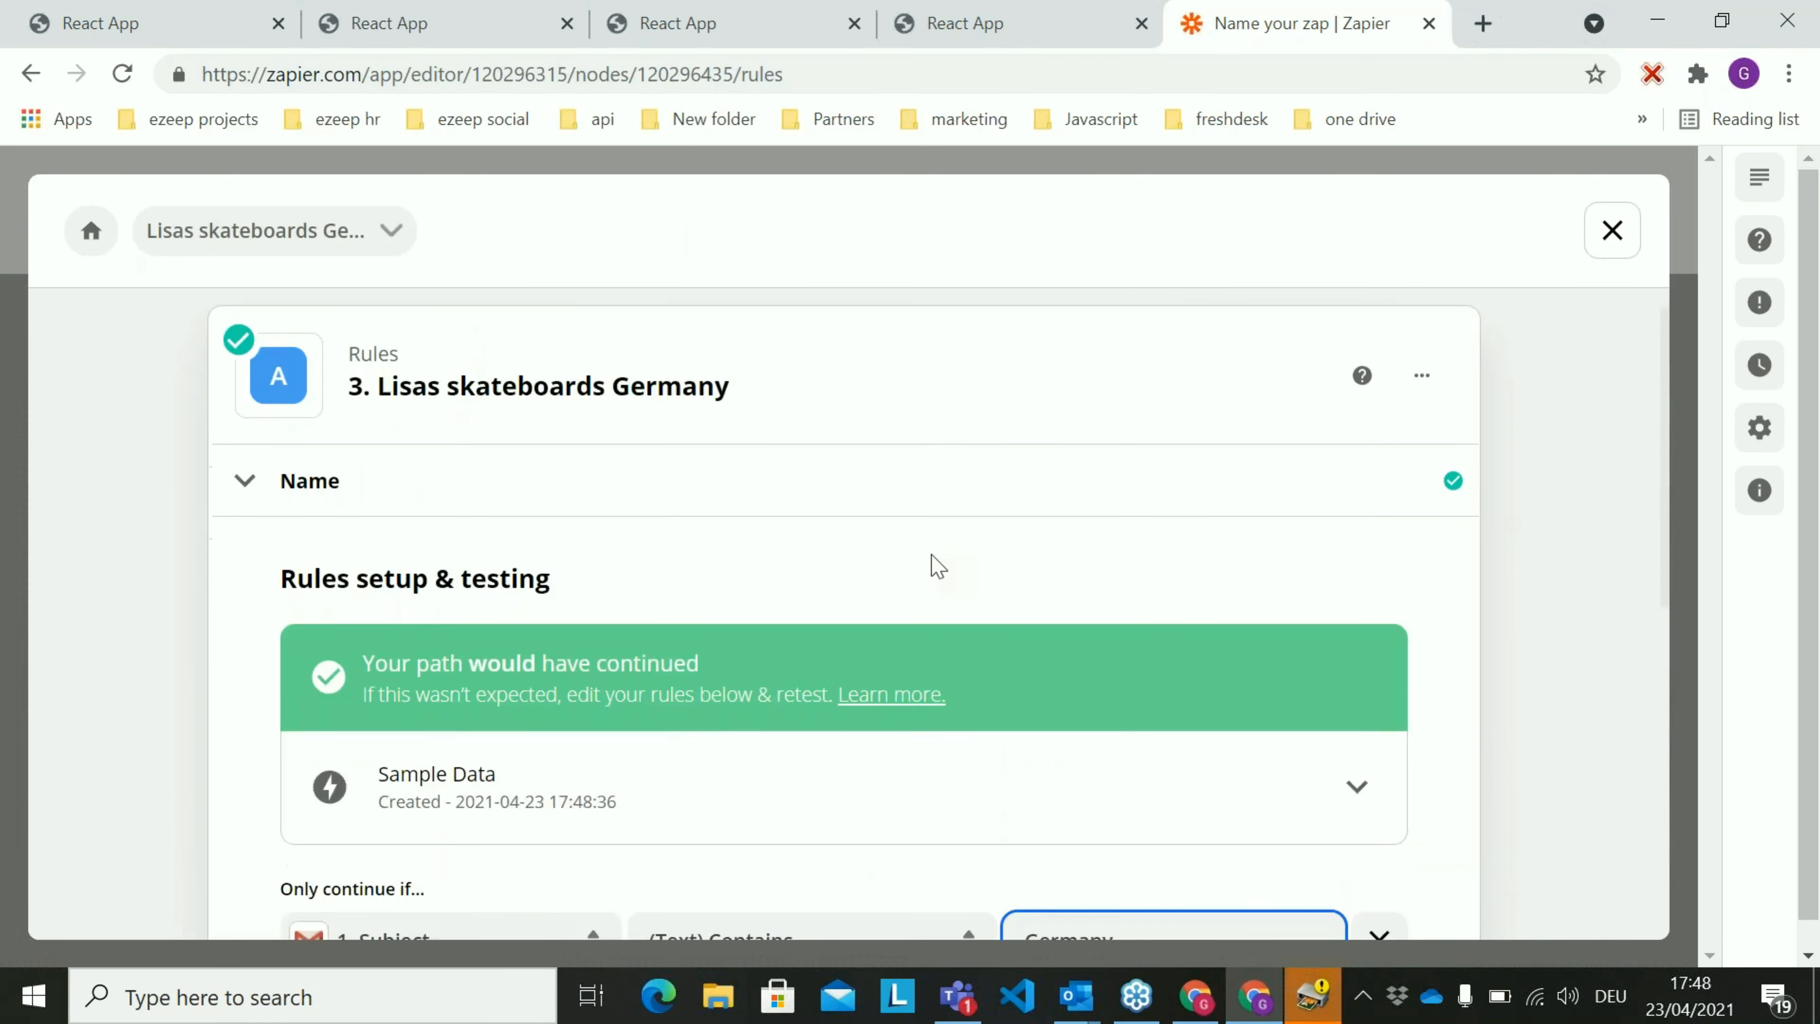
# Open the path's empty Action step, search for ezeep, and choose ezeep Blue printing as its app
pyautogui.scroll(-6, 930, 565)
pyautogui.scroll(-4, 845, 573)
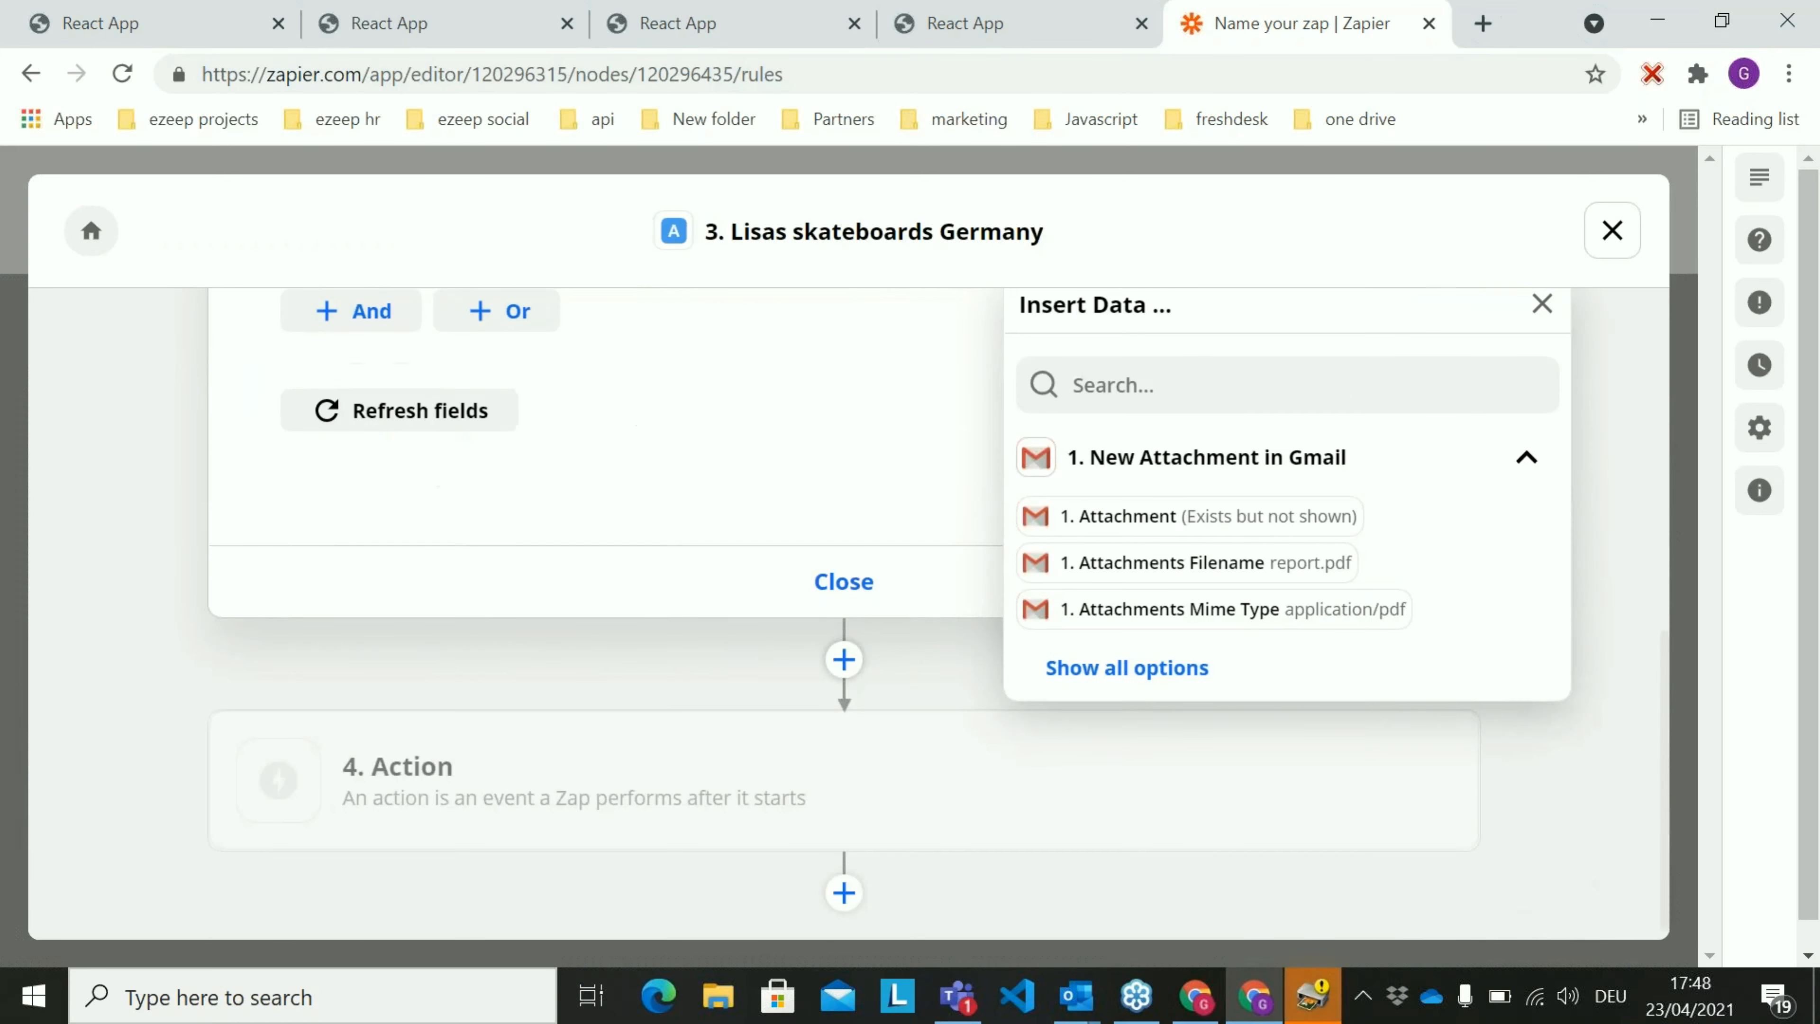
pyautogui.click(847, 786)
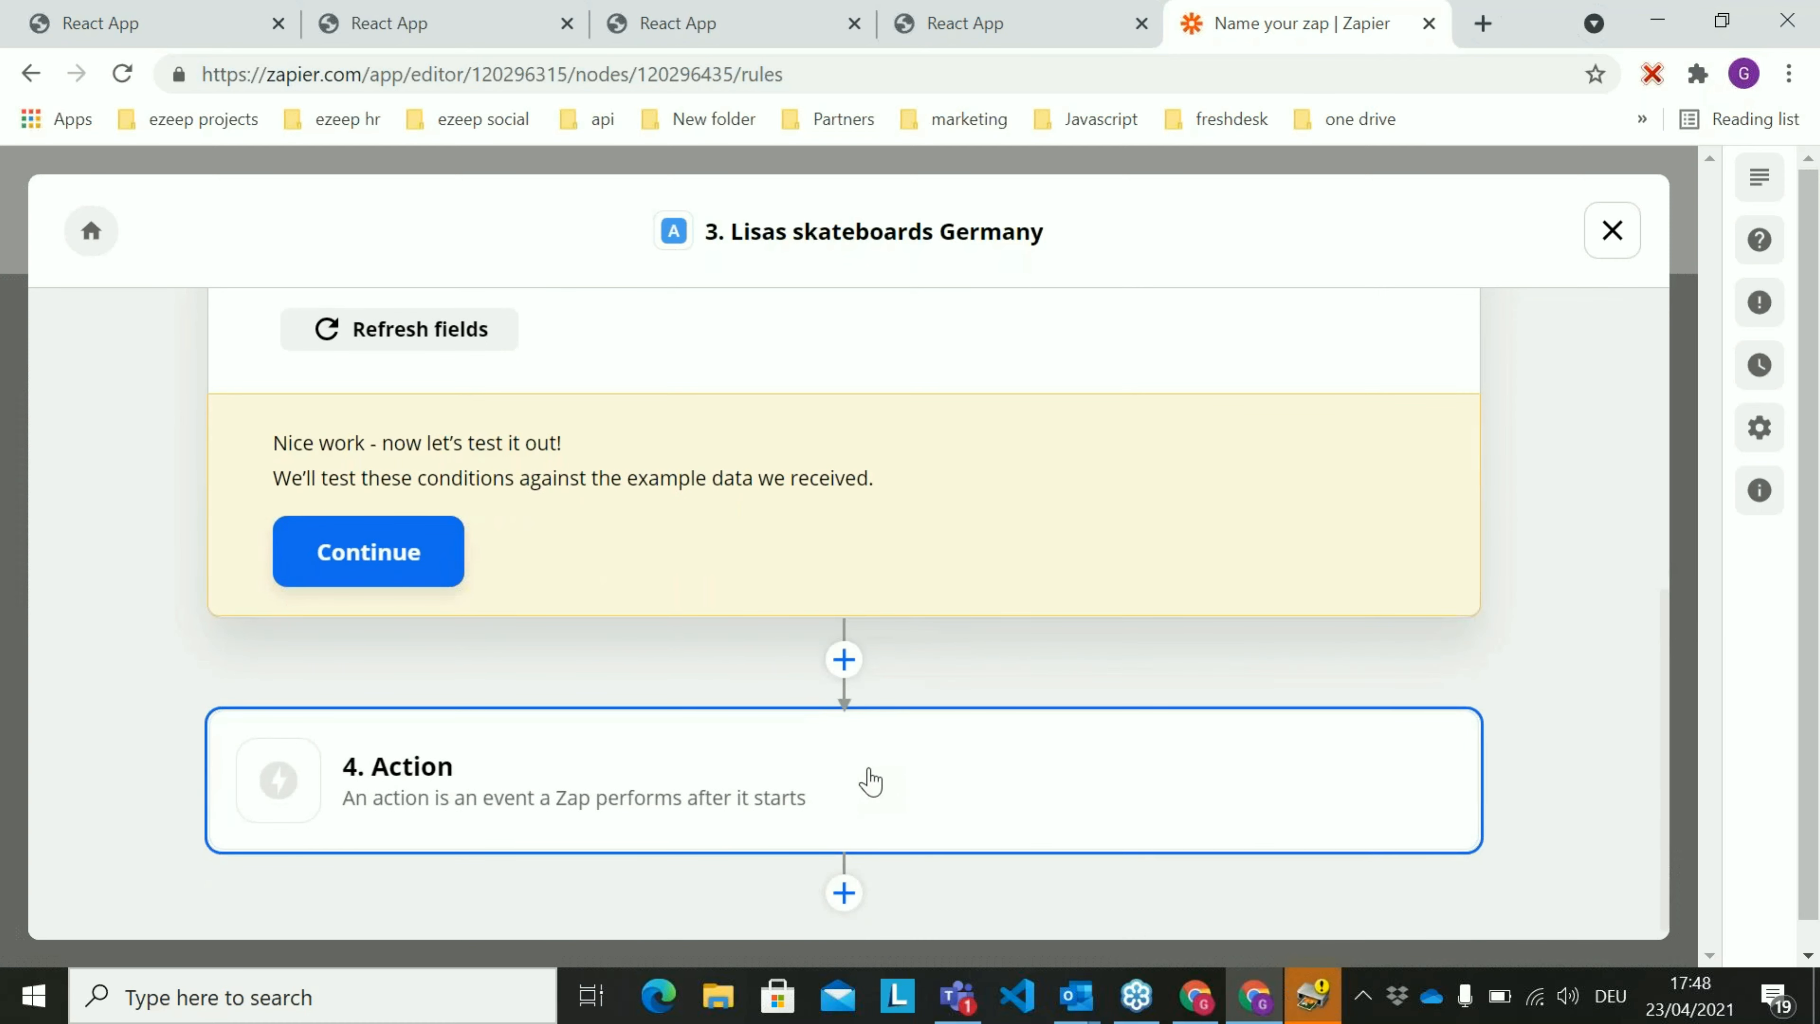
pyautogui.click(871, 782)
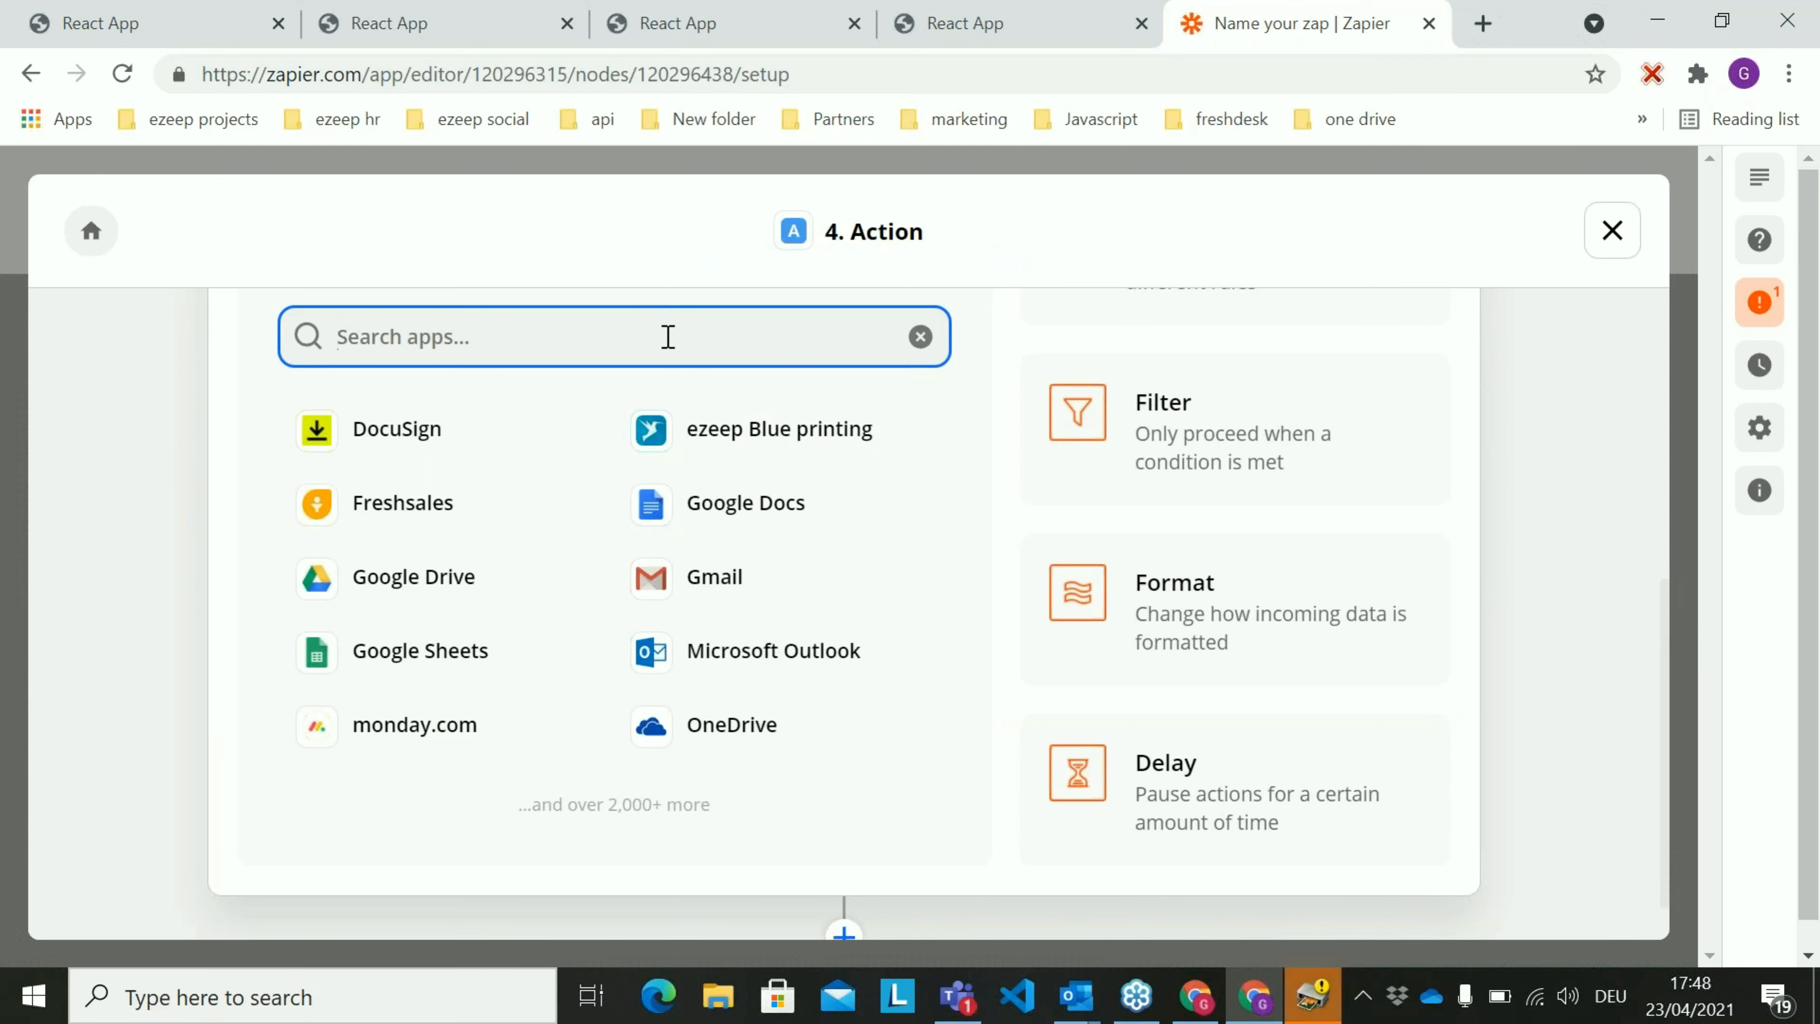
pyautogui.write('ezeep')
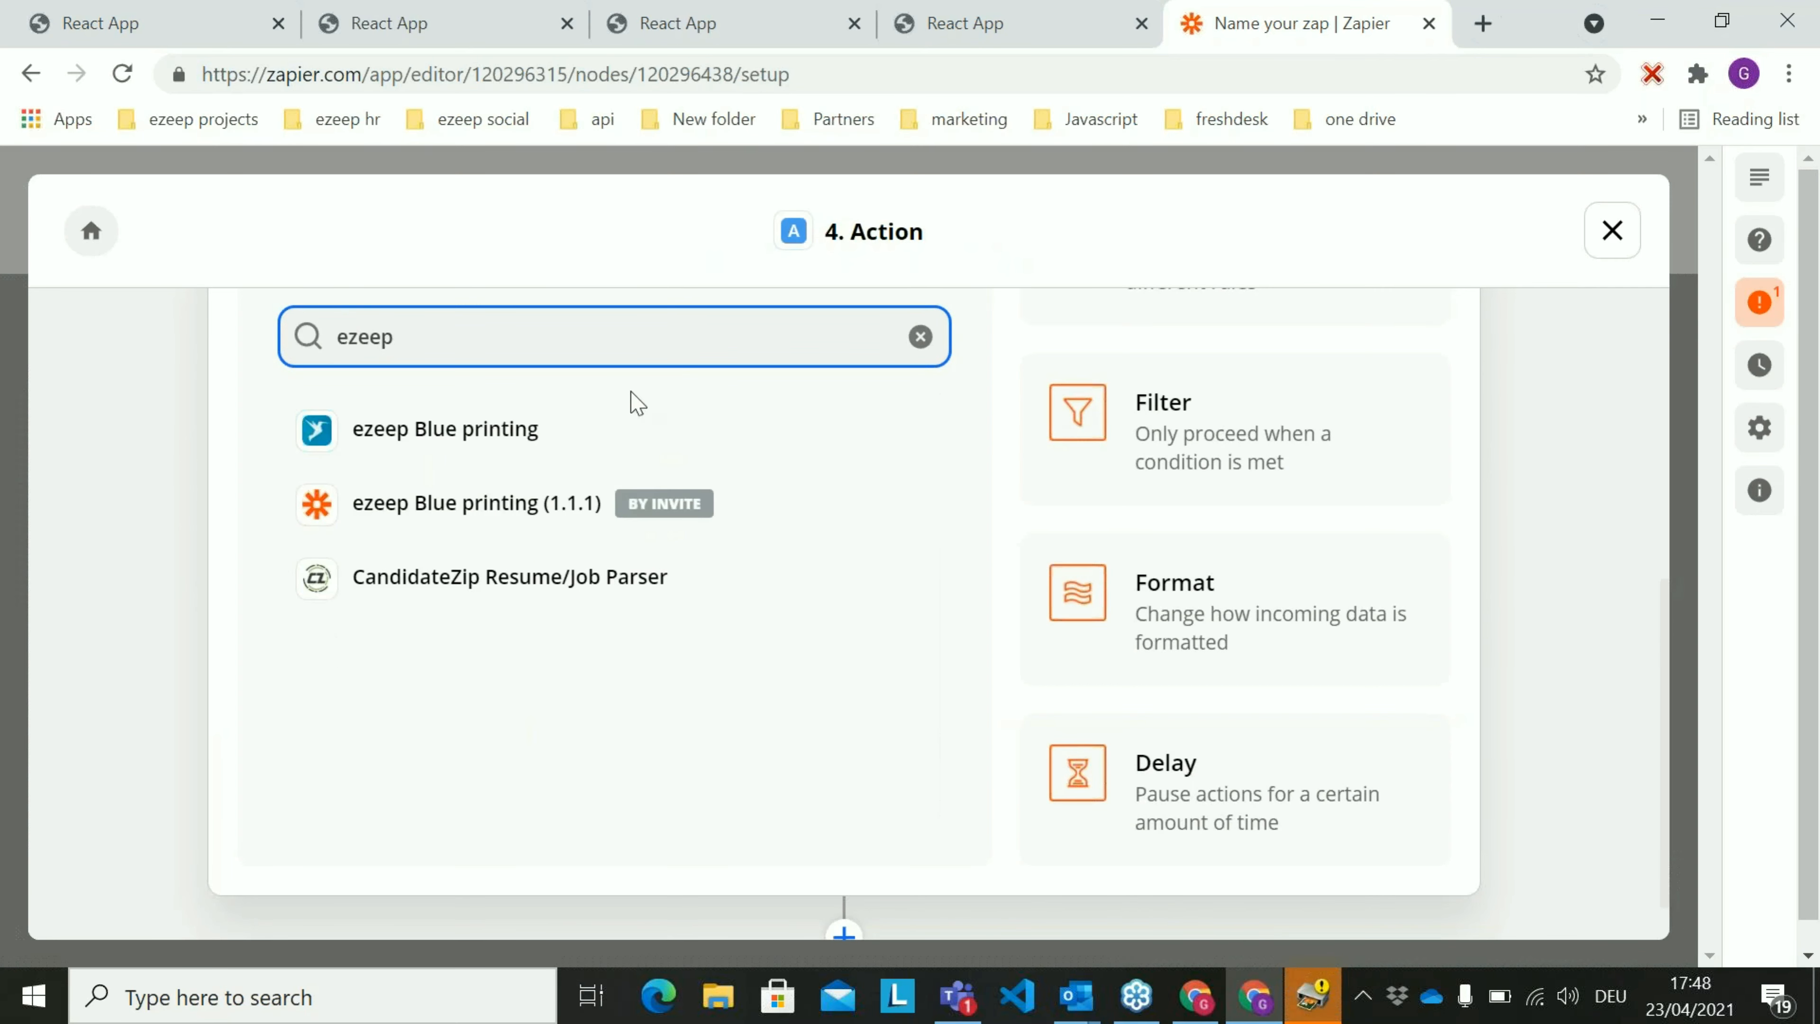
pyautogui.click(553, 425)
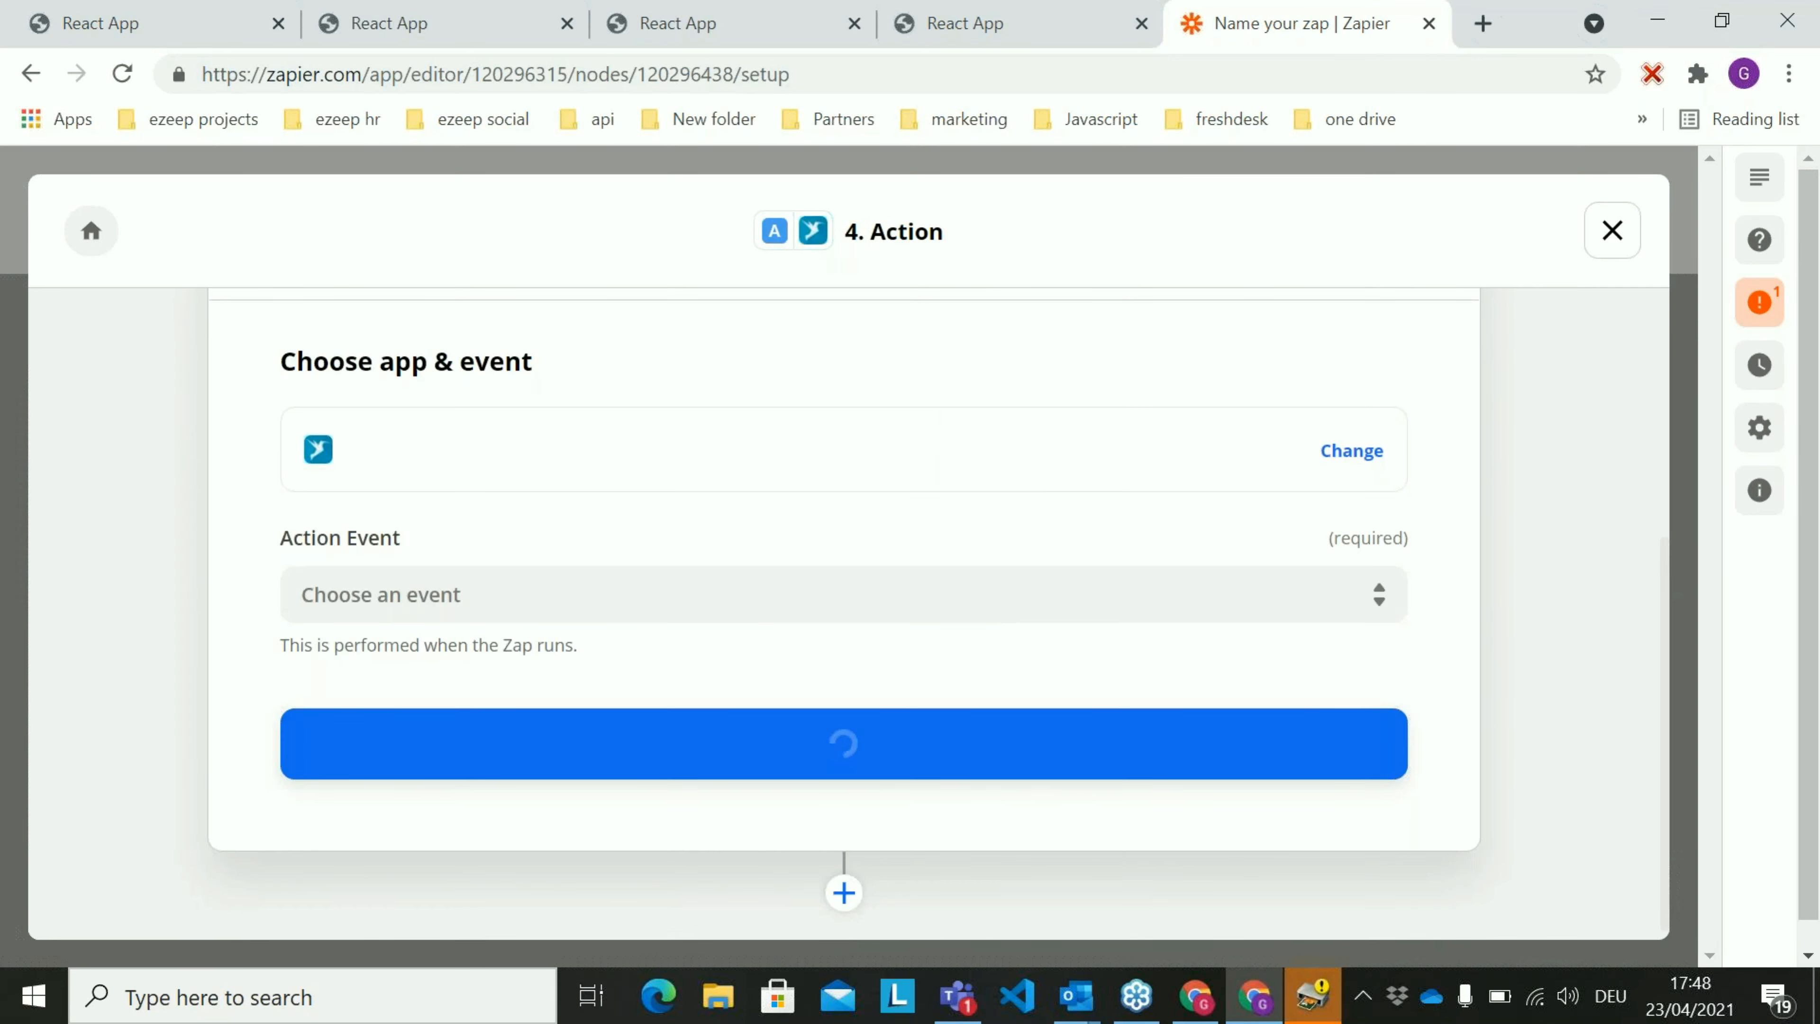
# Set the action event to Print File and select the connected ezeep Blue printing account that is used in 1 Zap
pyautogui.click(781, 589)
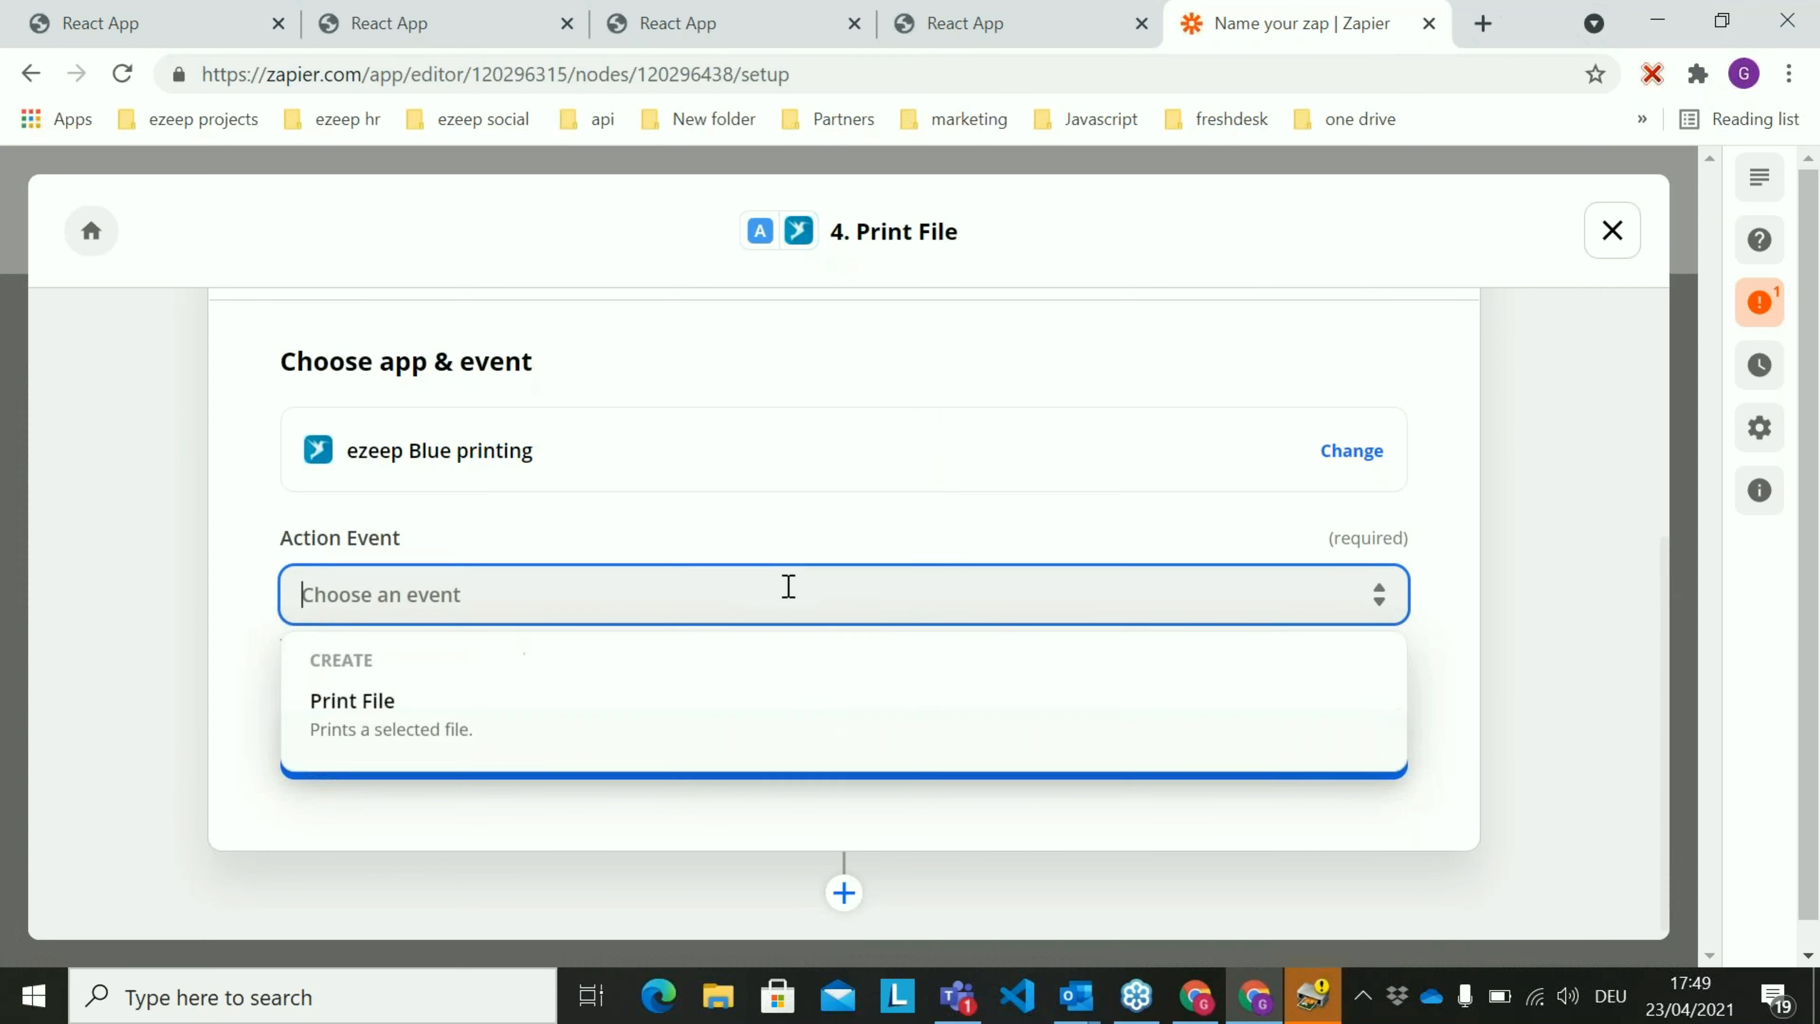
pyautogui.click(470, 739)
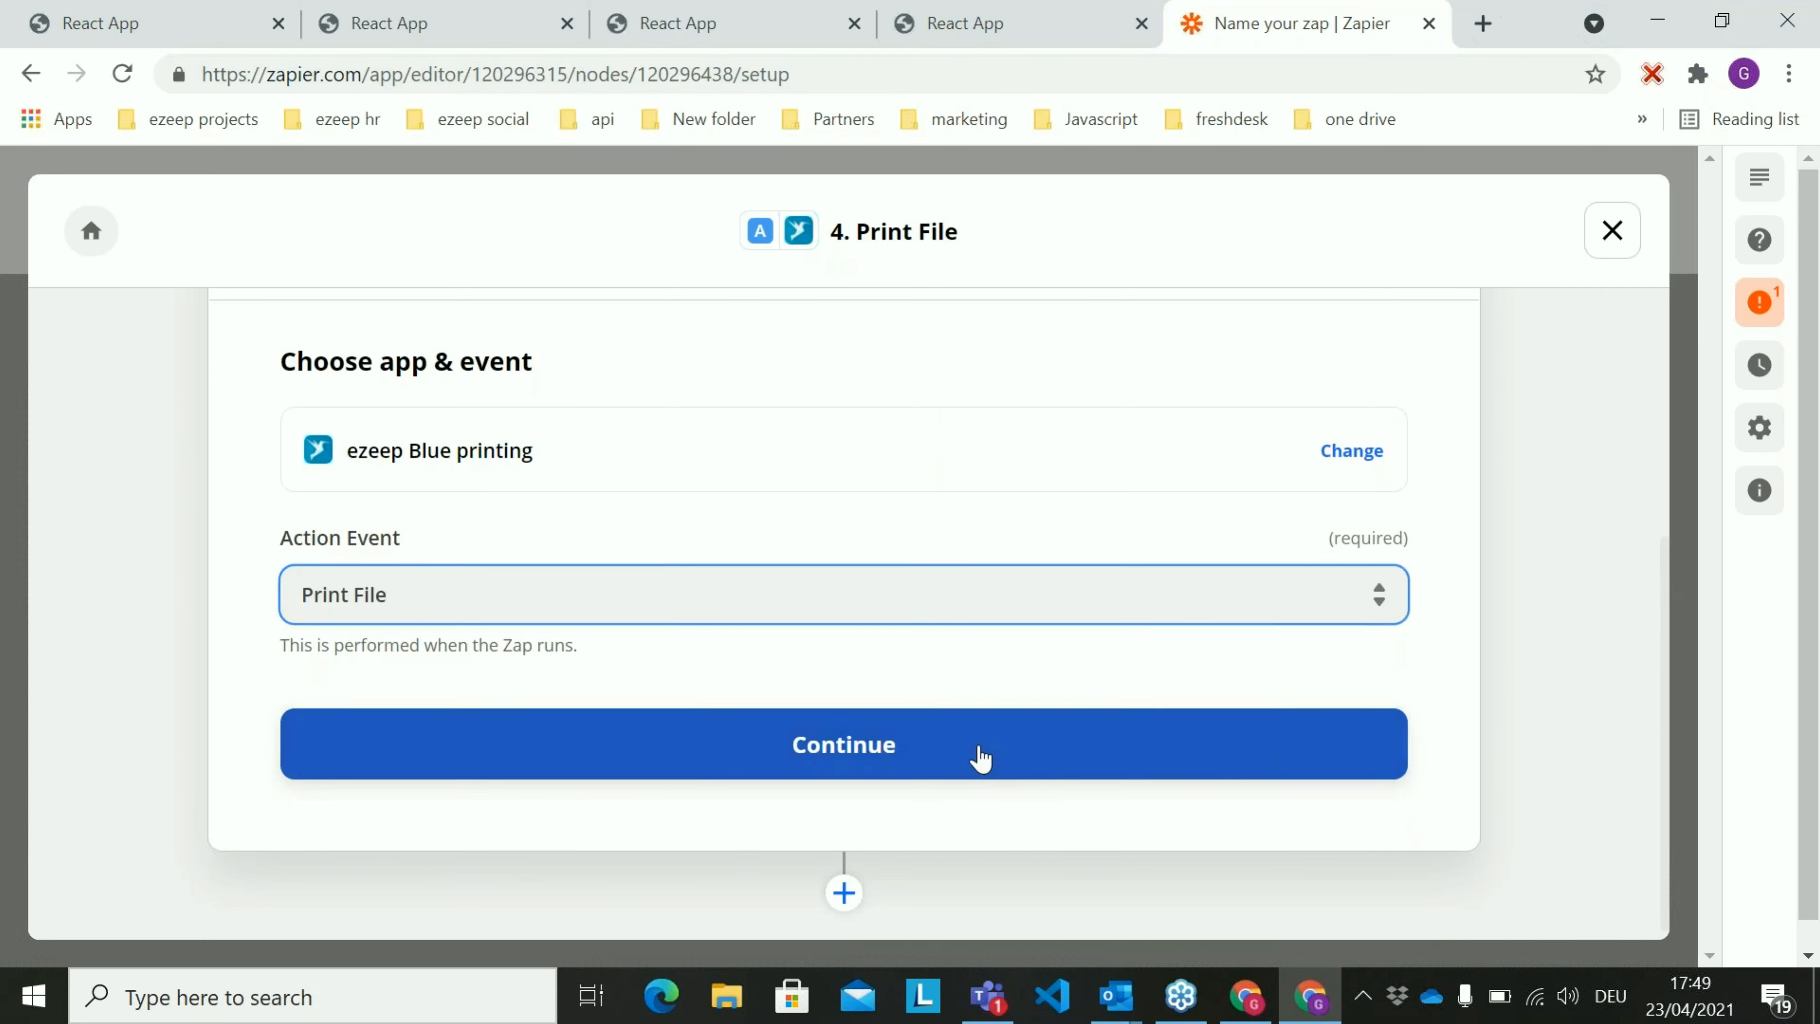
pyautogui.click(980, 757)
pyautogui.click(1089, 631)
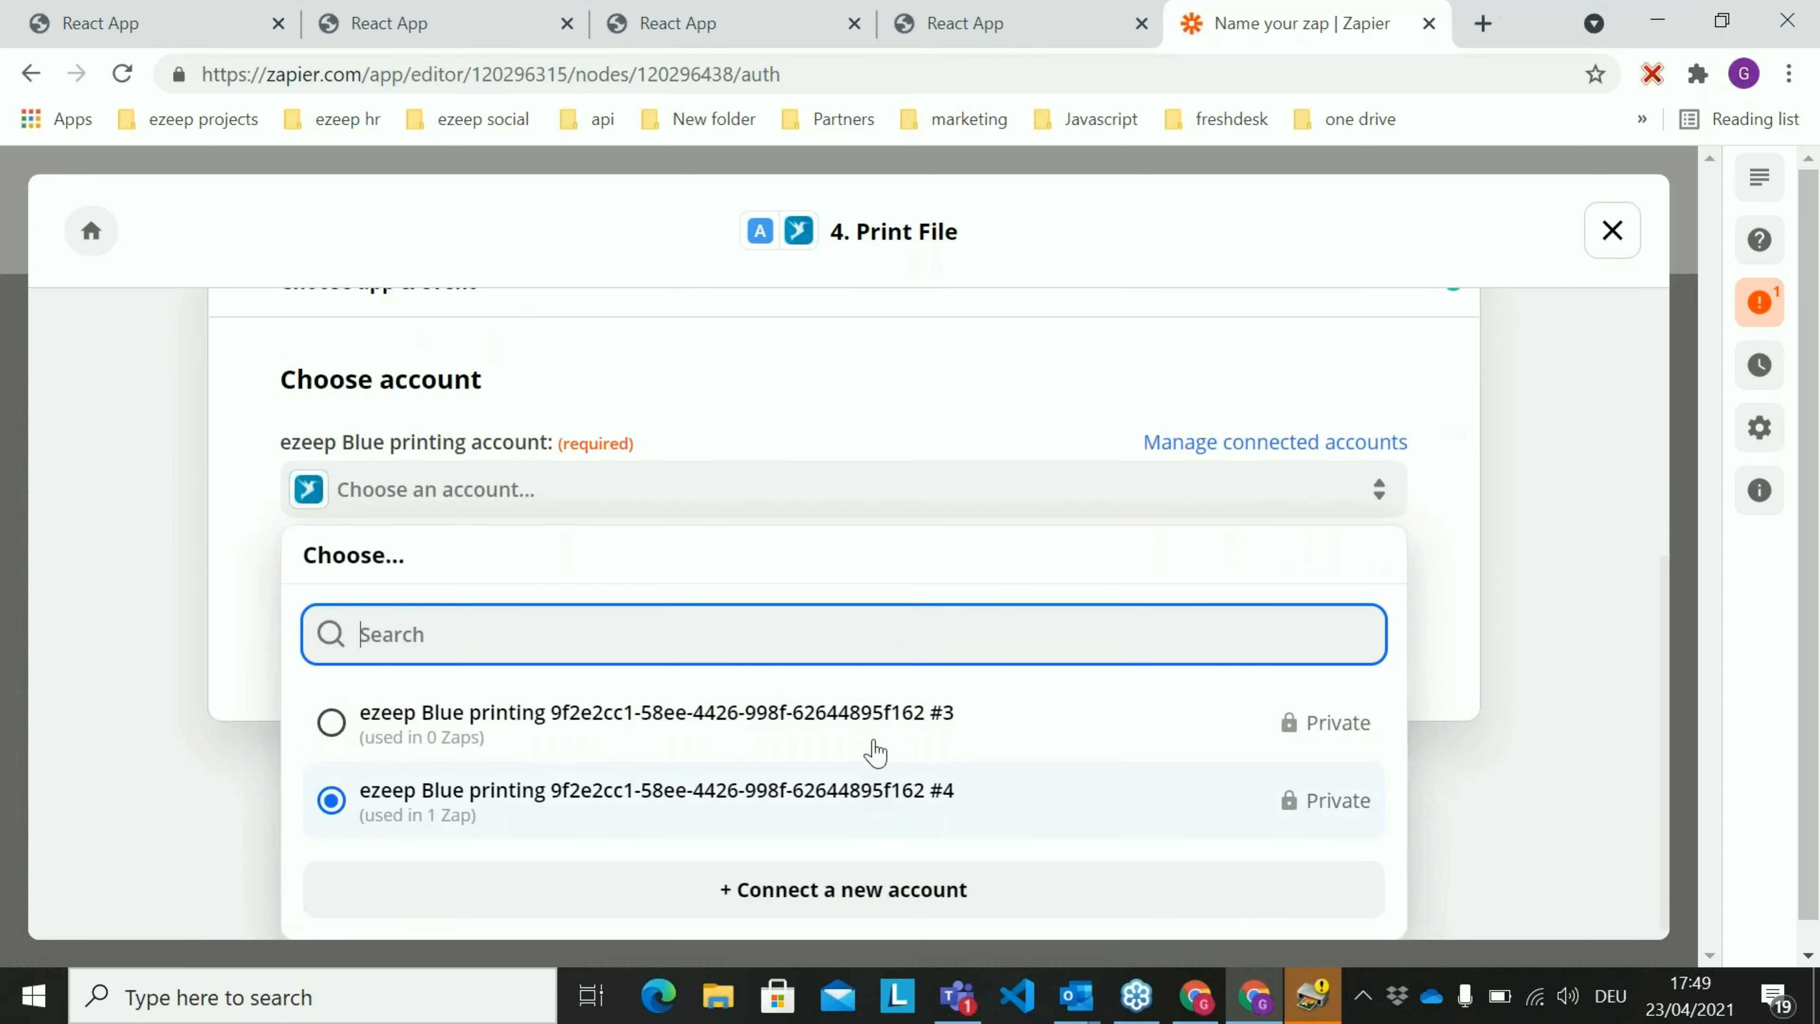
pyautogui.click(888, 785)
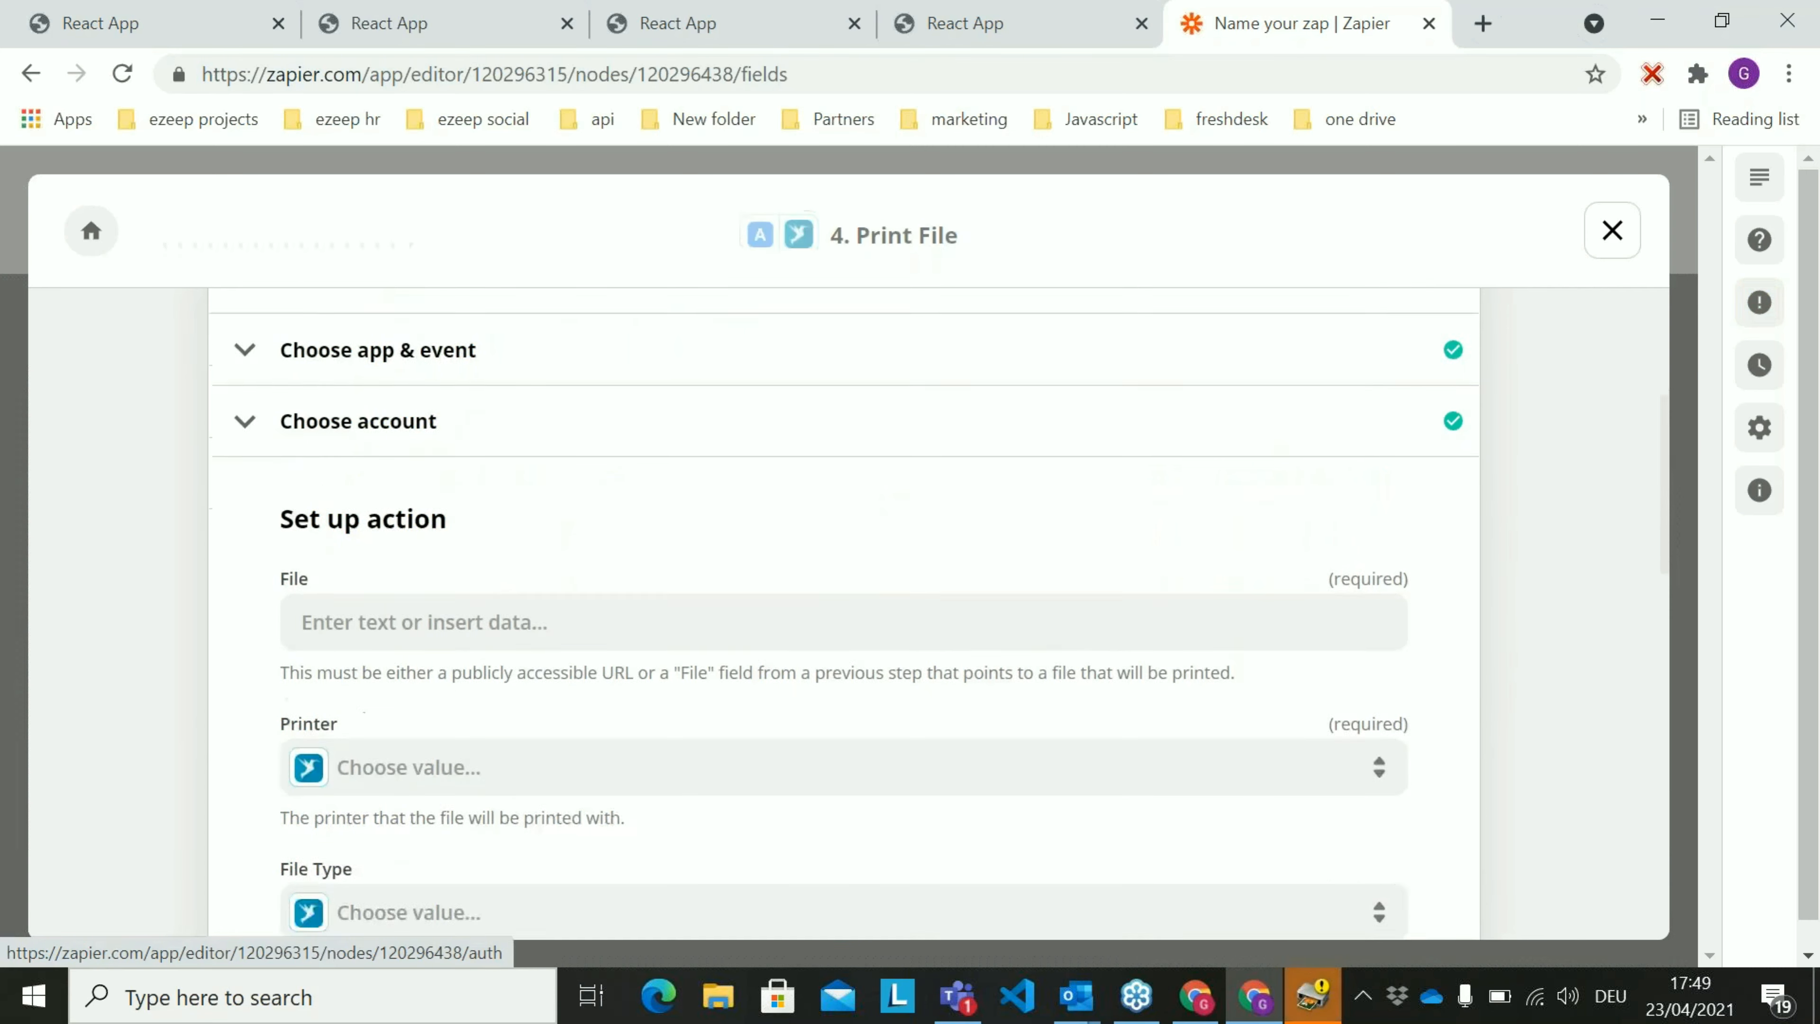
# Set the Print File action's File to the Gmail Attachment and its Printer to Berlin Printer
pyautogui.click(596, 399)
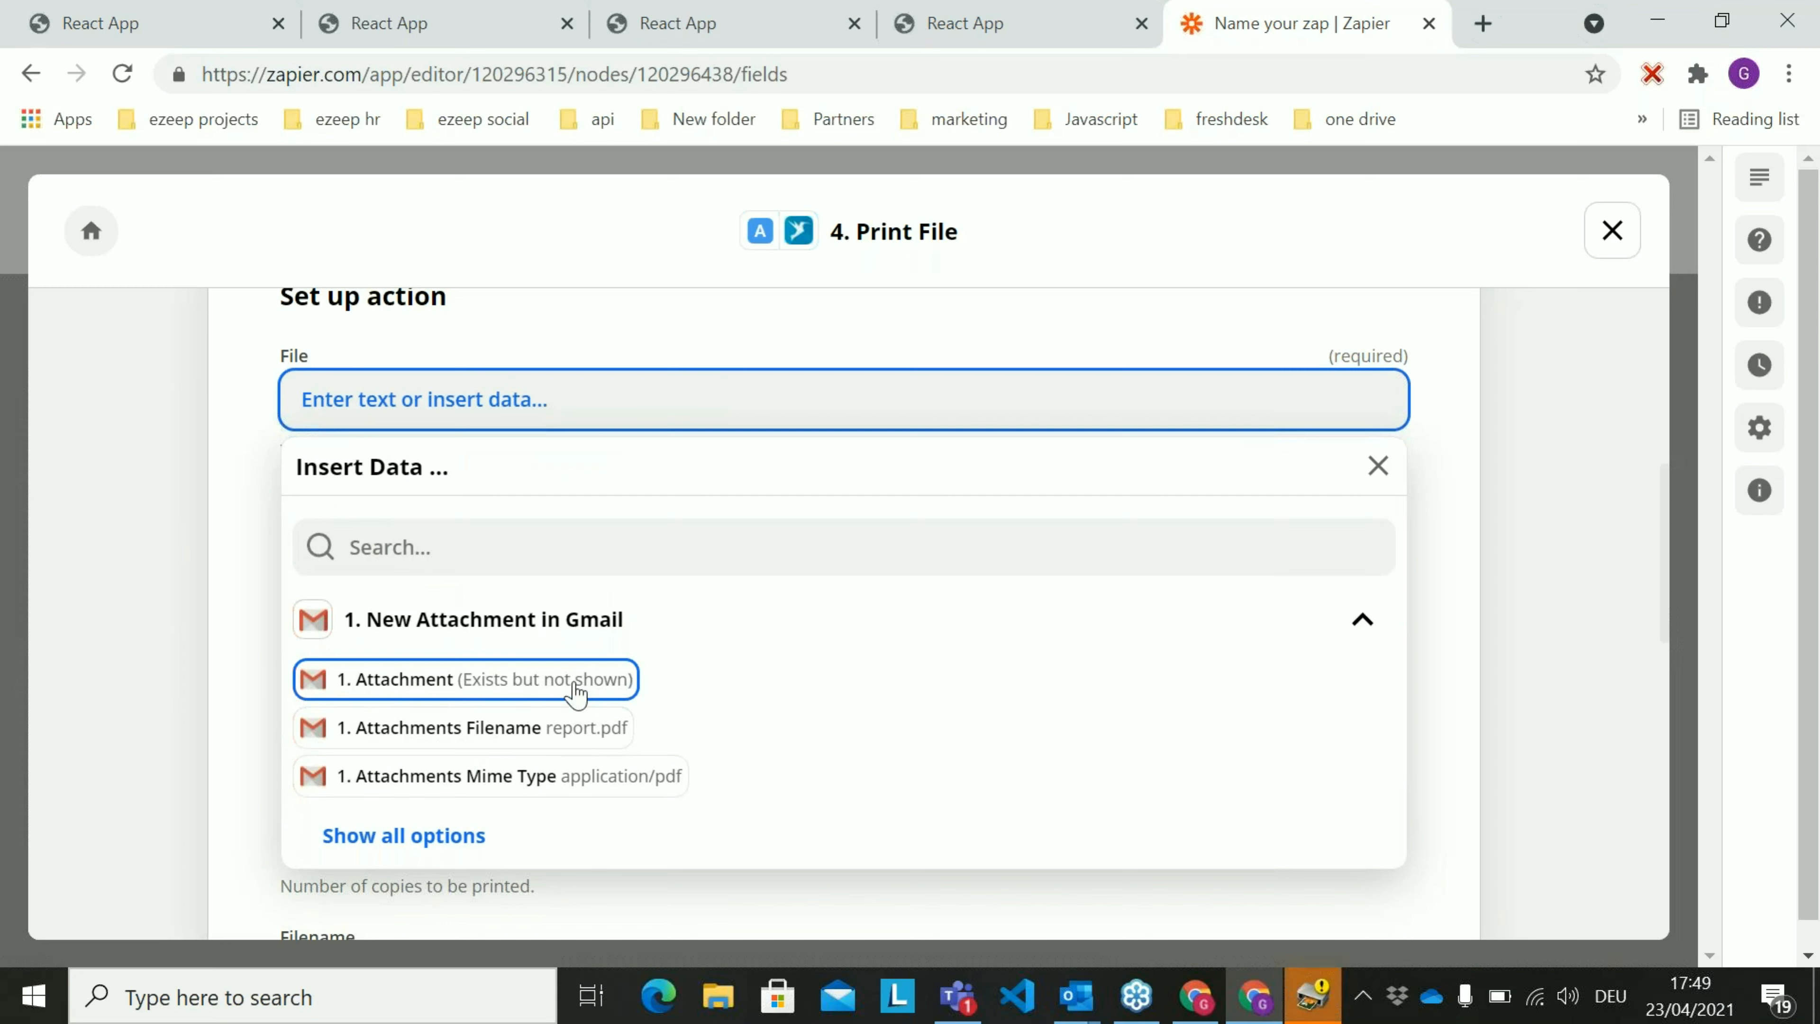
pyautogui.click(496, 685)
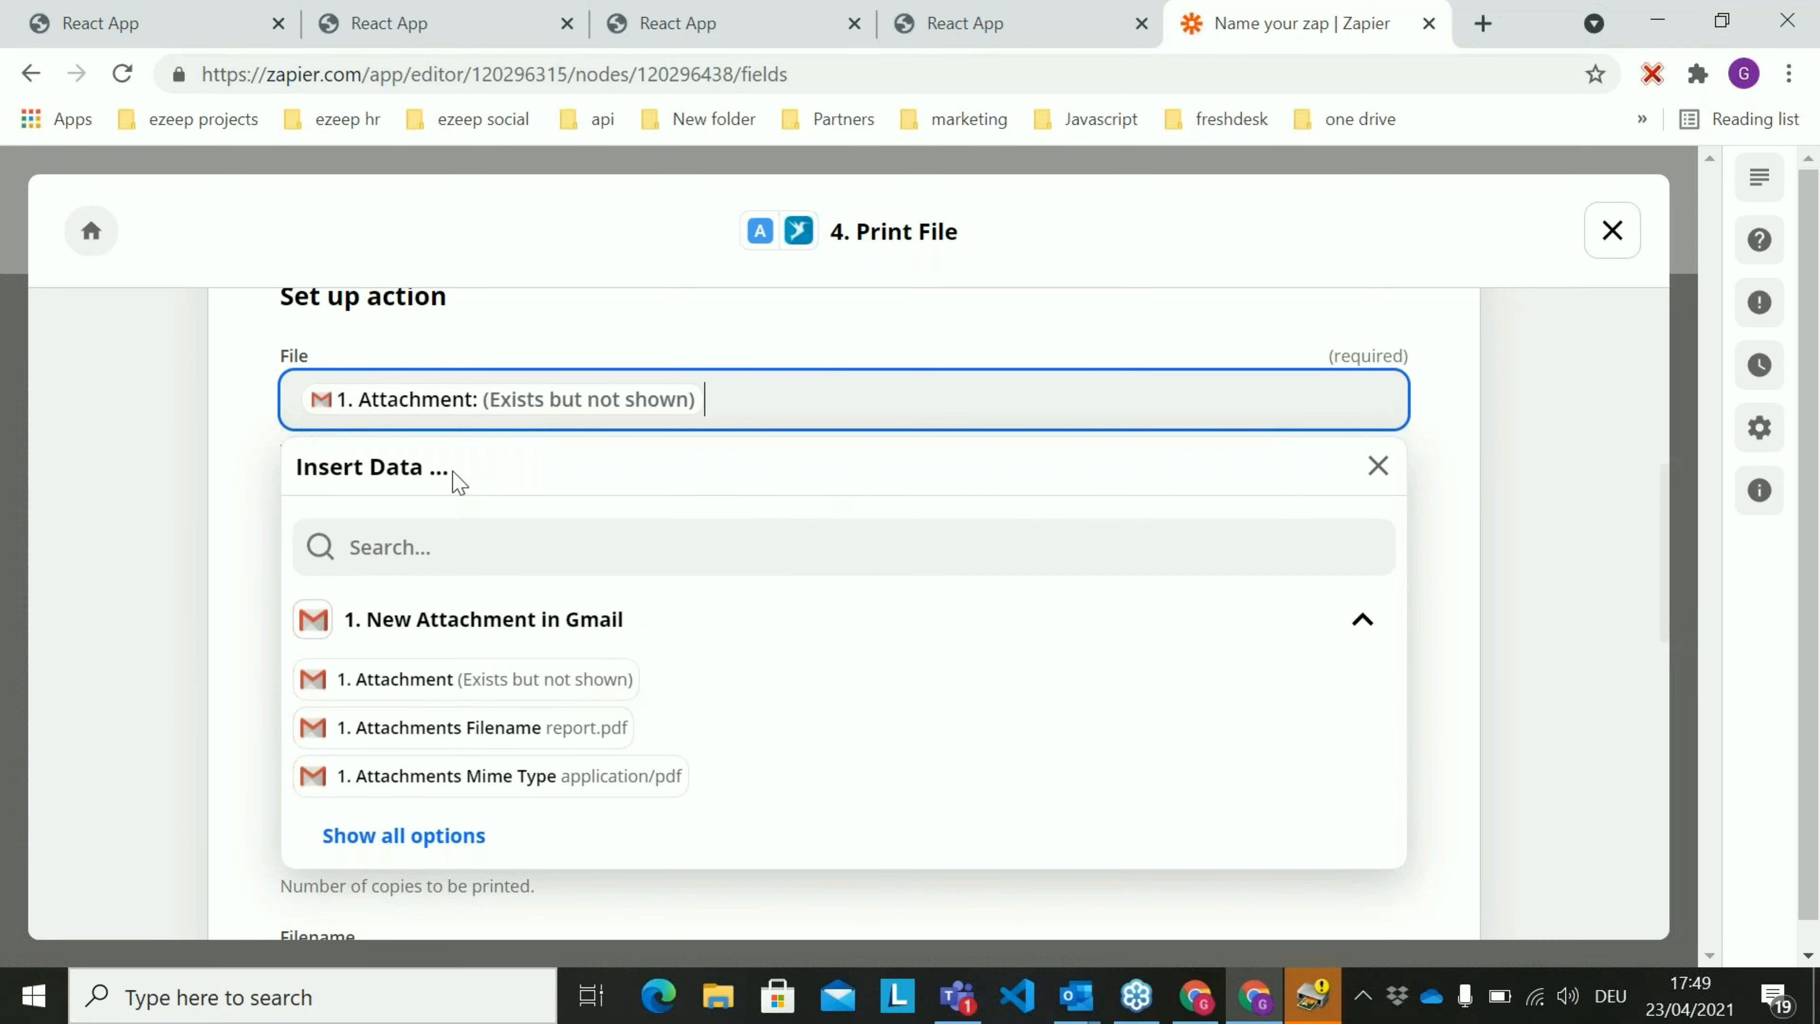
pyautogui.click(878, 353)
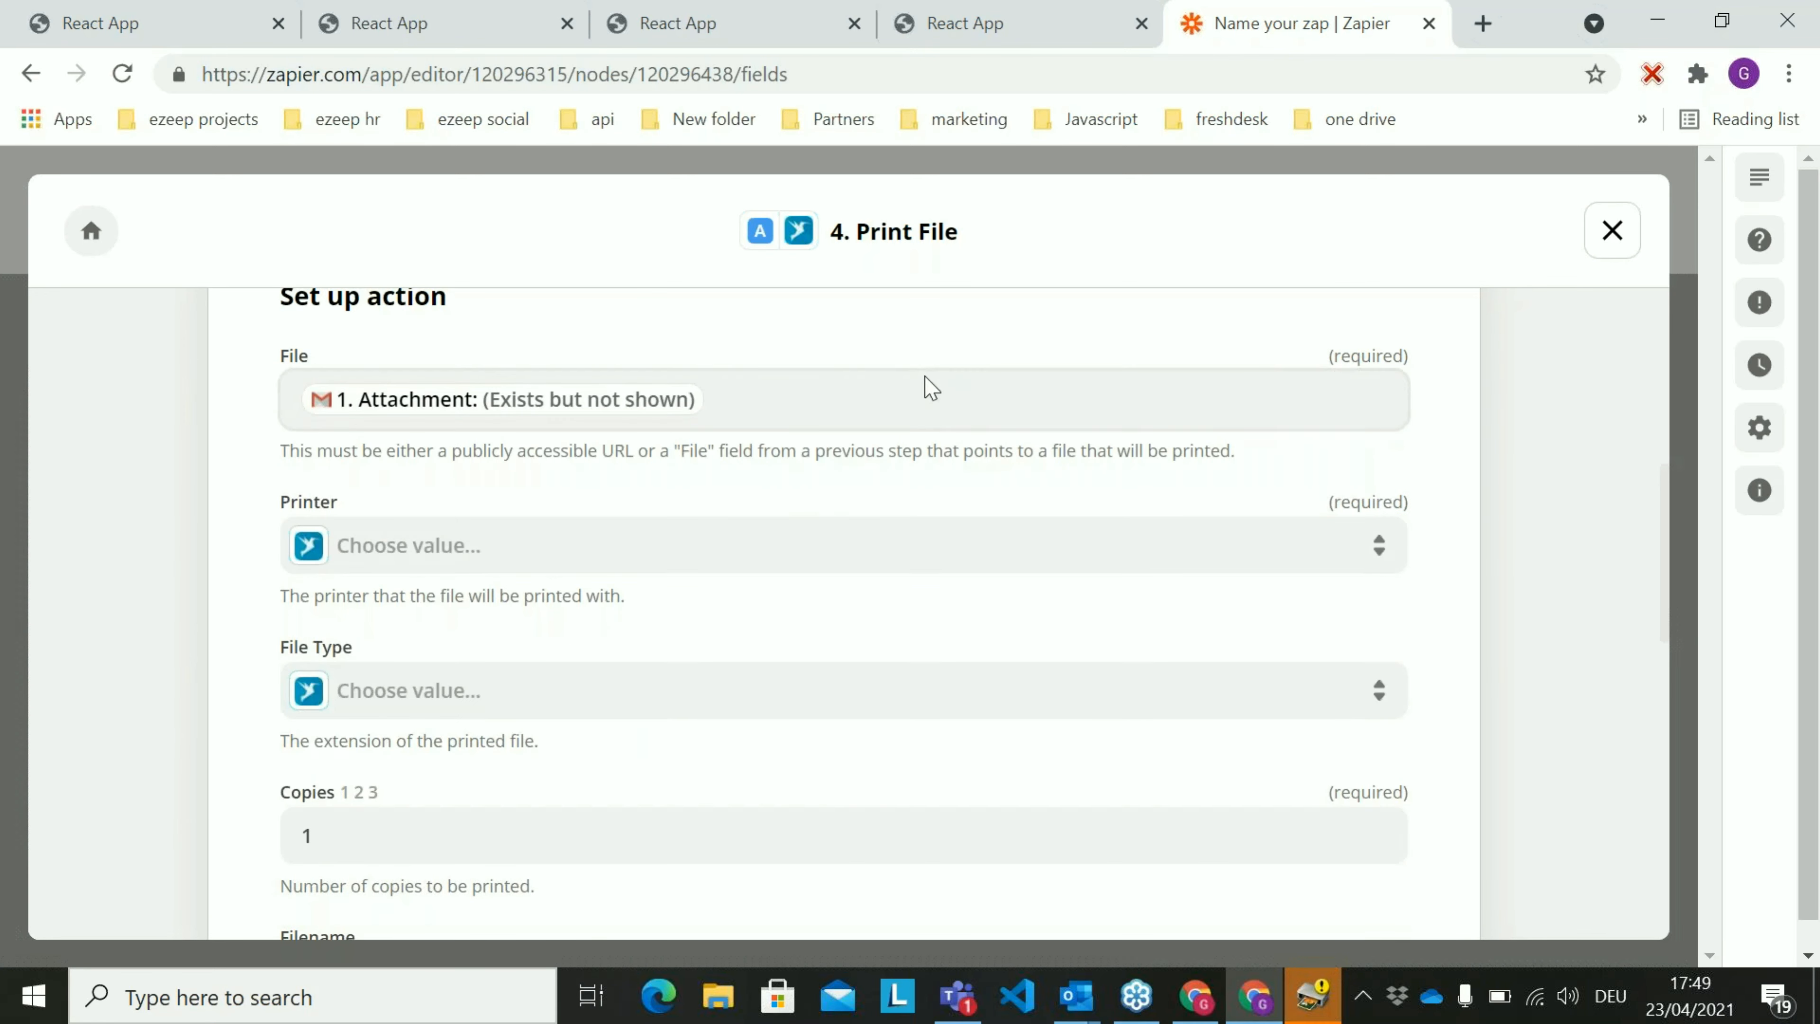
pyautogui.scroll(-2, 678, 402)
pyautogui.click(681, 405)
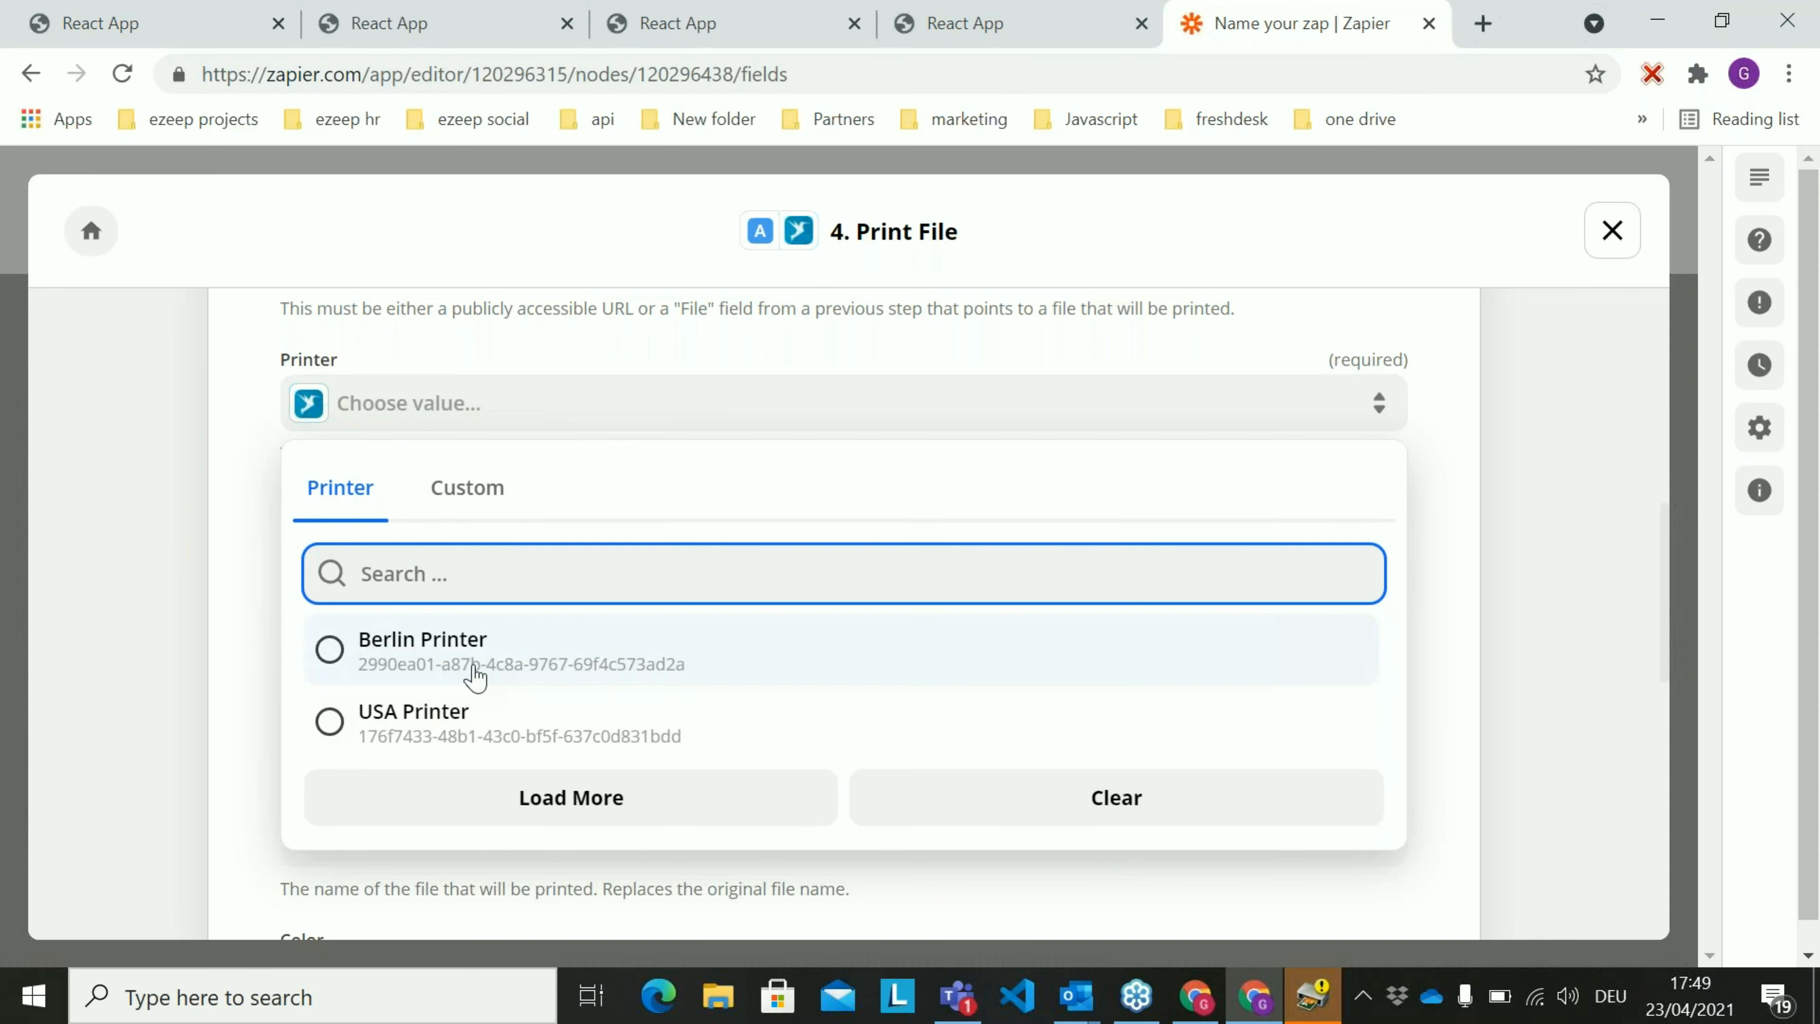
pyautogui.click(519, 658)
# Set the File Type of the Print File action to pdf
pyautogui.scroll(-2, 245, 546)
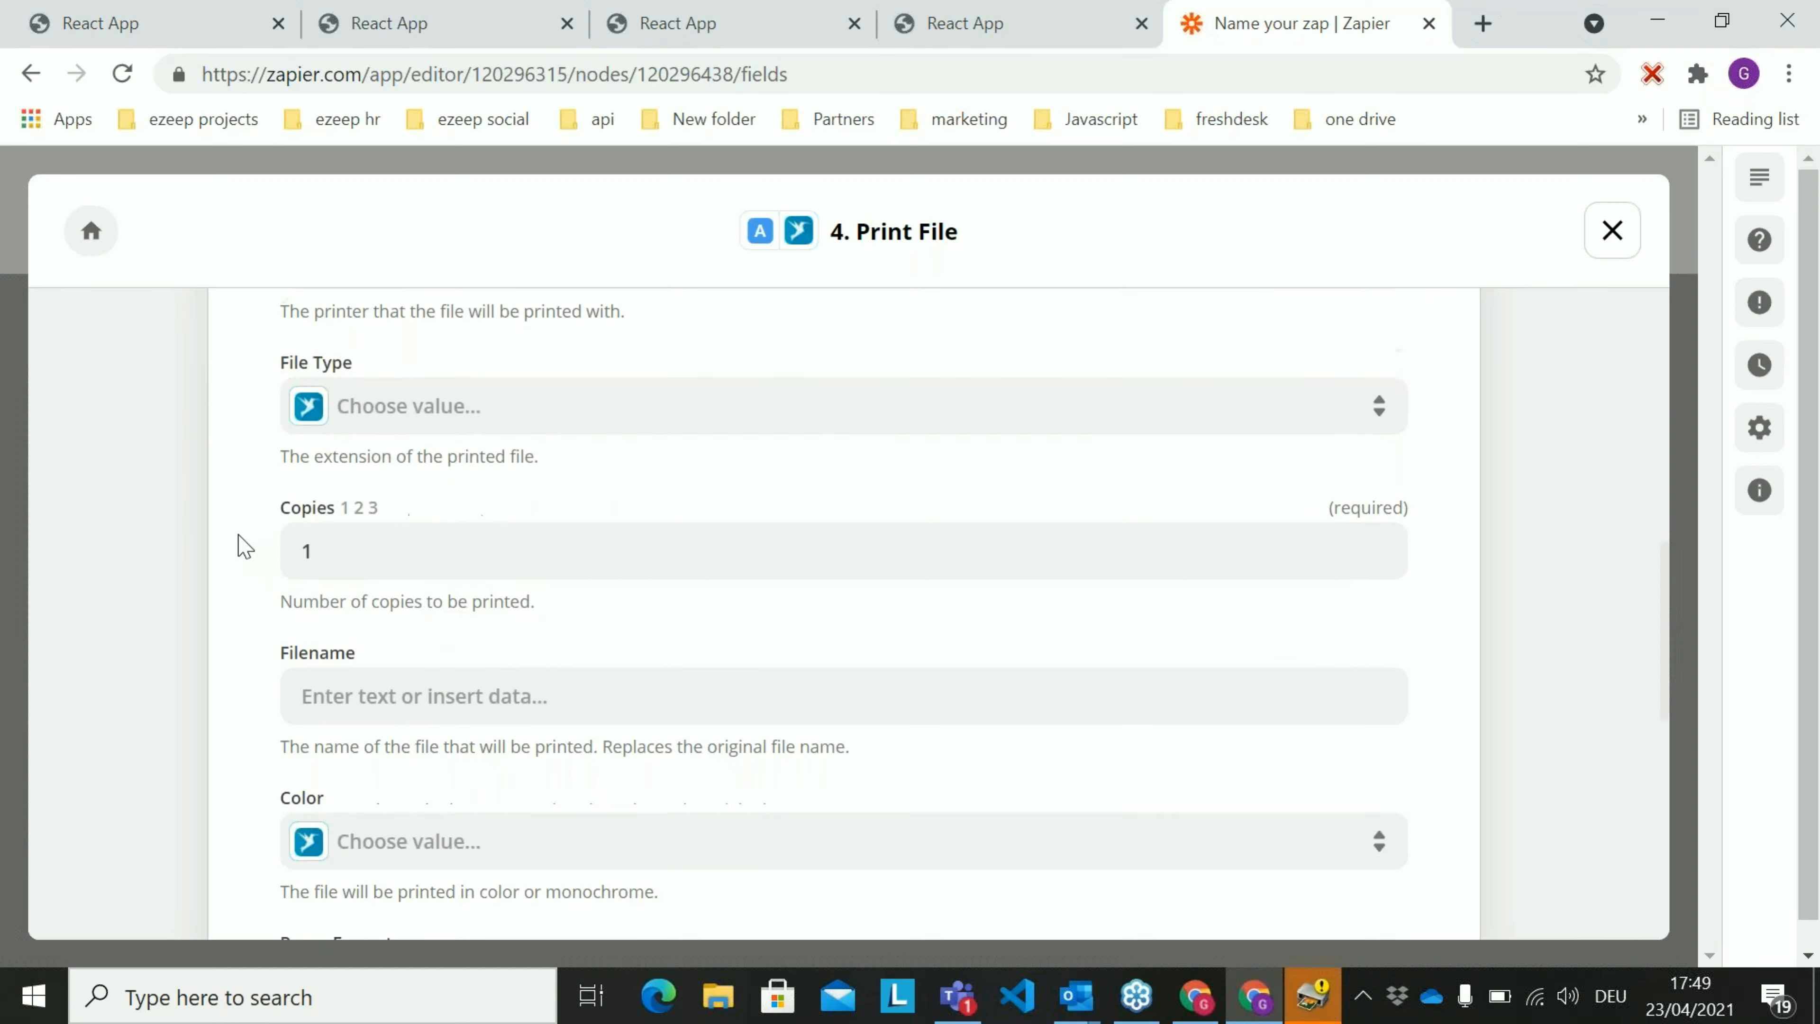
pyautogui.scroll(-4, 468, 528)
pyautogui.scroll(4, 467, 529)
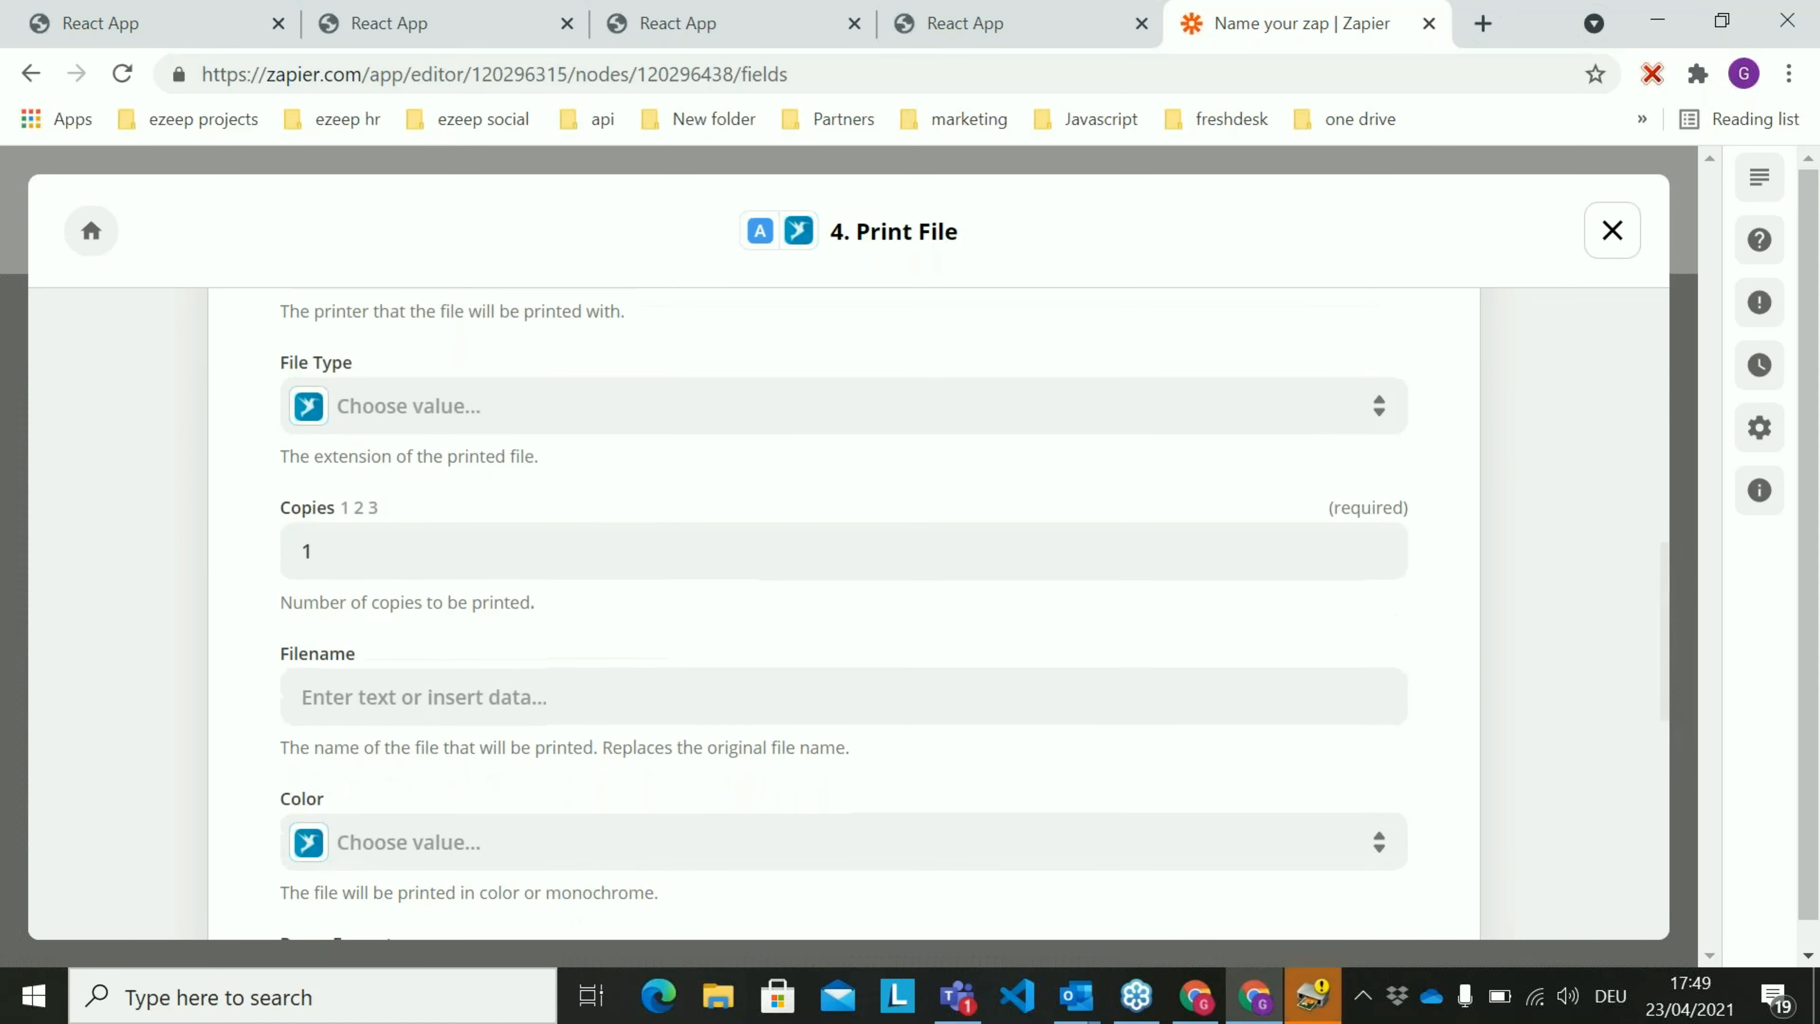
pyautogui.click(532, 409)
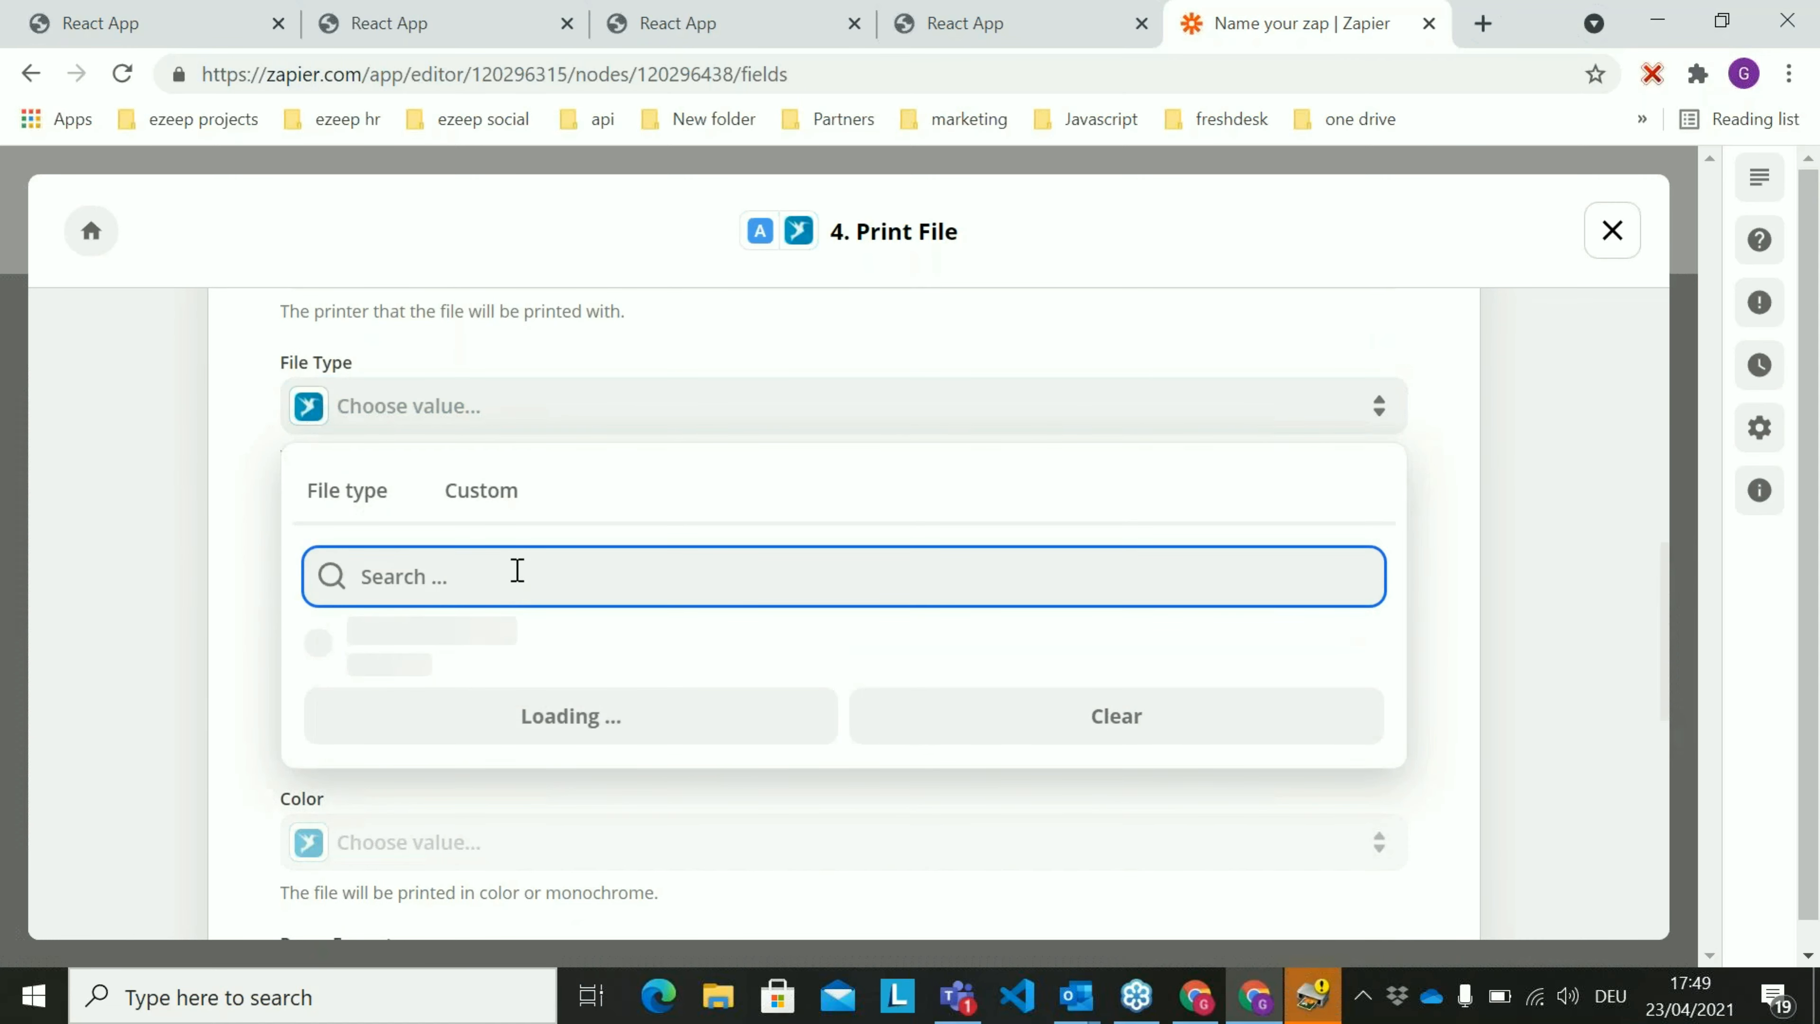
pyautogui.write('pdf')
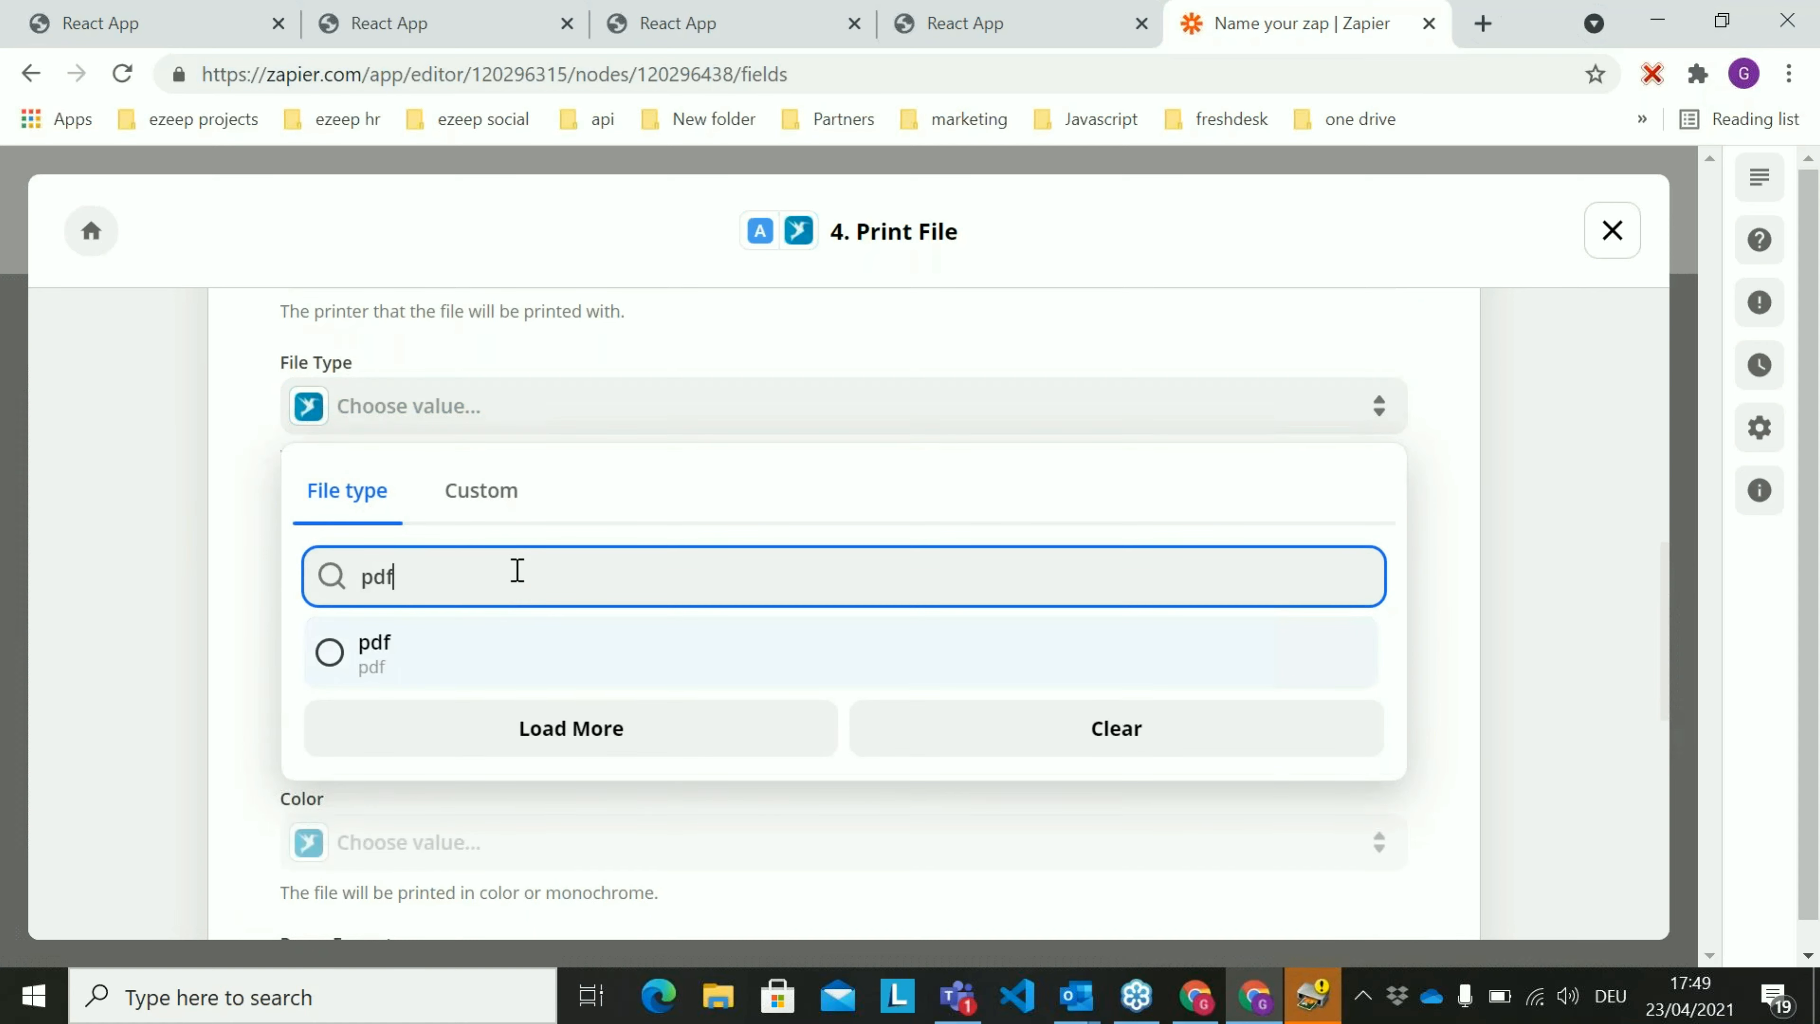
pyautogui.click(528, 647)
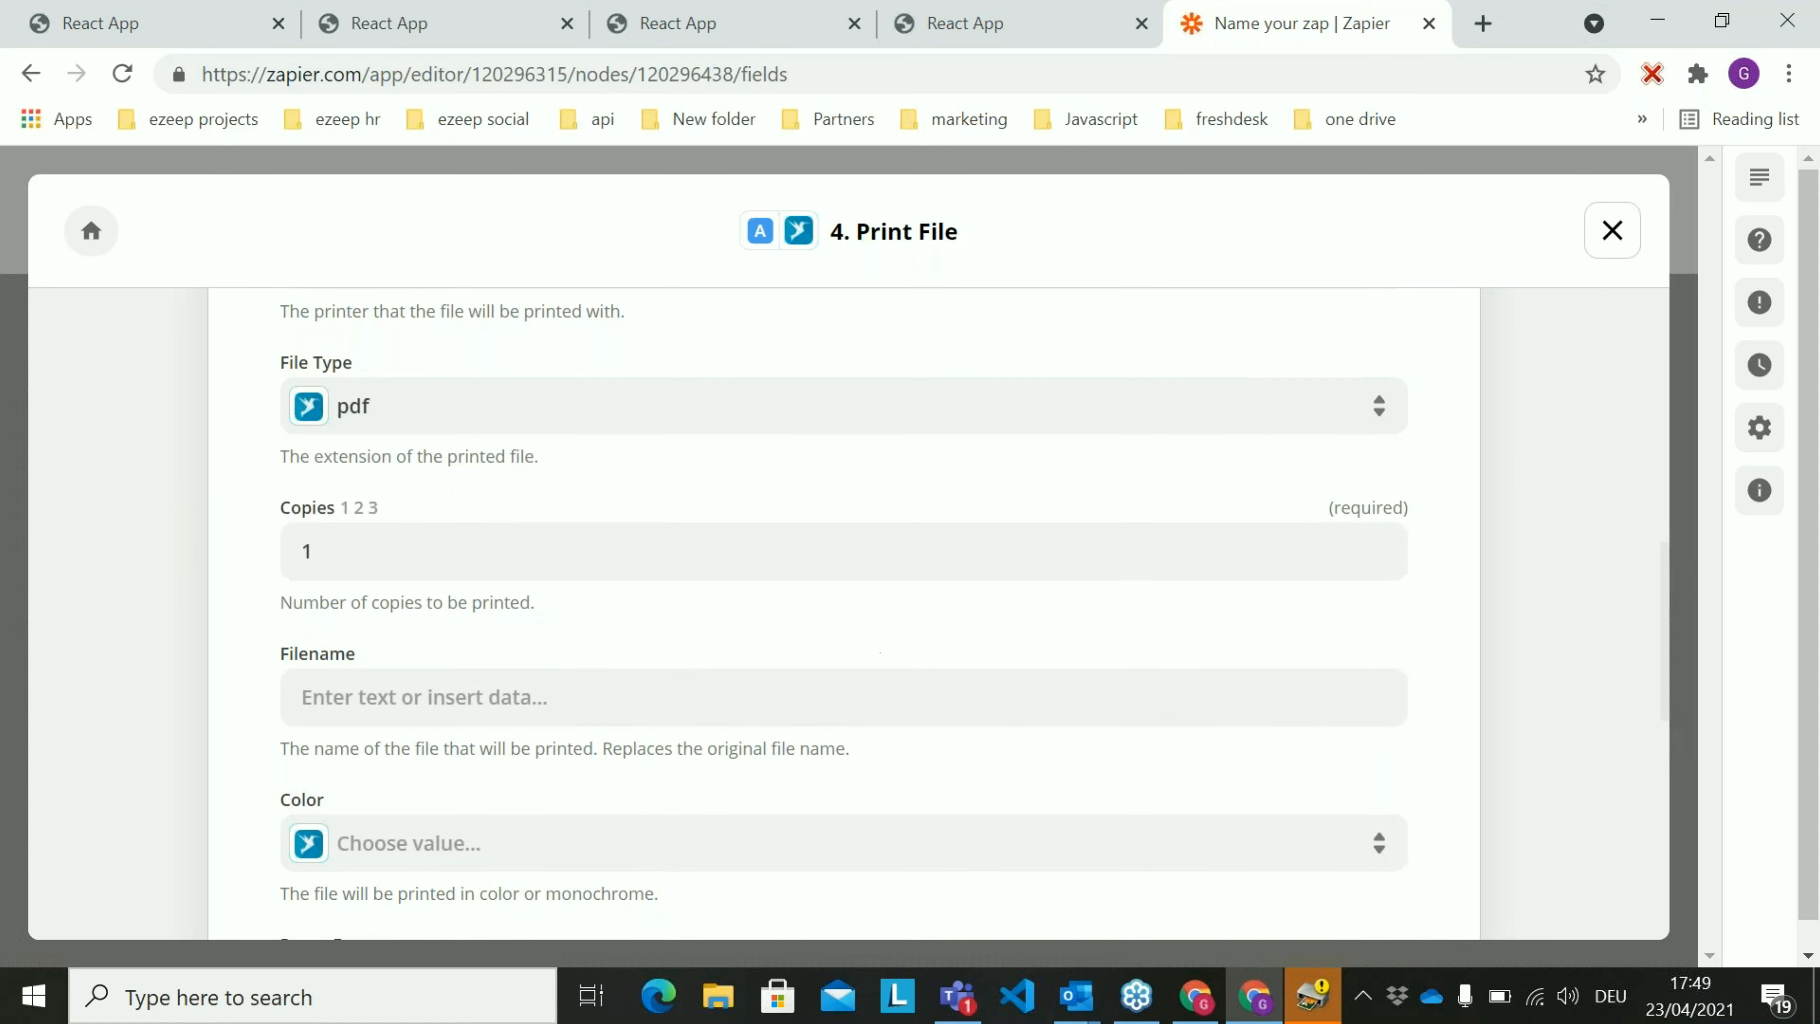
# Continue past the Print File action's setup and run its test to send the file to ezeep Blue printing
pyautogui.scroll(-10, 918, 614)
pyautogui.click(920, 761)
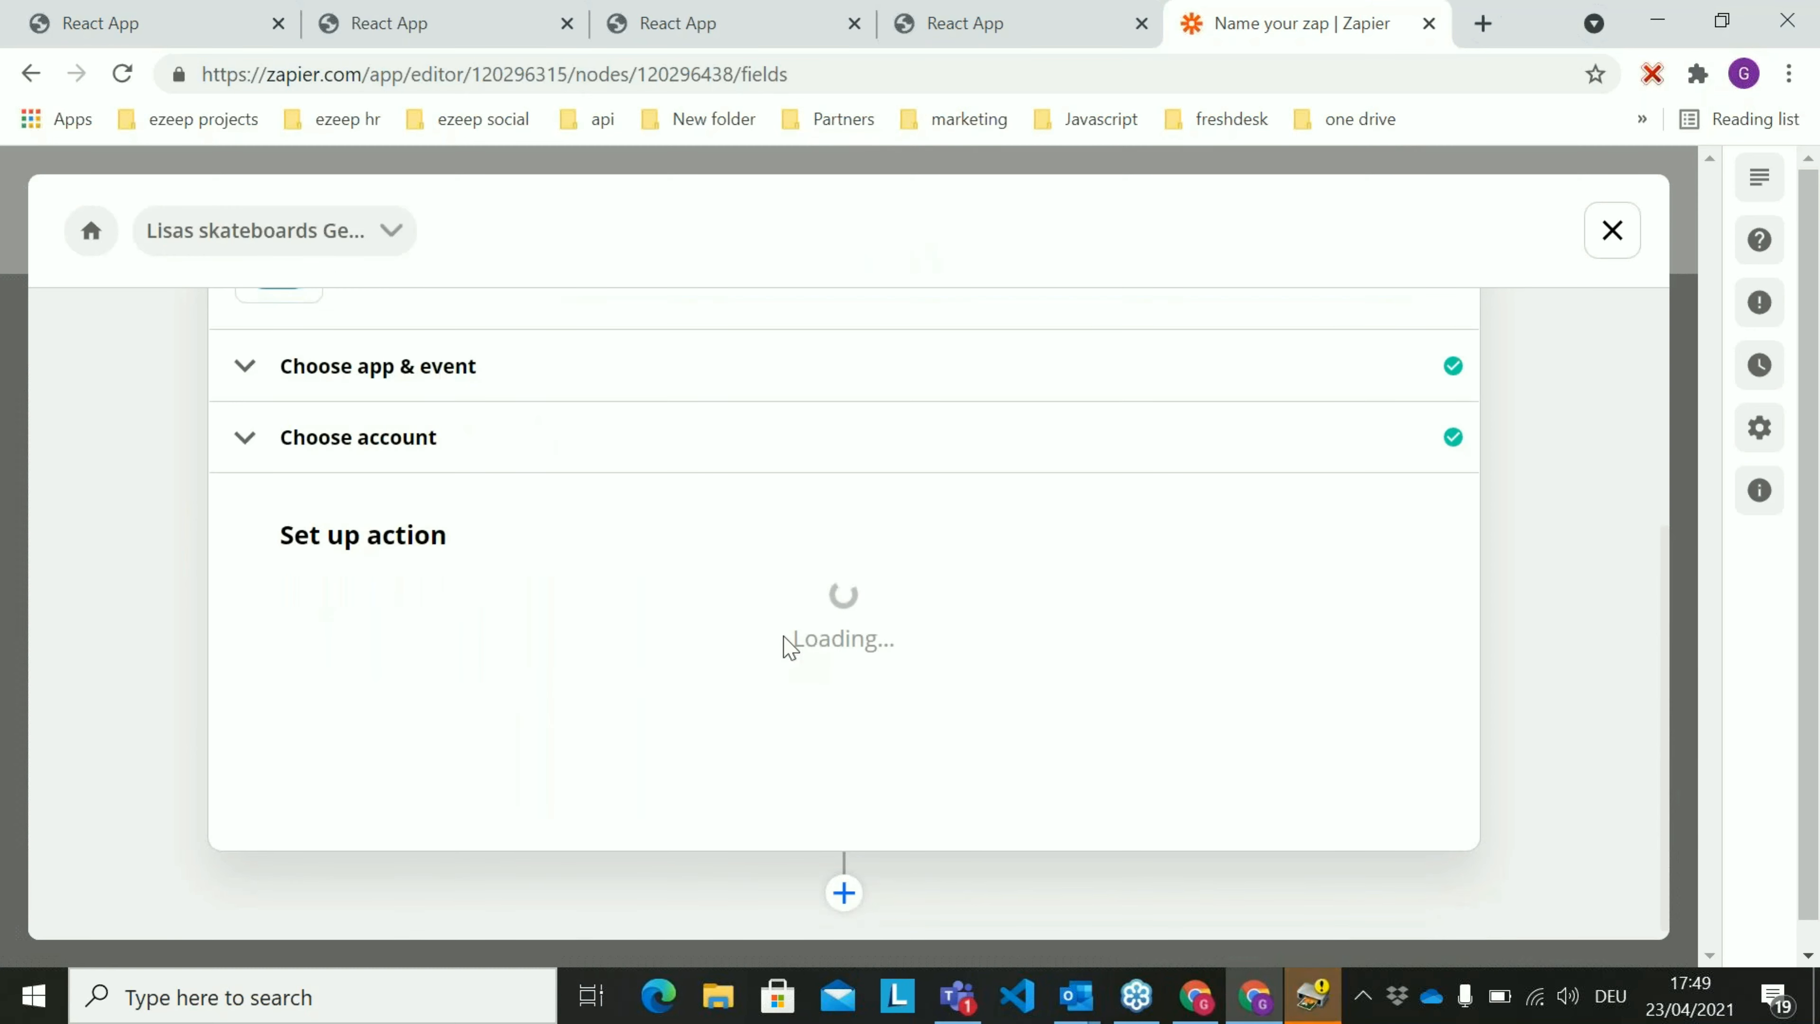
pyautogui.scroll(-10, 896, 602)
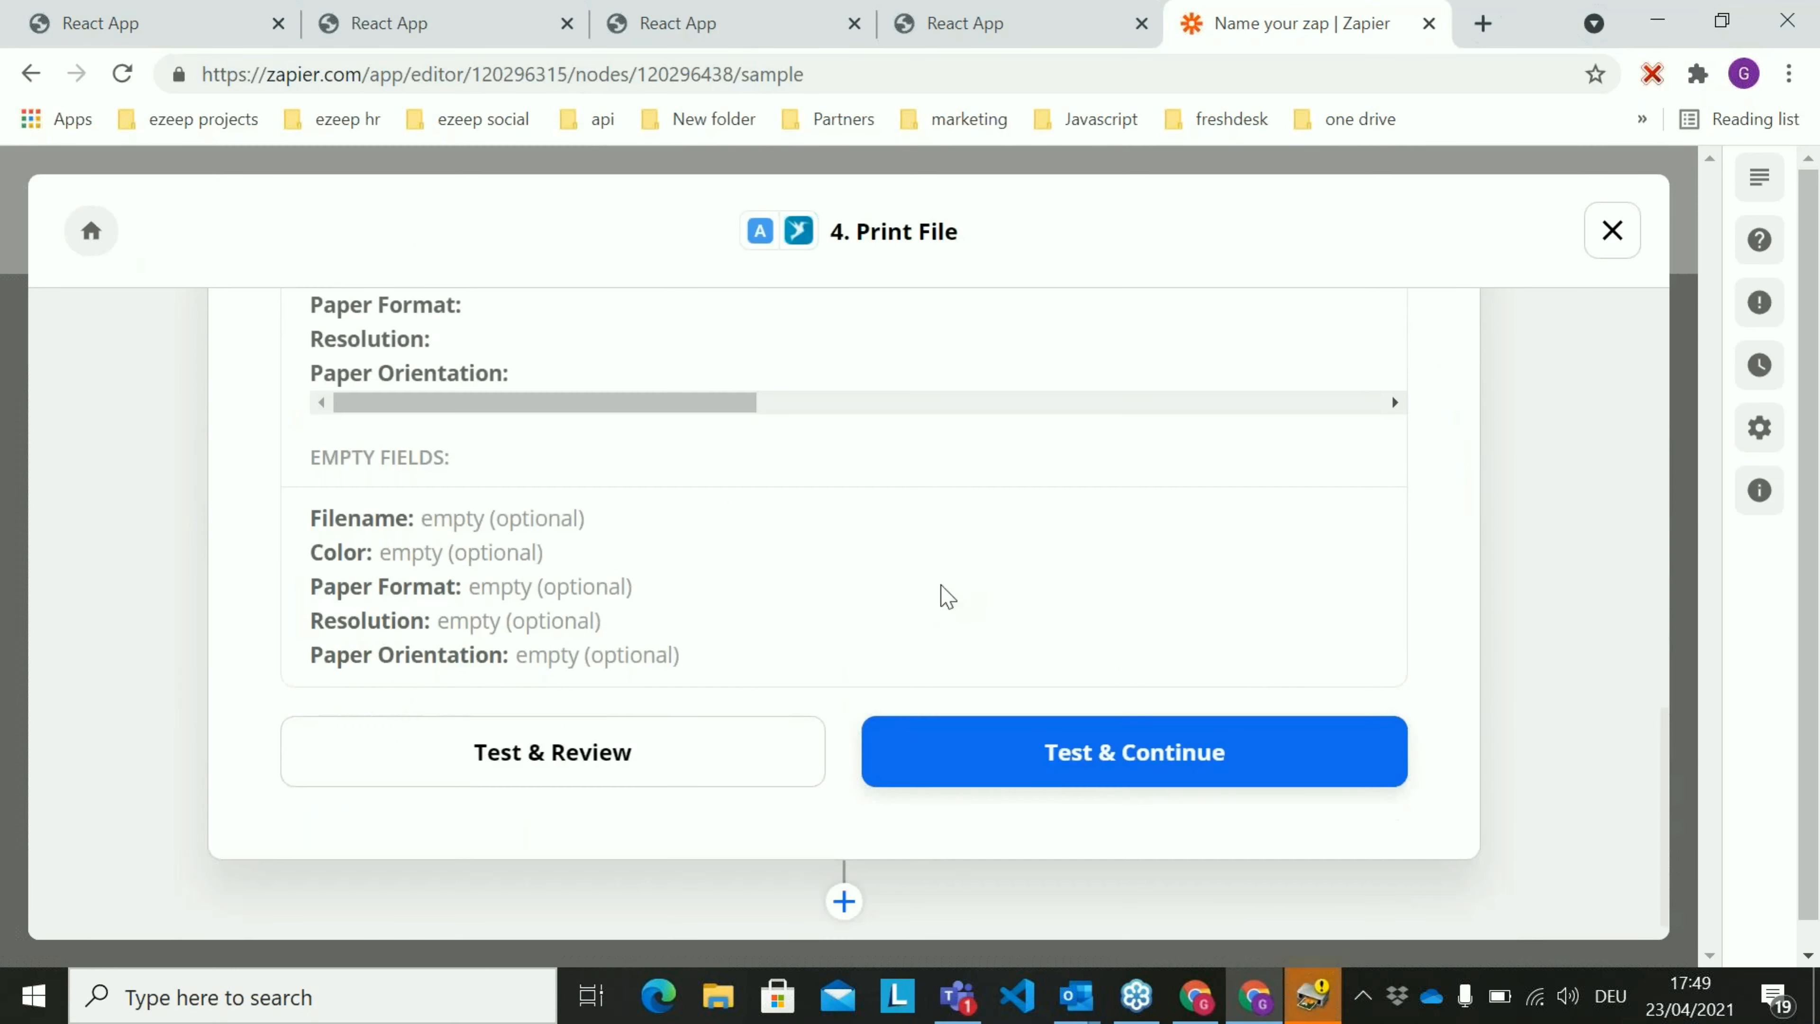
pyautogui.click(1166, 748)
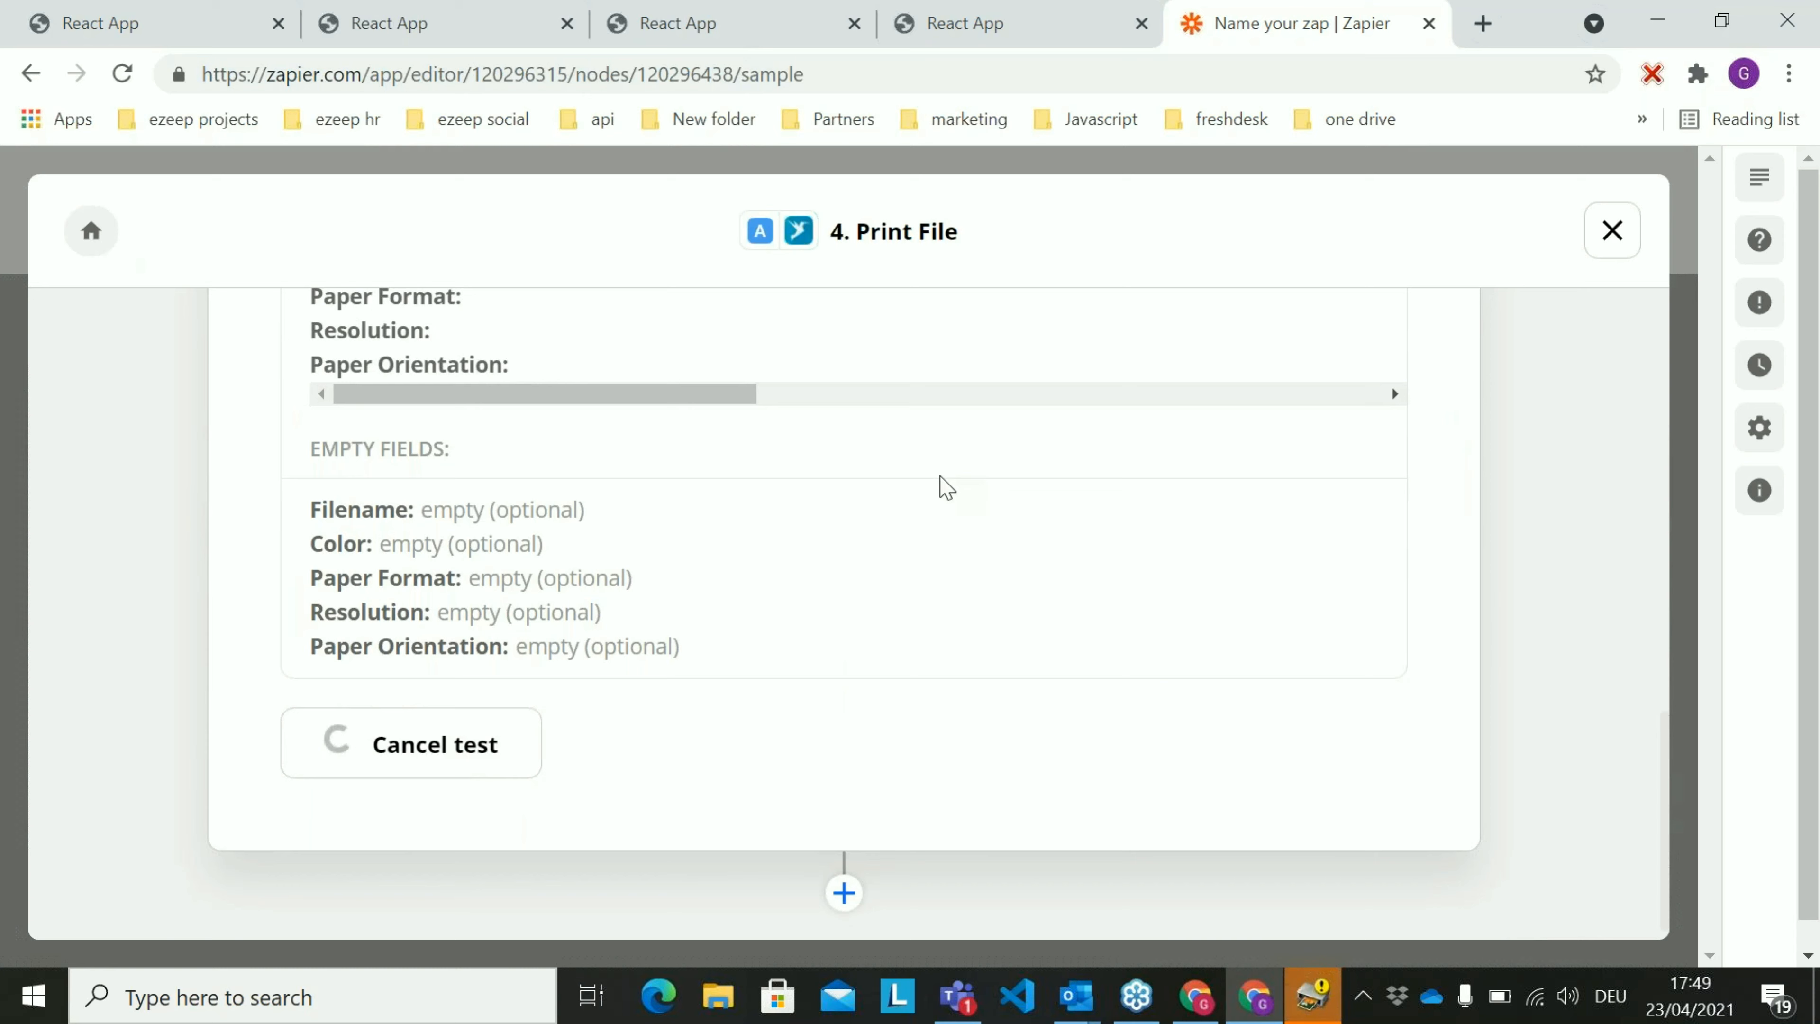
# Look over the test data of the Print File action and turn on the Zap
pyautogui.scroll(2, 980, 611)
pyautogui.scroll(6, 980, 611)
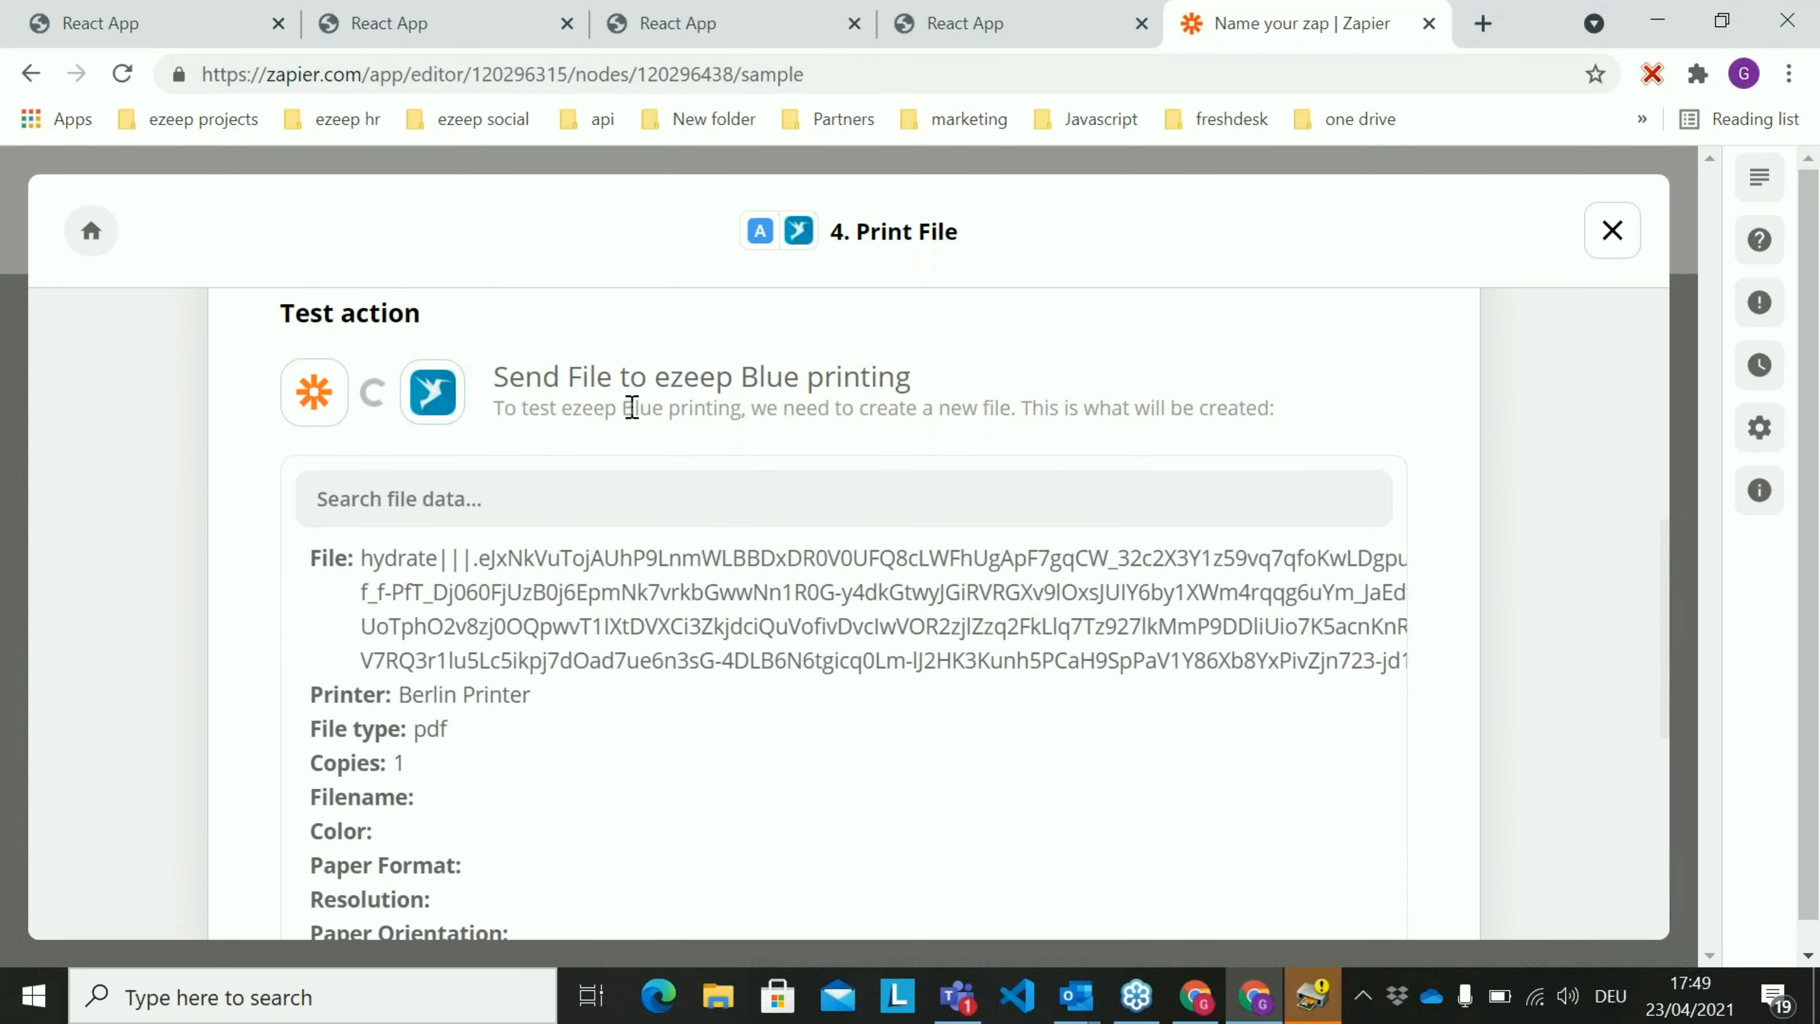
pyautogui.scroll(-1, 935, 510)
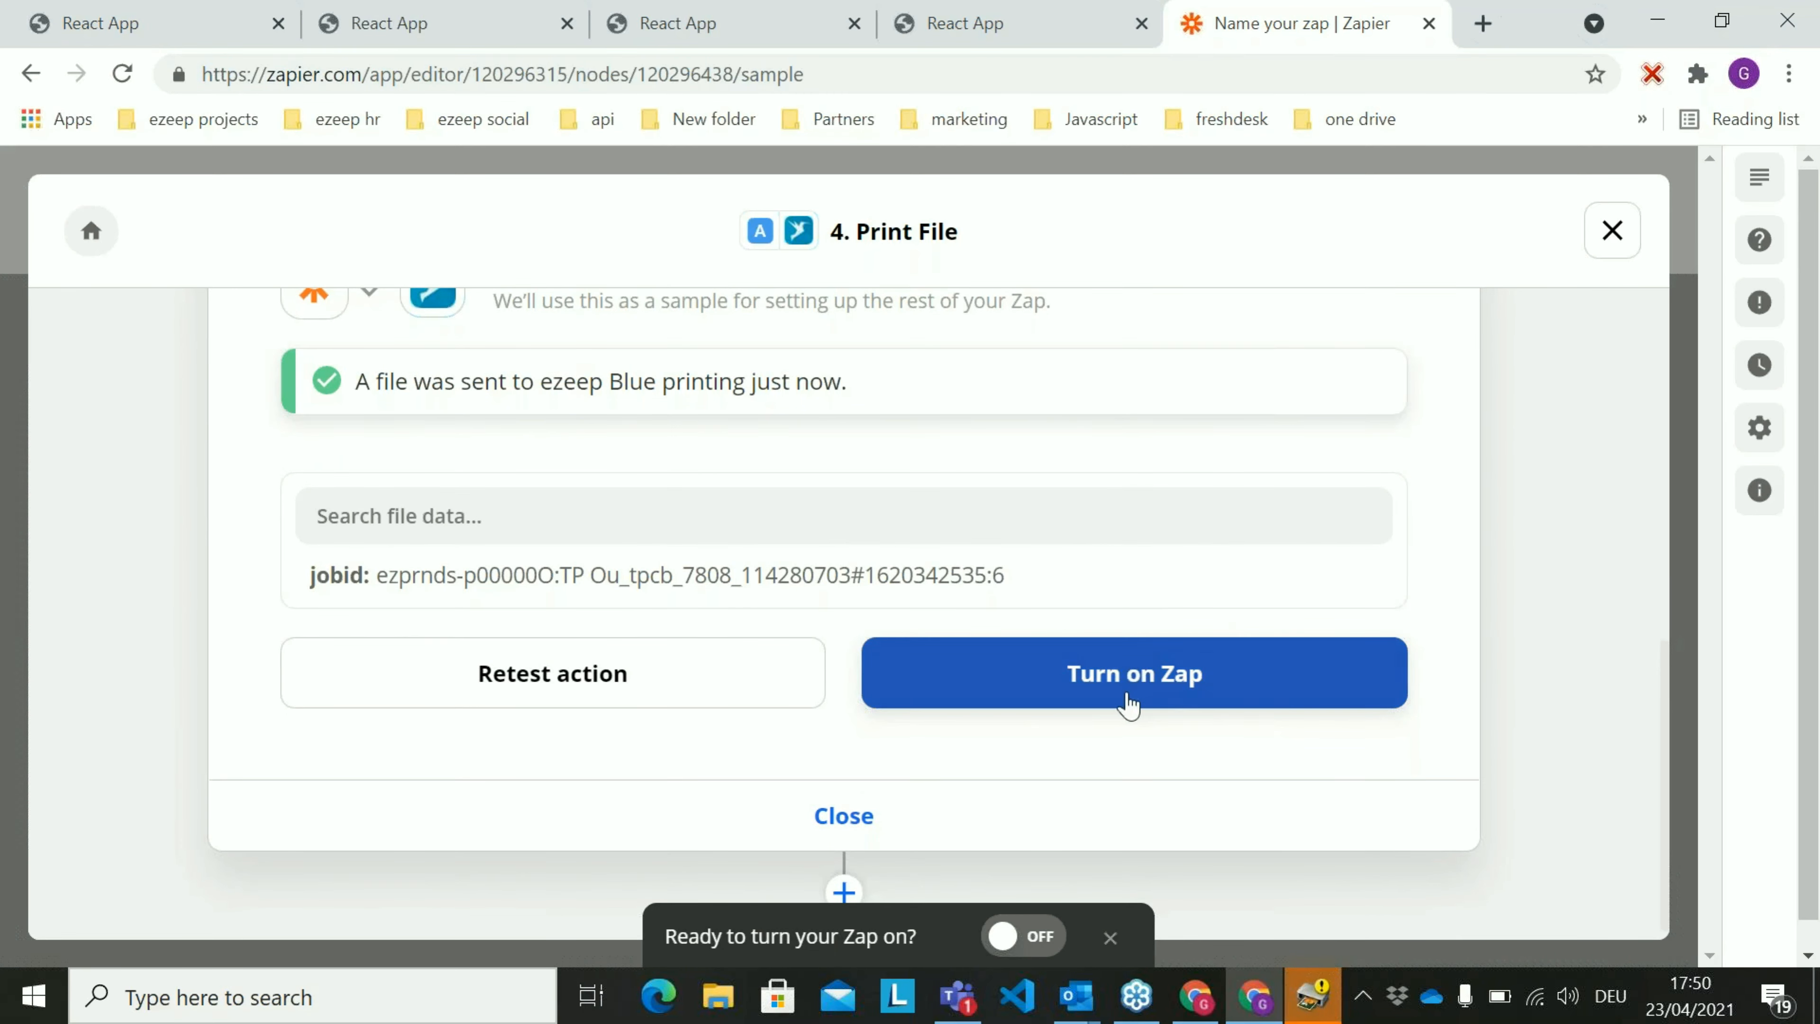
pyautogui.click(1164, 688)
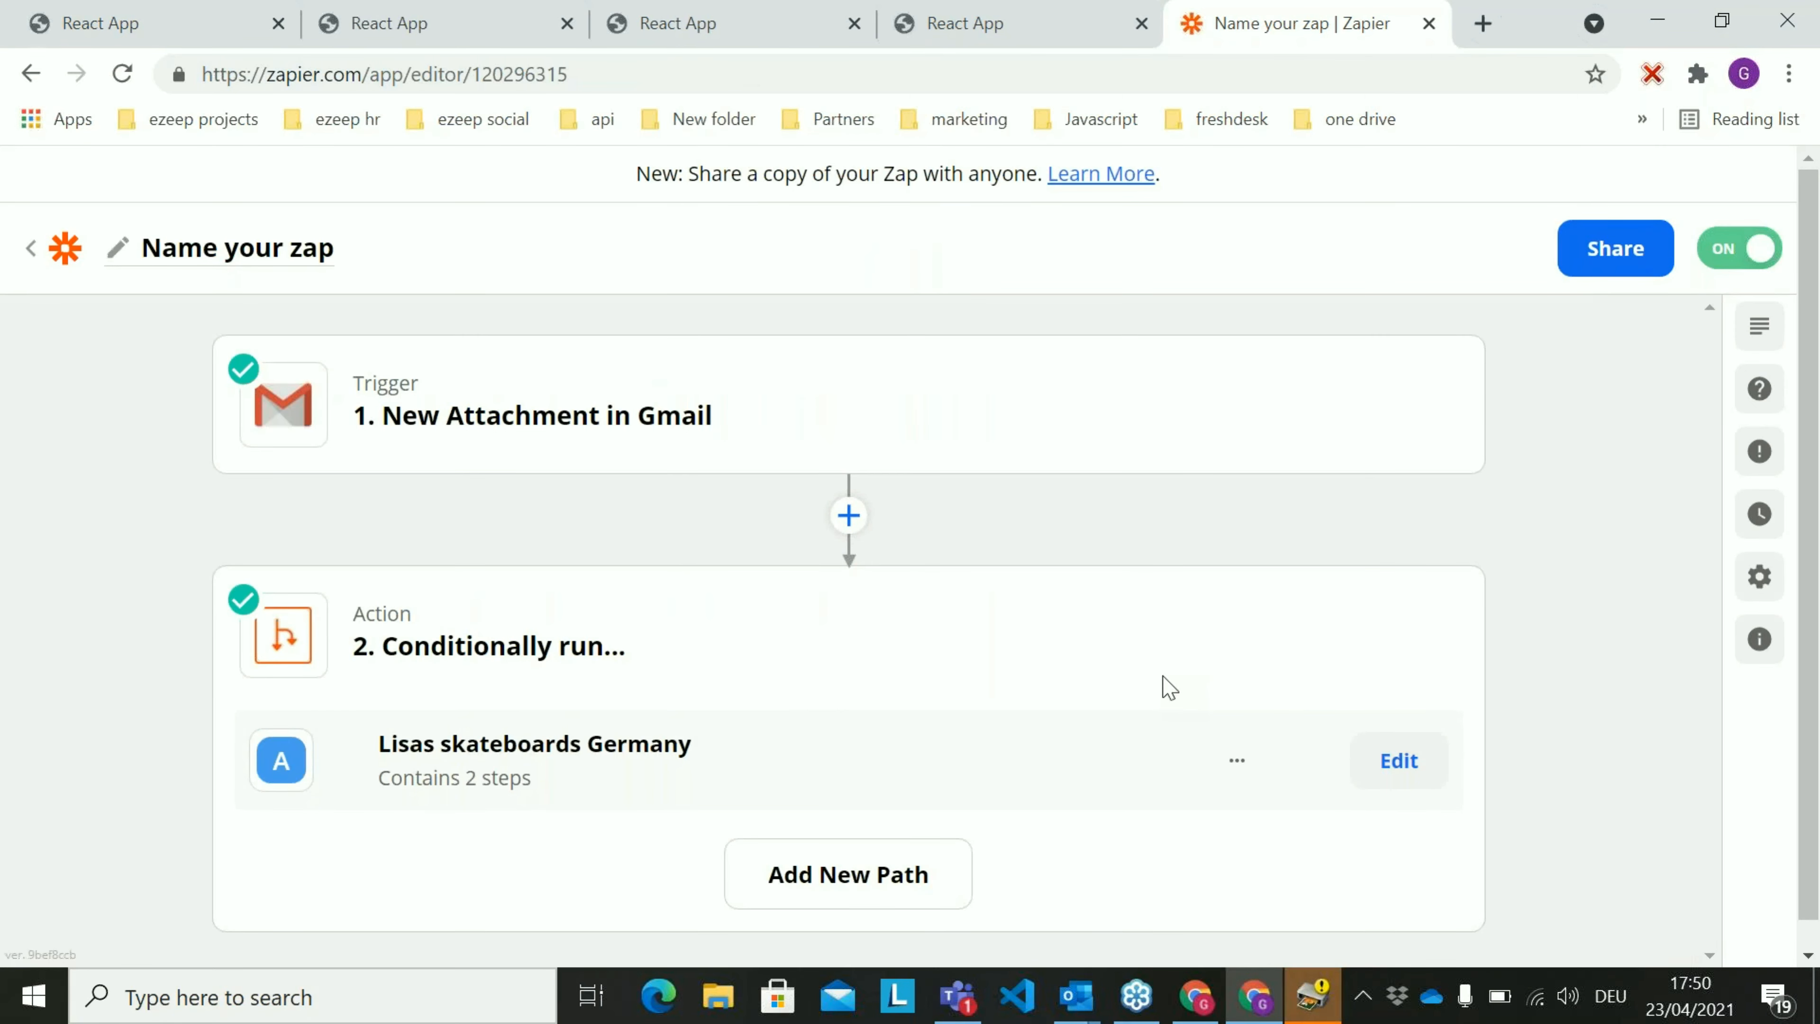
# Check the printer alert, return to the Lisa's Skateboards order page and look over the hidden system tray icons
pyautogui.click(1313, 994)
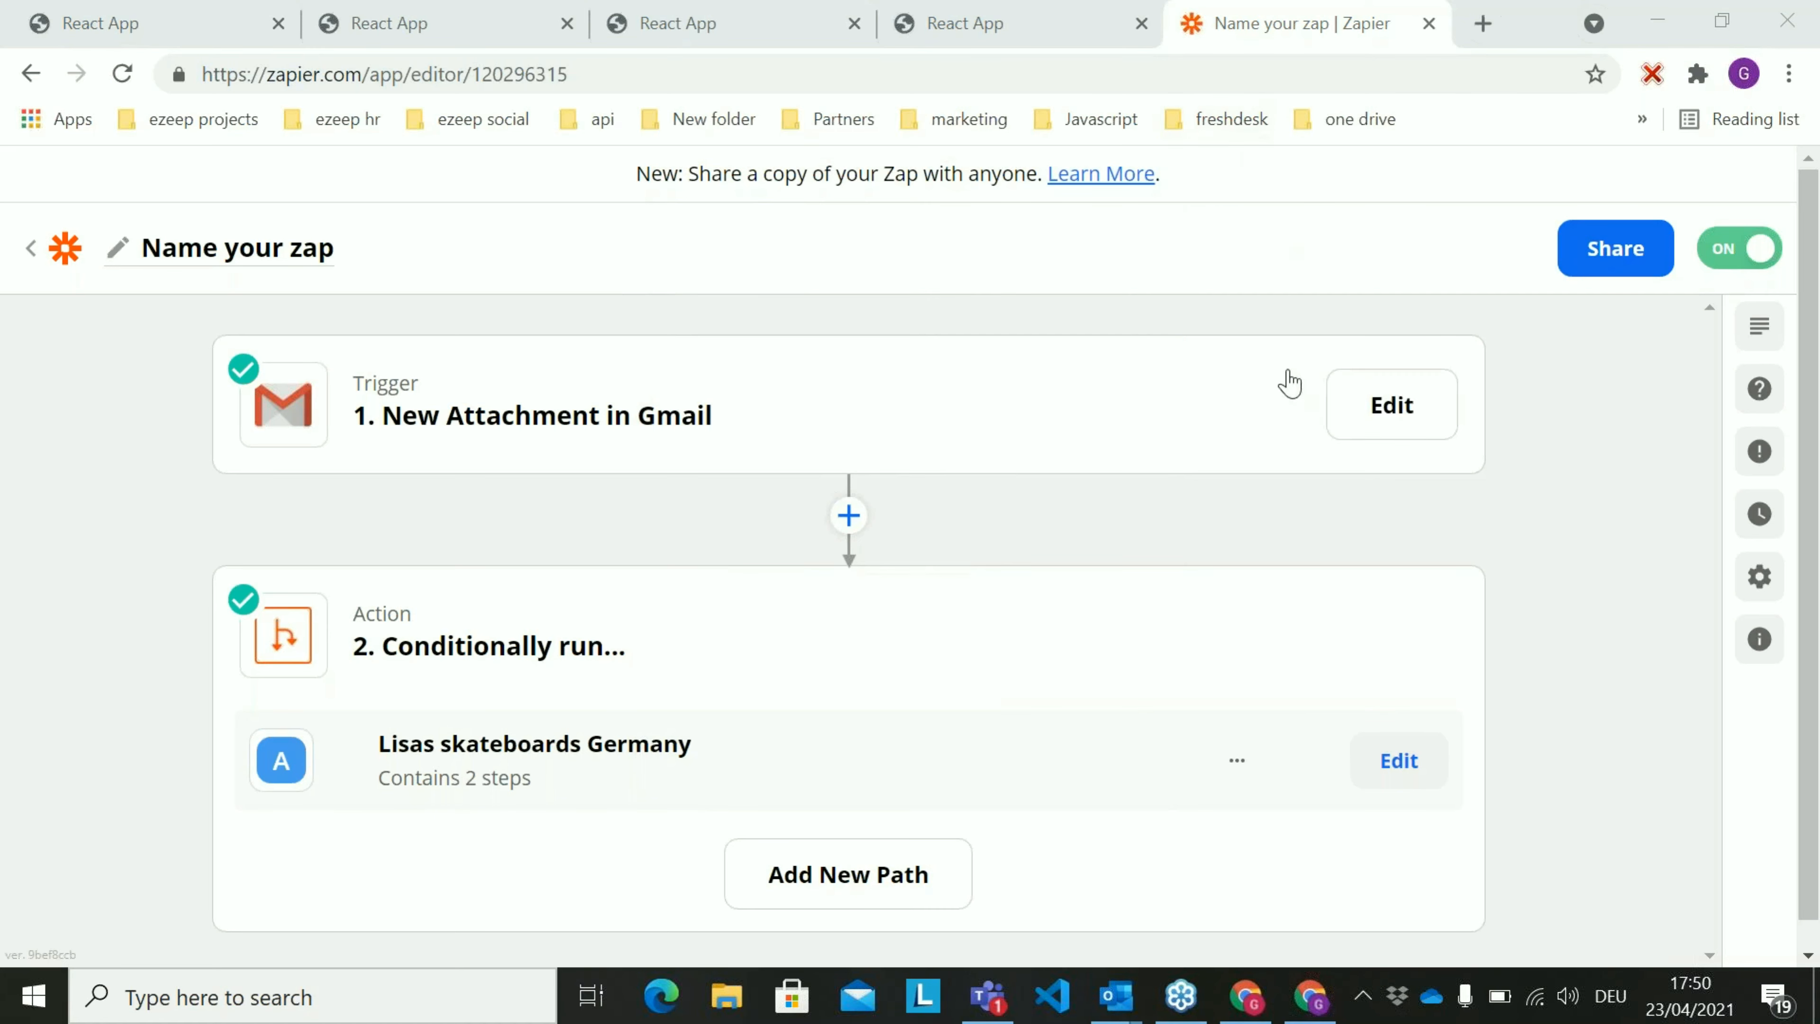
pyautogui.click(160, 29)
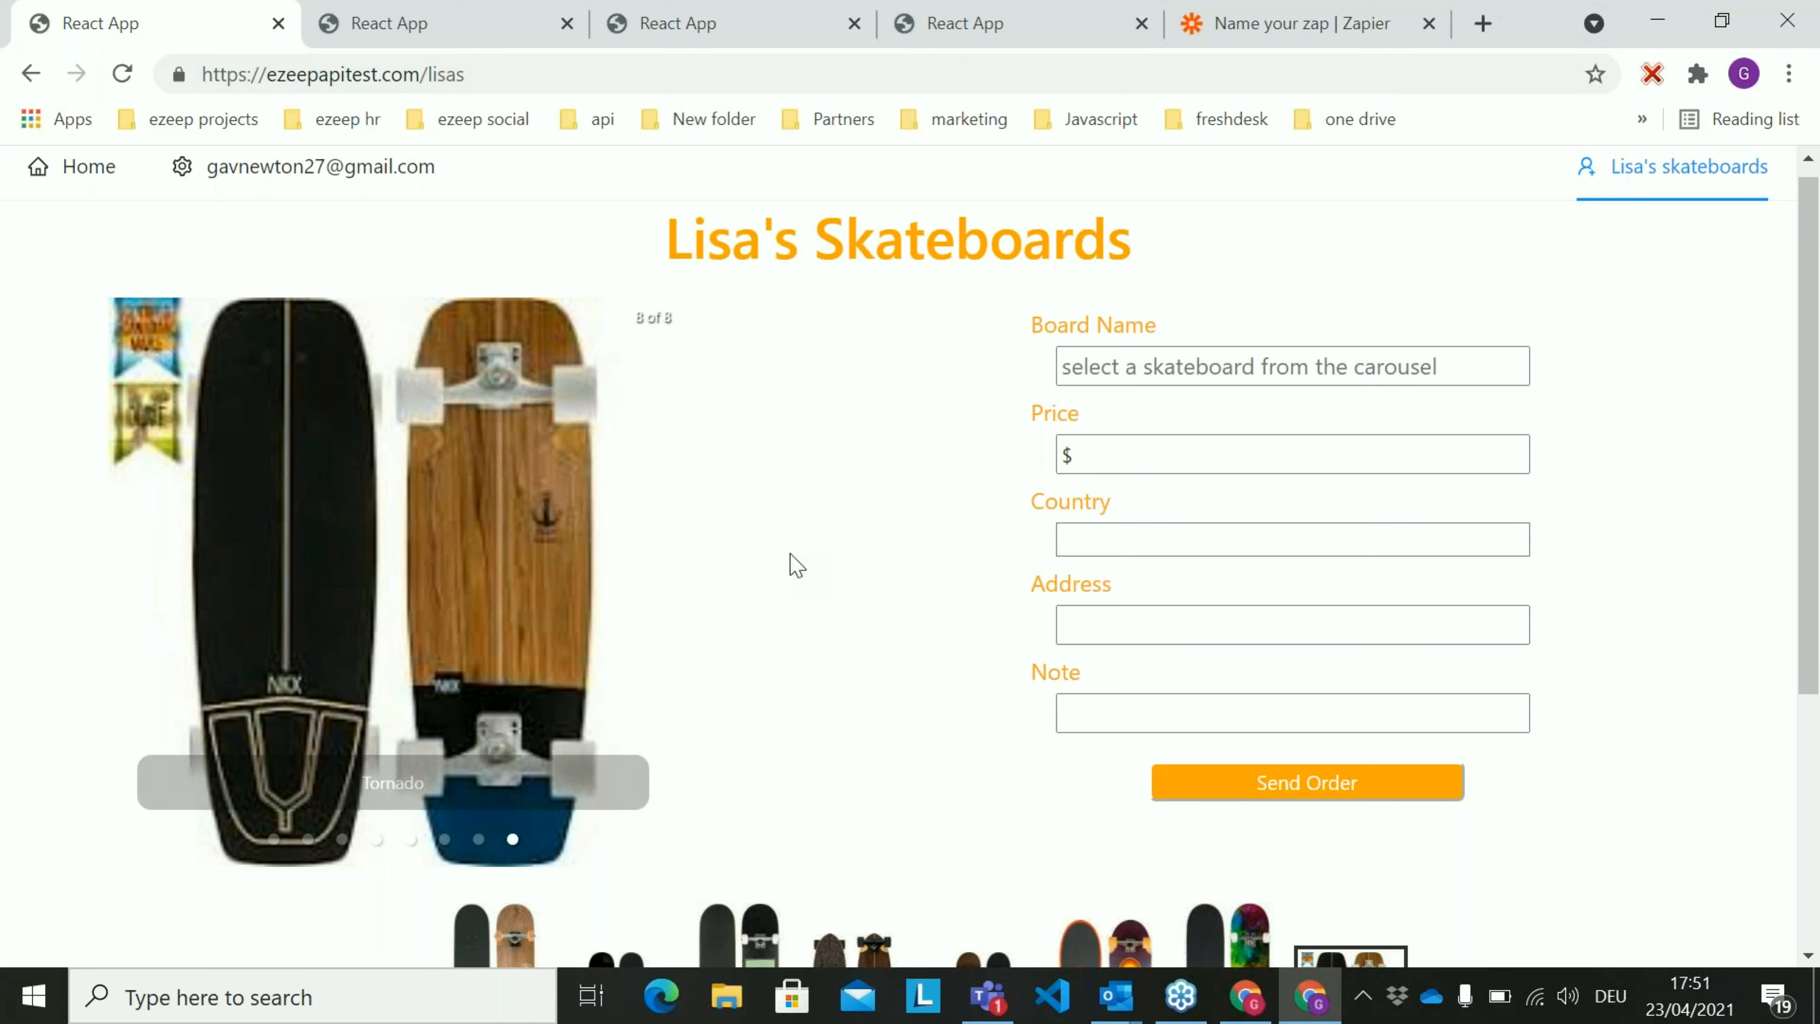
pyautogui.click(1365, 1003)
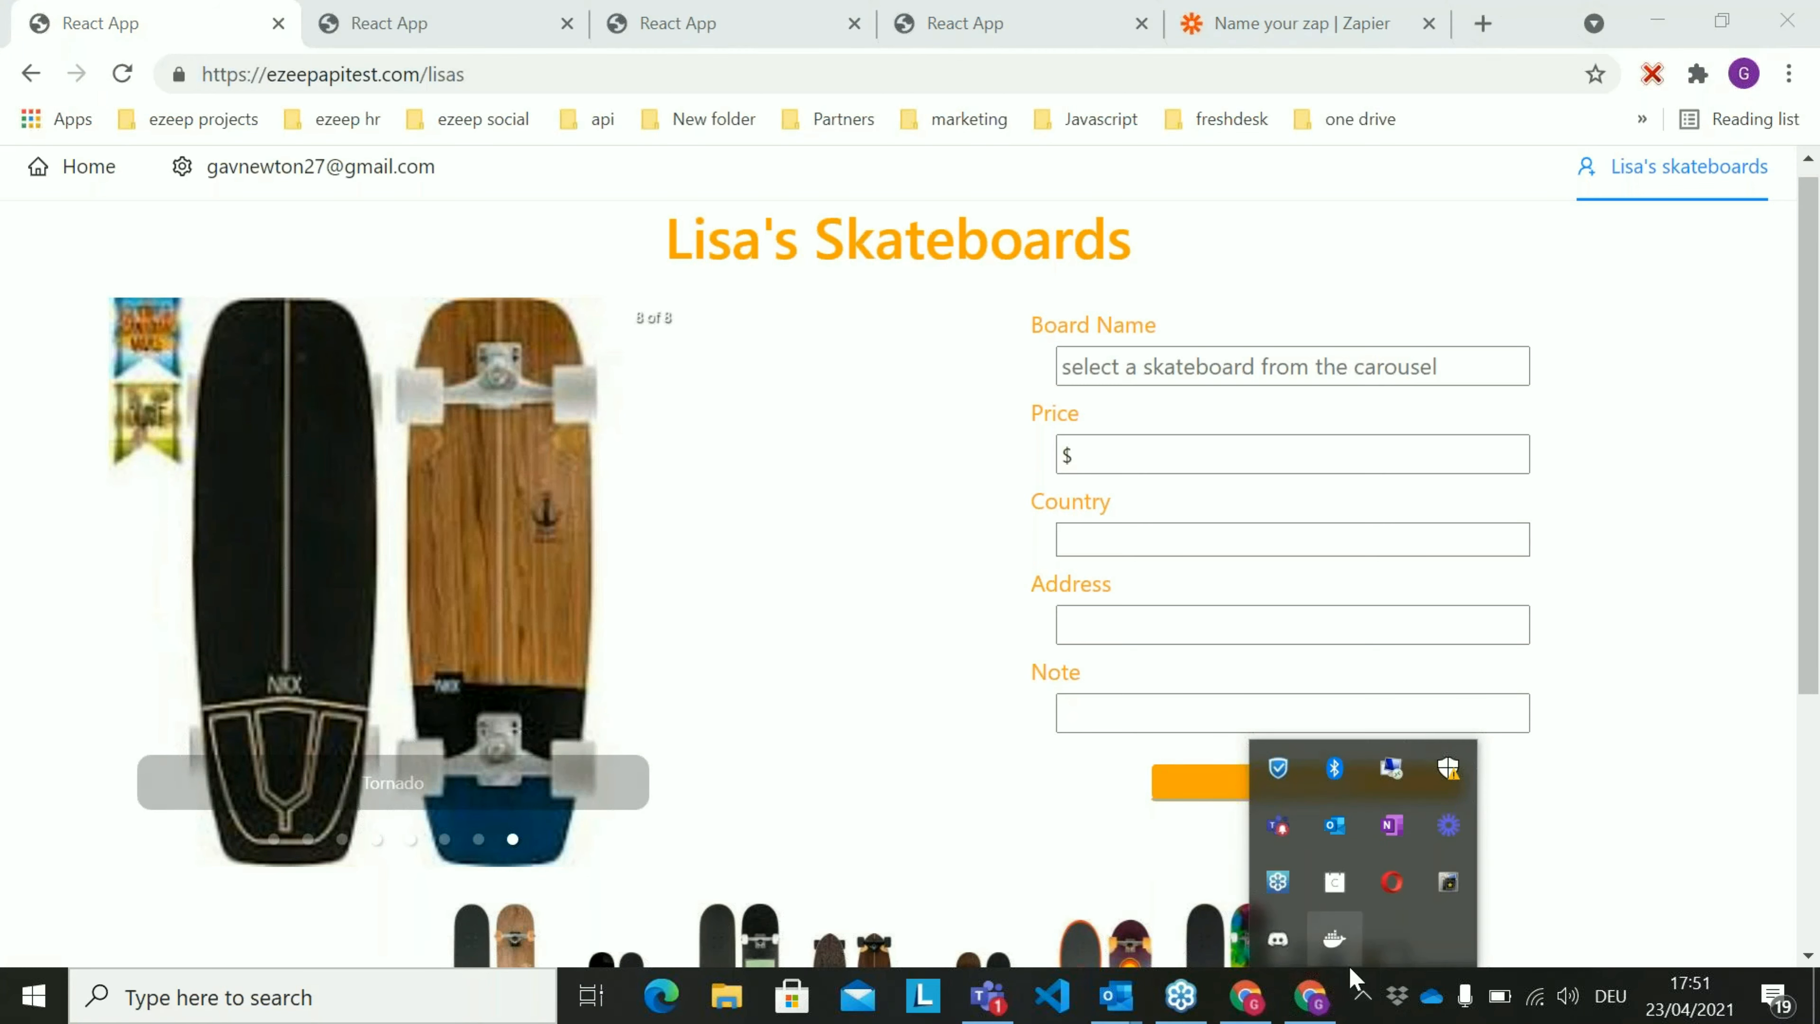
pyautogui.click(1361, 1003)
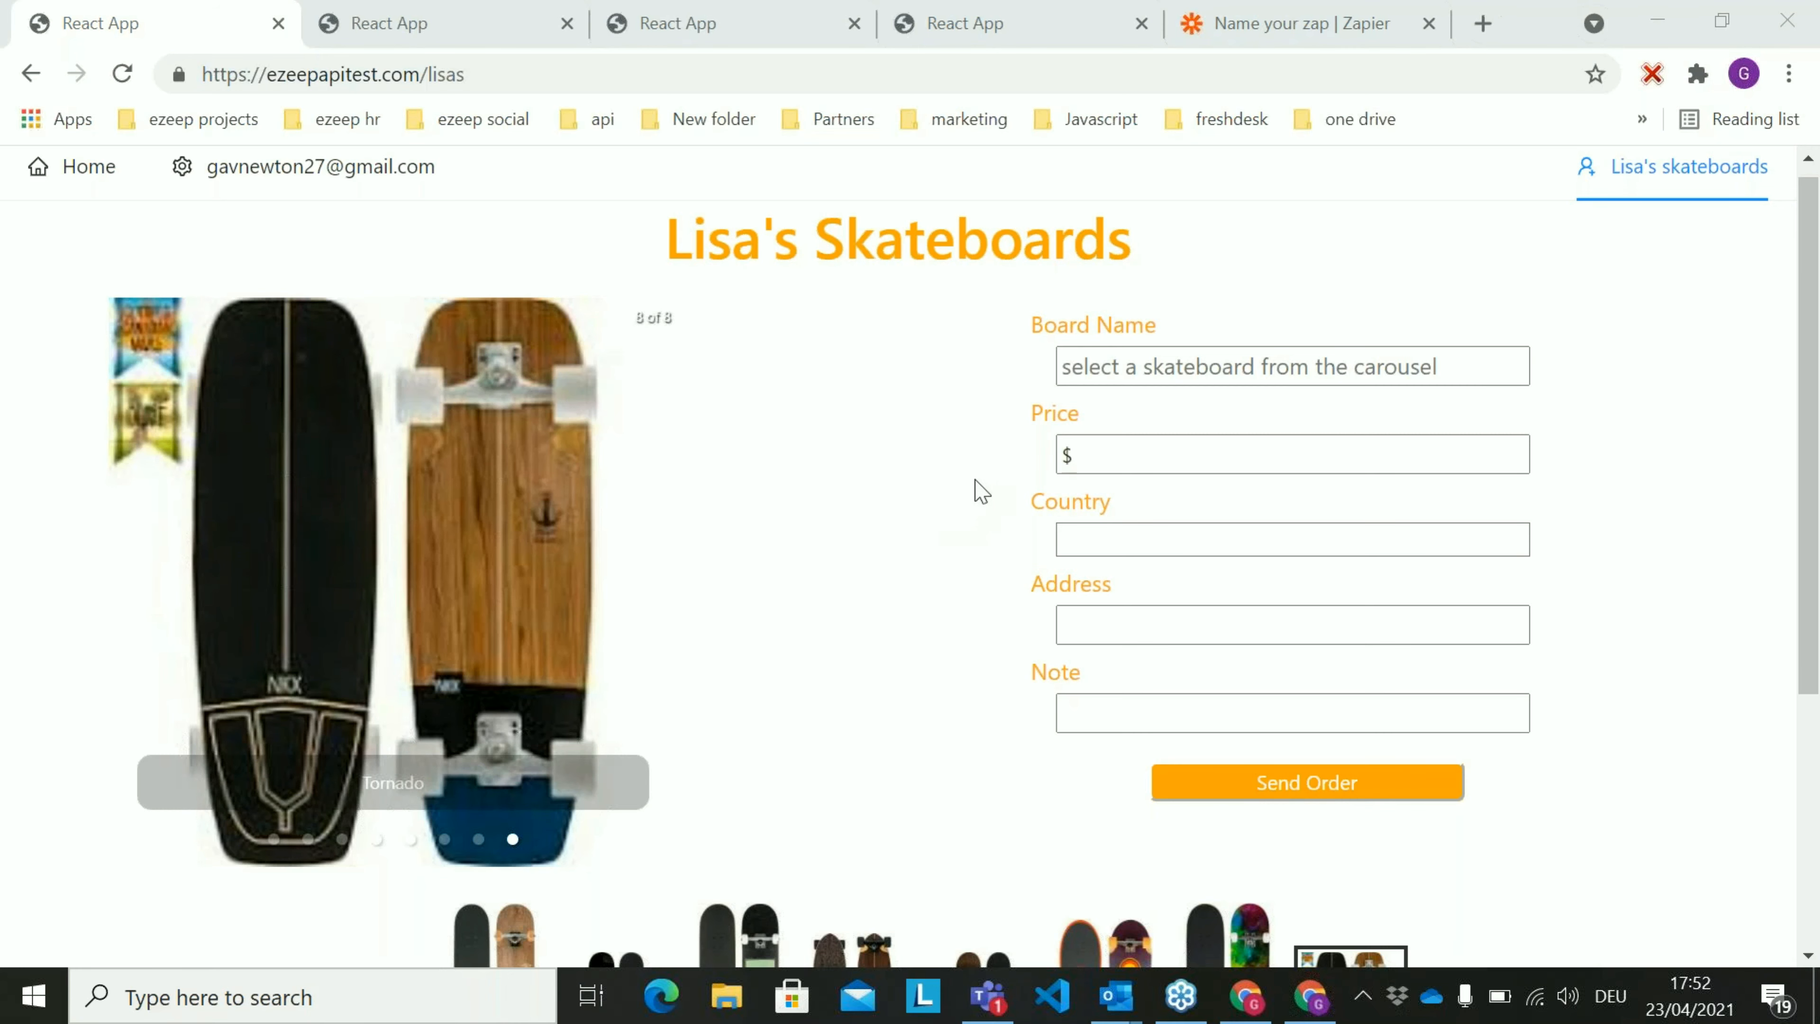
# Open zapier.com in a new browser tab and go to the Zap History
pyautogui.click(1298, 17)
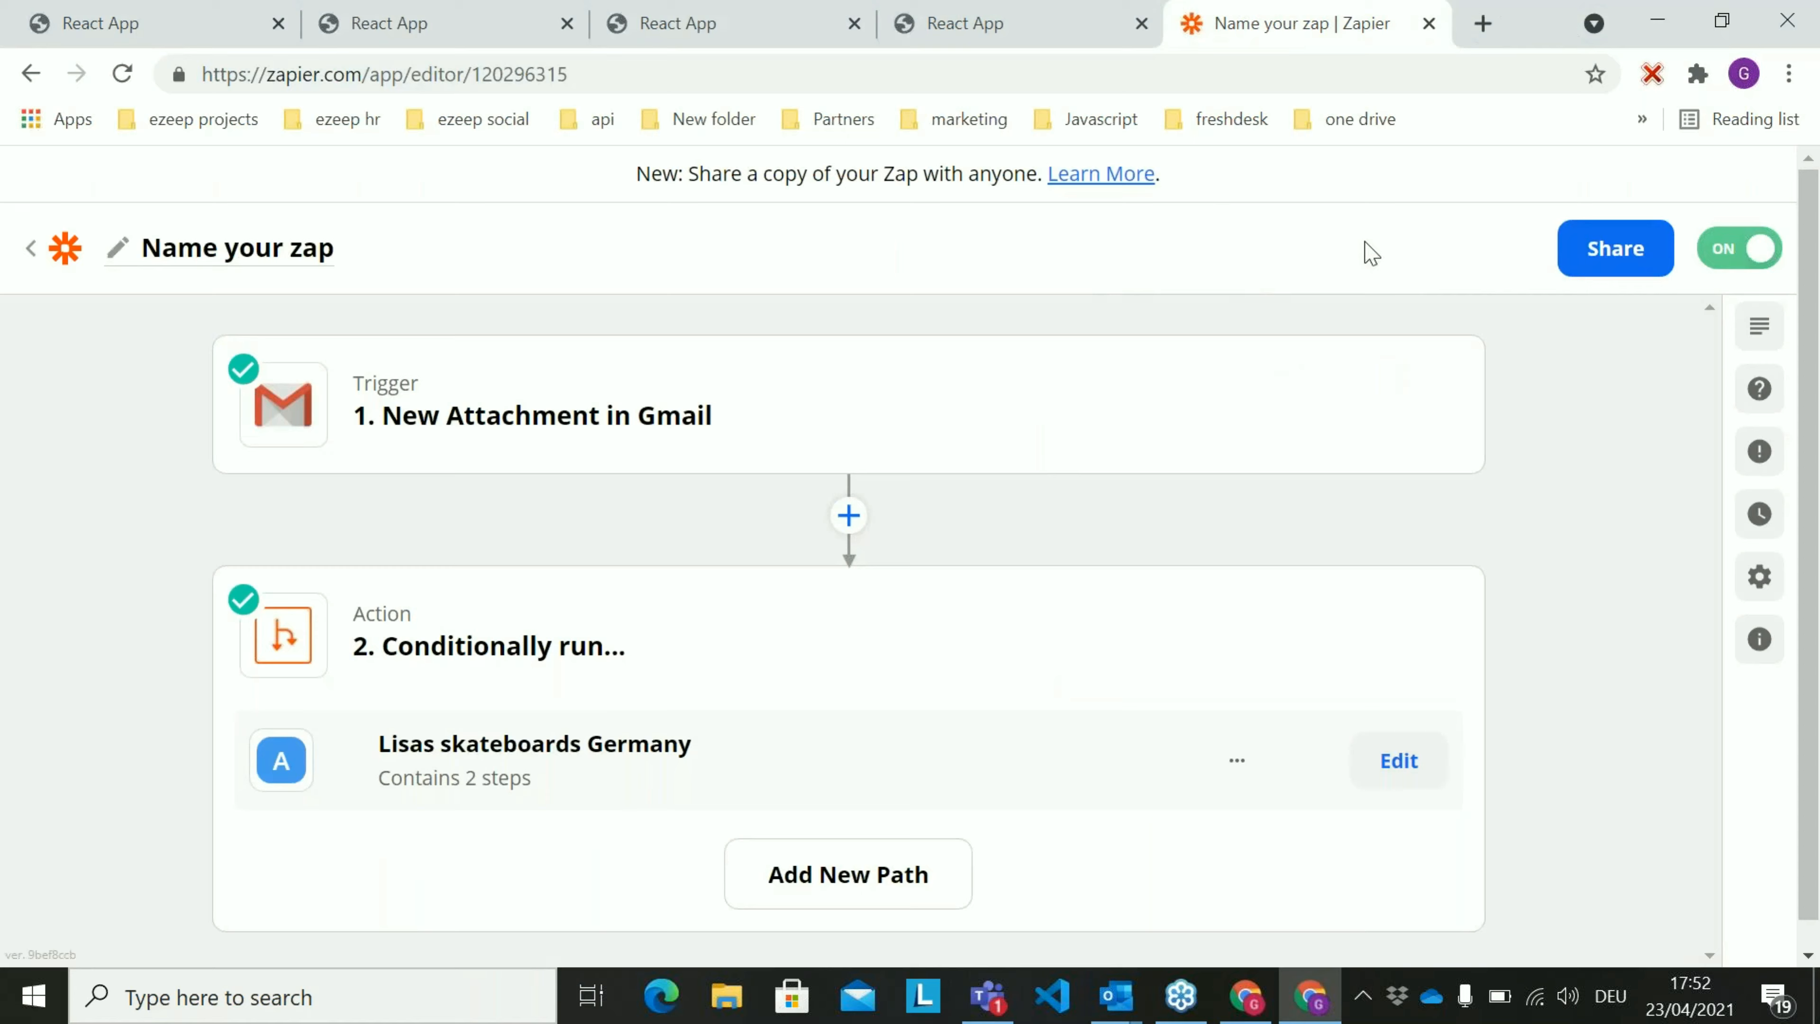
pyautogui.click(1483, 23)
pyautogui.write('zapier.com')
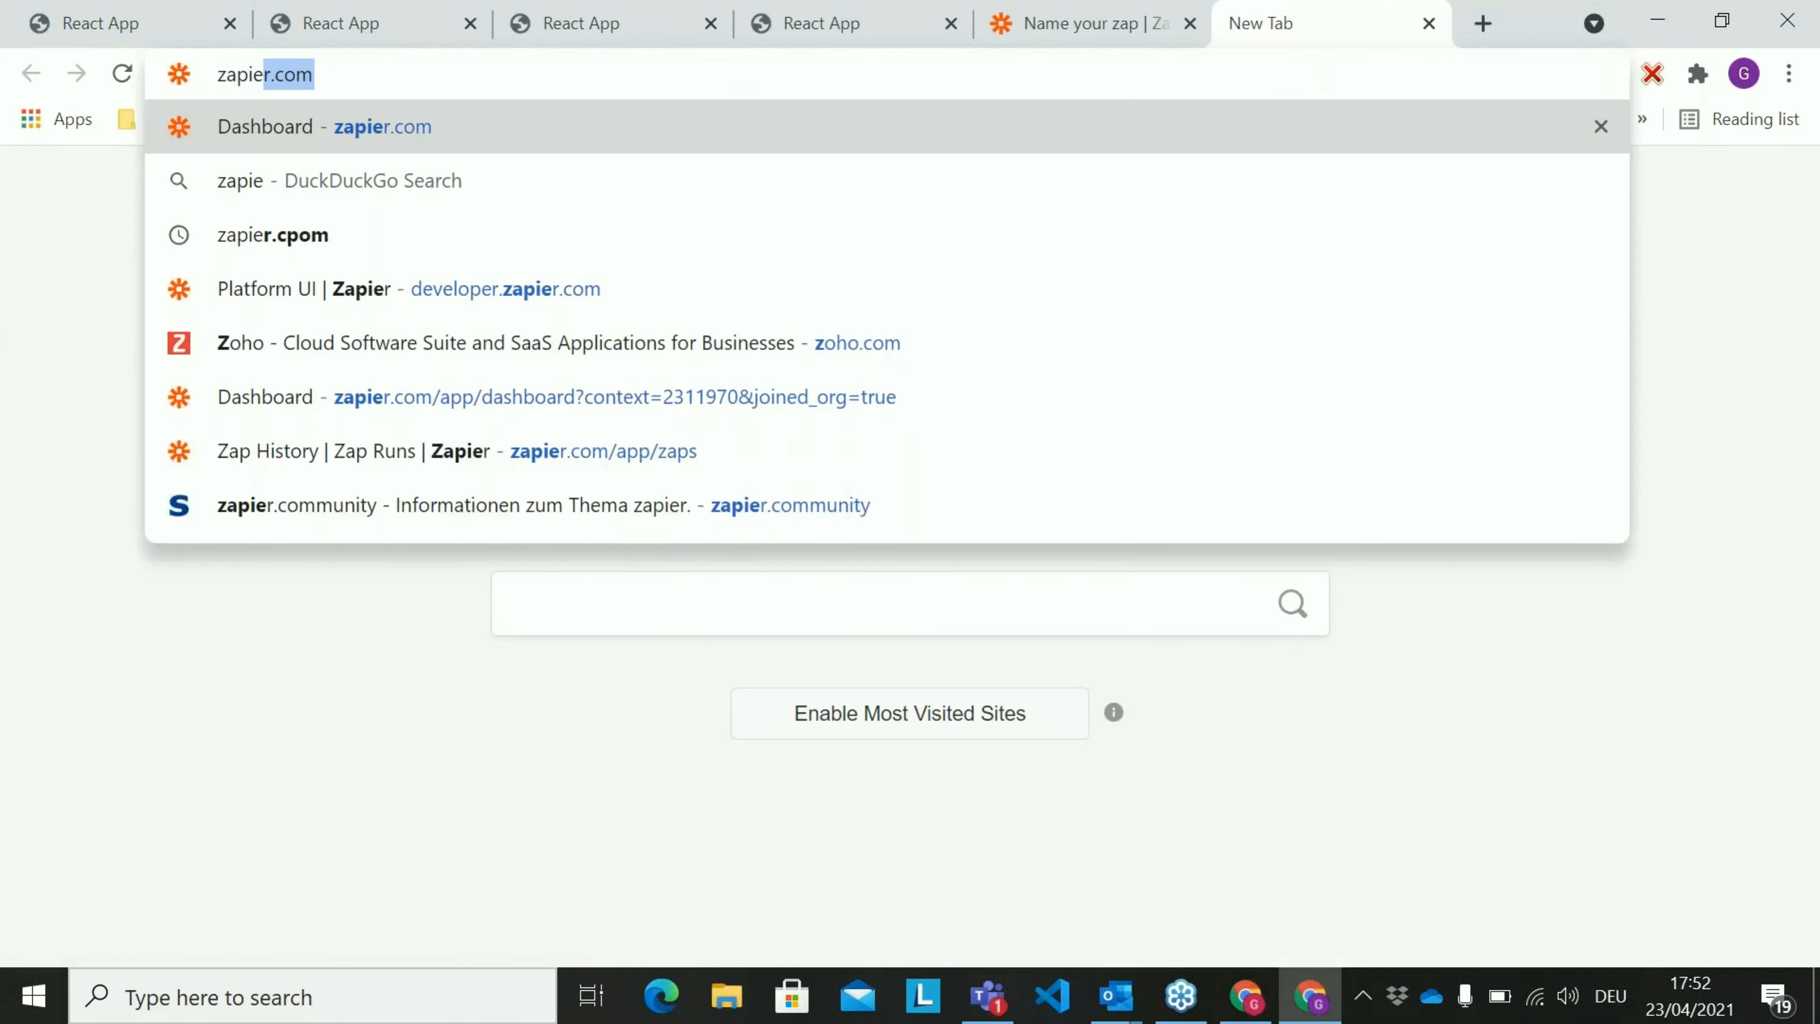
pyautogui.press('Return')
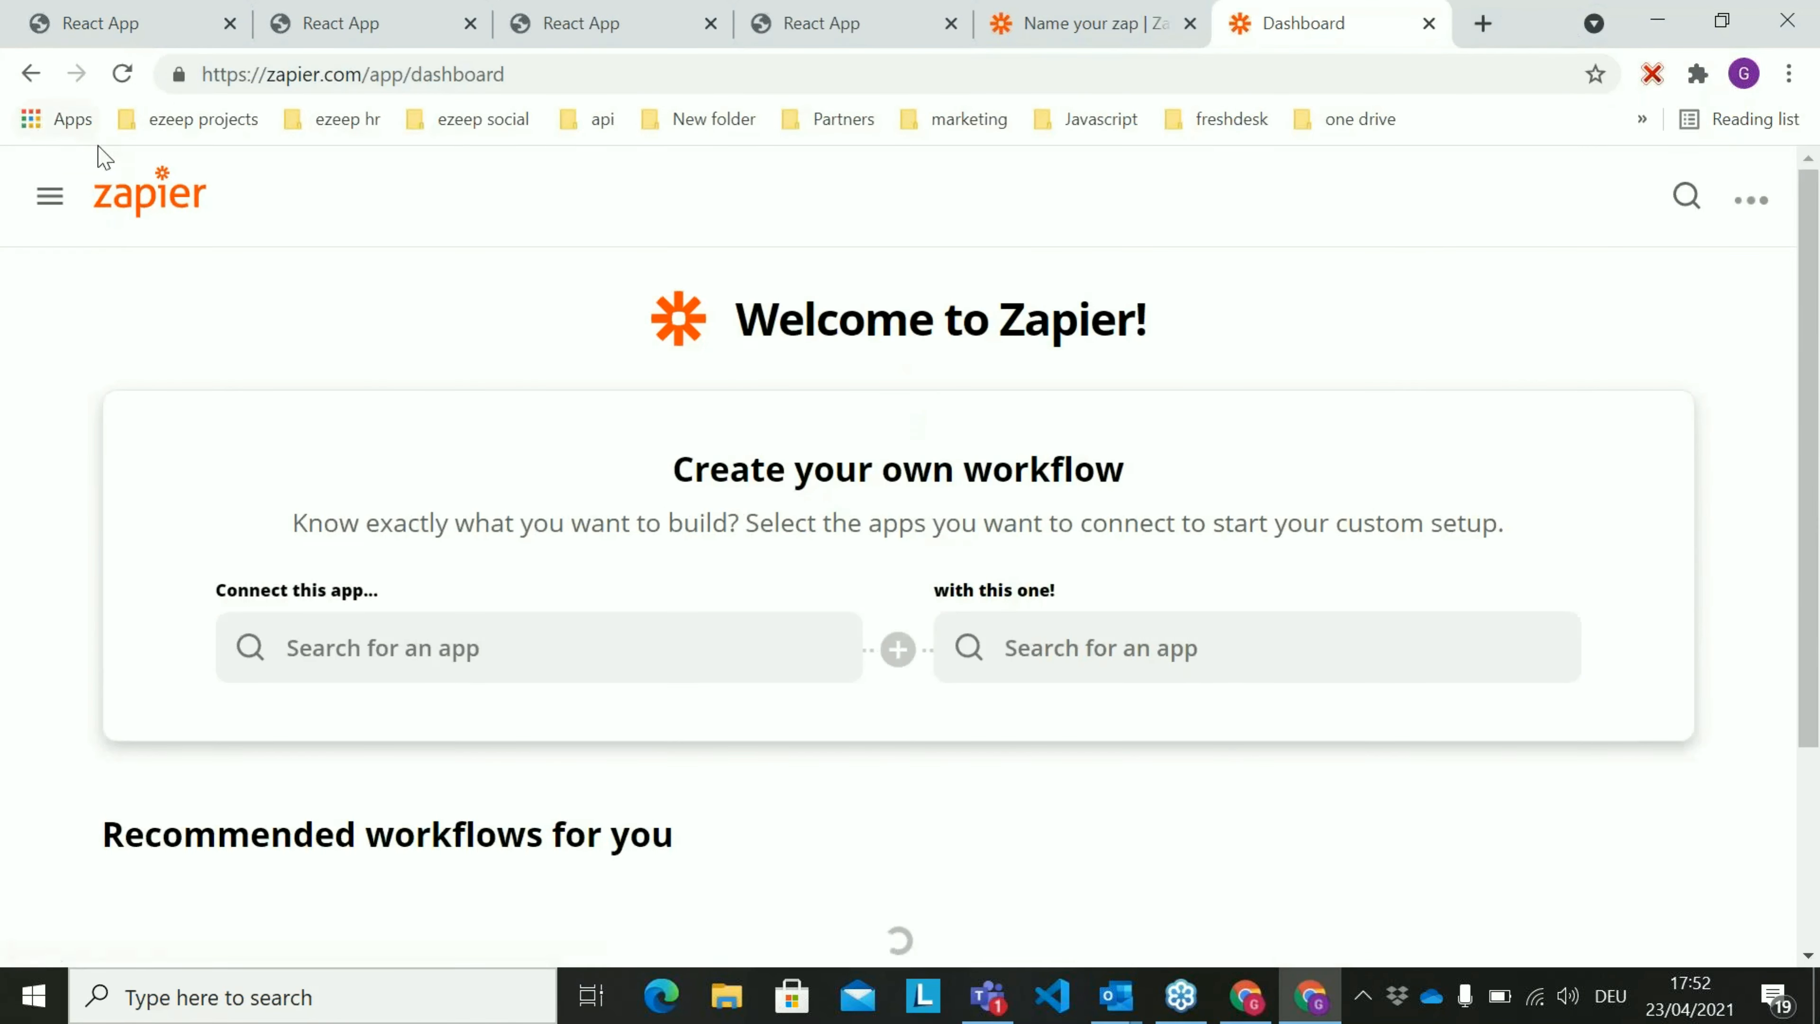
pyautogui.click(163, 265)
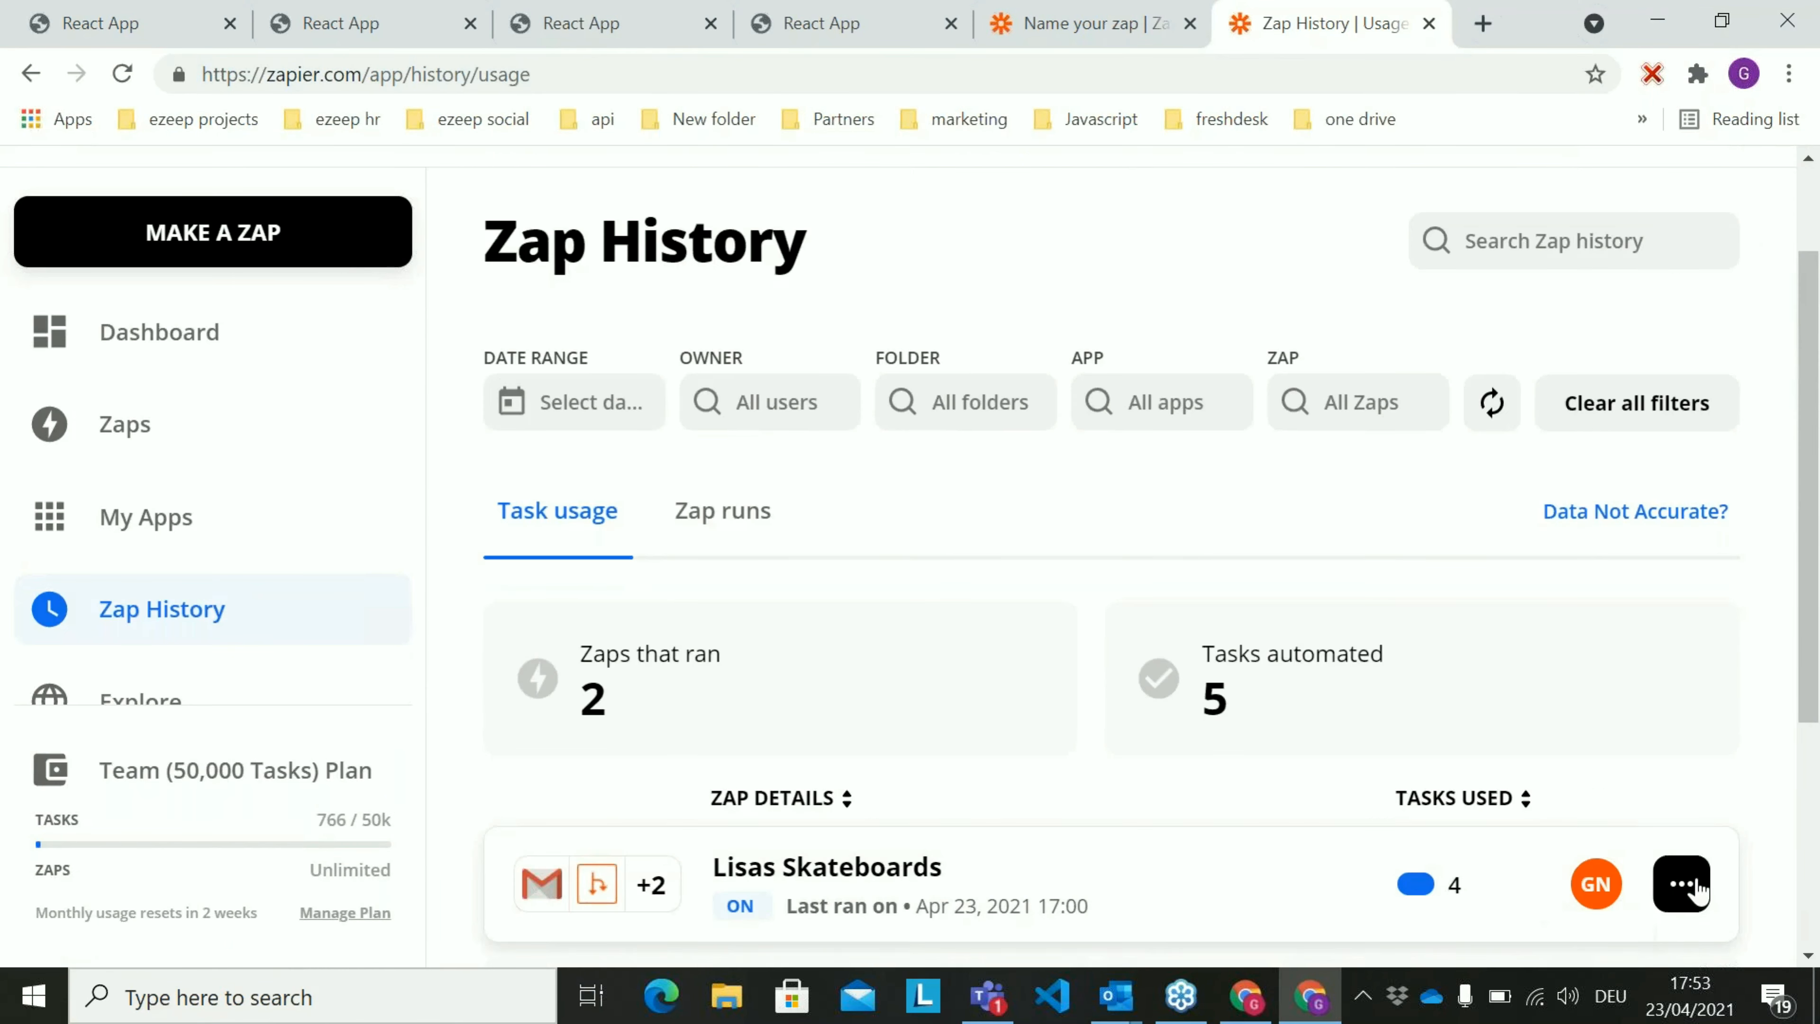
# Show the Zap runs of the Lisas Skateboards Zap
pyautogui.click(1681, 883)
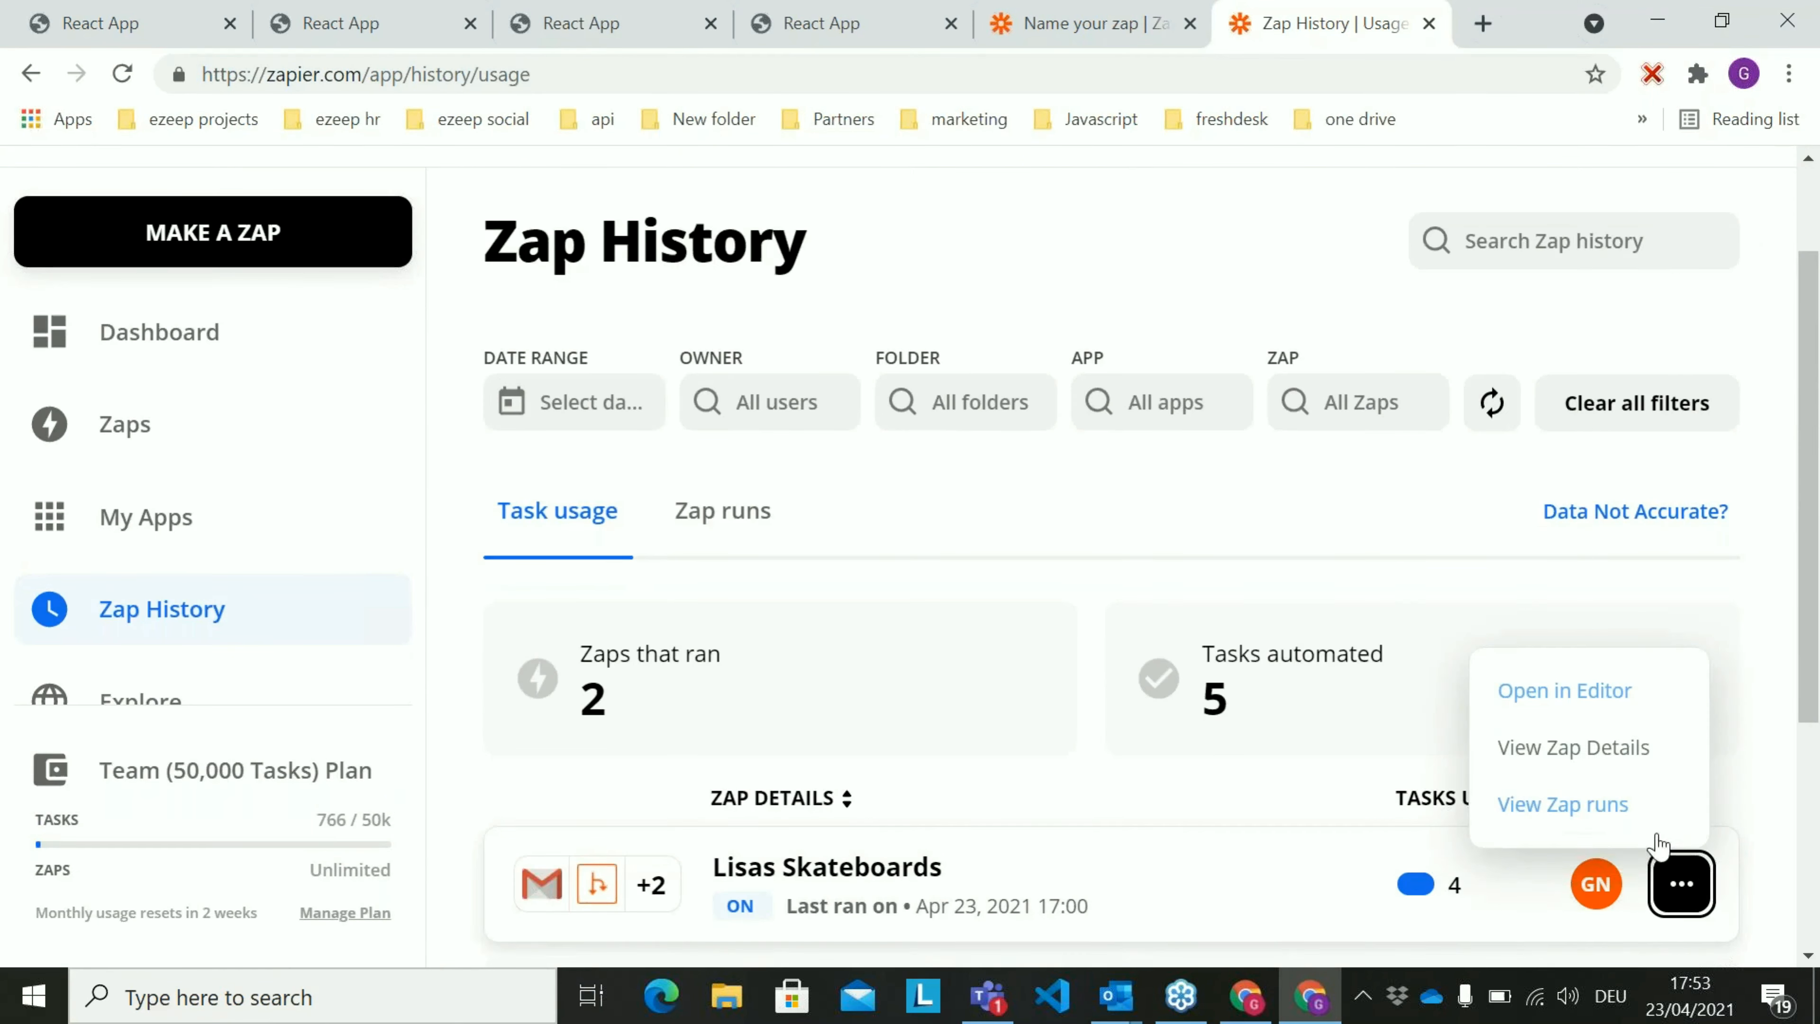
pyautogui.scroll(2, 1600, 295)
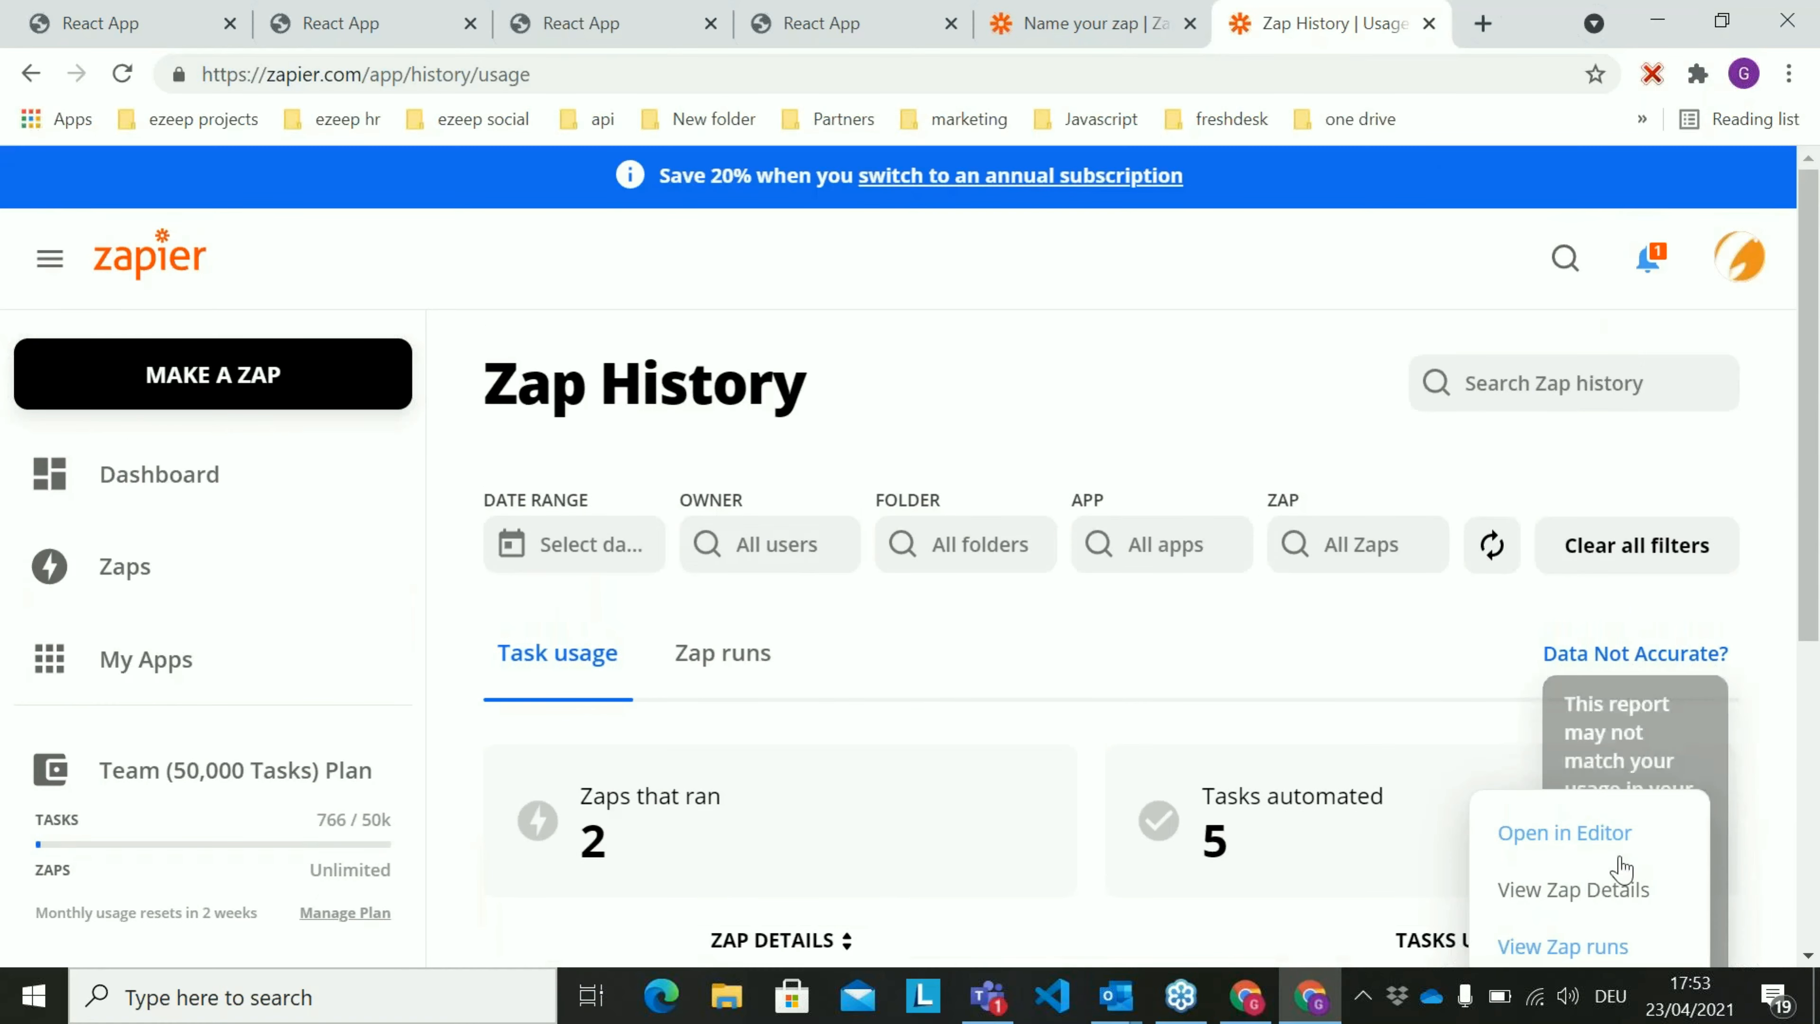
pyautogui.click(1602, 948)
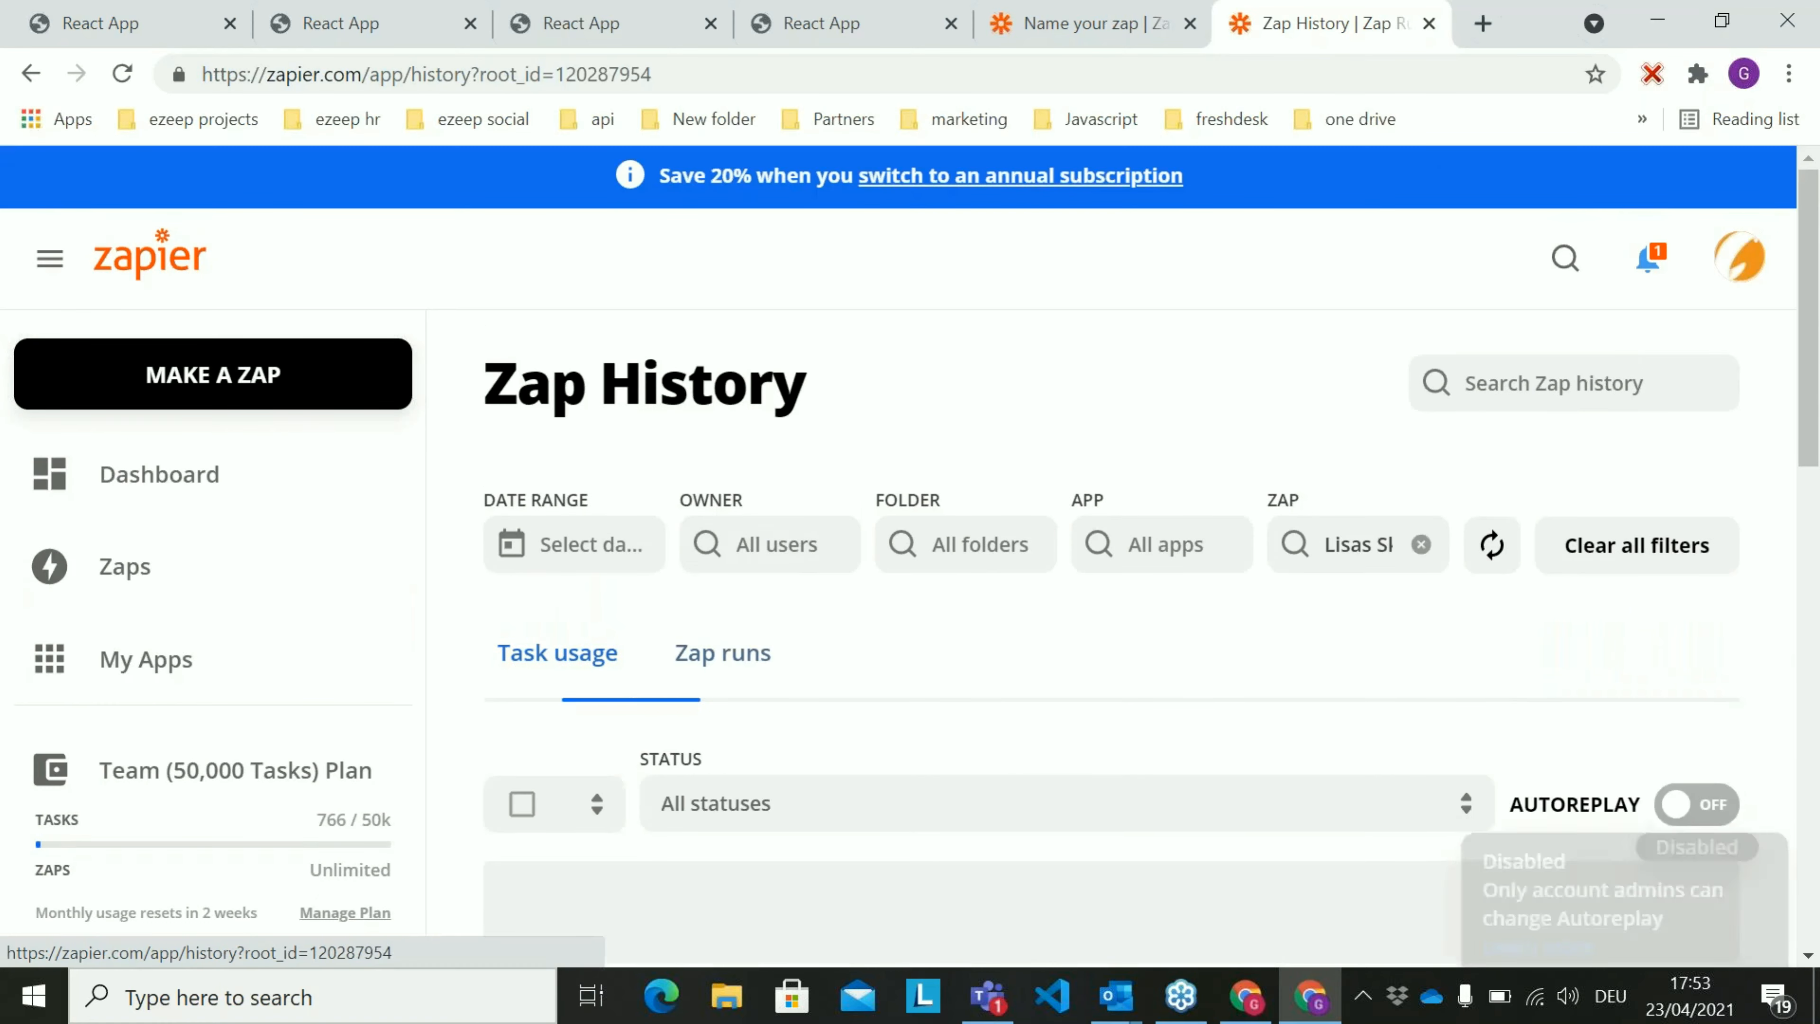
# Open the most recent Lisas Skateboards run and review its Gmail trigger data and the path that ran
pyautogui.scroll(-4, 1083, 652)
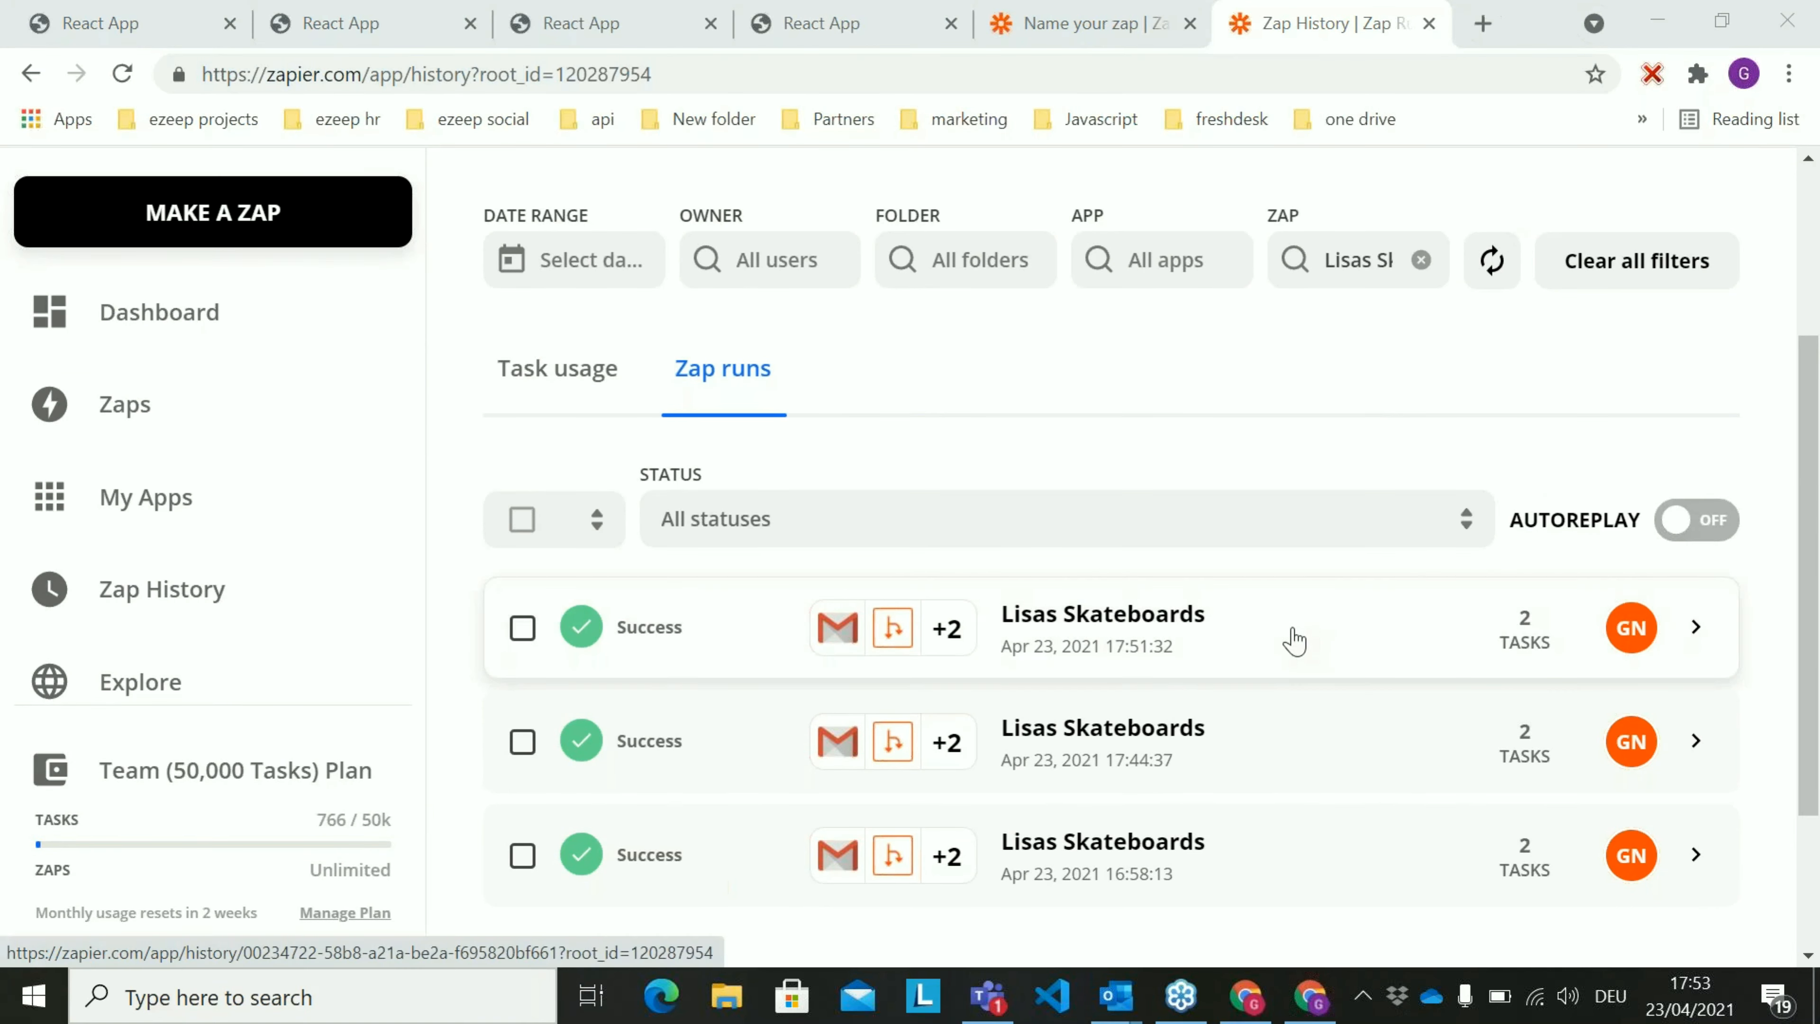
pyautogui.click(1257, 645)
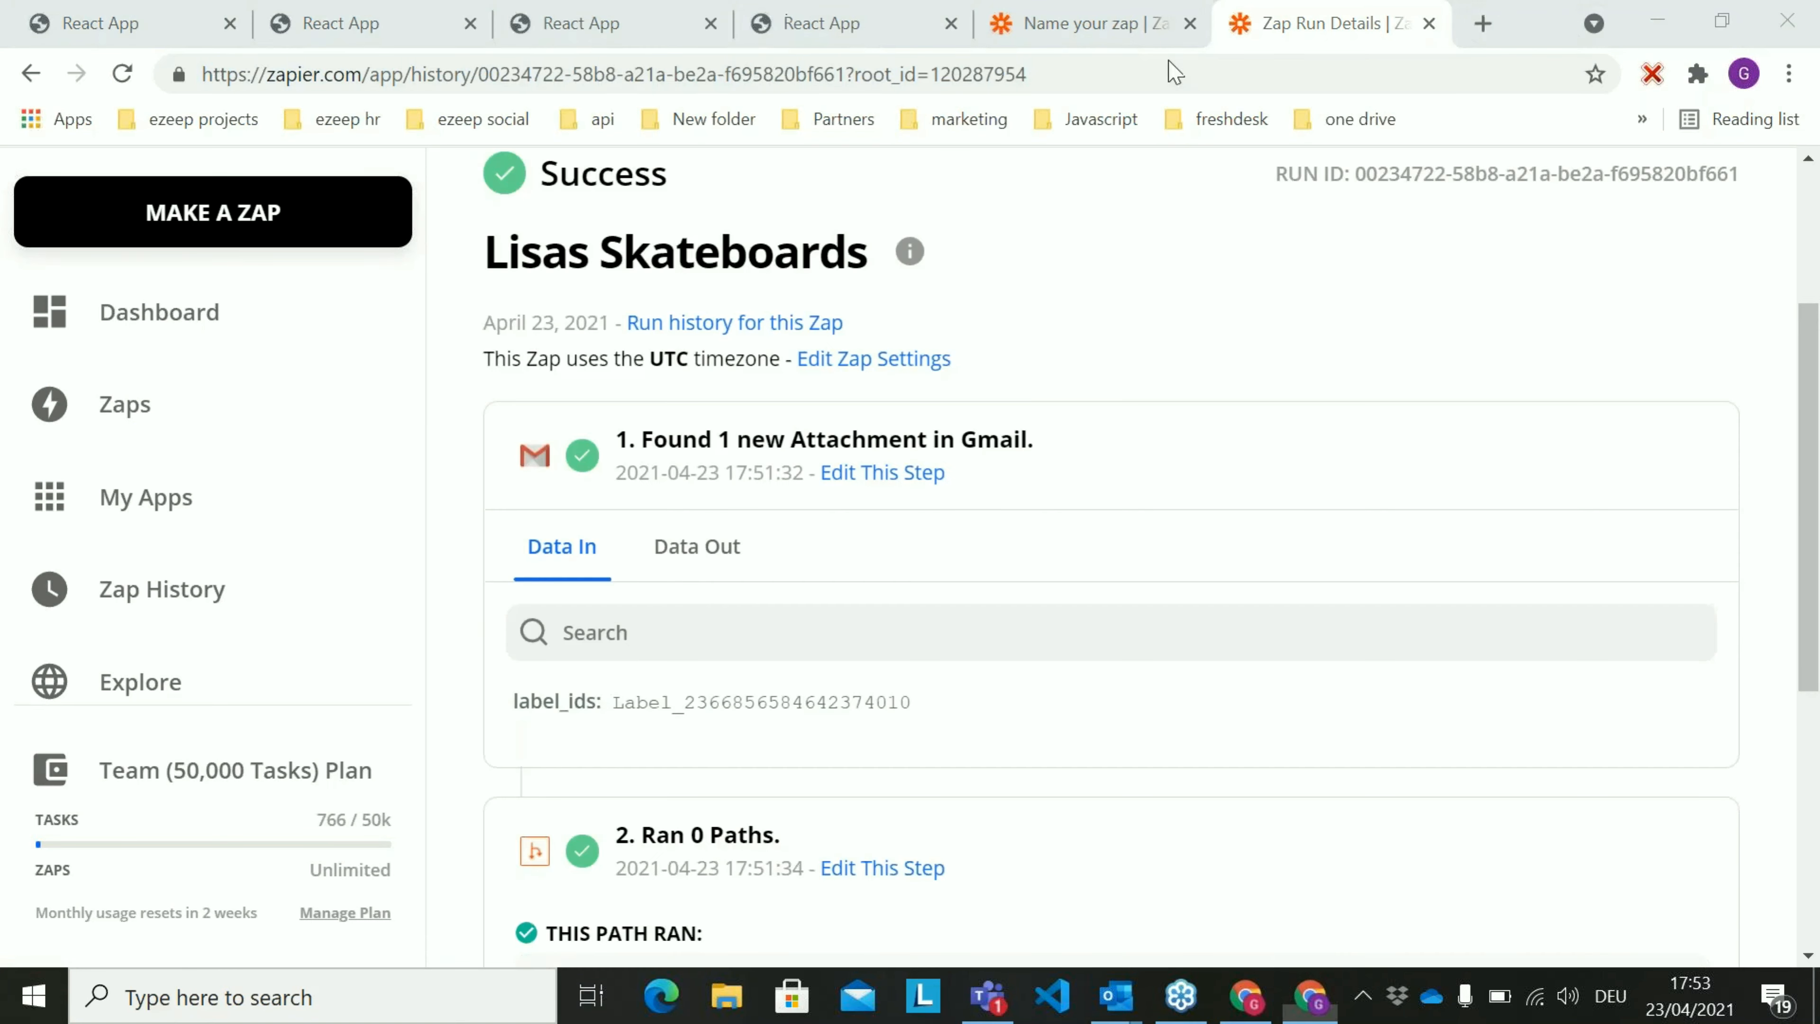
pyautogui.scroll(-4, 1118, 441)
pyautogui.scroll(1, 1114, 447)
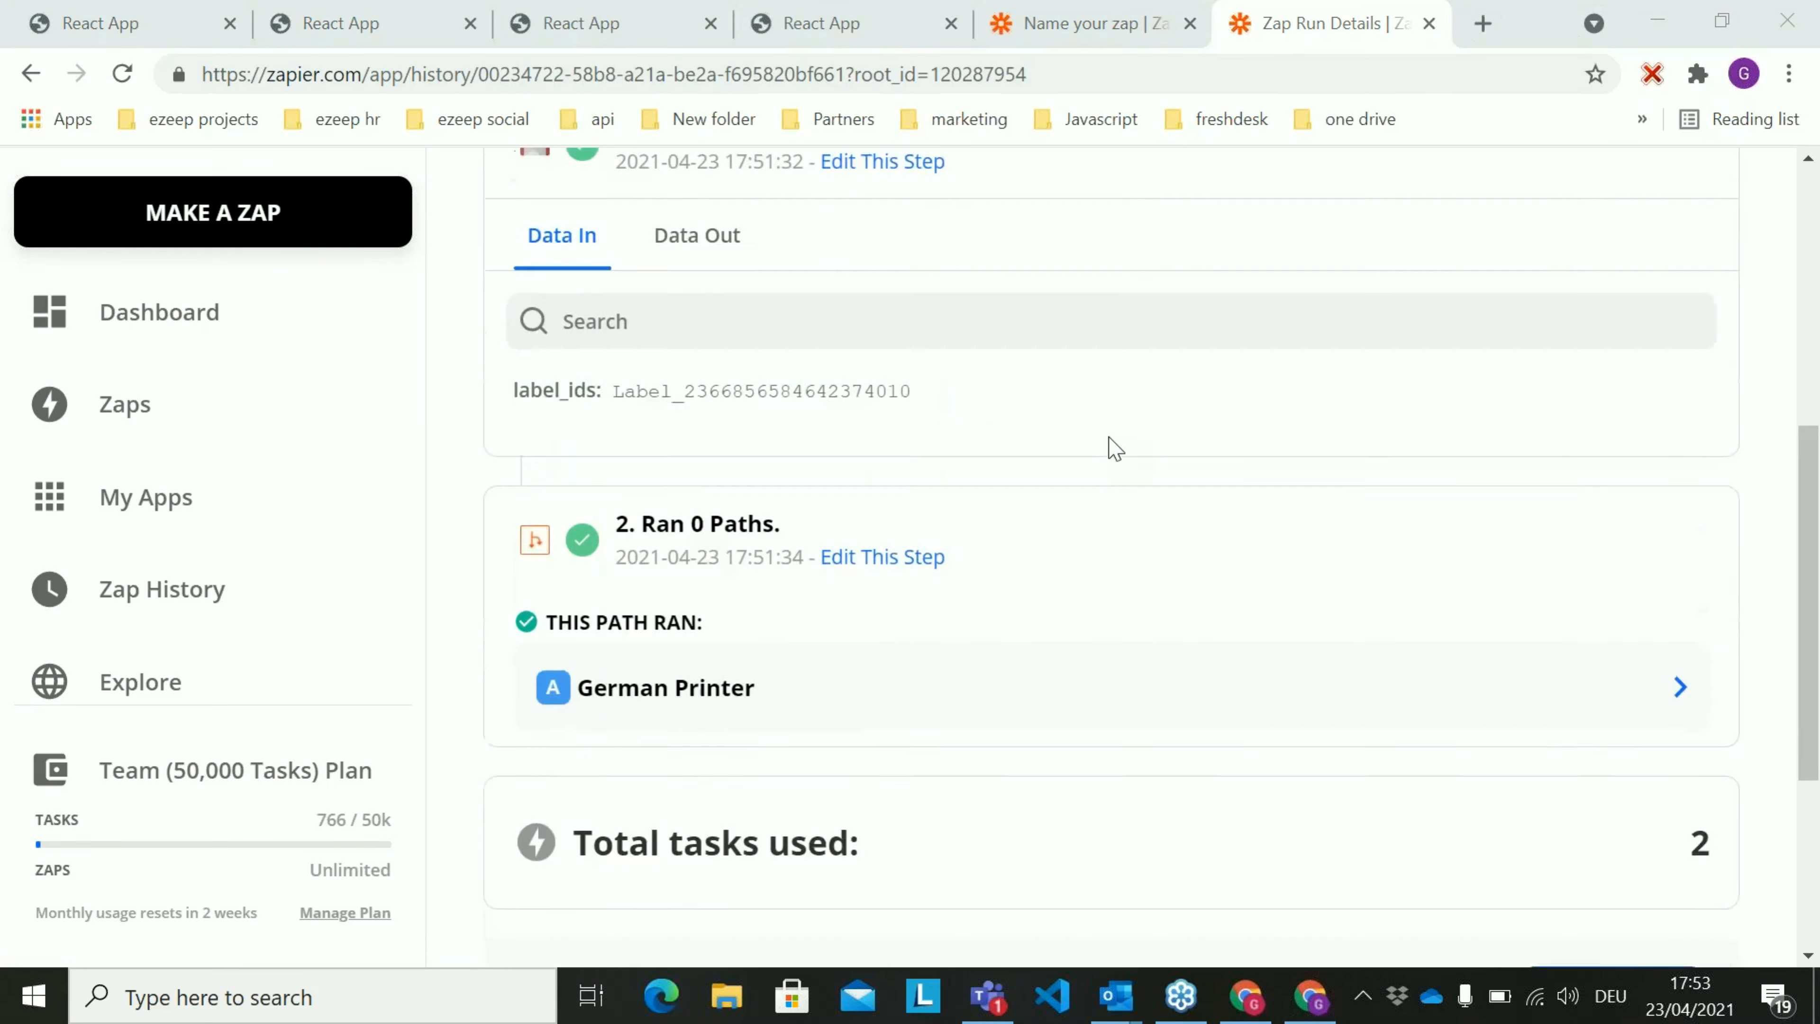
pyautogui.scroll(3, 1114, 448)
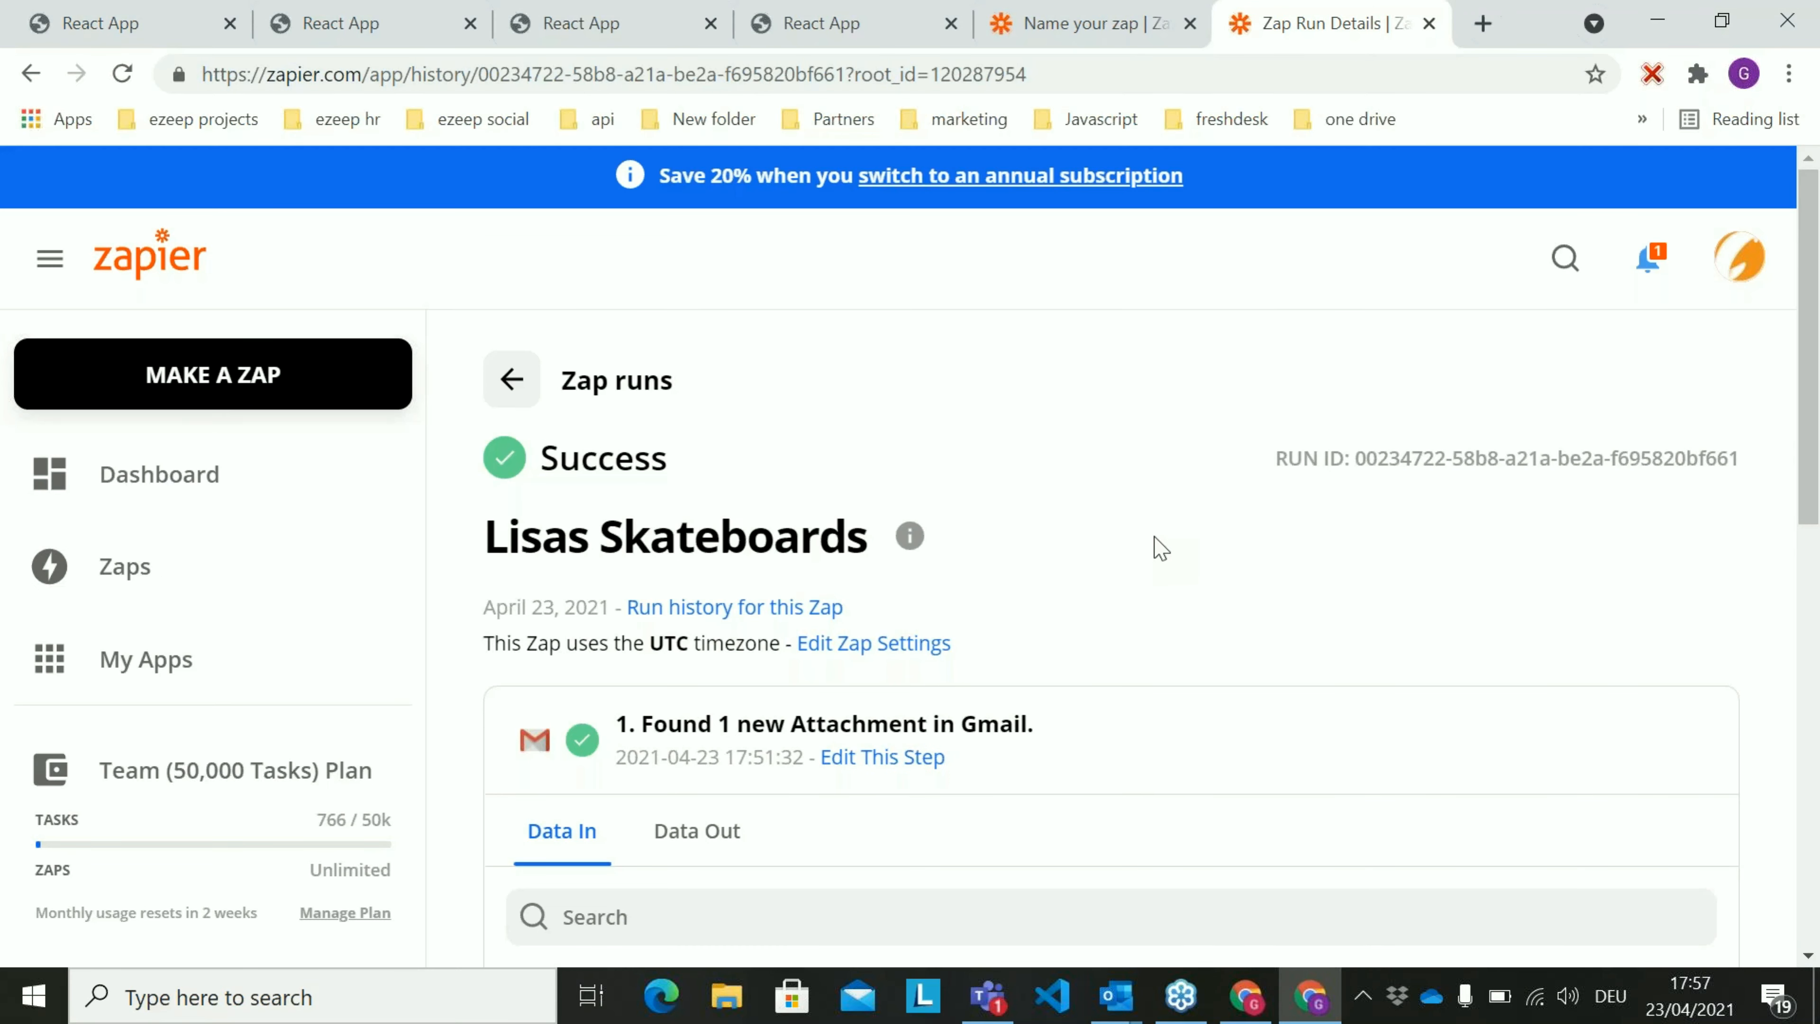